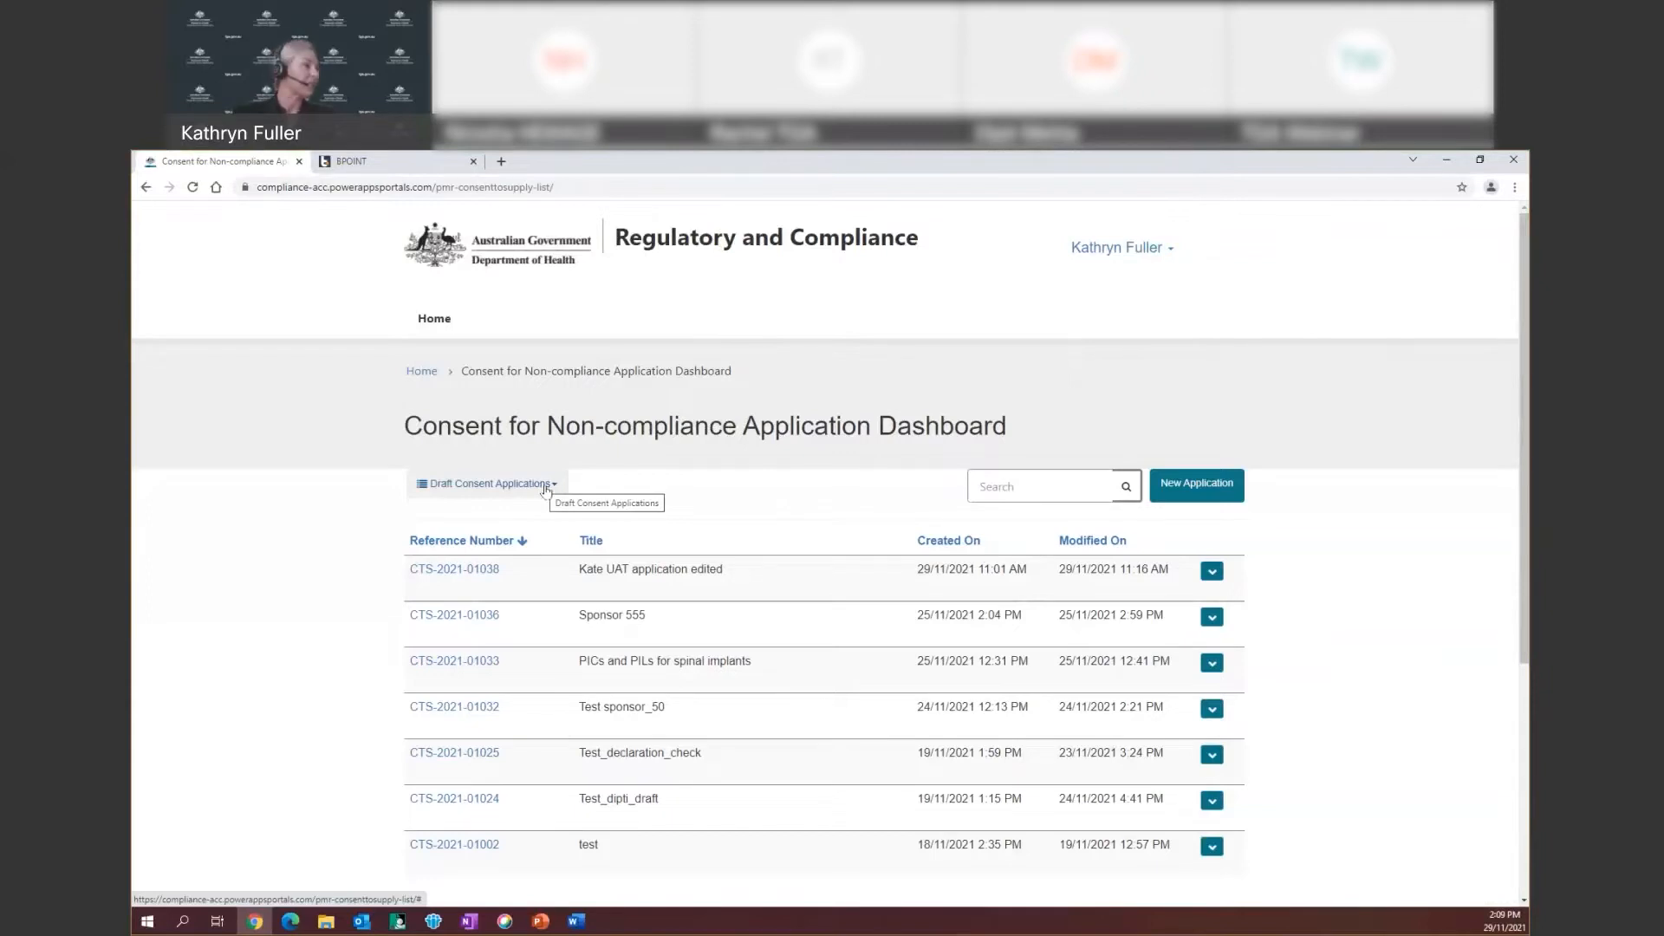
left_click(545, 487)
left_click(546, 529)
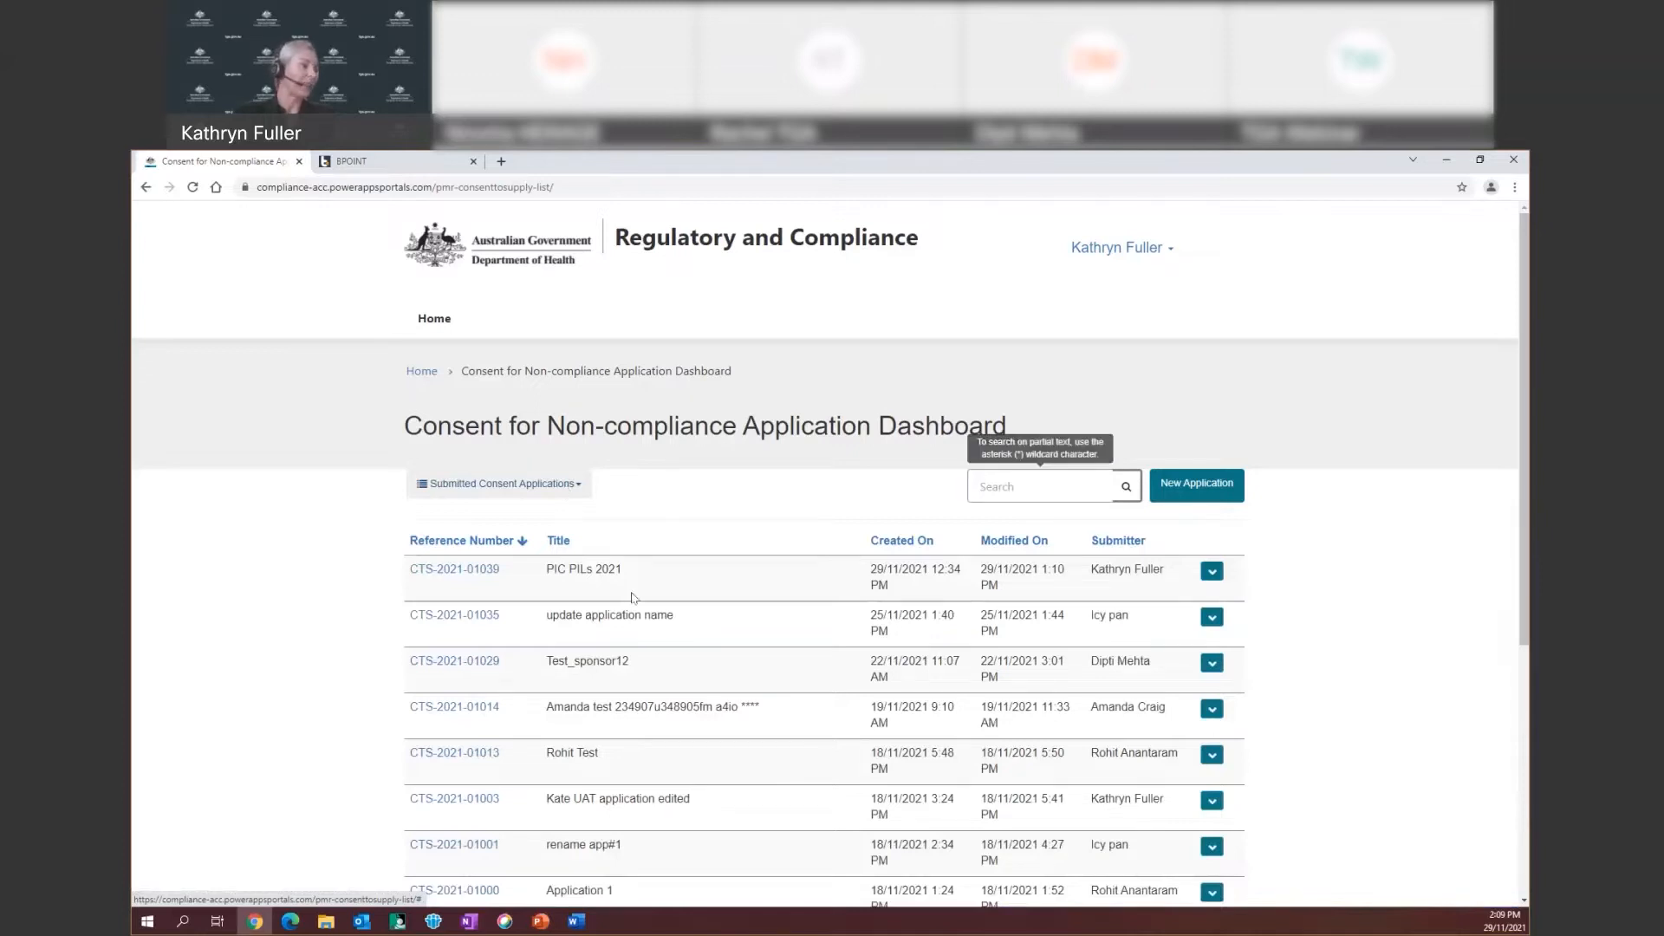
scroll(682, 656, "down", 3)
scroll(867, 572, "up", 3)
left_click(1042, 490)
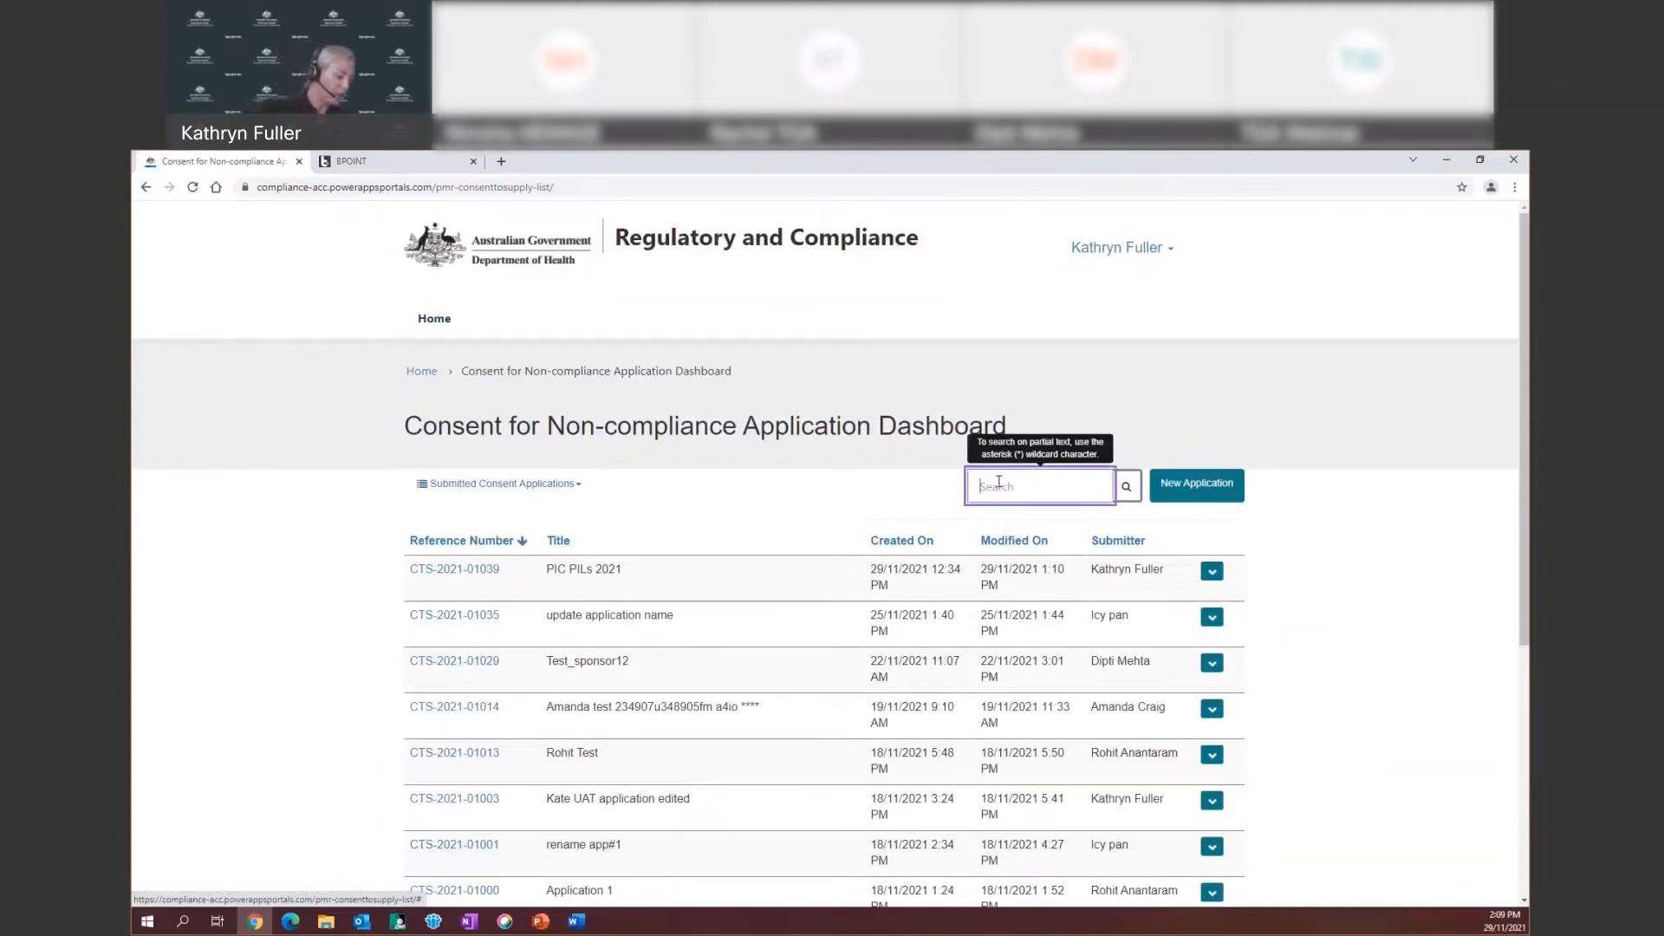
type("PIC")
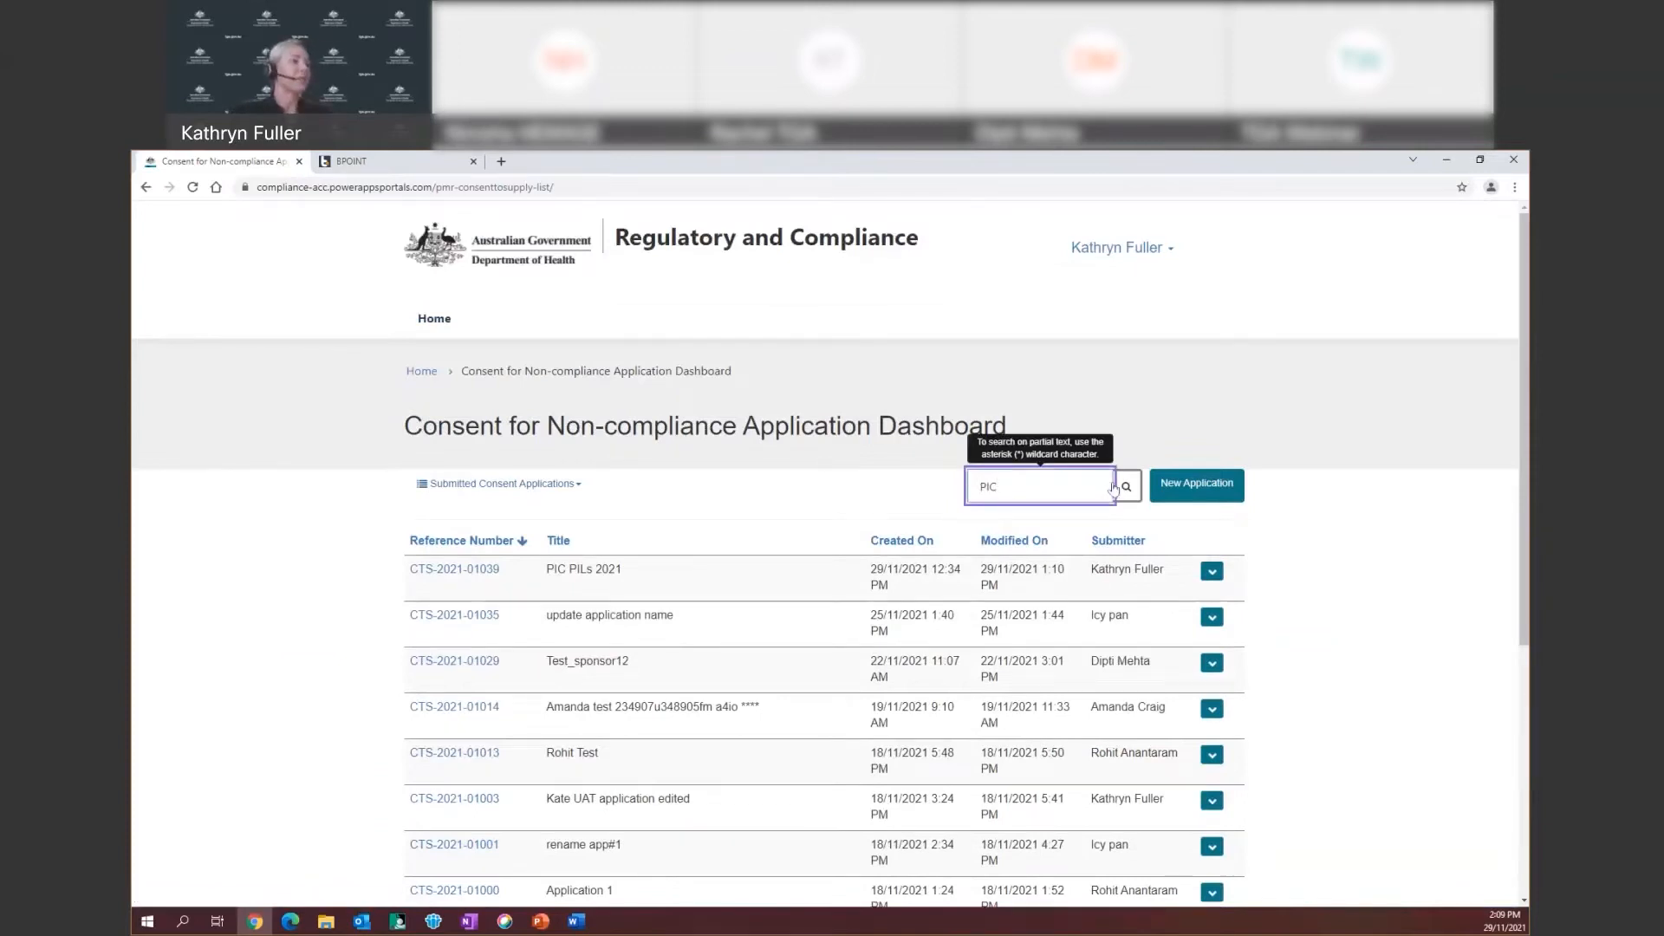
left_click(1125, 489)
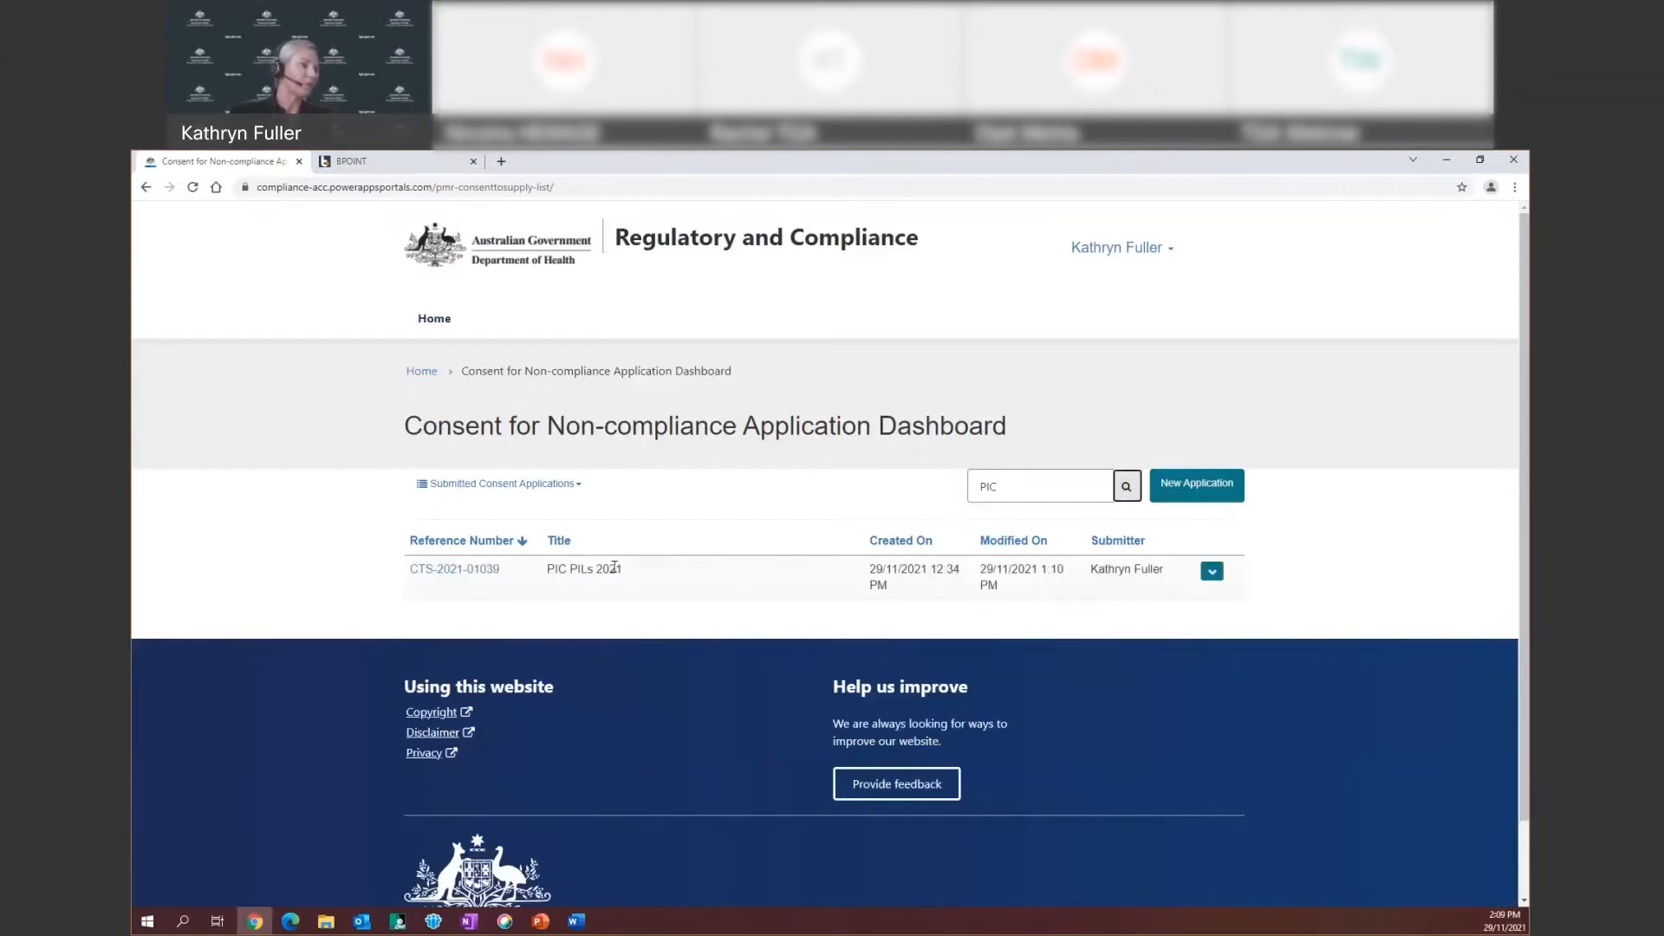
left_click(463, 496)
left_click(473, 516)
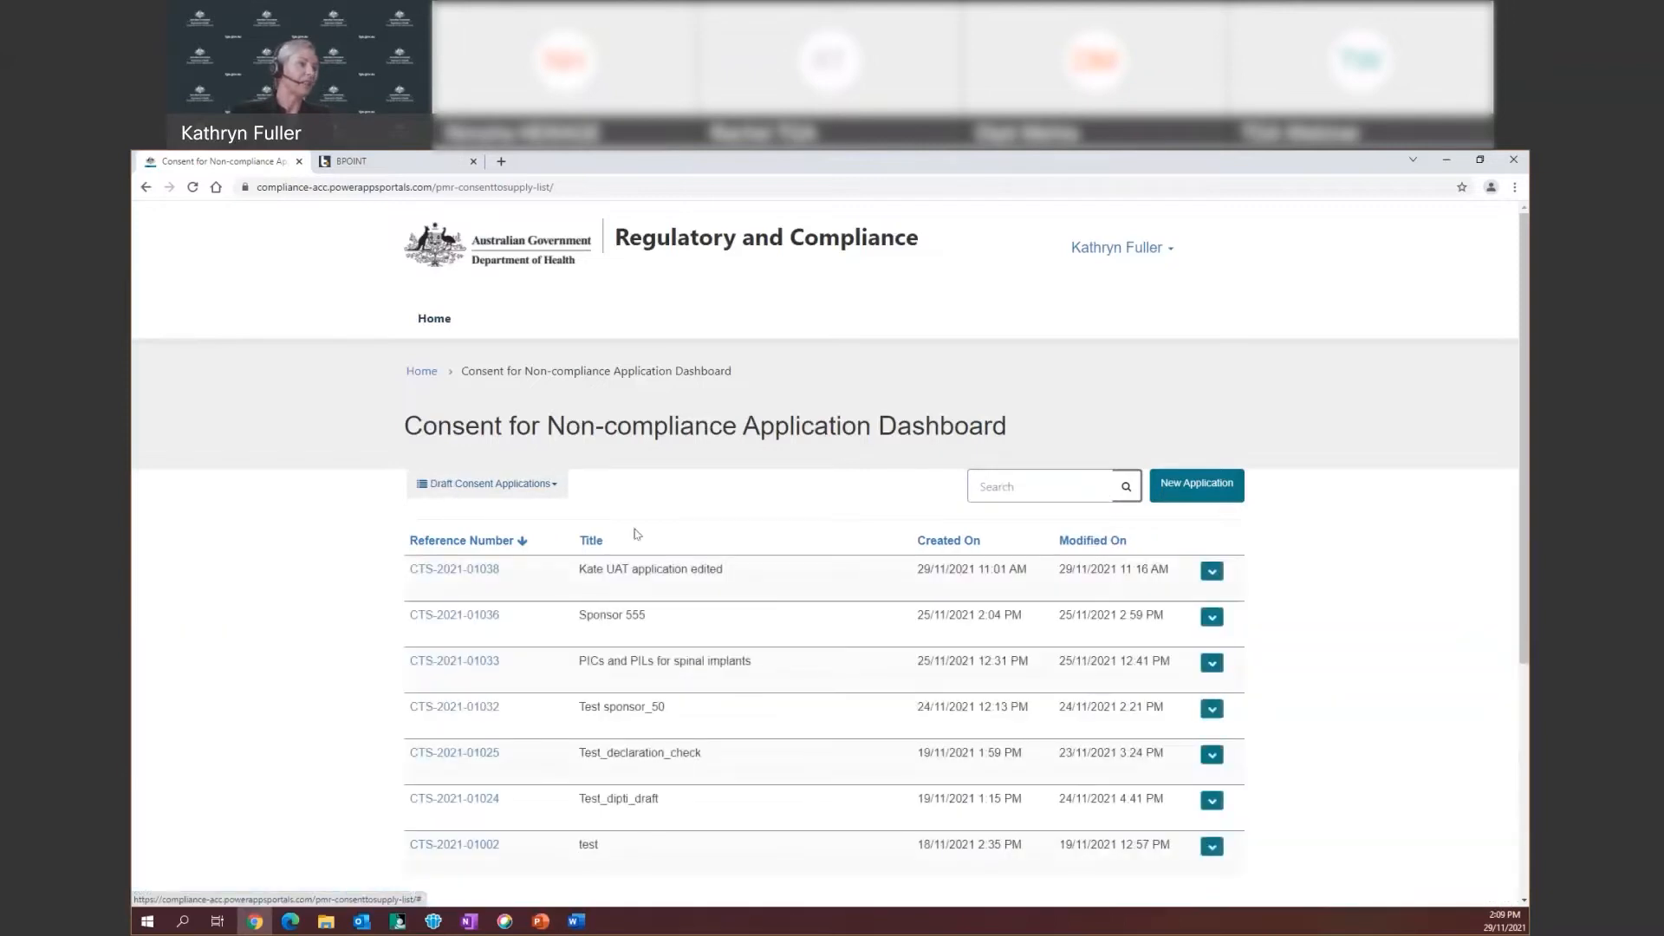
left_click(978, 485)
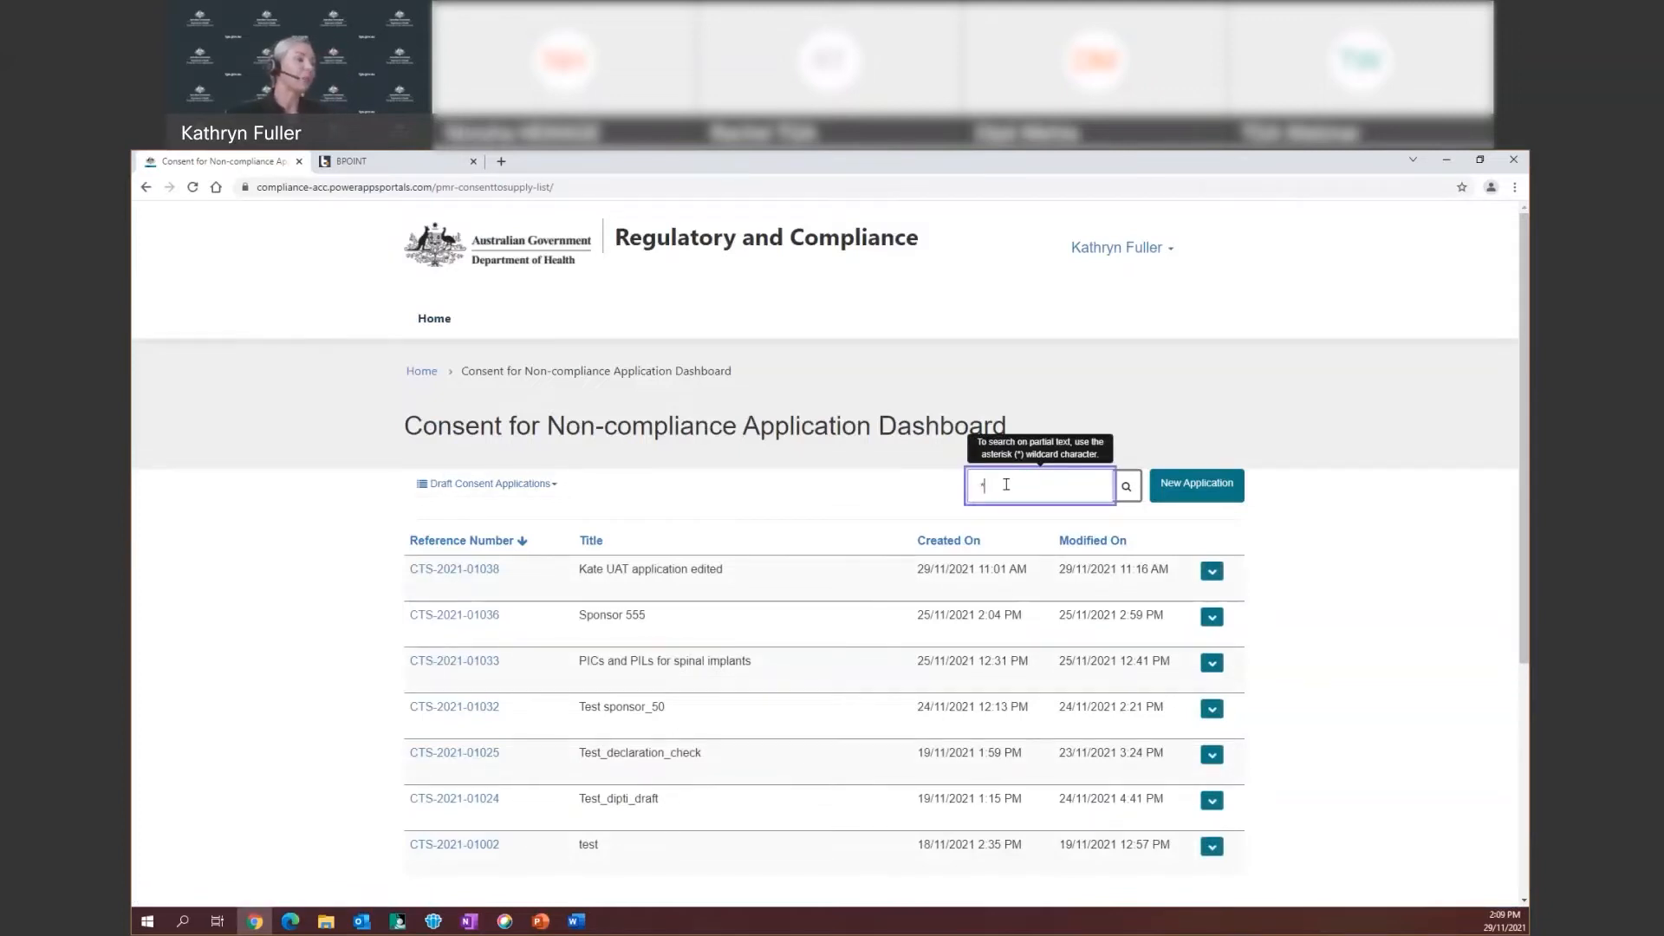
type("*P")
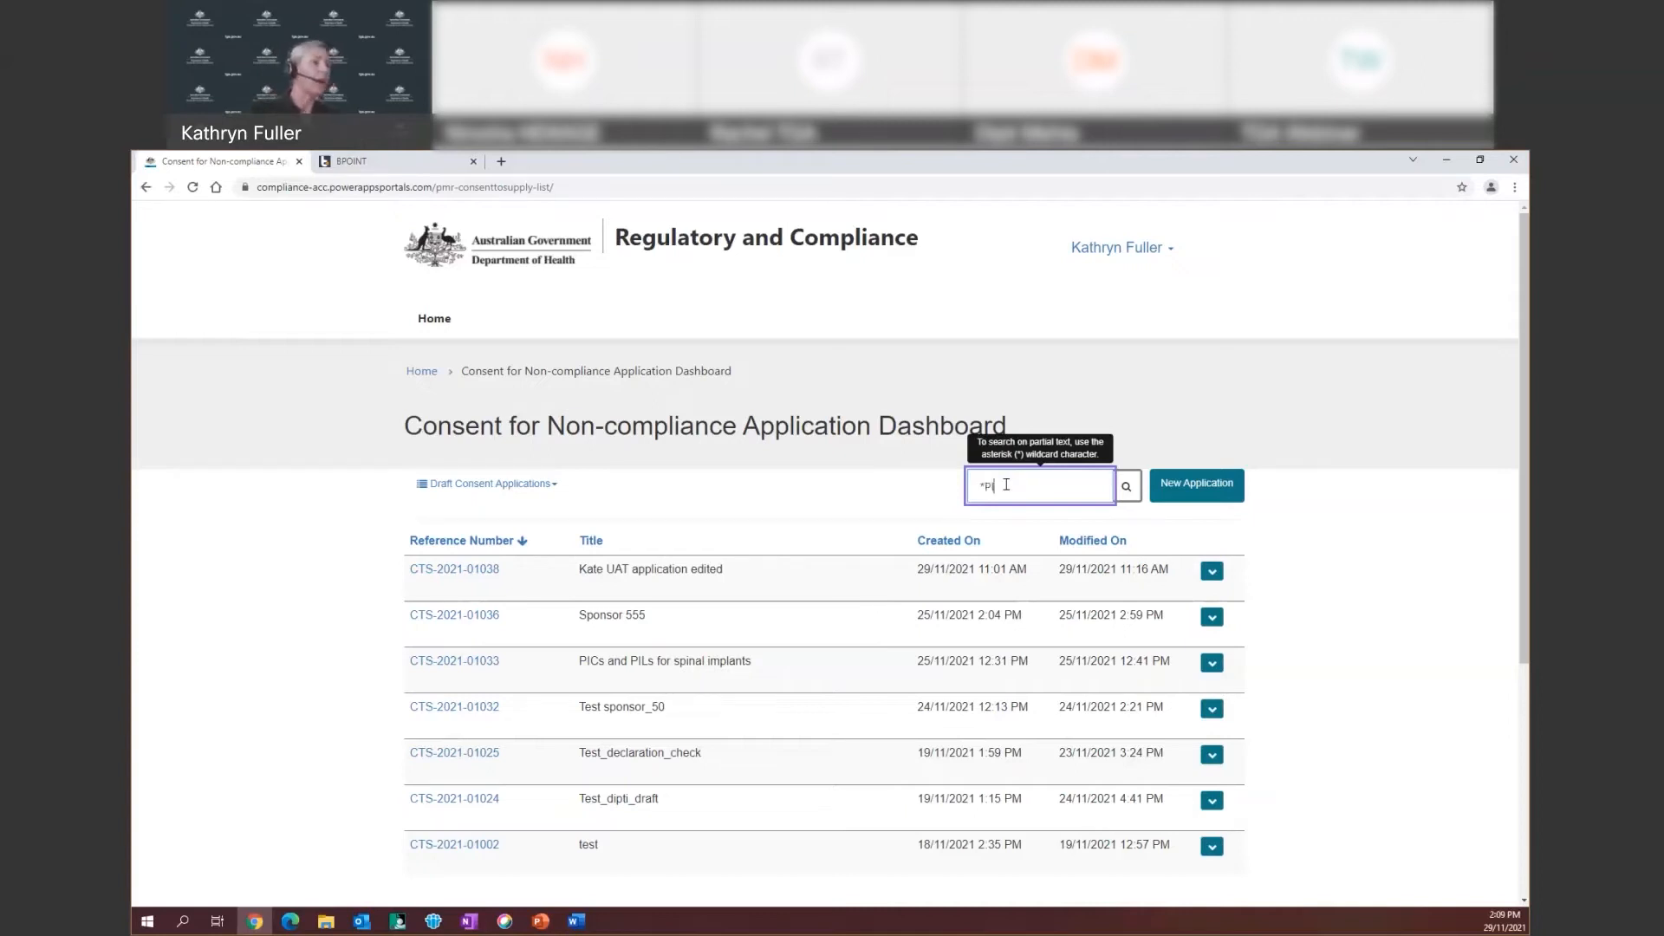
type("I")
key("Return")
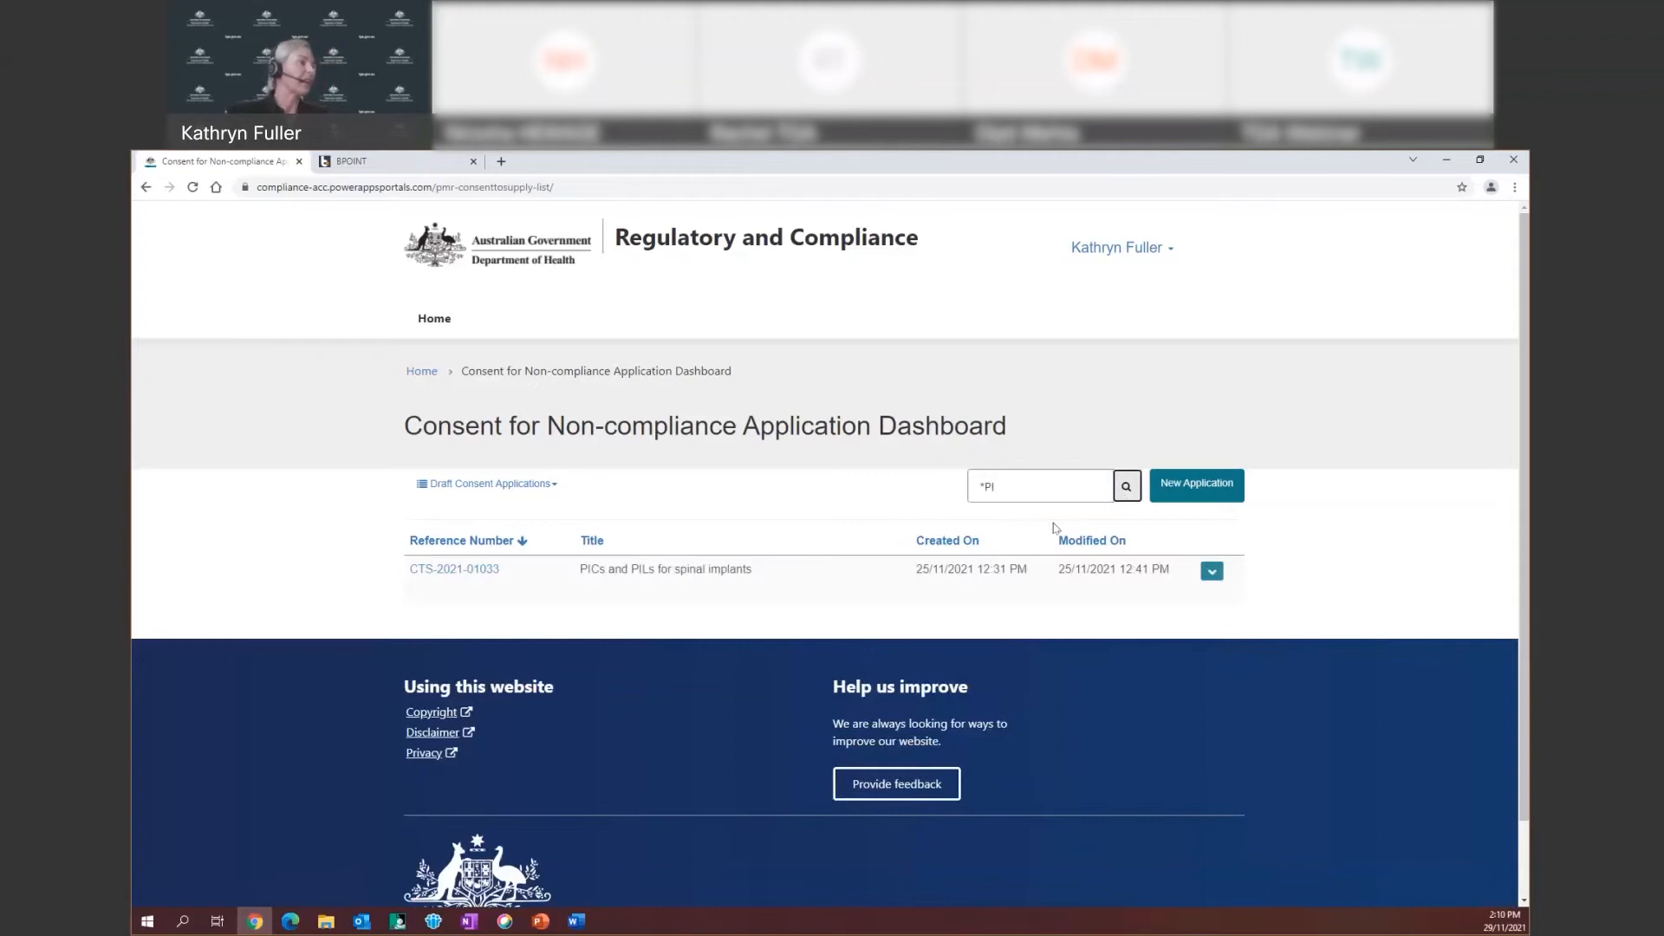
left_click(1003, 486)
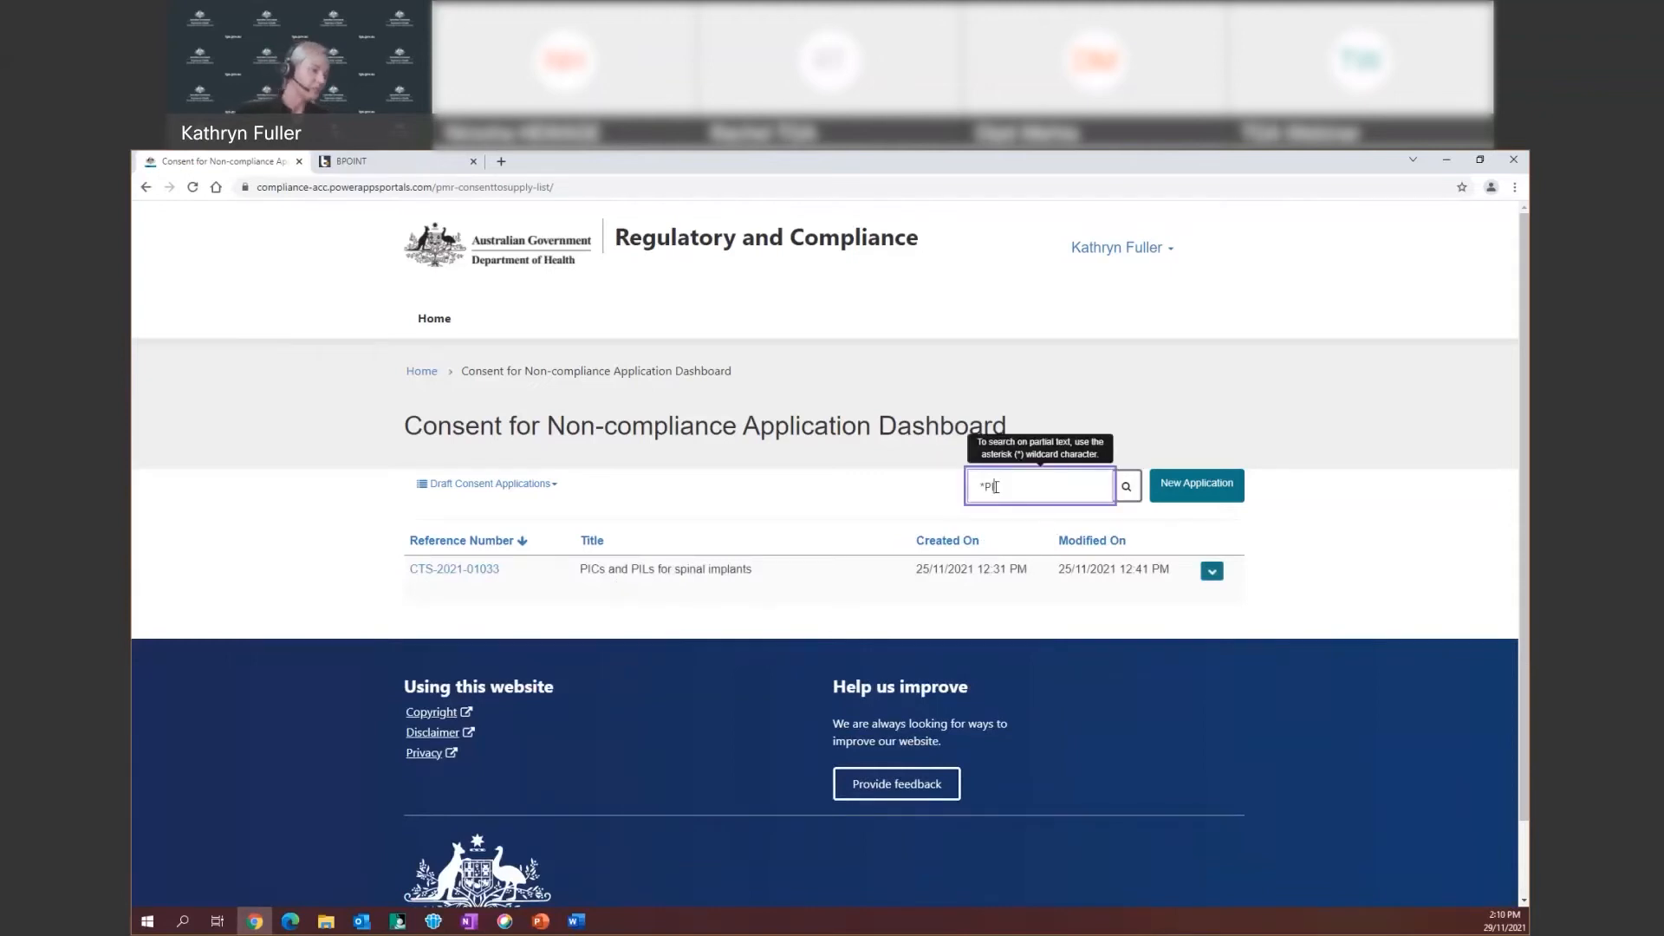
left_click(545, 485)
left_click(539, 514)
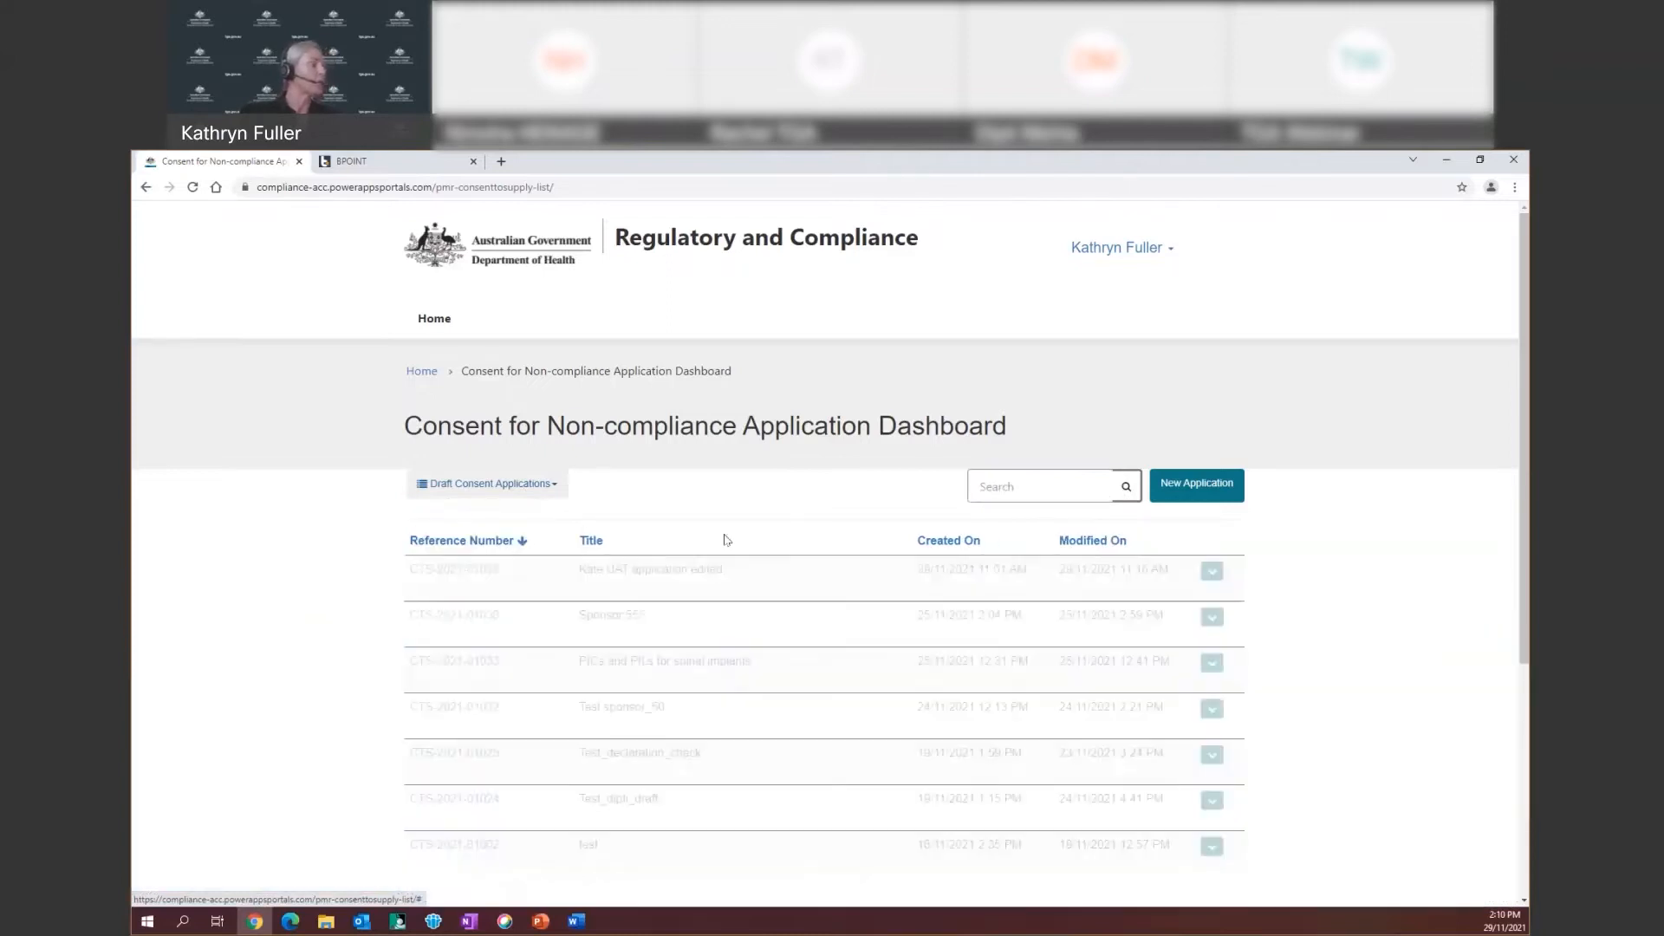
Re-sort the draft applications from Reference Number to Title ascending, then show the first draft's actions
left_click(485, 543)
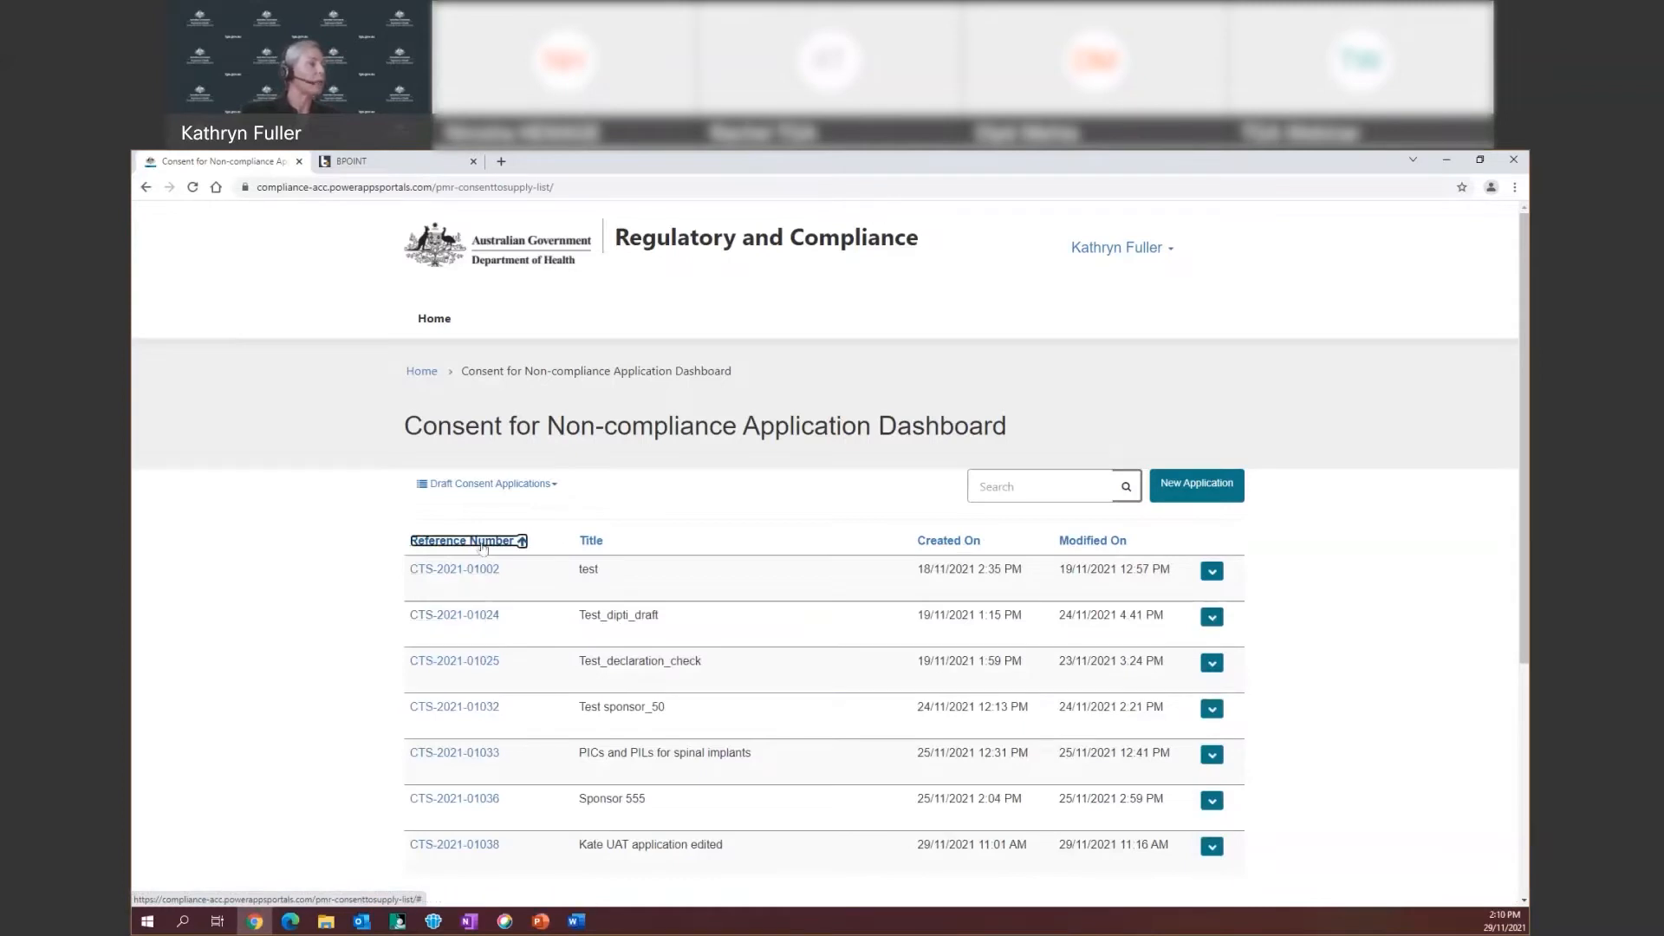
left_click(591, 542)
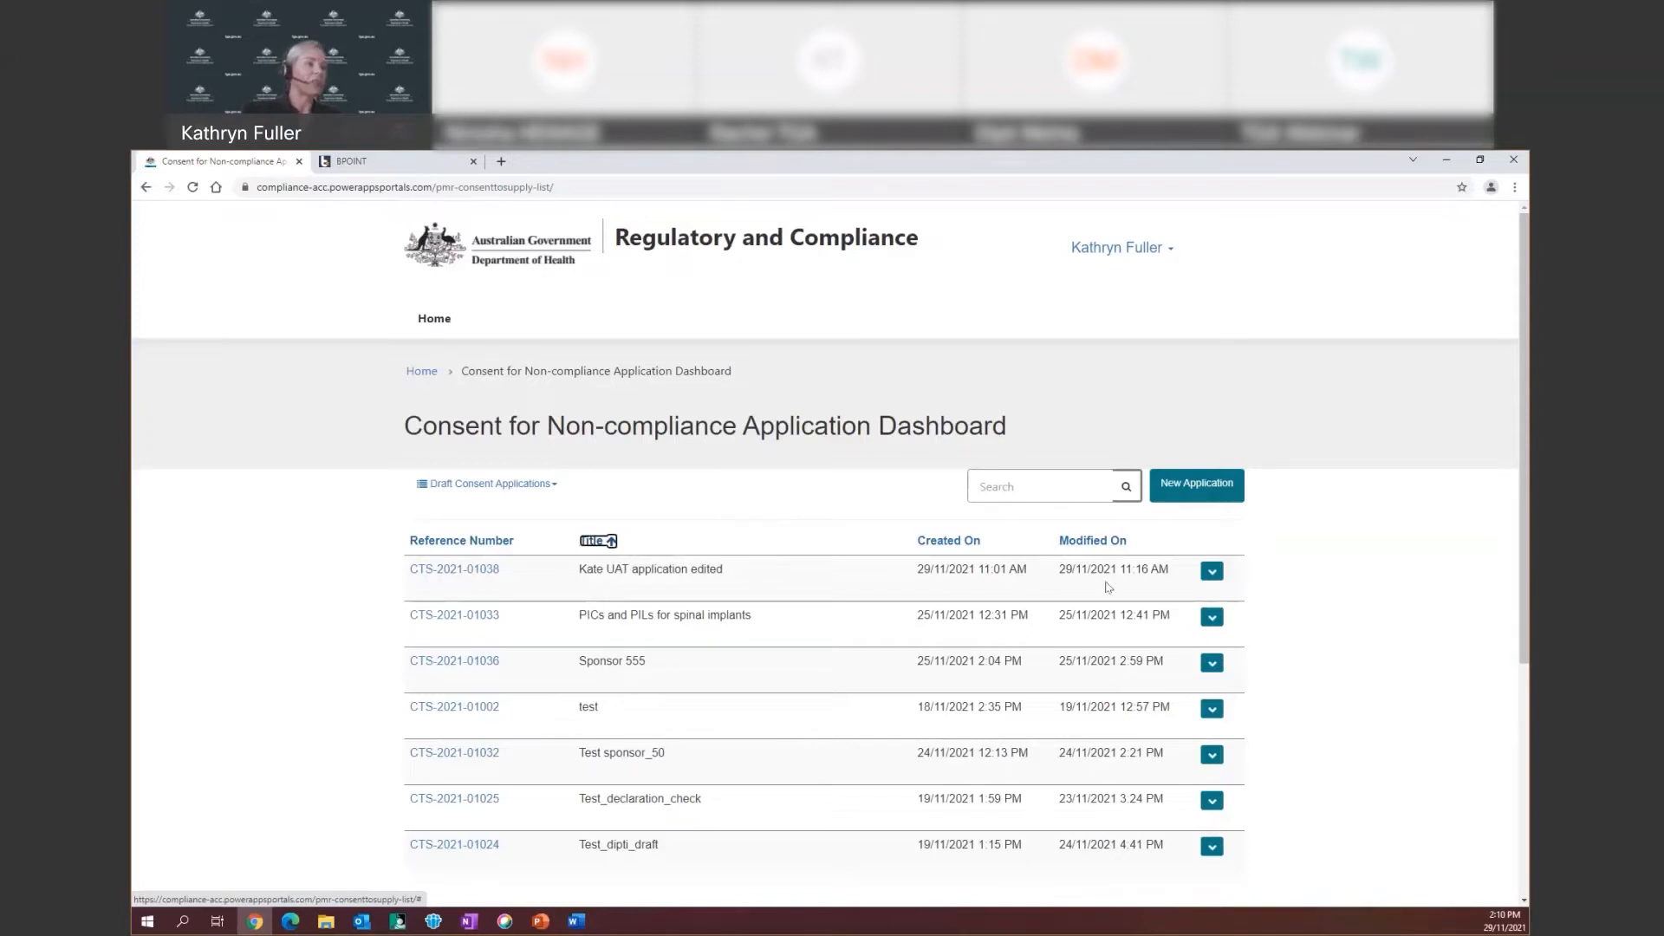
left_click(1214, 576)
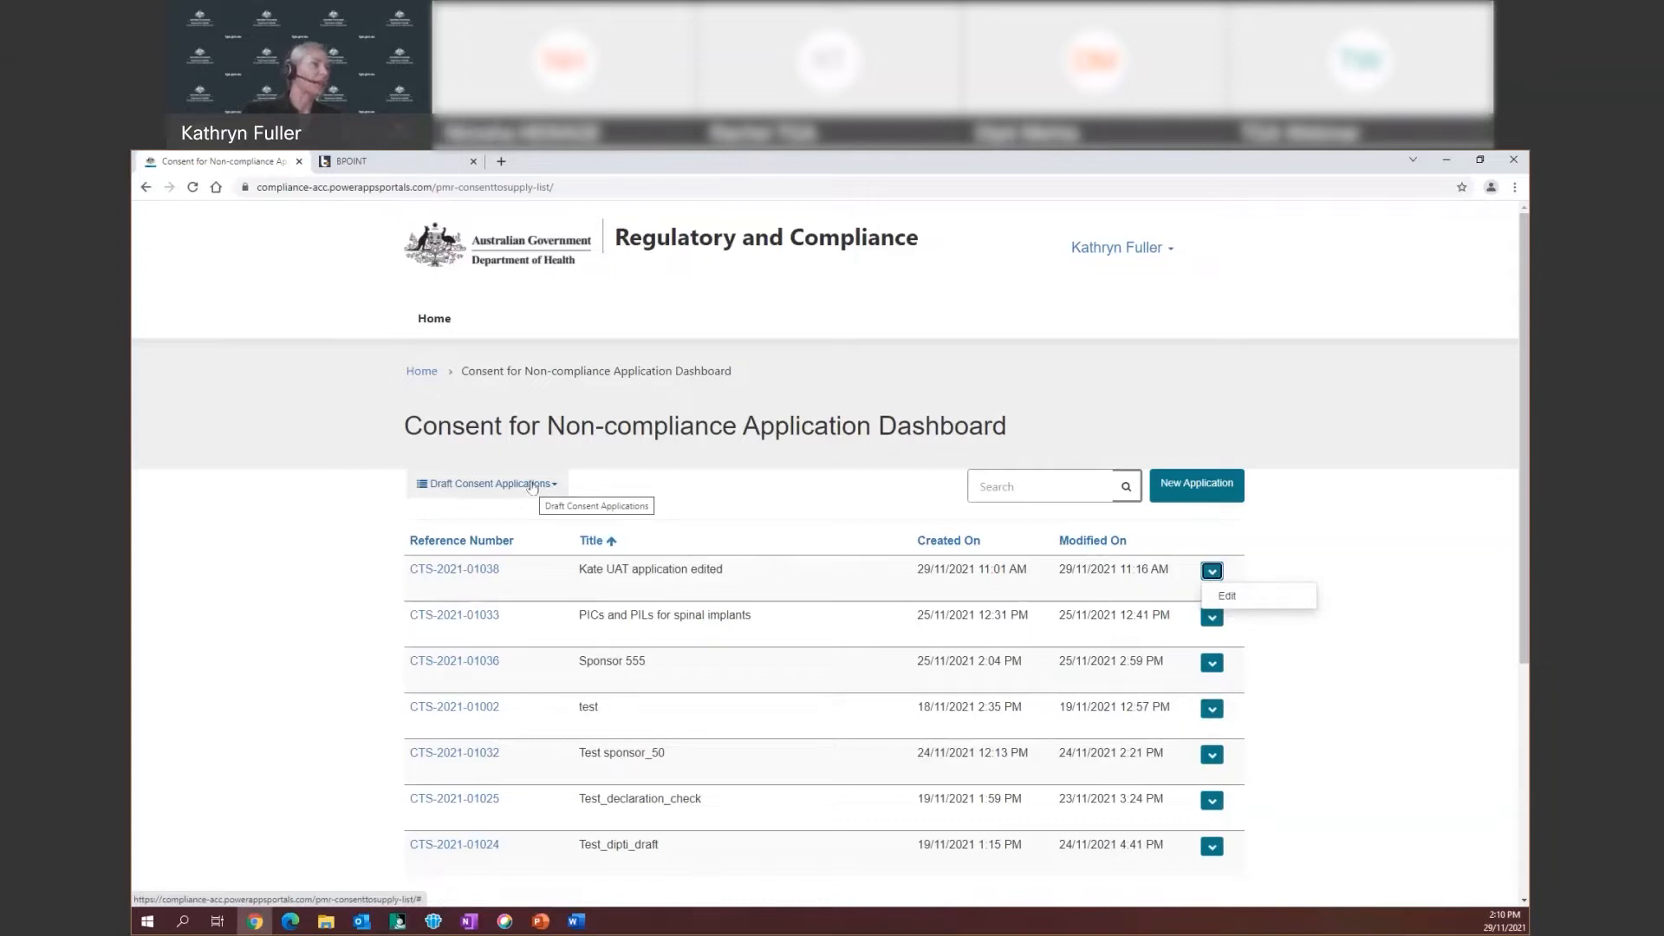
Create a new consent application named 'PIC PIL Dec 2021' and save it as CTS-2021-01040
left_click(1188, 491)
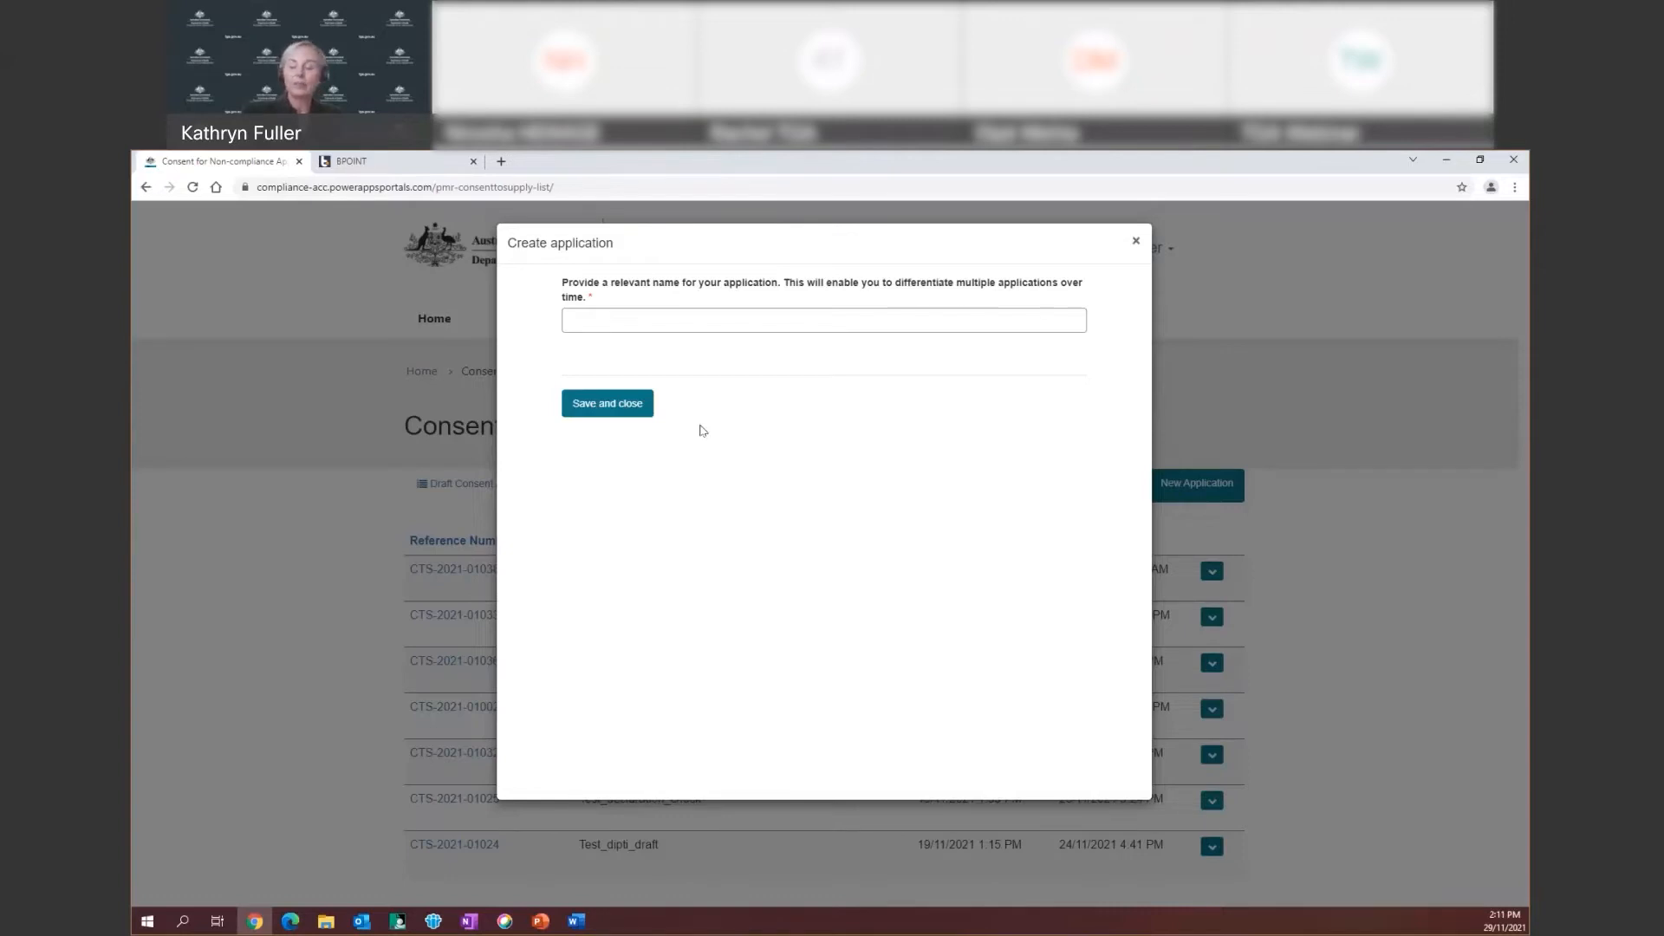
left_click(599, 322)
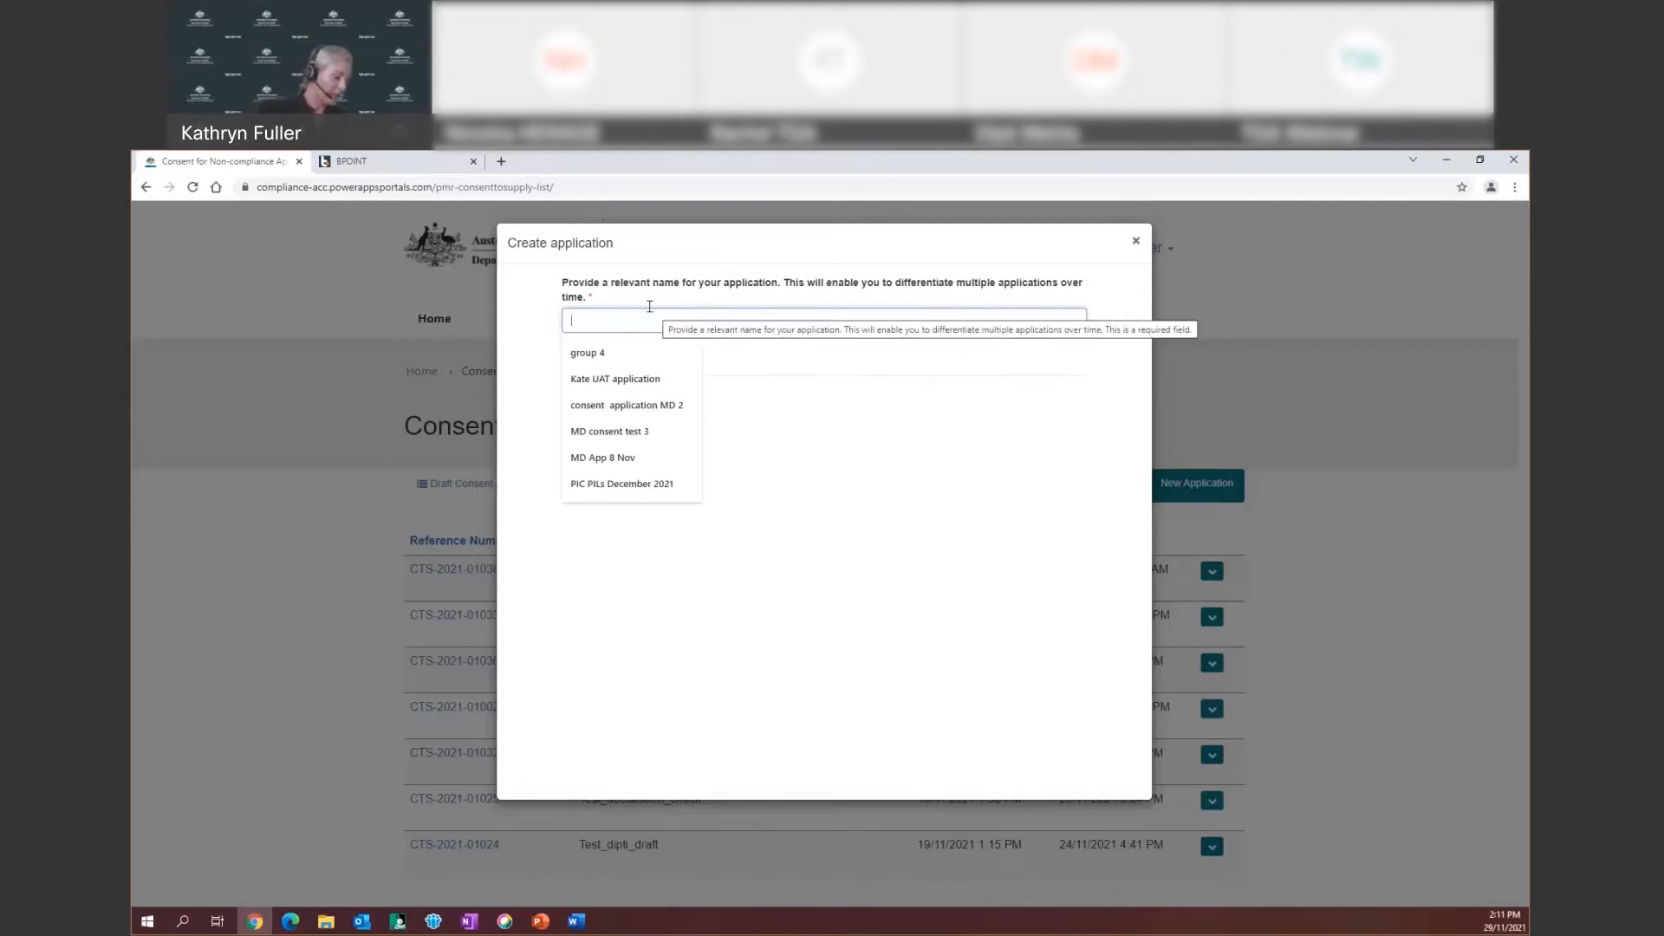
type("PIC PIL")
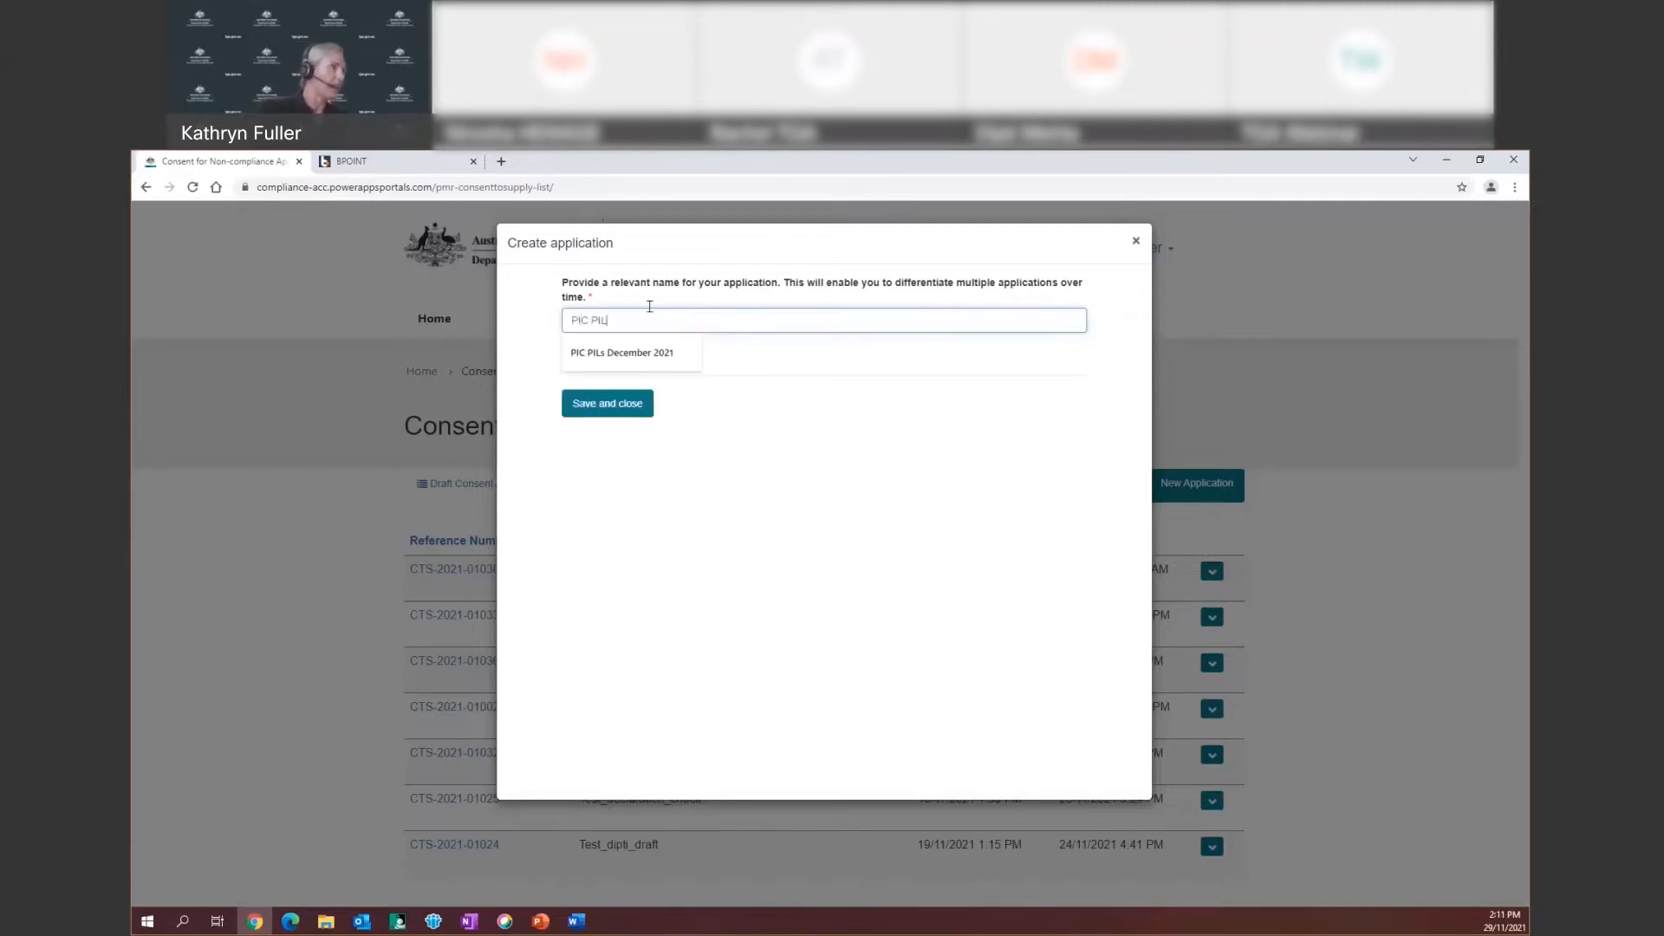
type(" Dec 2021")
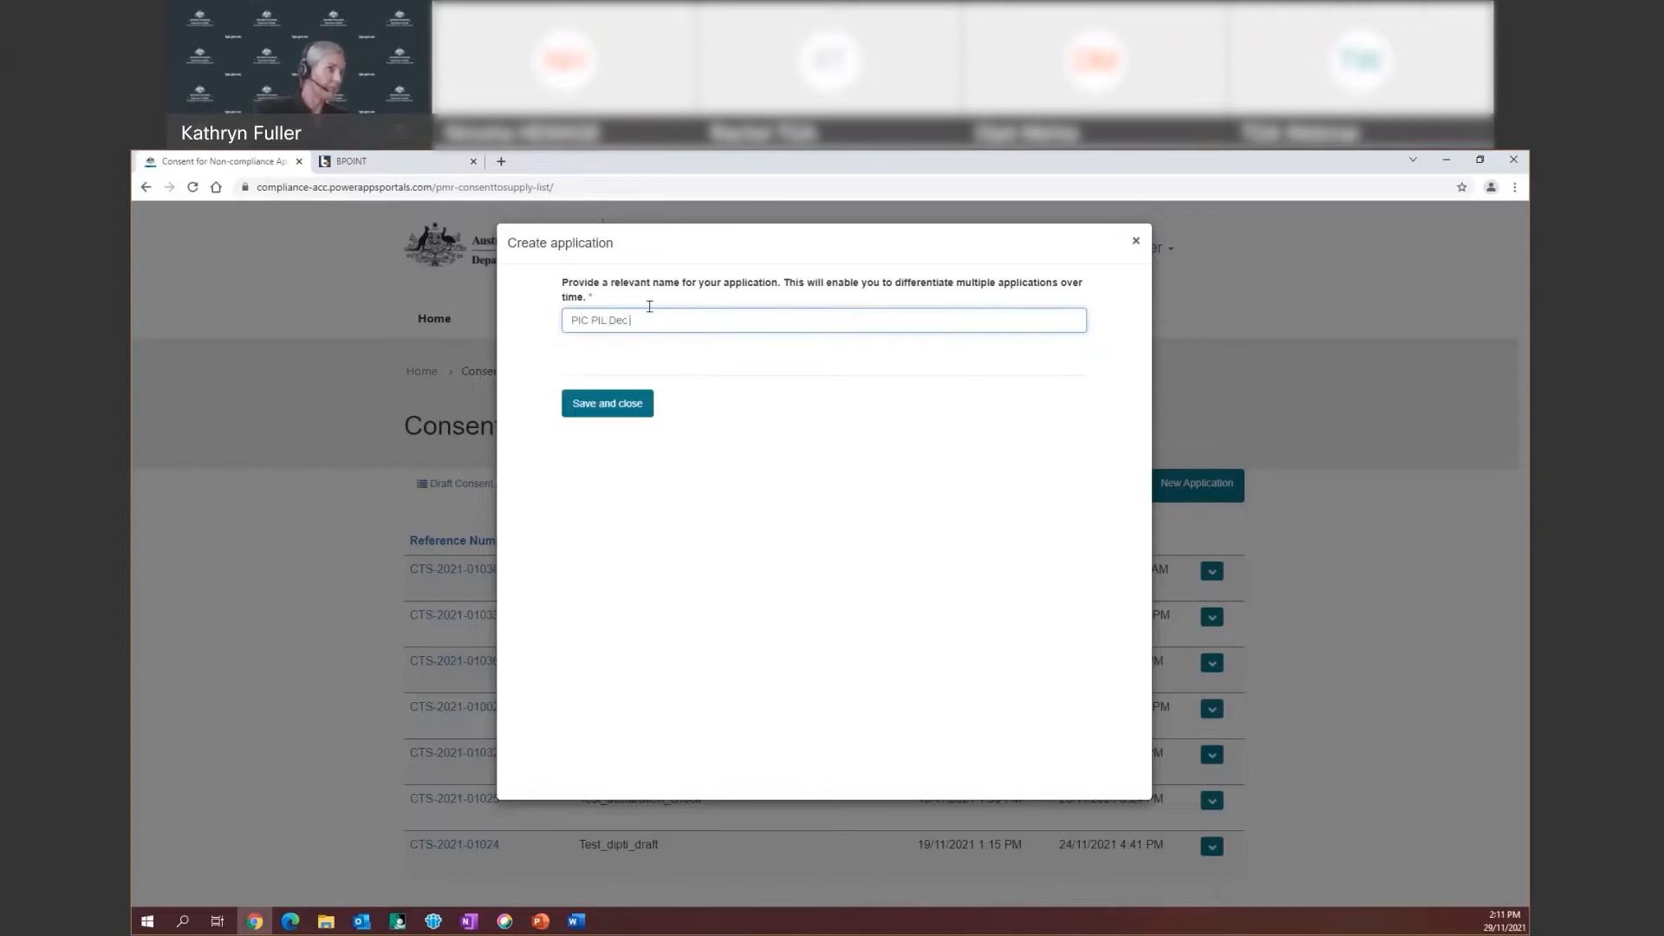
left_click(620, 414)
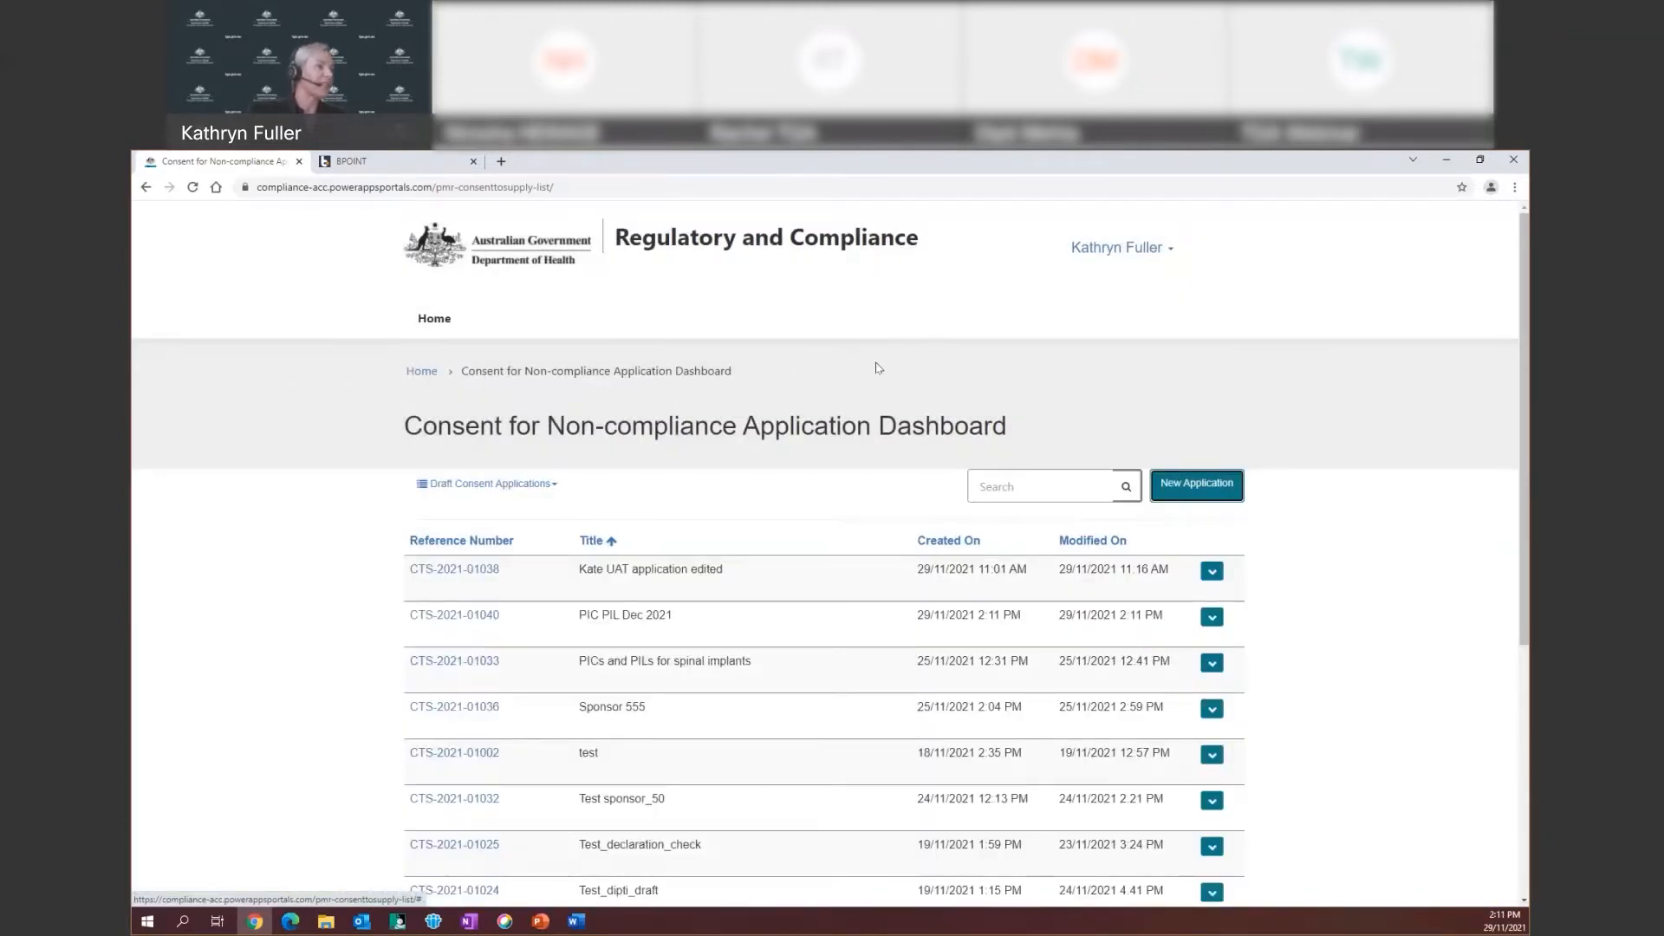
Open the PIC PIL Dec 2021 draft (CTS-2021-01040) for editing from its row actions
scroll(767, 568, "down", 3)
scroll(767, 568, "up", 1)
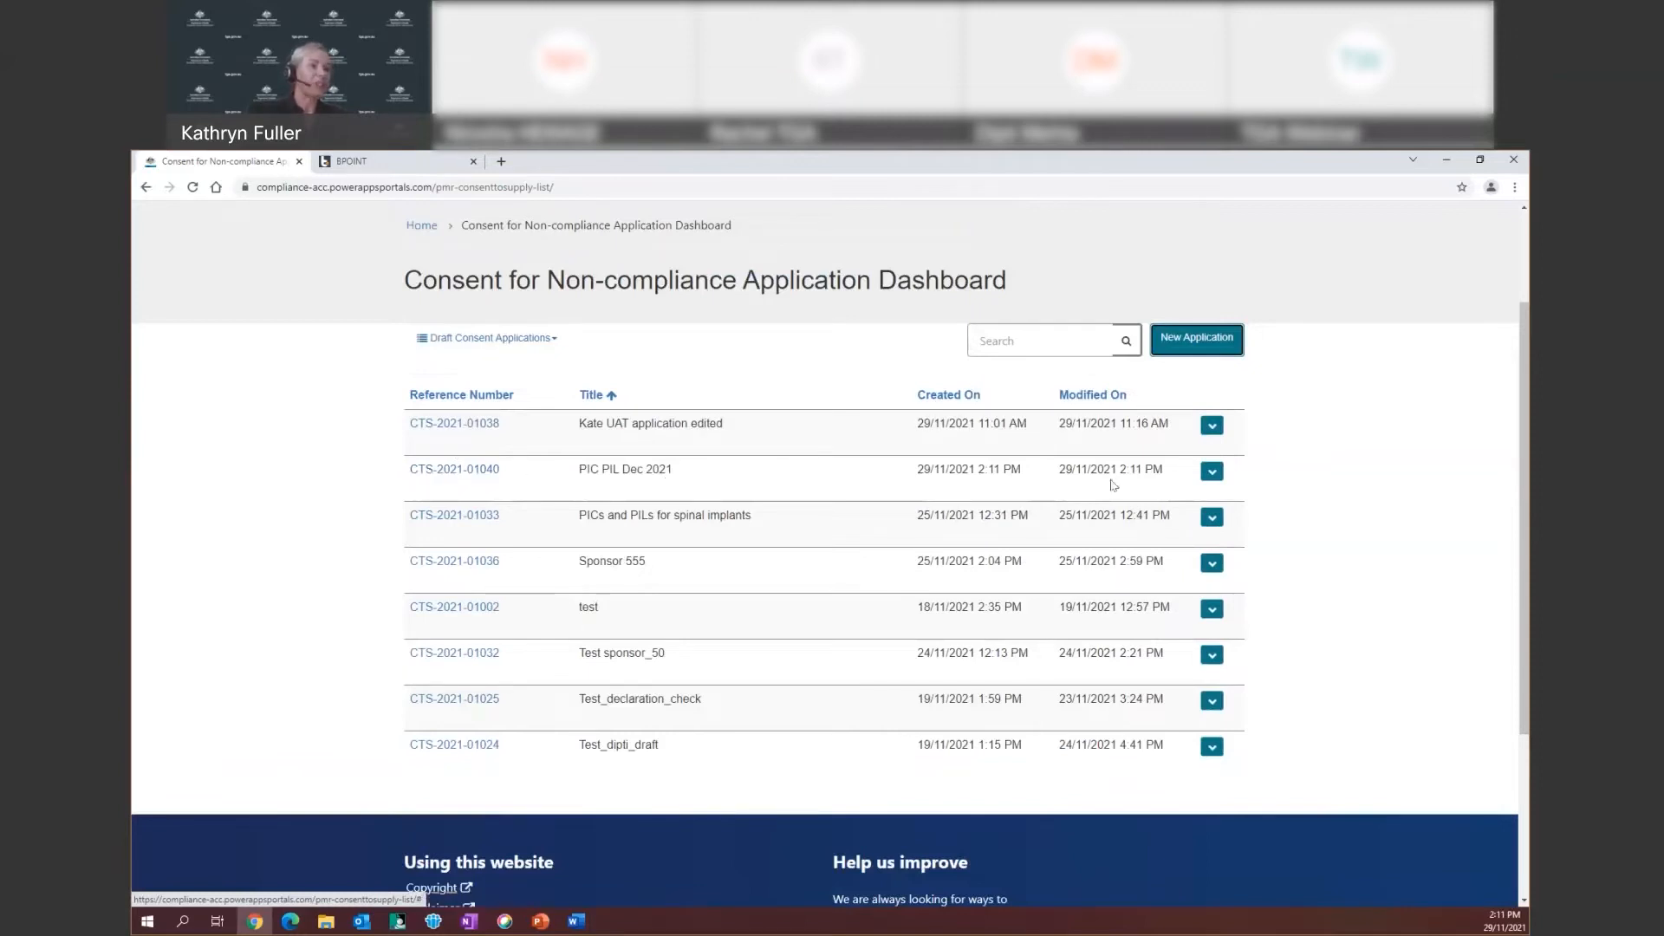
left_click(1211, 477)
left_click(1222, 500)
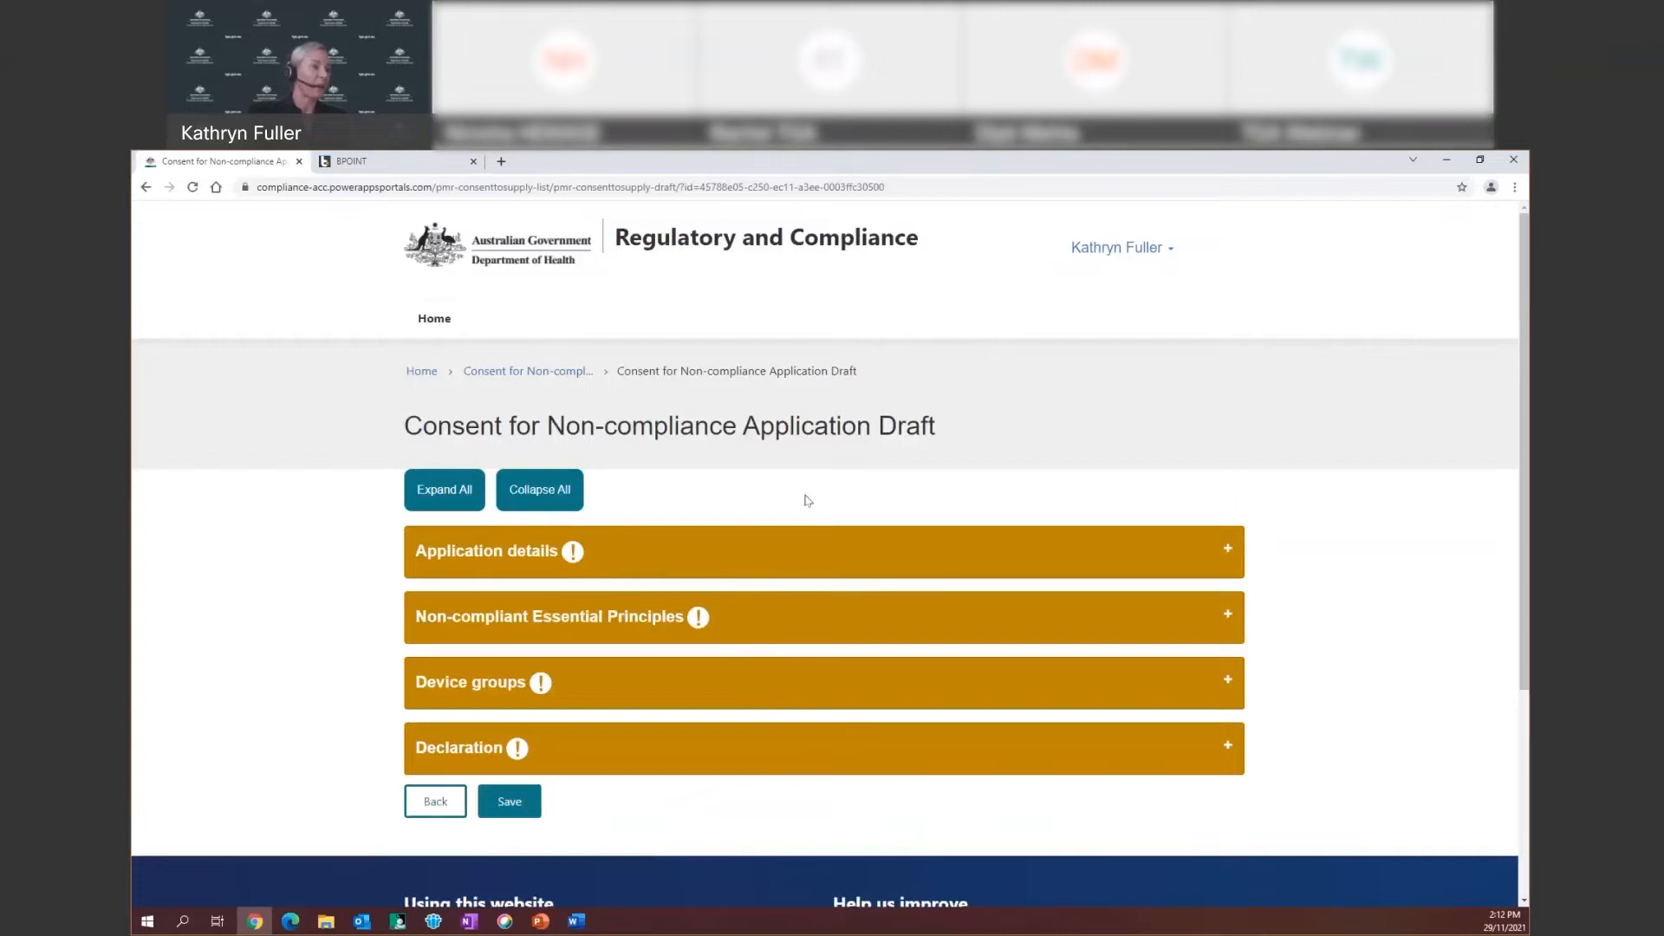
scroll(809, 494, "down", 1)
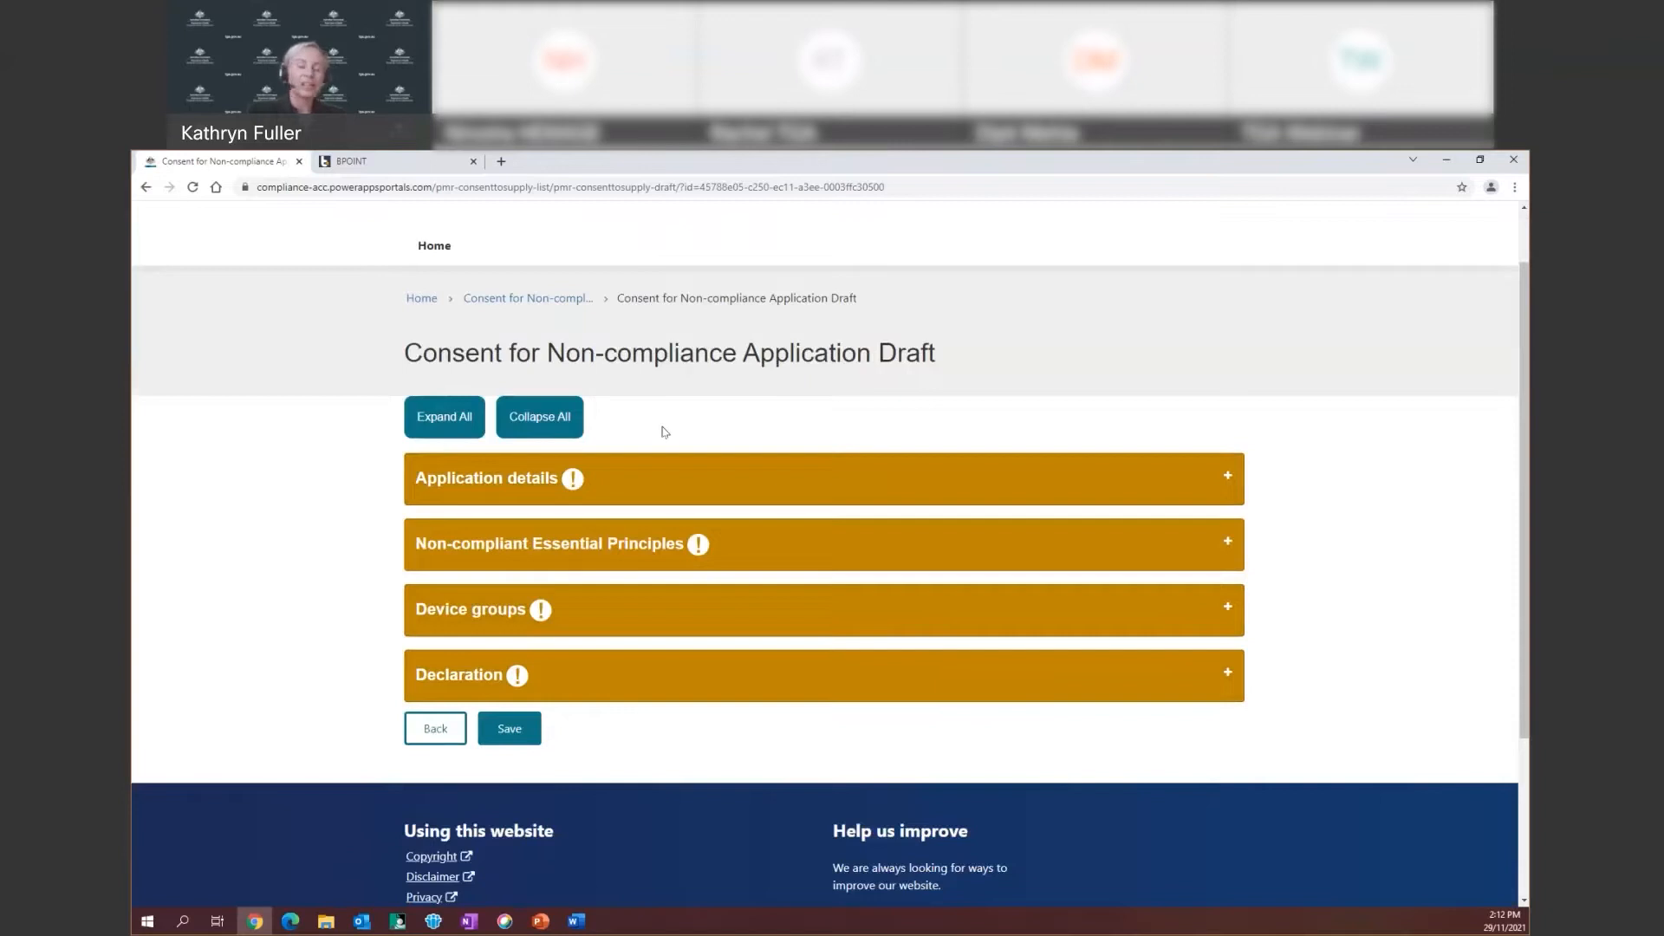
left_click(440, 421)
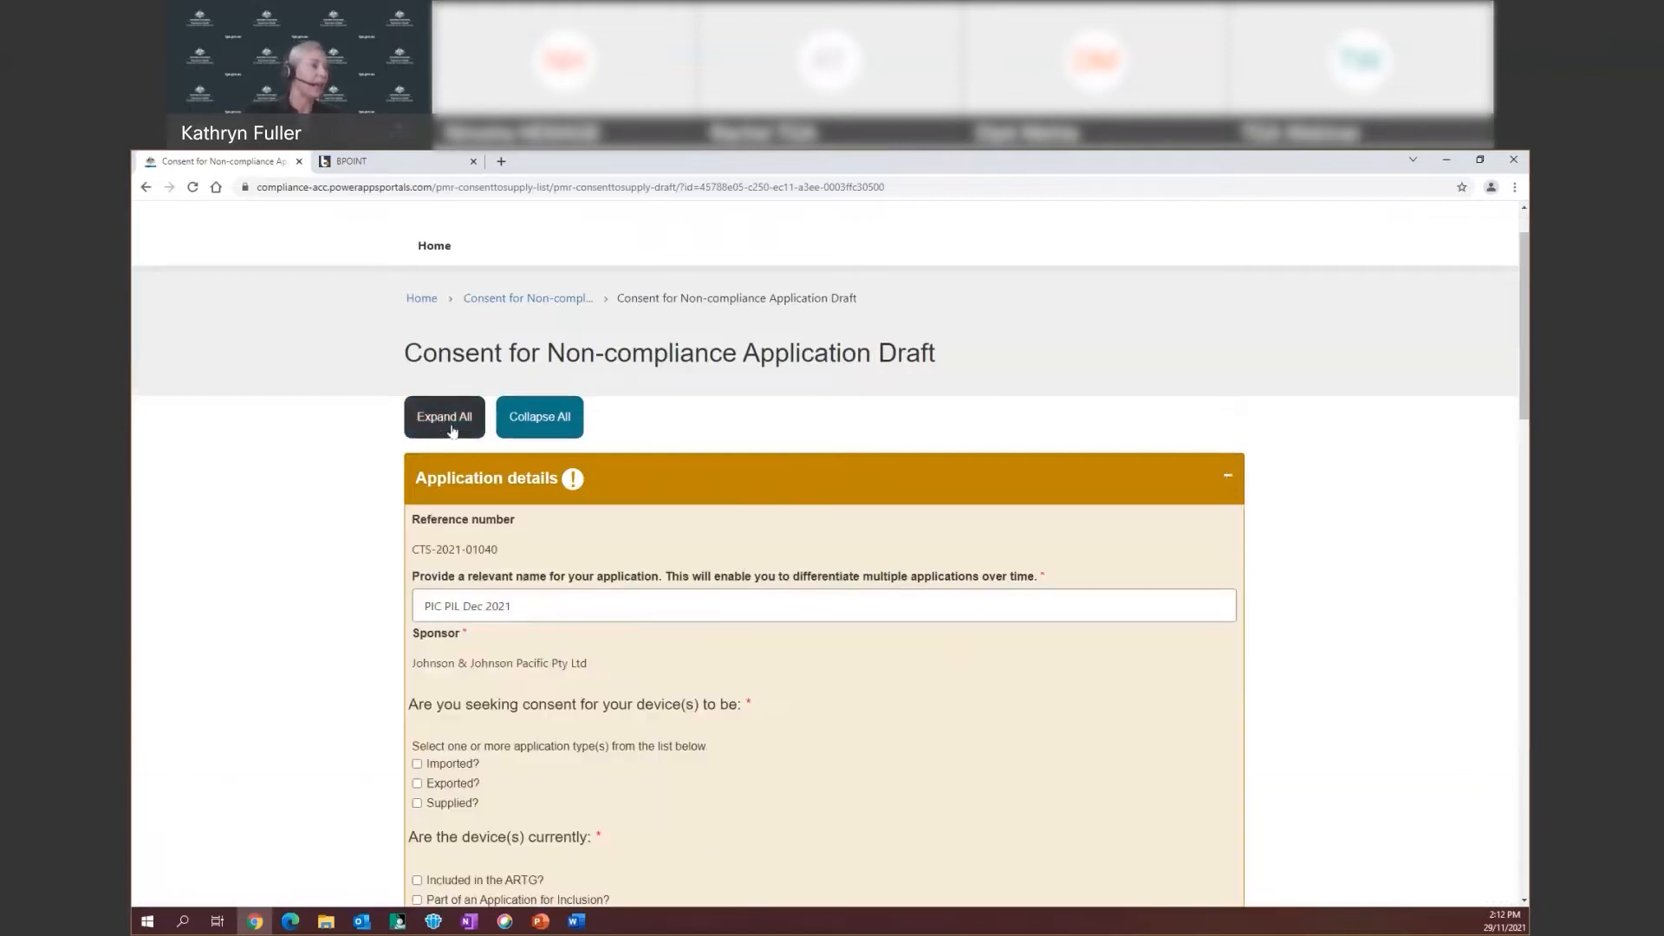
scroll(752, 670, "down", 4)
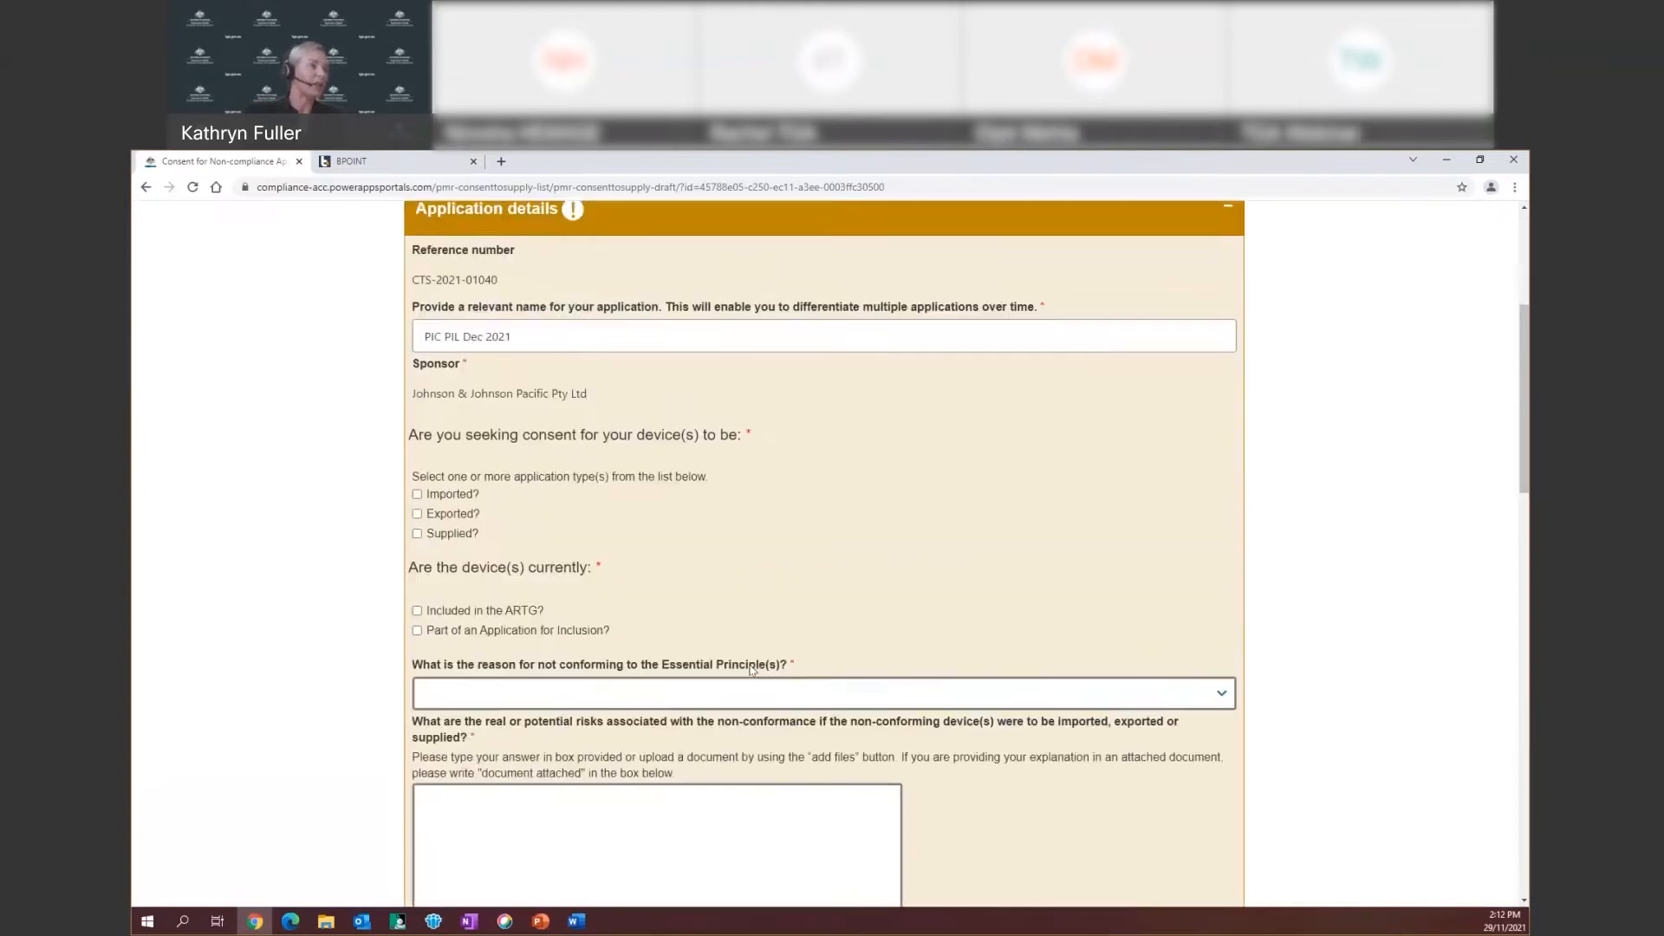
scroll(753, 670, "down", 15)
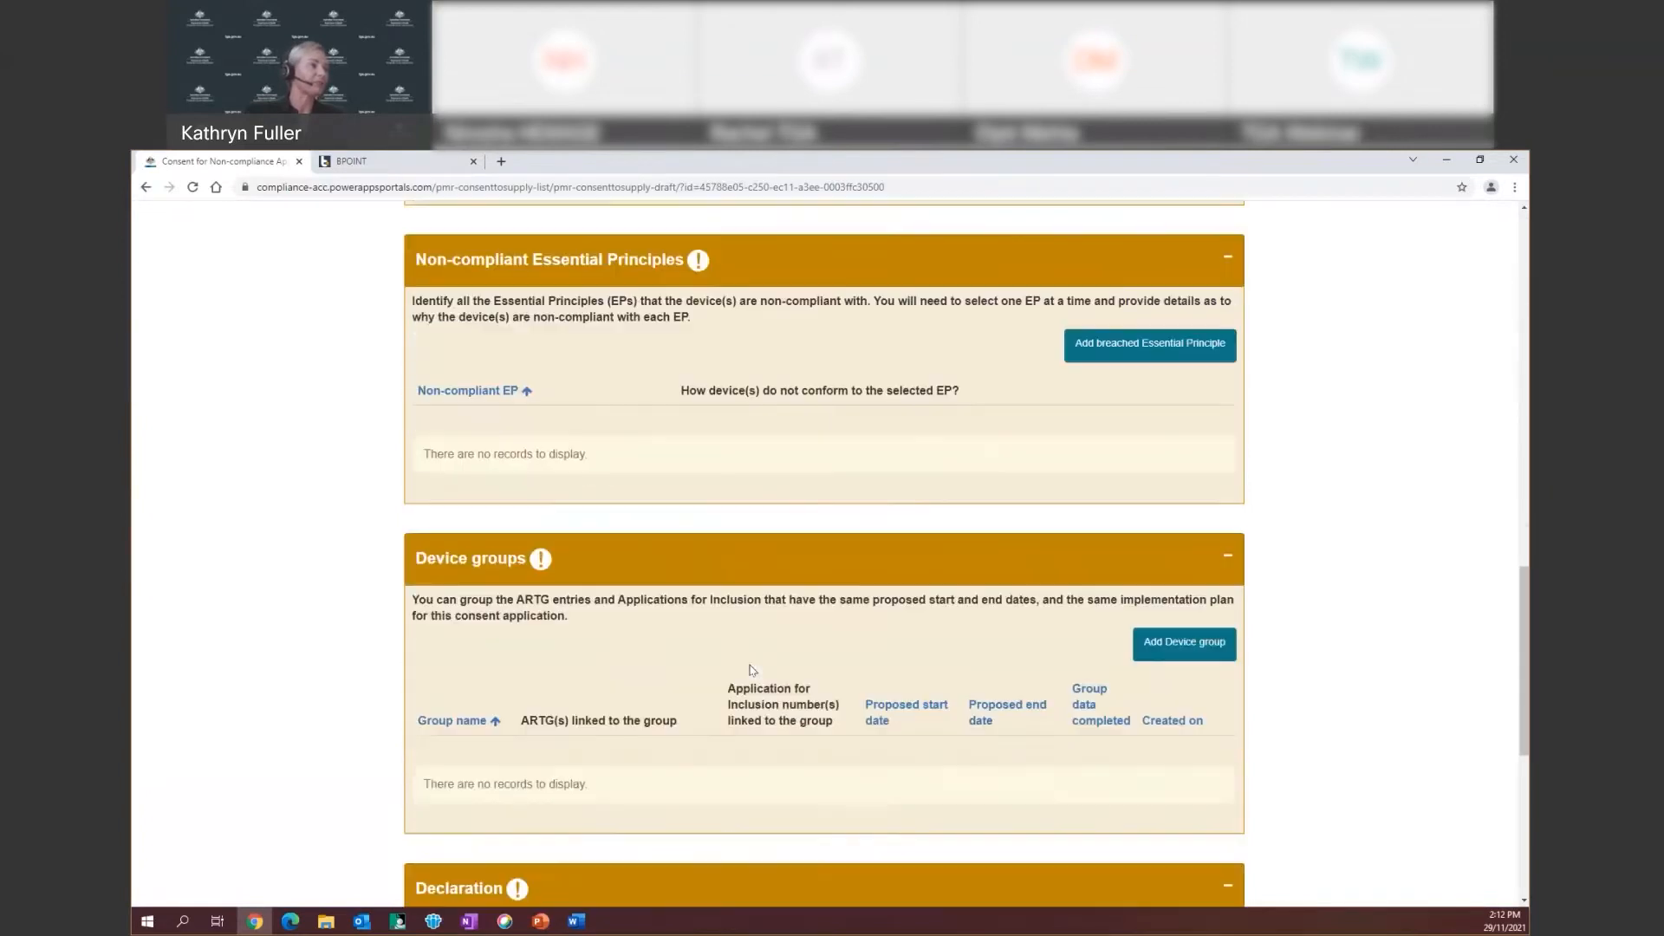
scroll(753, 670, "down", 3)
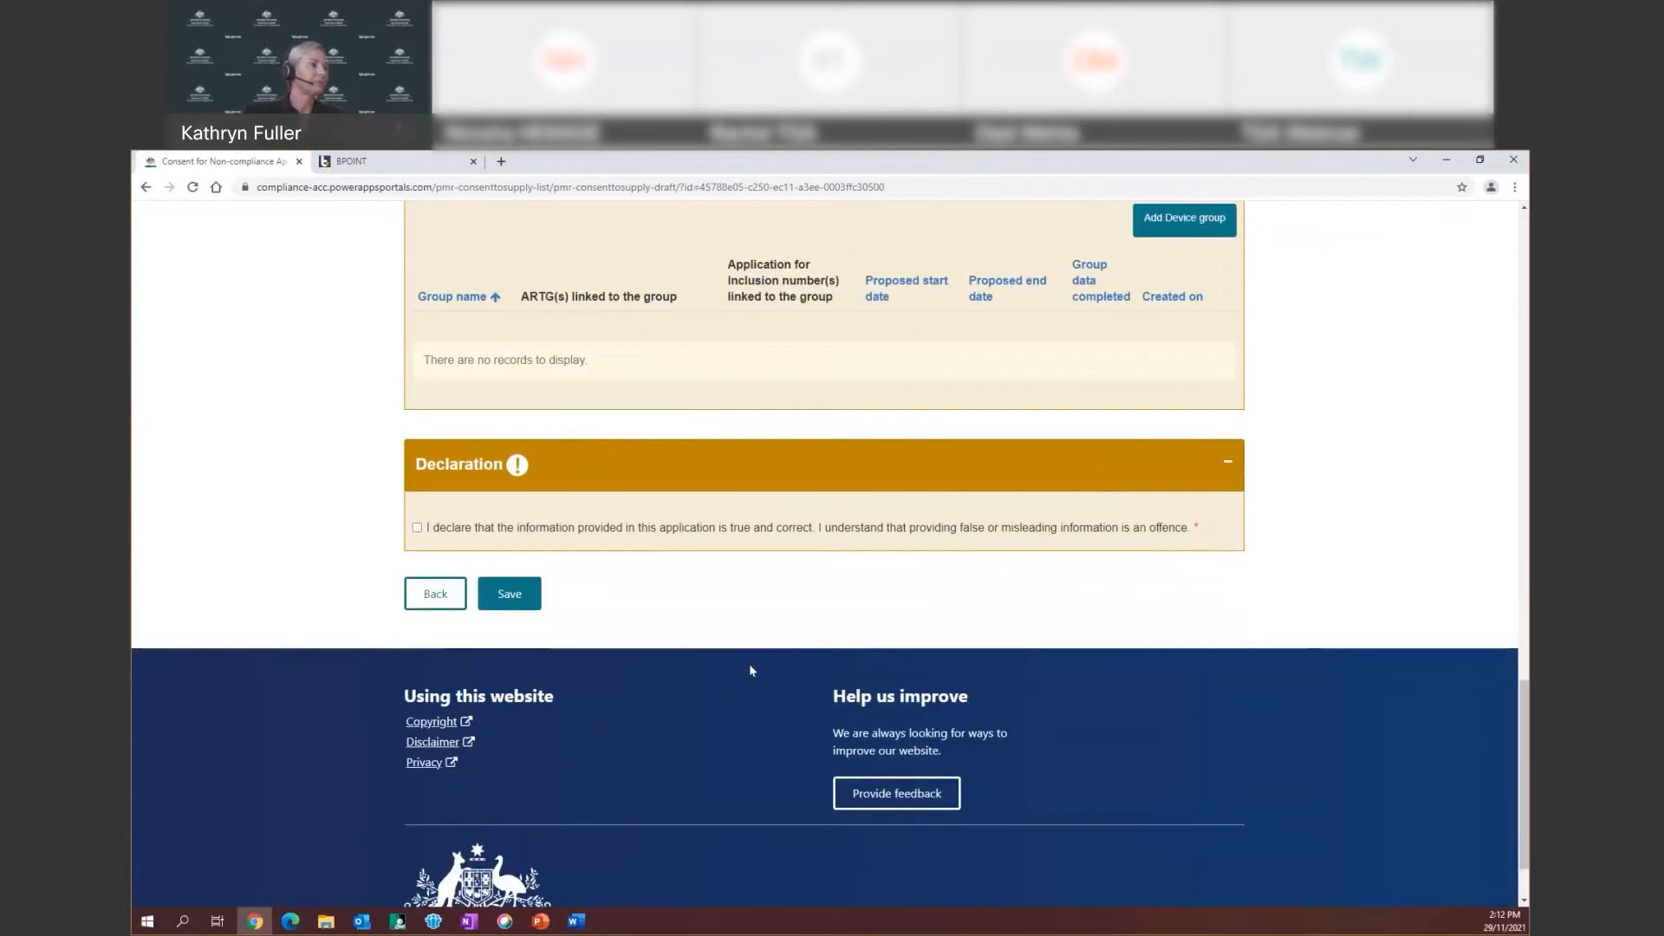
scroll(751, 670, "up", 5)
scroll(751, 670, "up", 14)
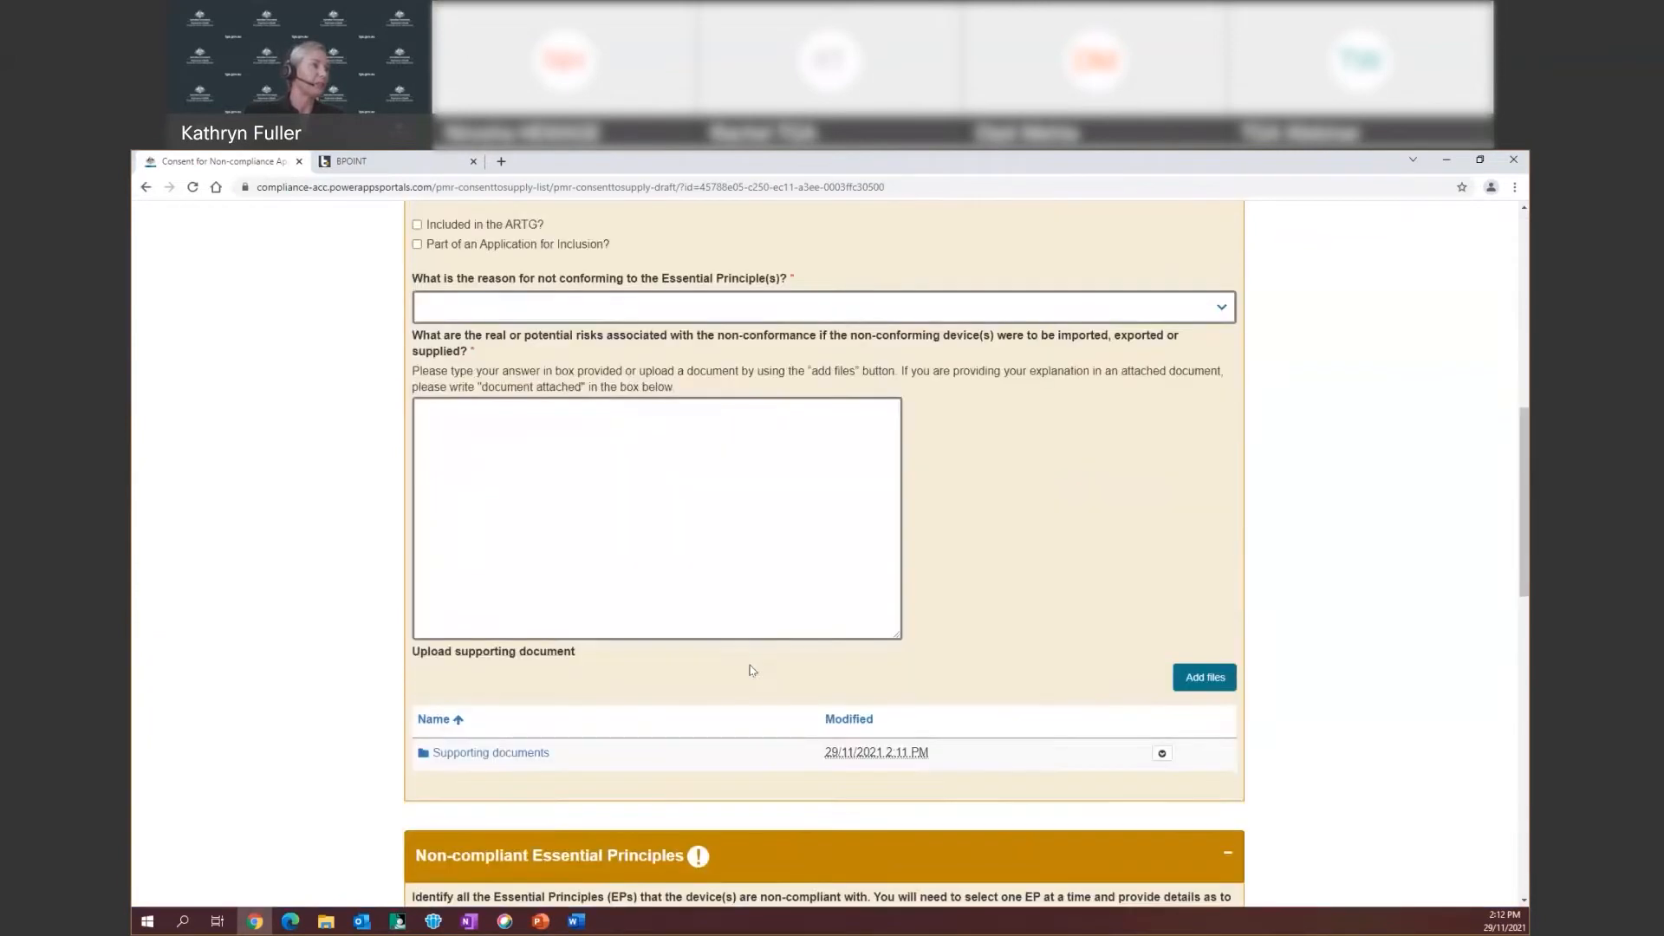
scroll(751, 670, "up", 3)
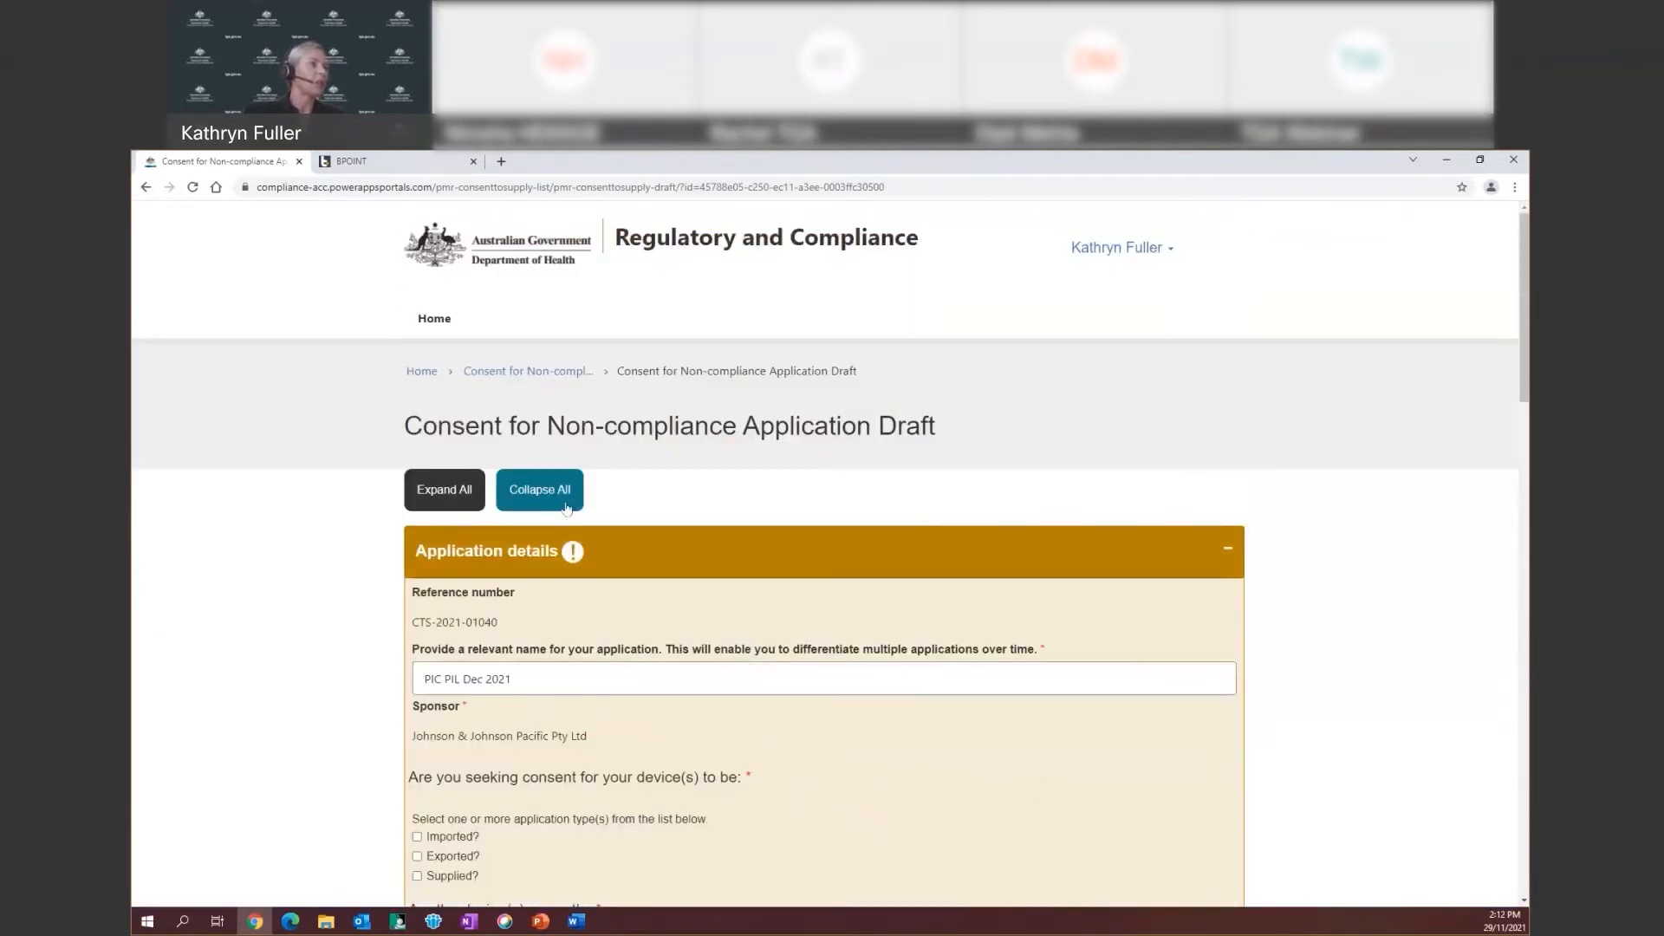
left_click(537, 487)
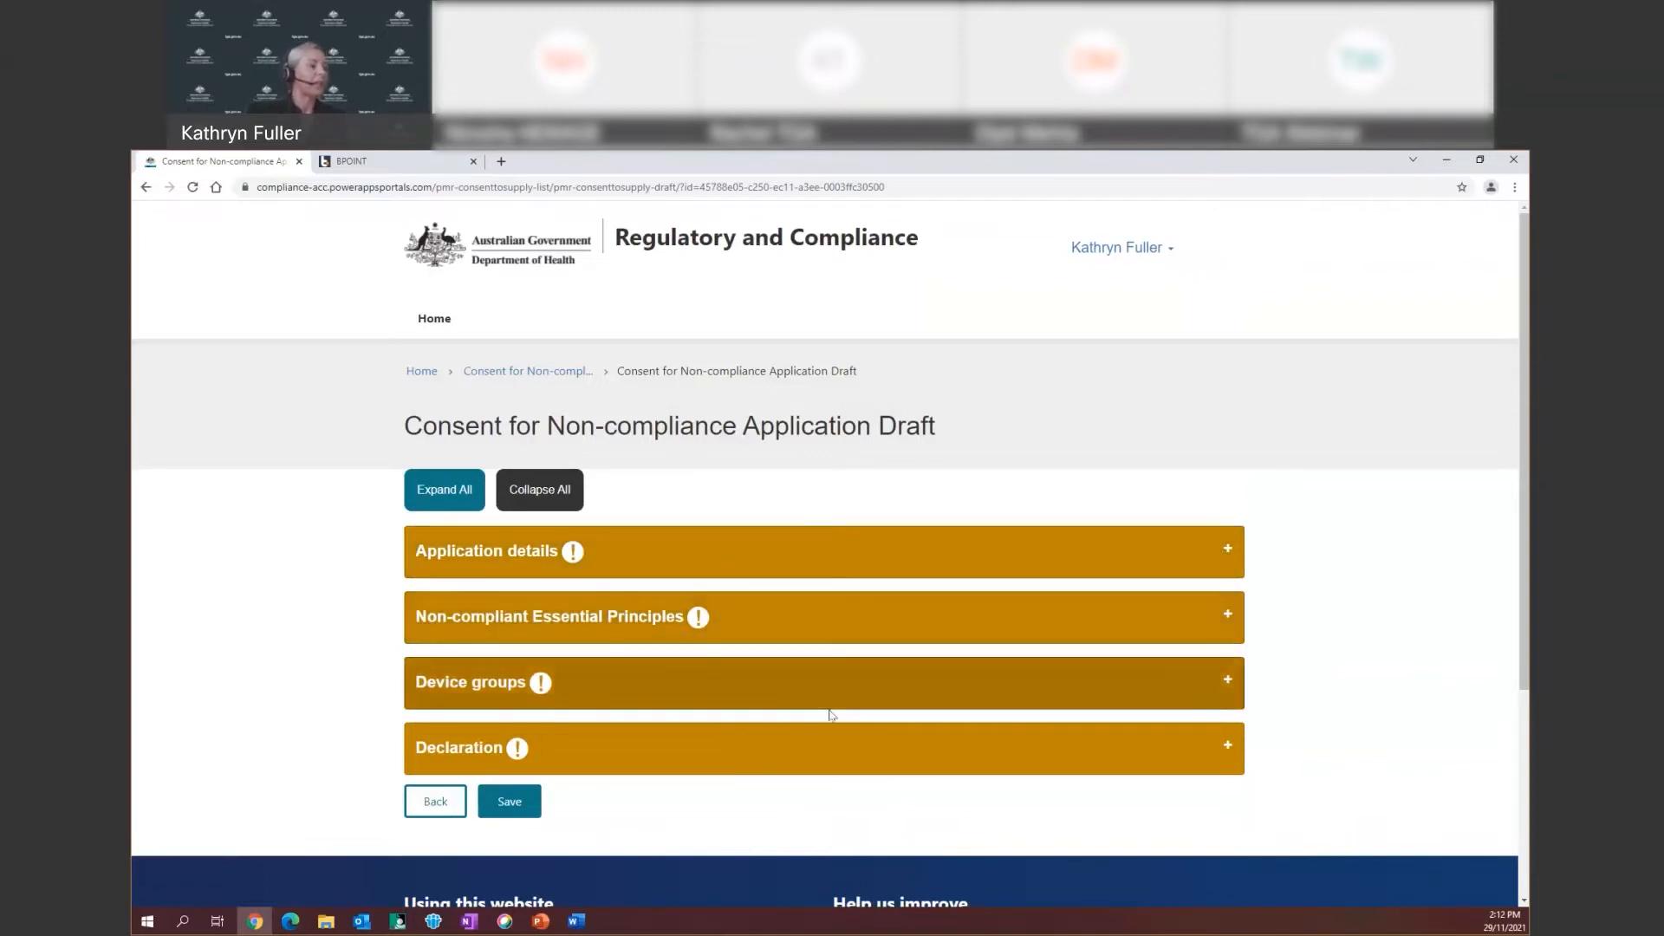
Expand Application details and change the name from 'PIC PIL Dec 2021' to 'PIC PIL Dec 21'
left_click(808, 568)
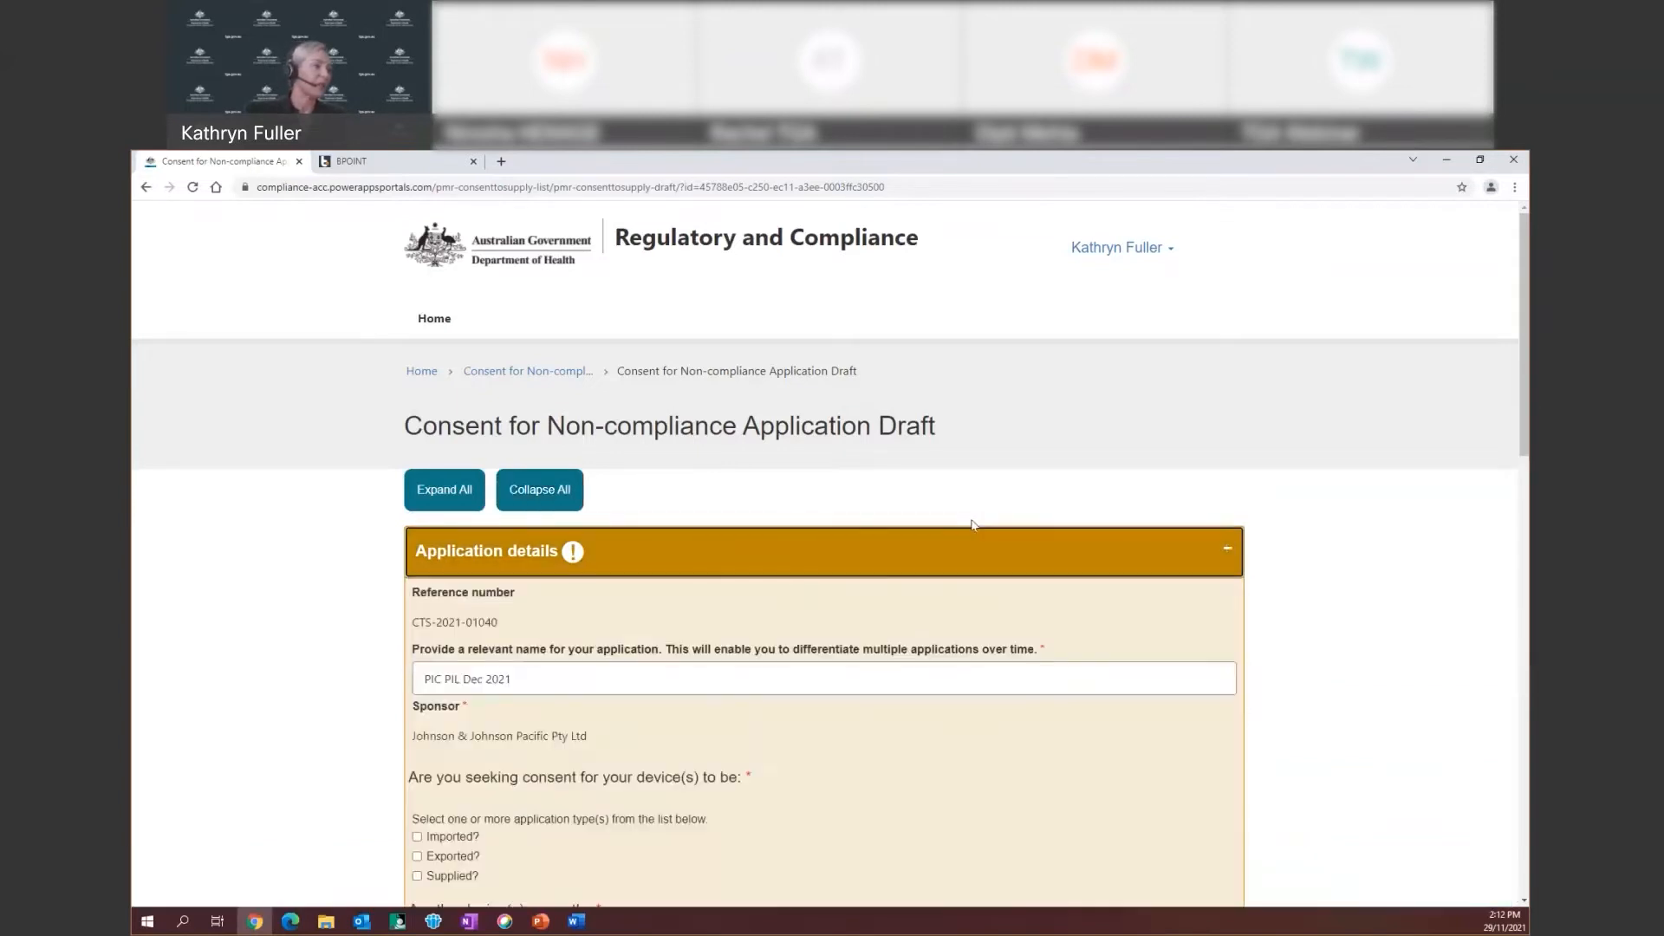
scroll(783, 532, "down", 3)
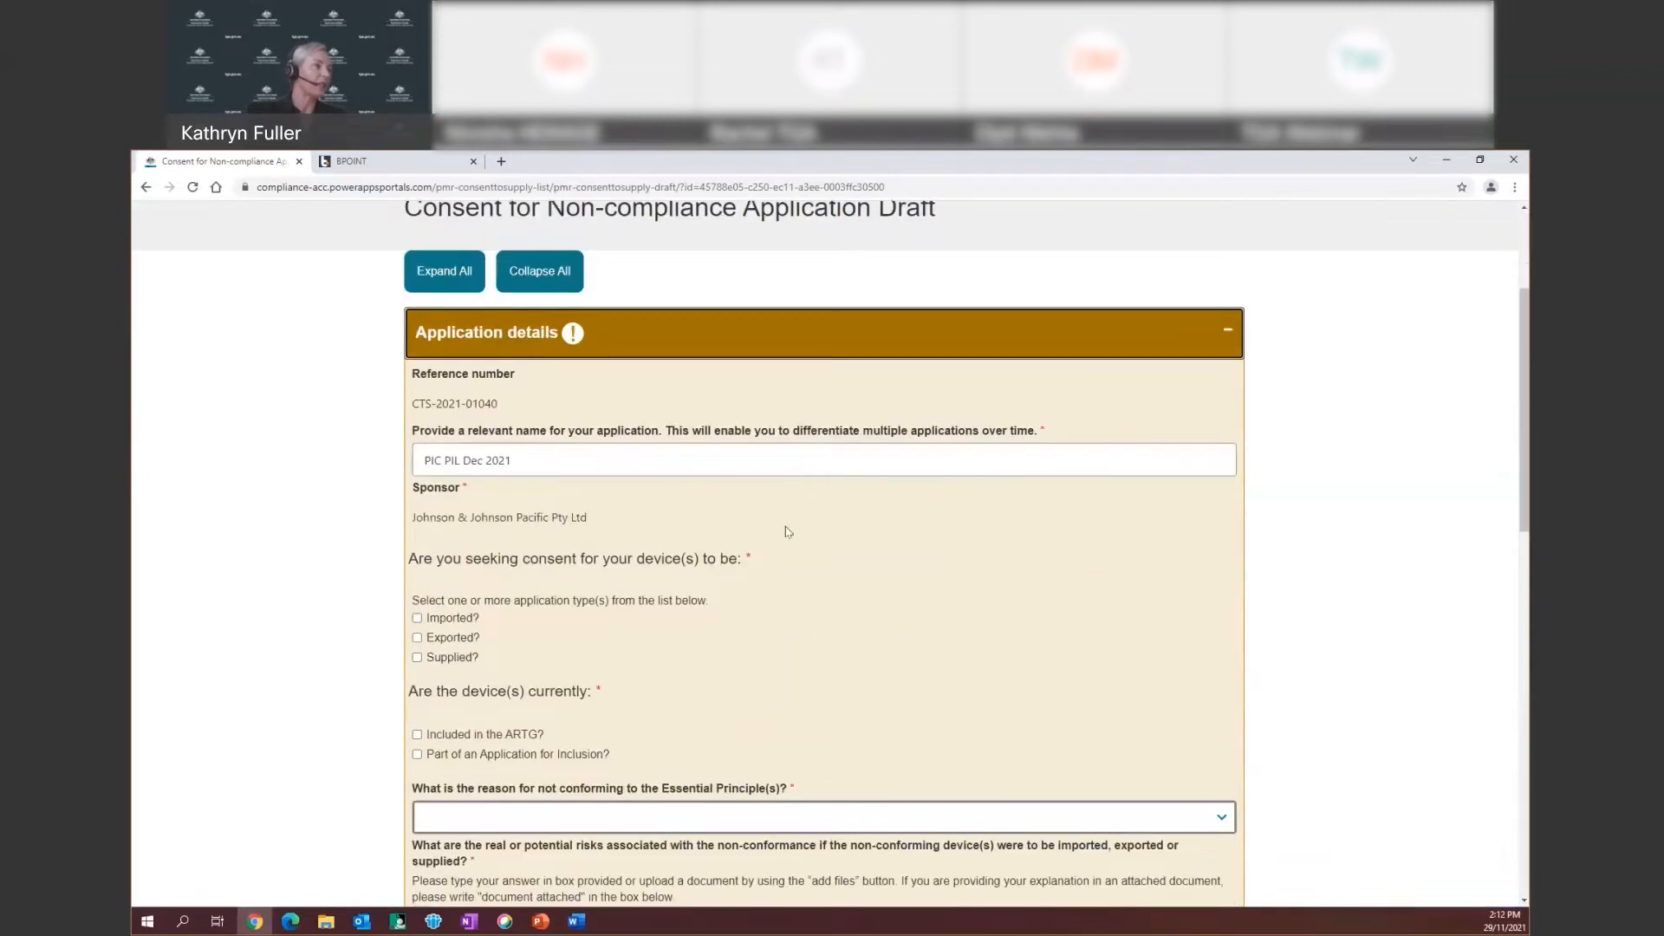
scroll(674, 345, "down", 1)
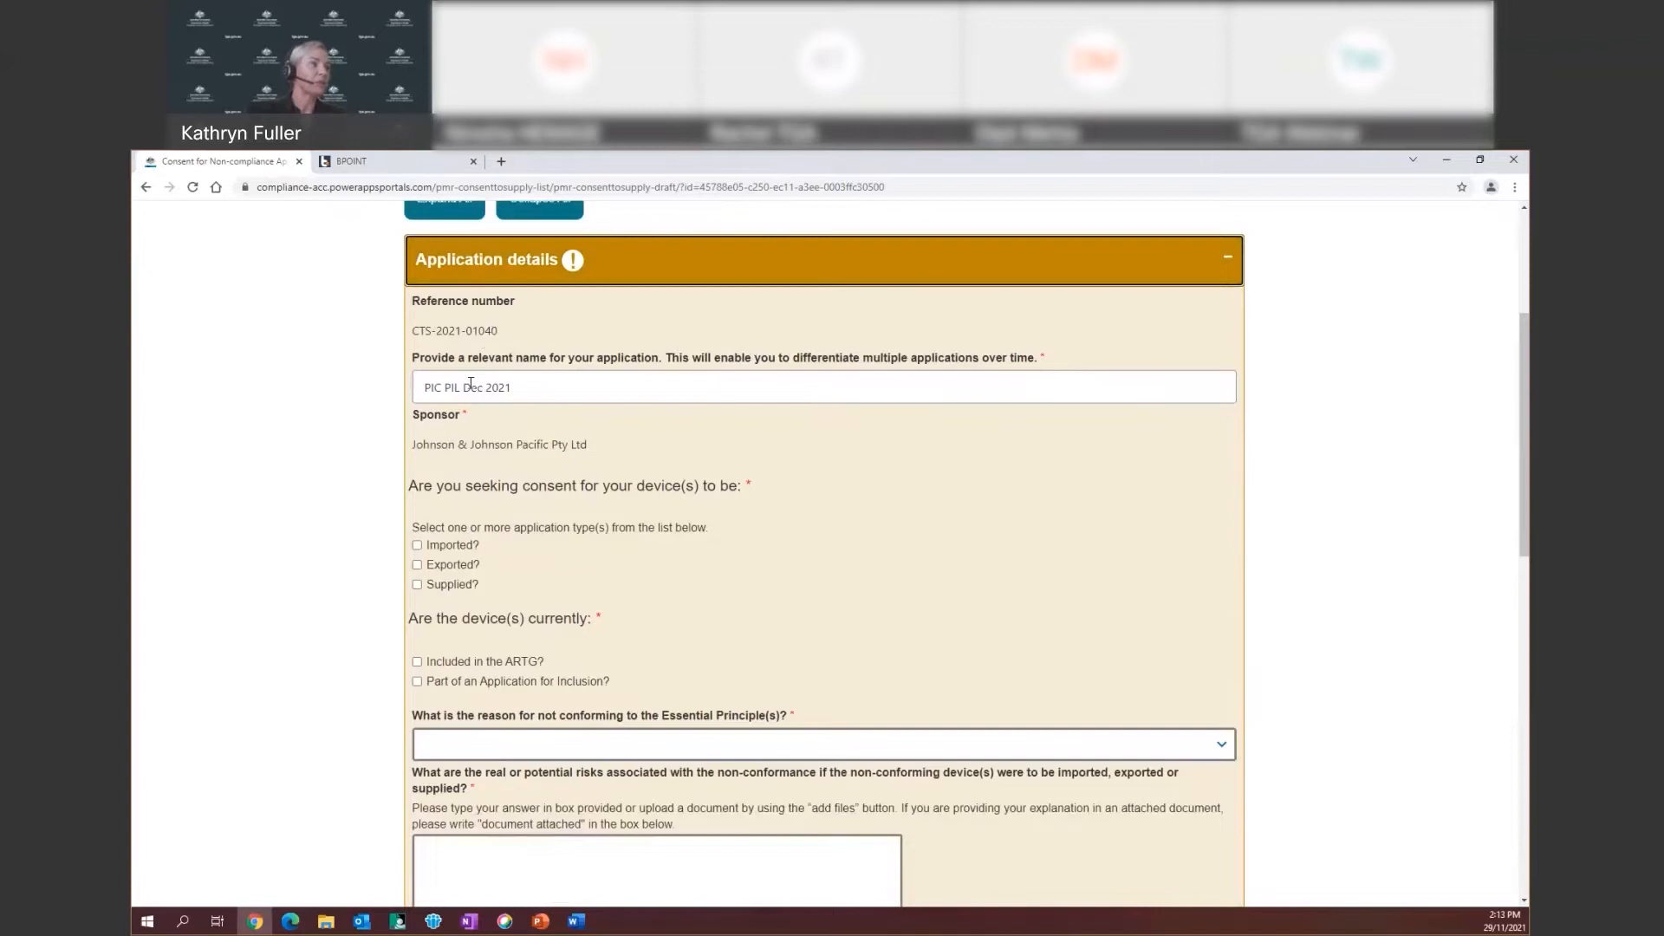
left_click(511, 386)
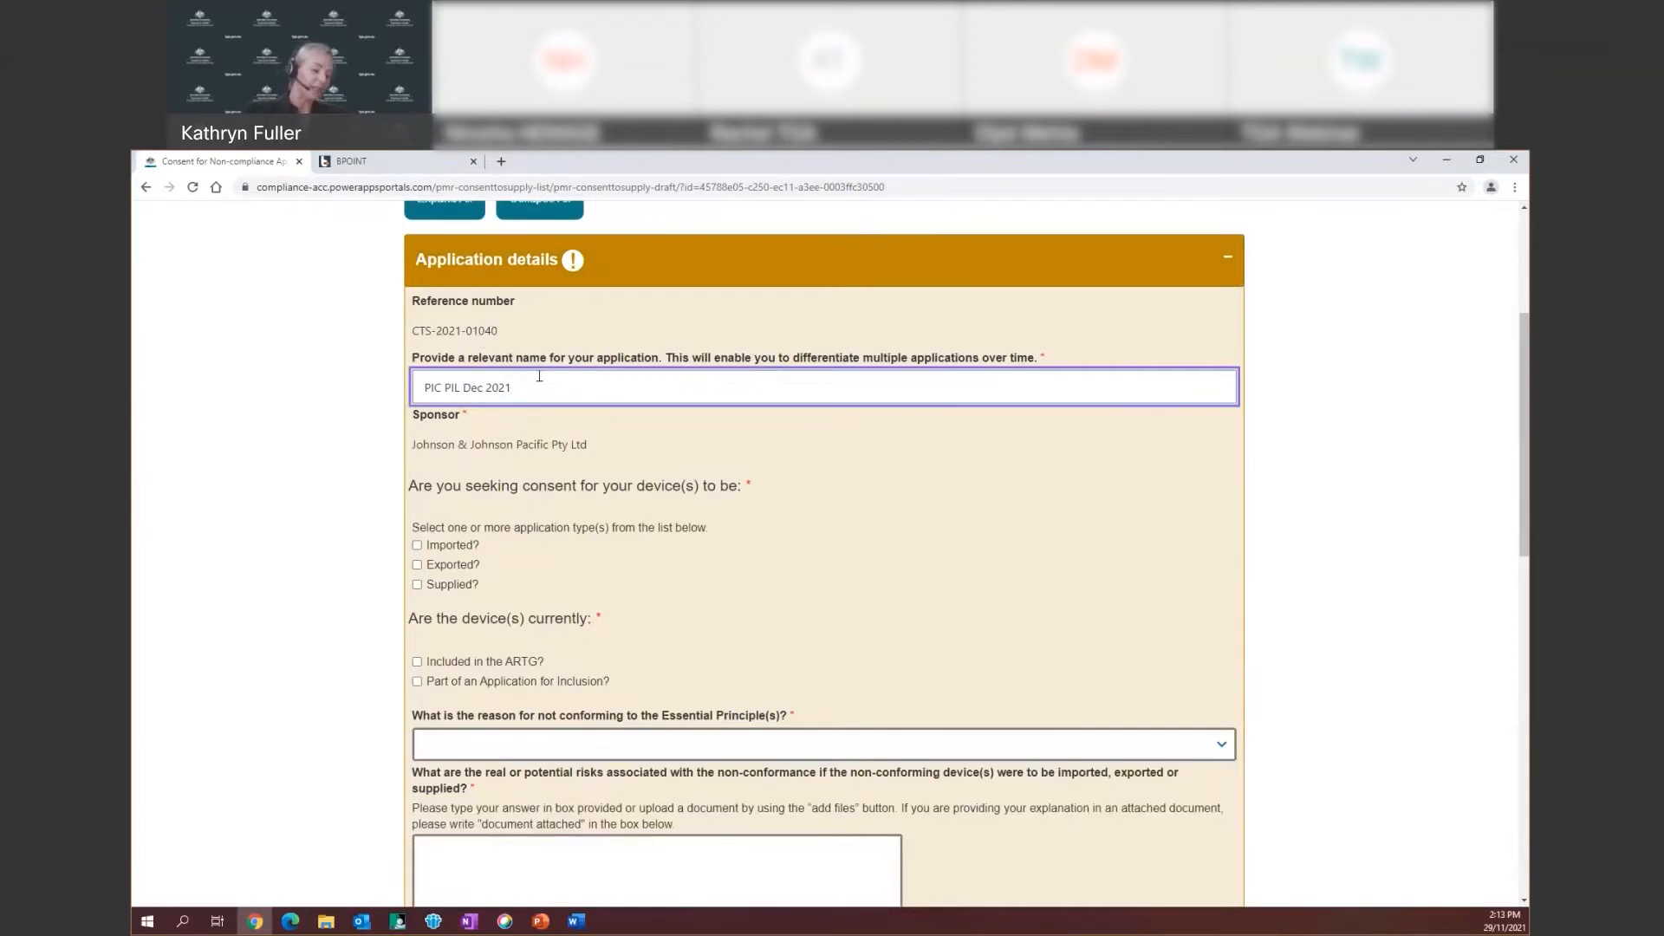
key("BackSpace")
key("BackSpace")
key("BackSpace")
key("BackSpace")
key("BackSpace")
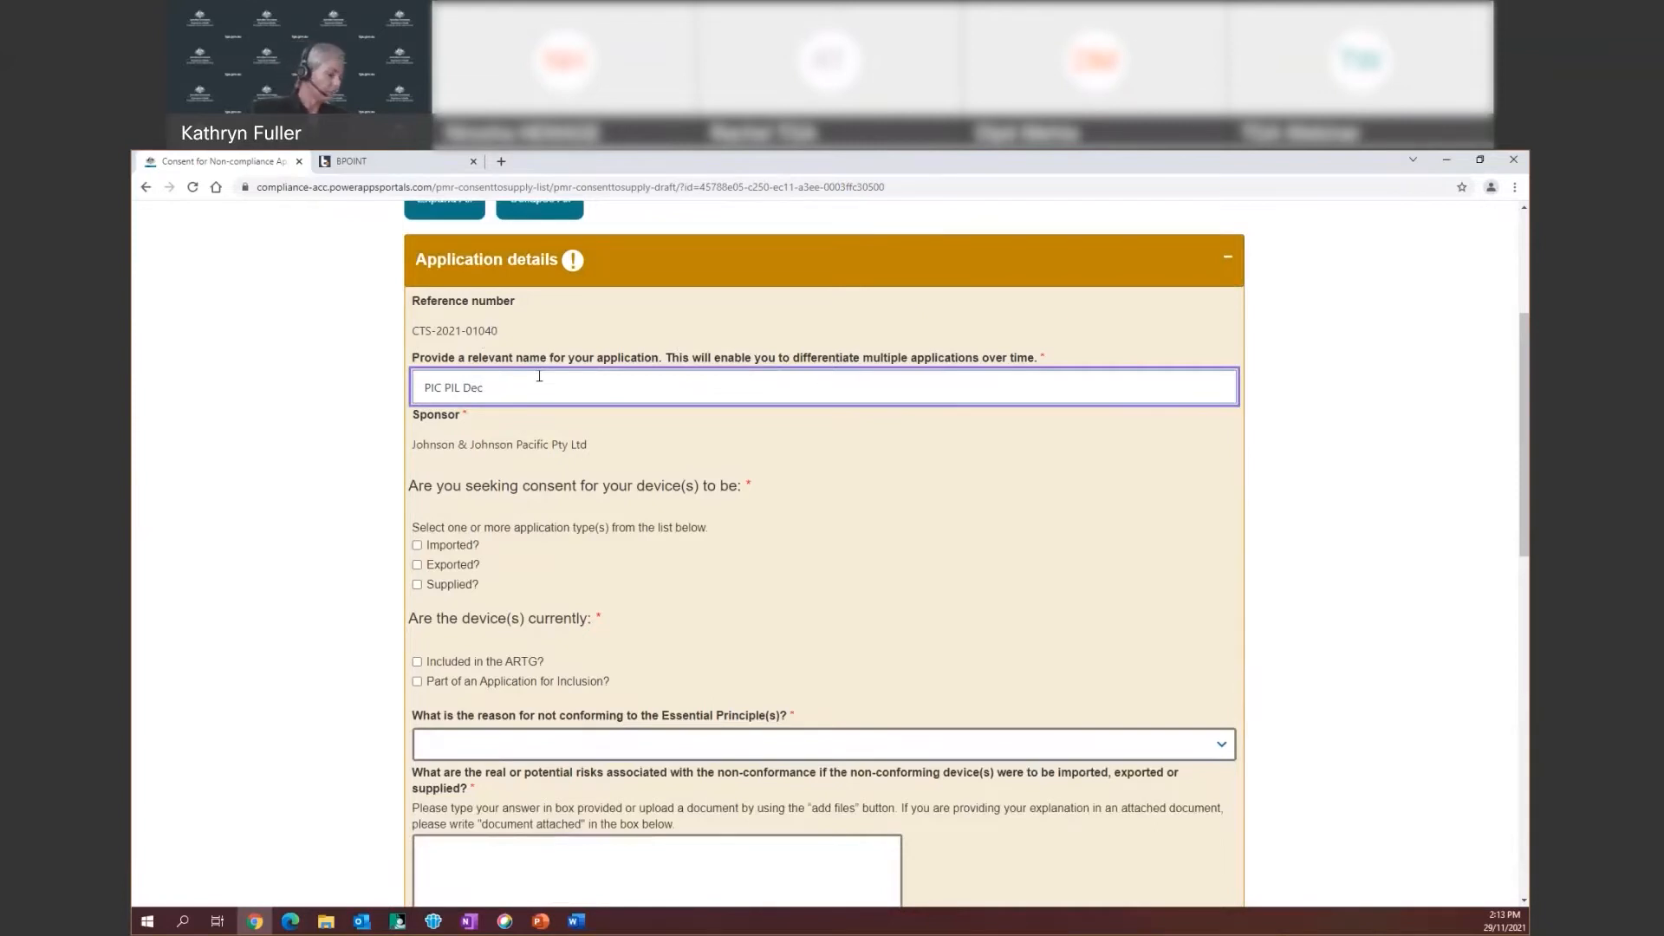
type("21")
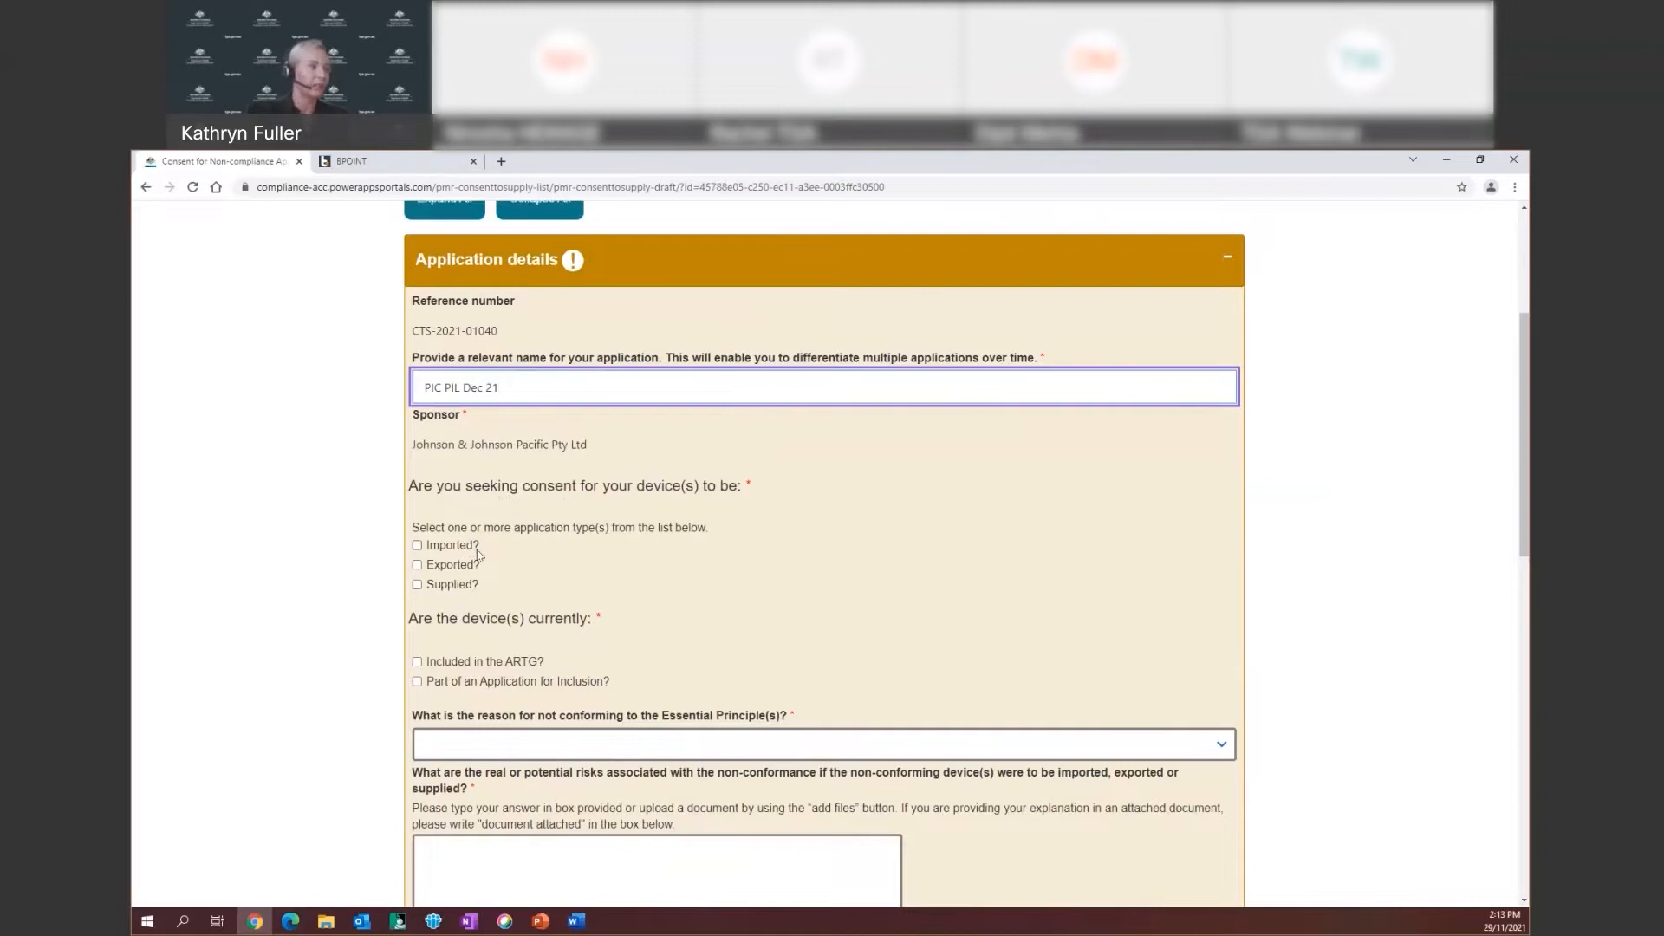
Tick Imported? and Exported? as the consent types, leaving Supplied unticked
left_click(417, 546)
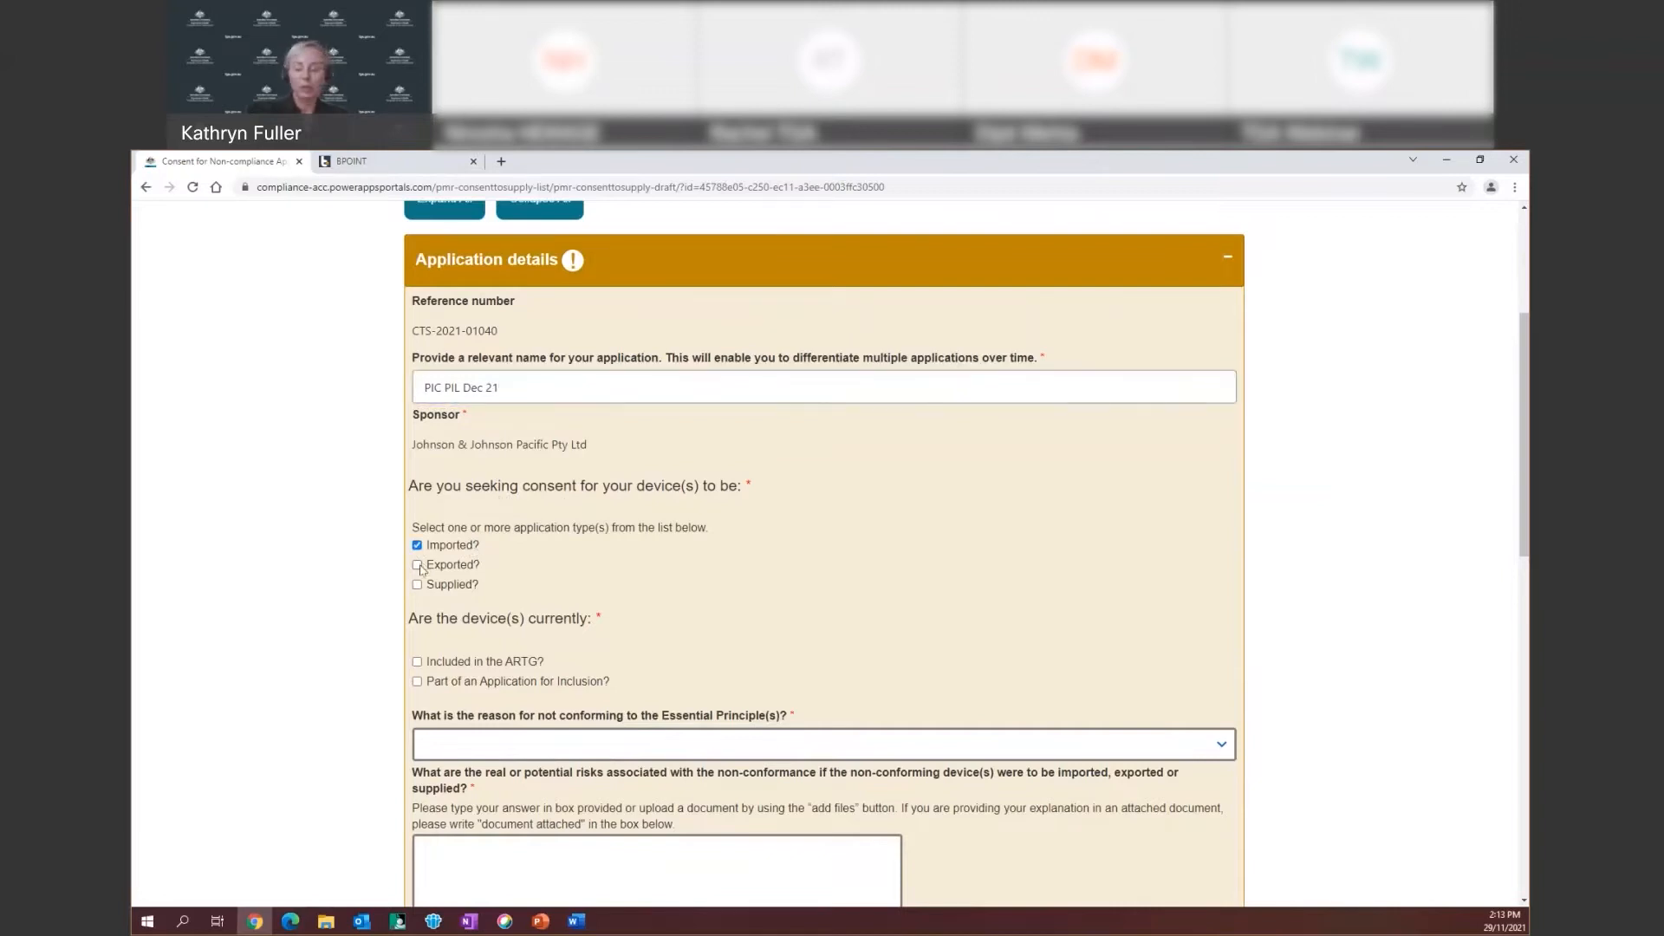
left_click(420, 568)
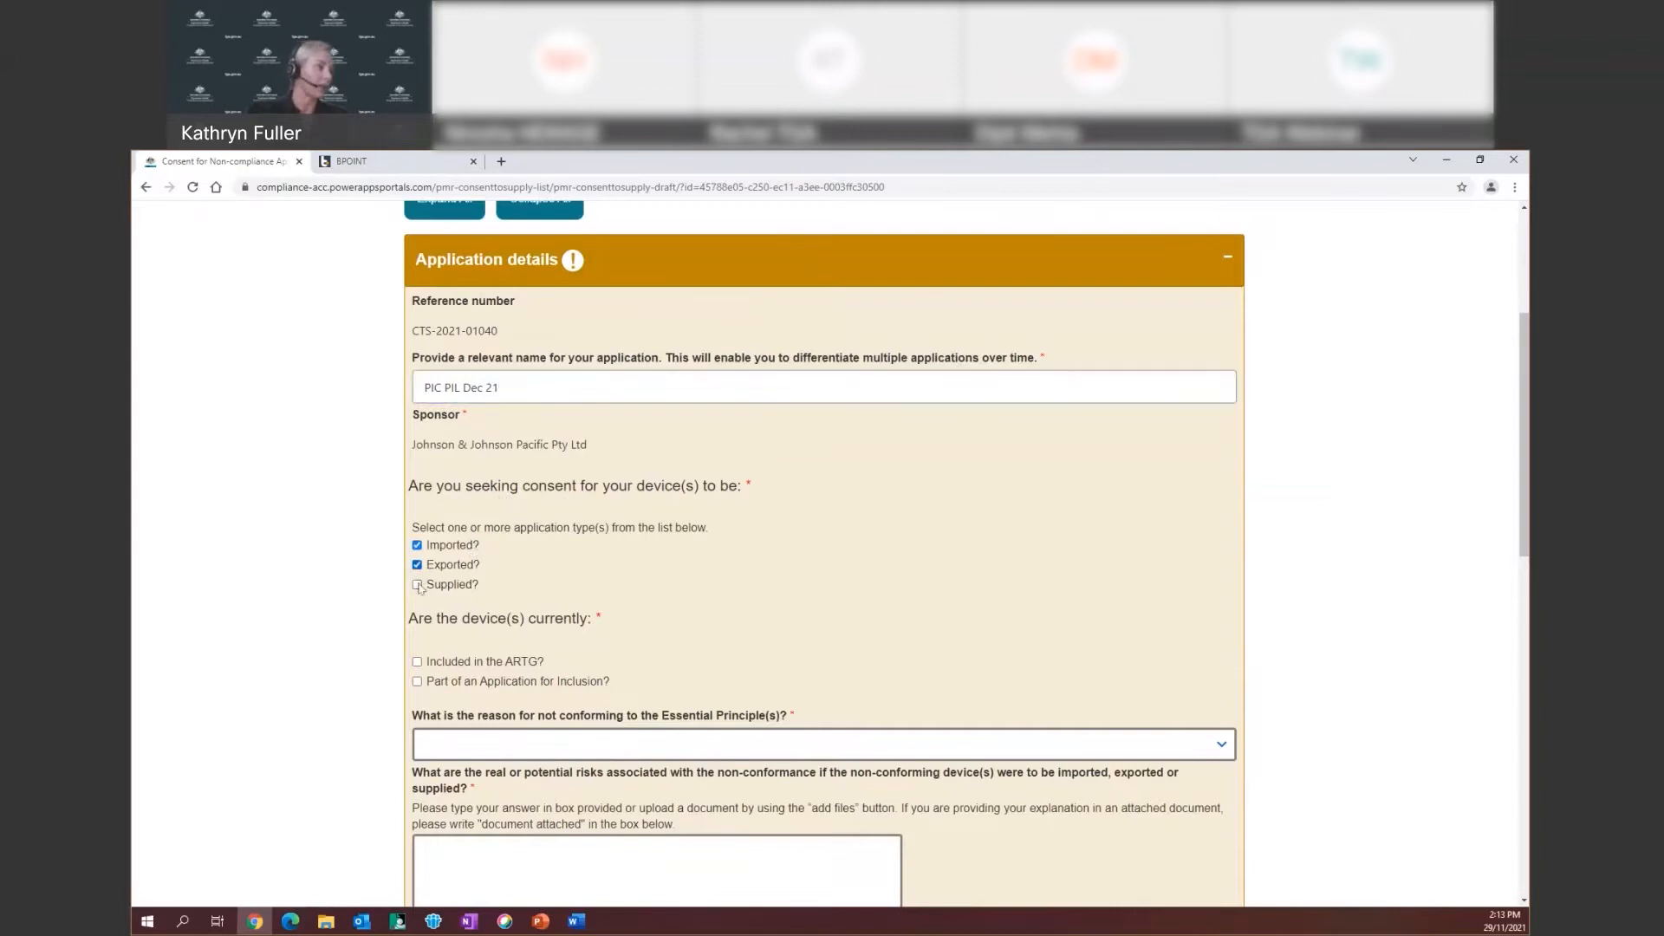
left_click(418, 586)
left_click(417, 565)
left_click(418, 586)
left_click(417, 565)
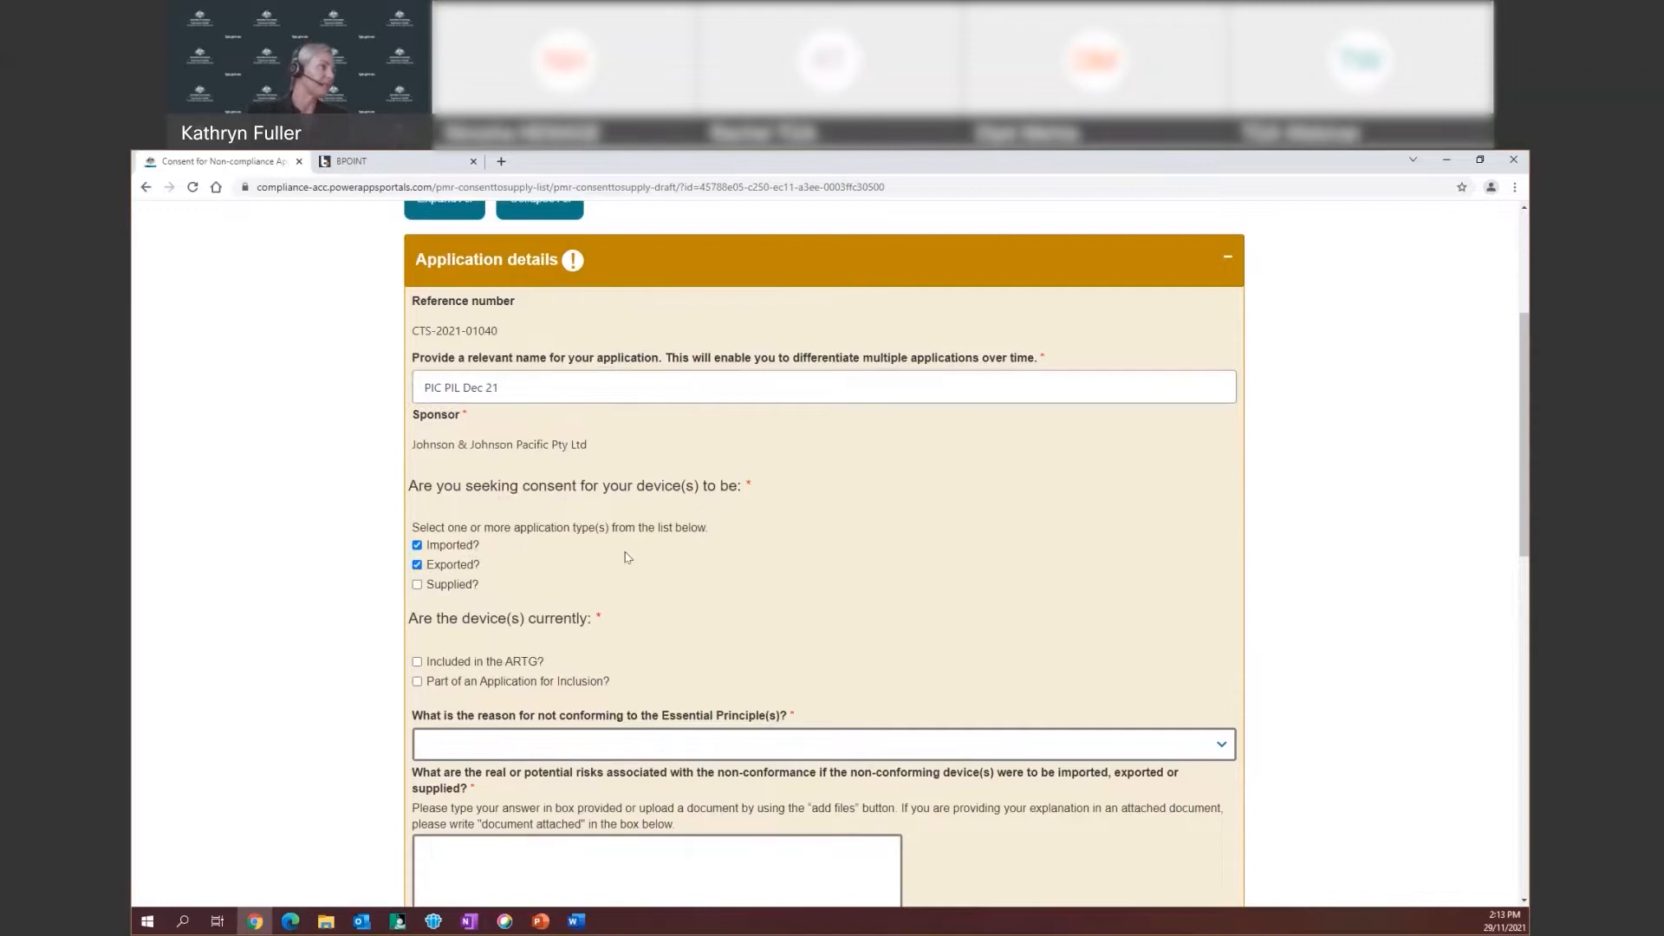
Mark the devices as Included in the ARTG and part of an Application for Inclusion
scroll(624, 557, "down", 2)
scroll(624, 558, "down", 1)
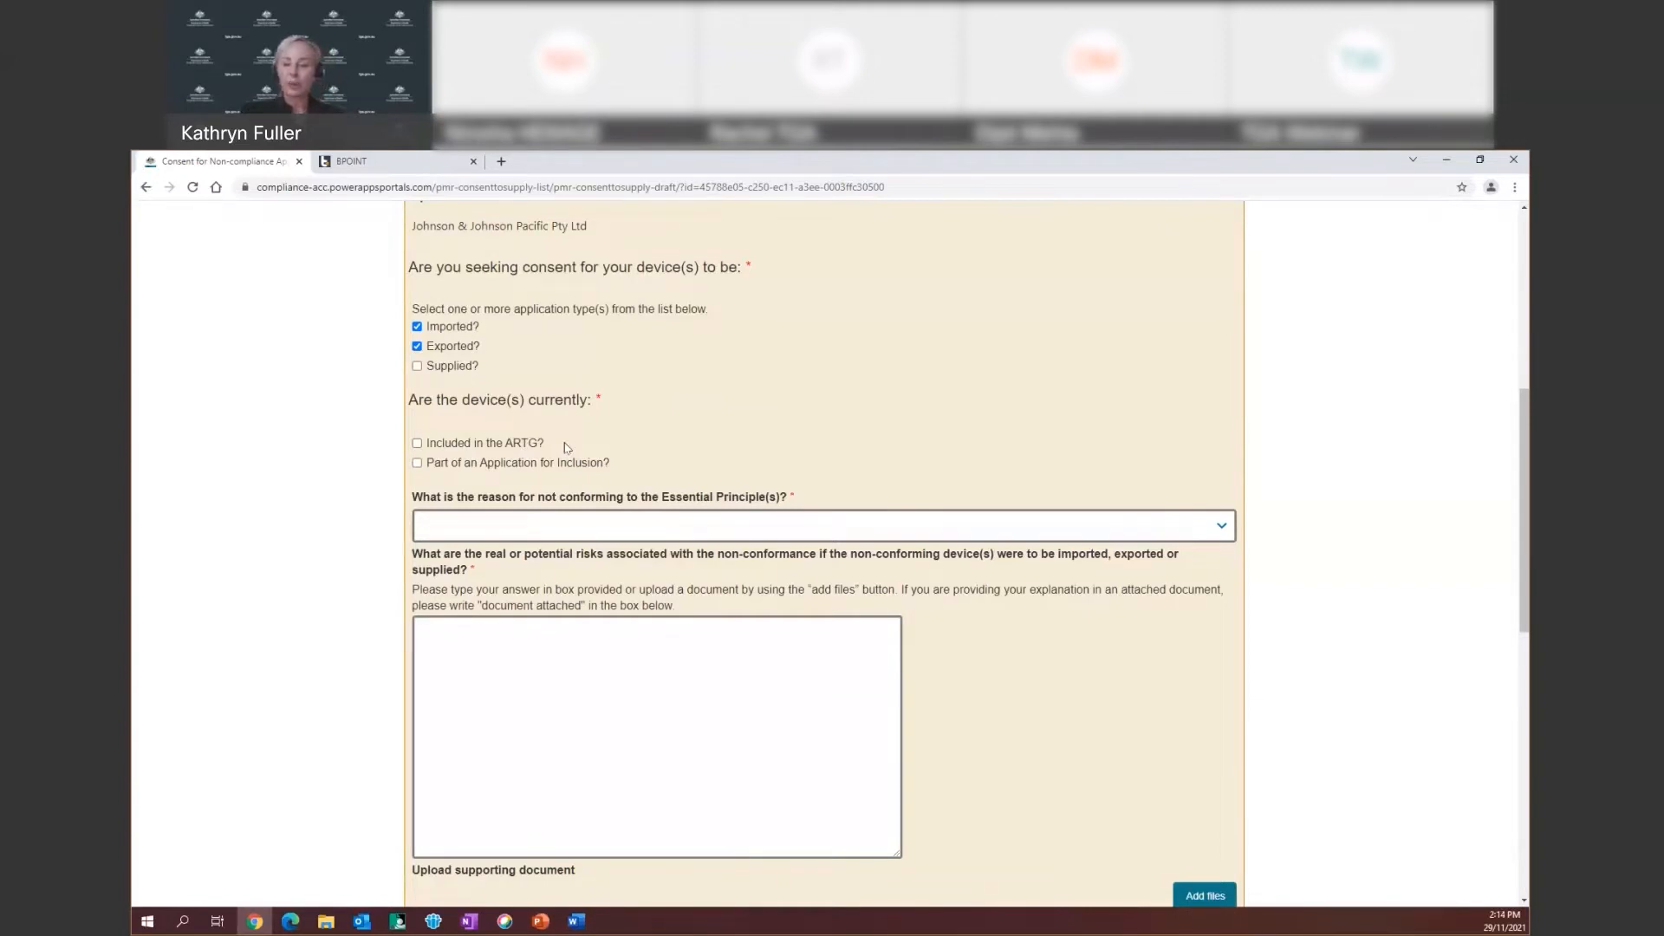
left_click(418, 444)
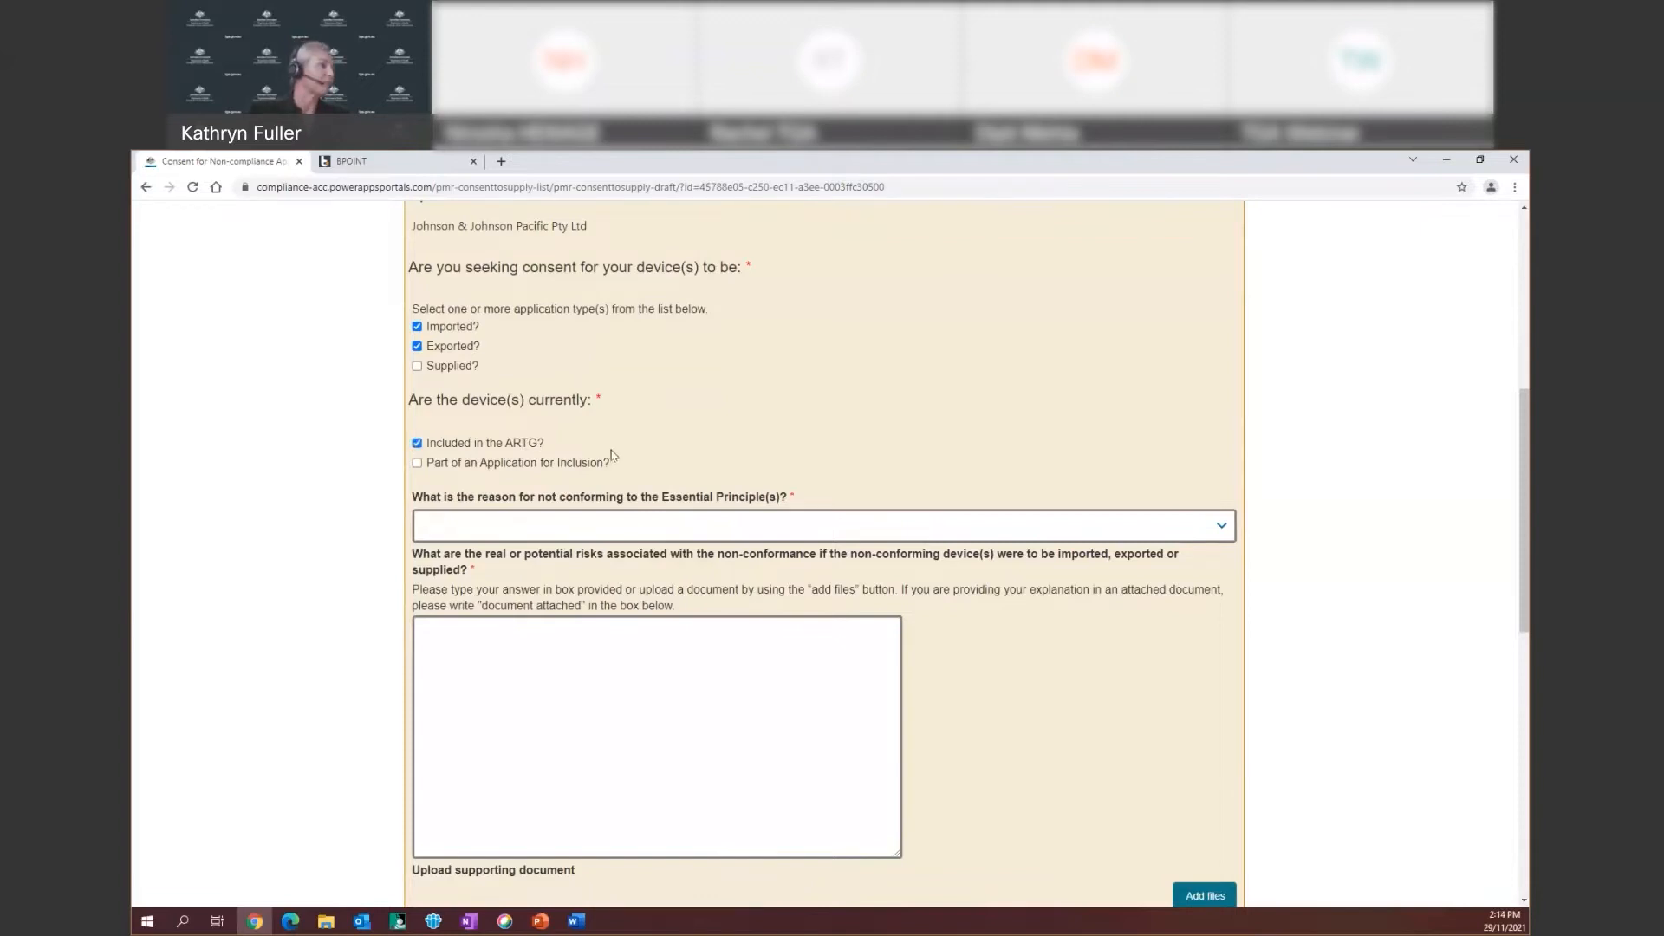
left_click(417, 463)
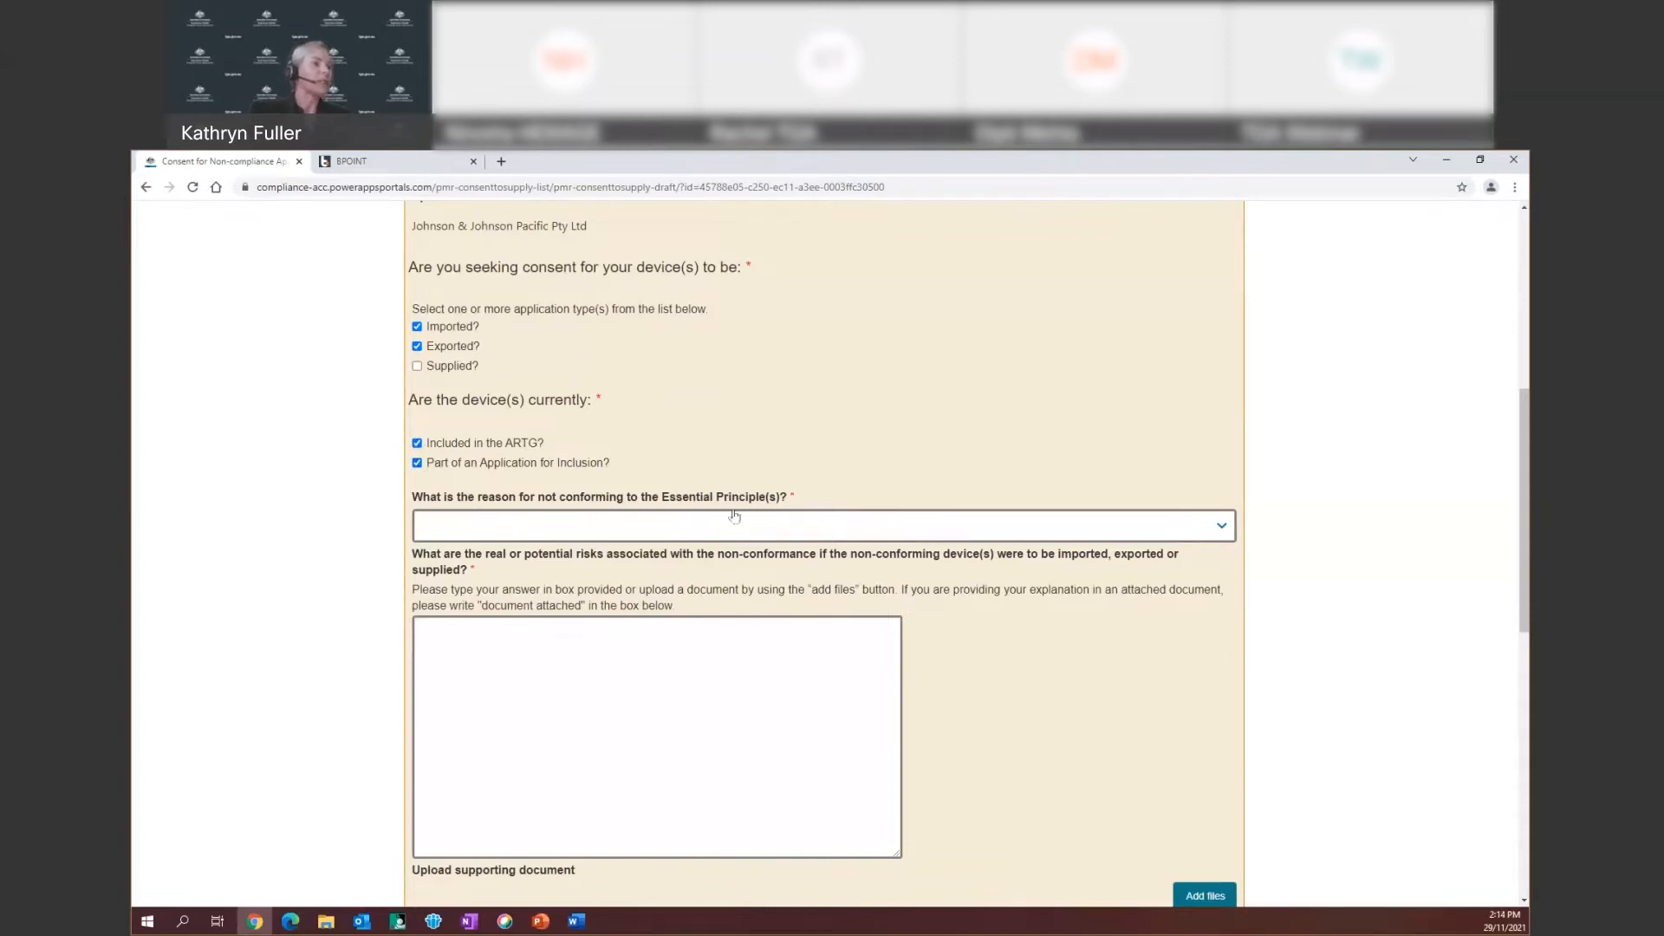
Choose Other as the non-conformance reason and explain it with placeholder text 'gdnmglwrngowun'
left_click(1221, 529)
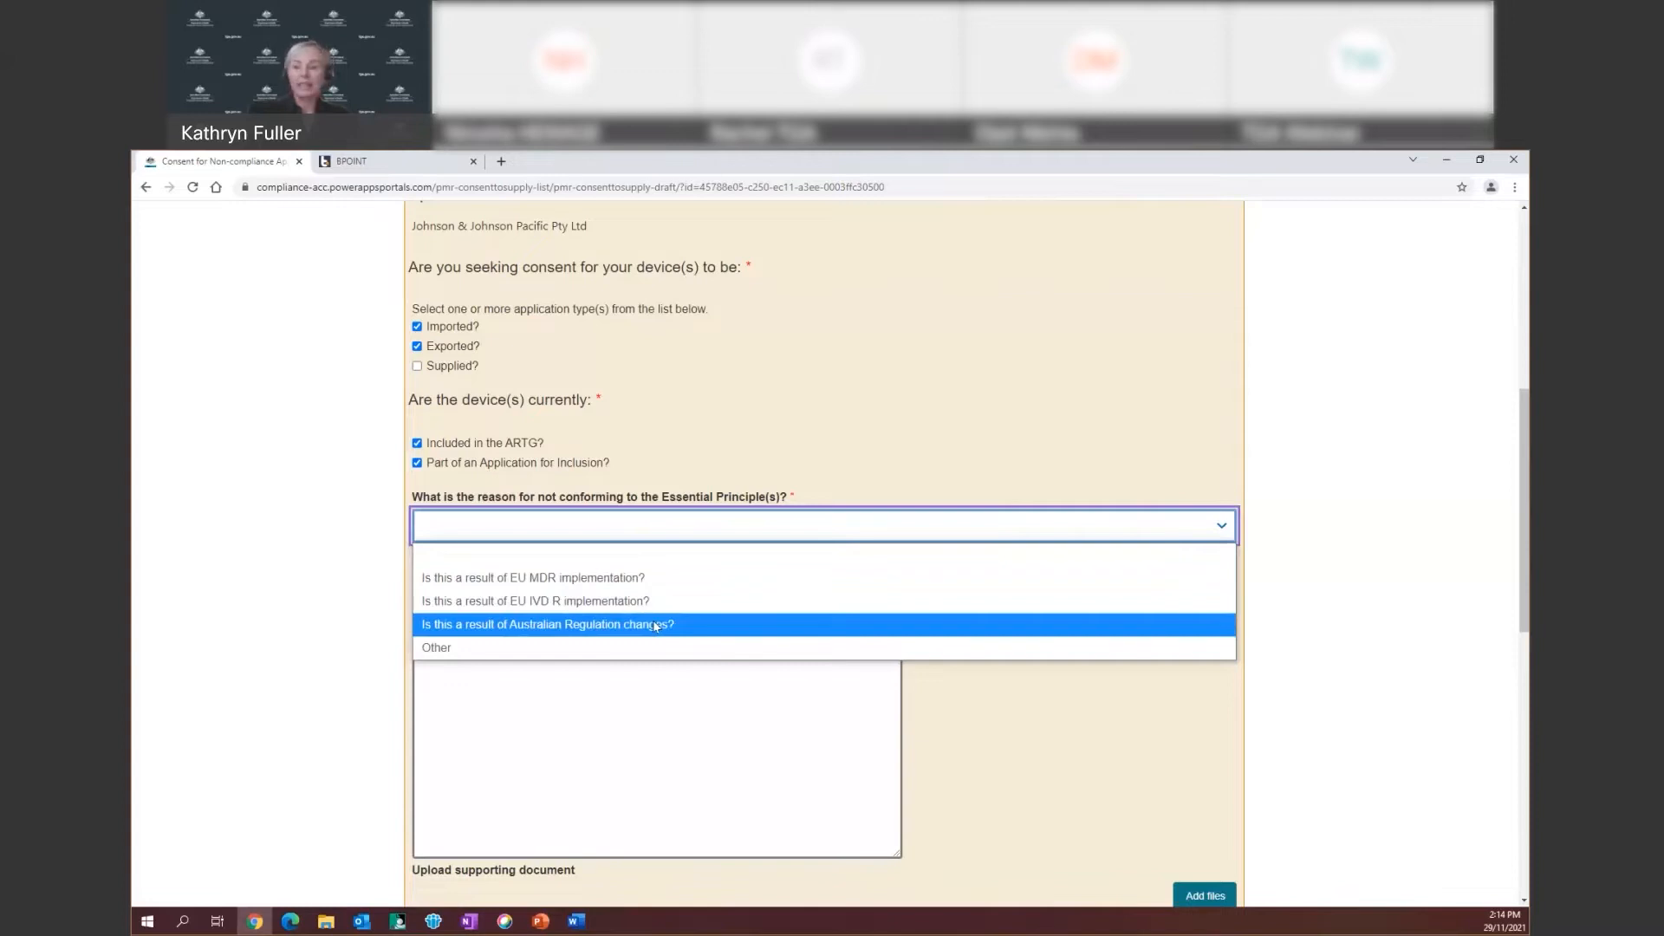
left_click(529, 646)
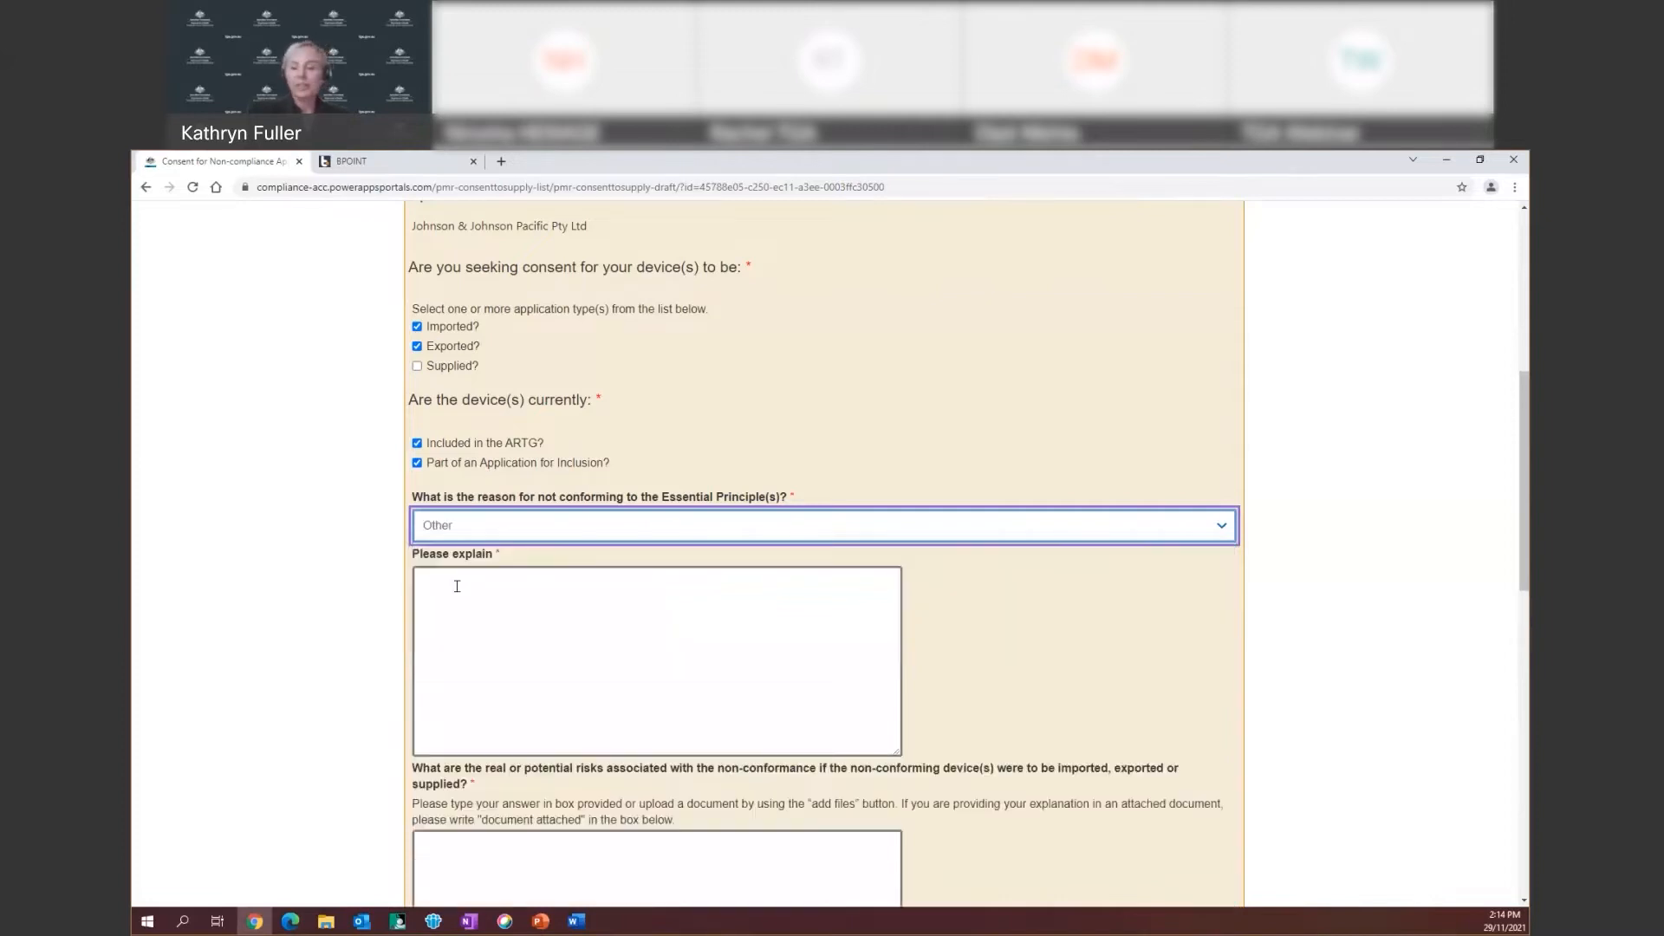
left_click(457, 586)
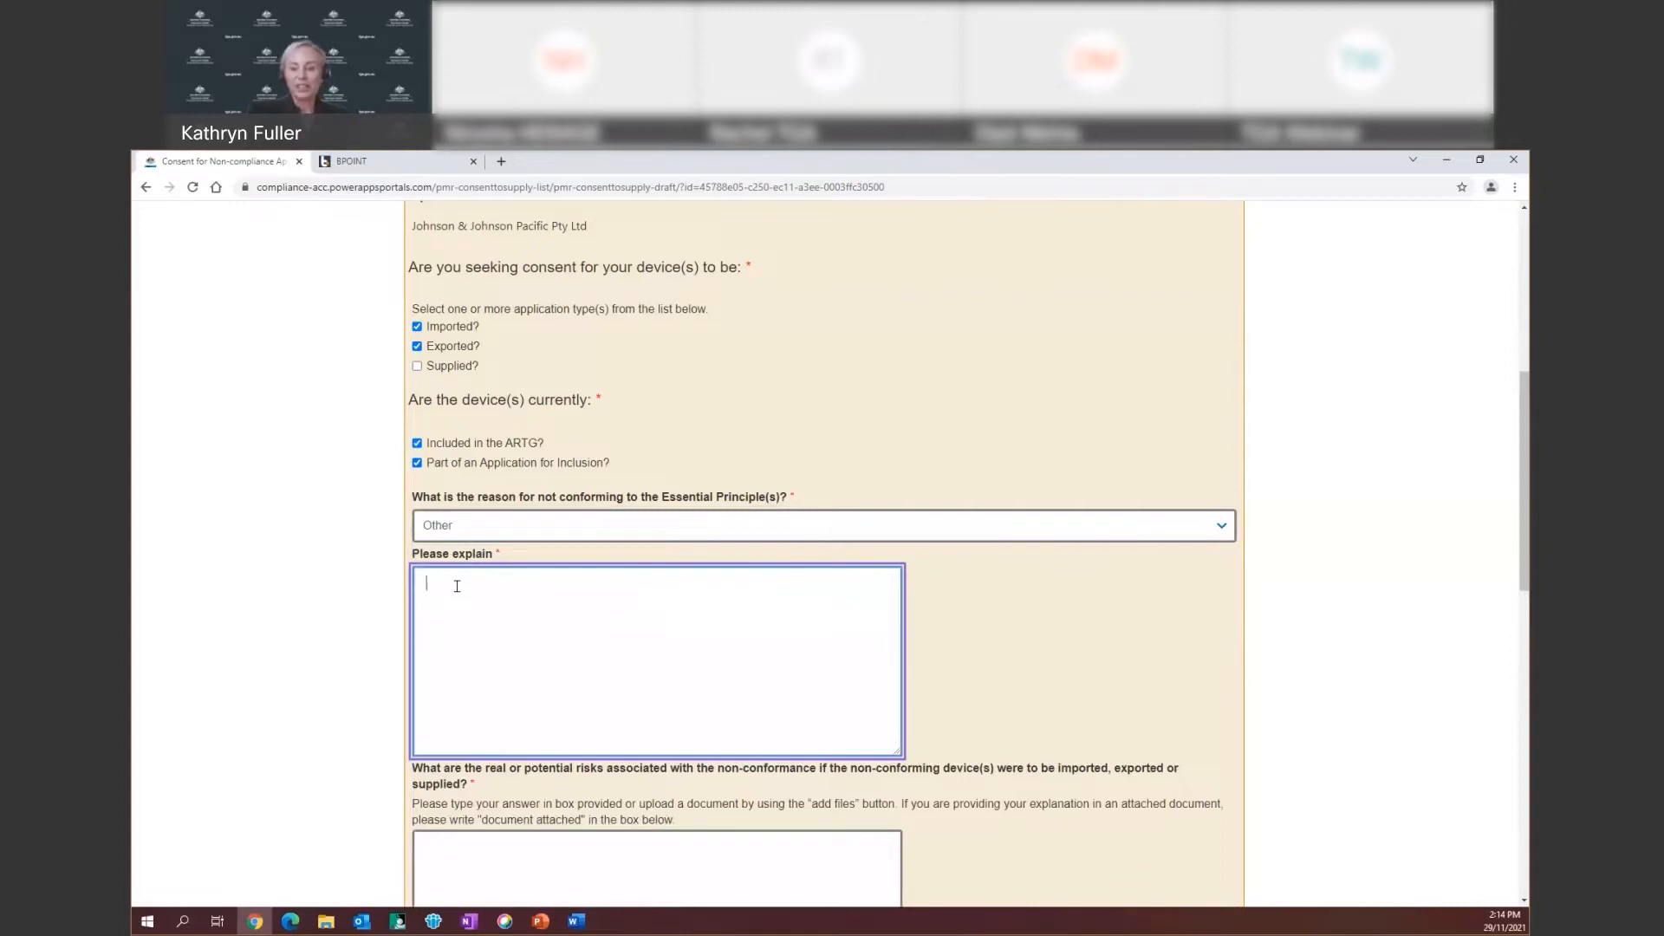
type("gdnmglwrngowun")
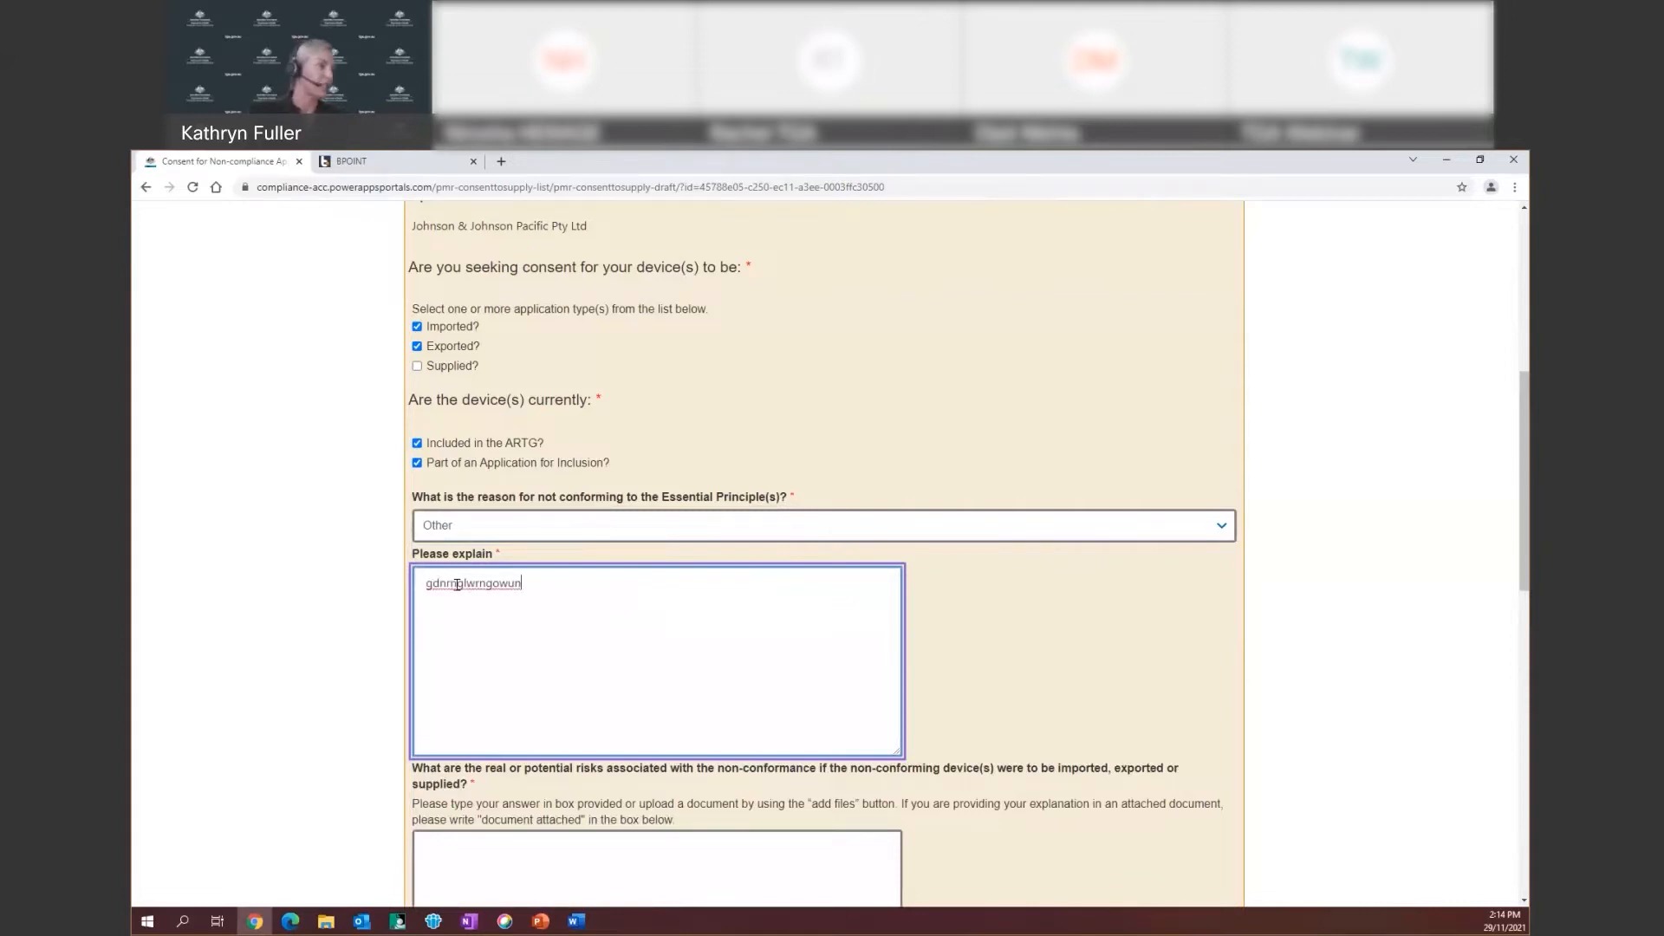
scroll(620, 646, "down", 3)
scroll(619, 646, "down", 1)
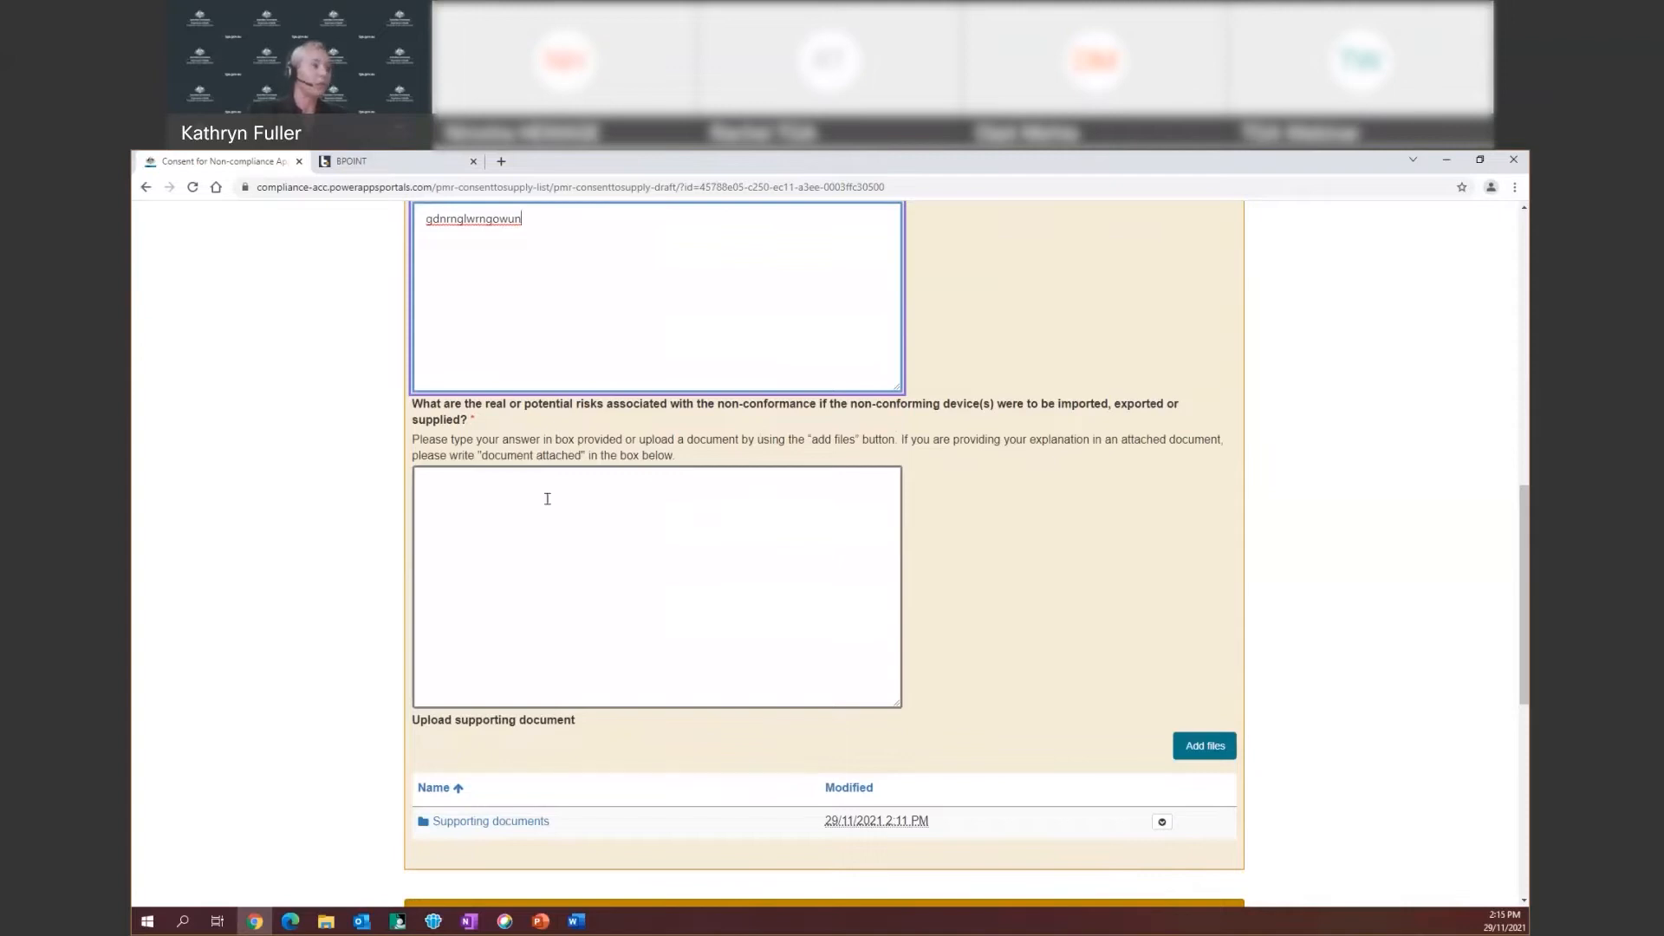
Answer the risks of non-conformance question with 'document attached'
left_click(626, 488)
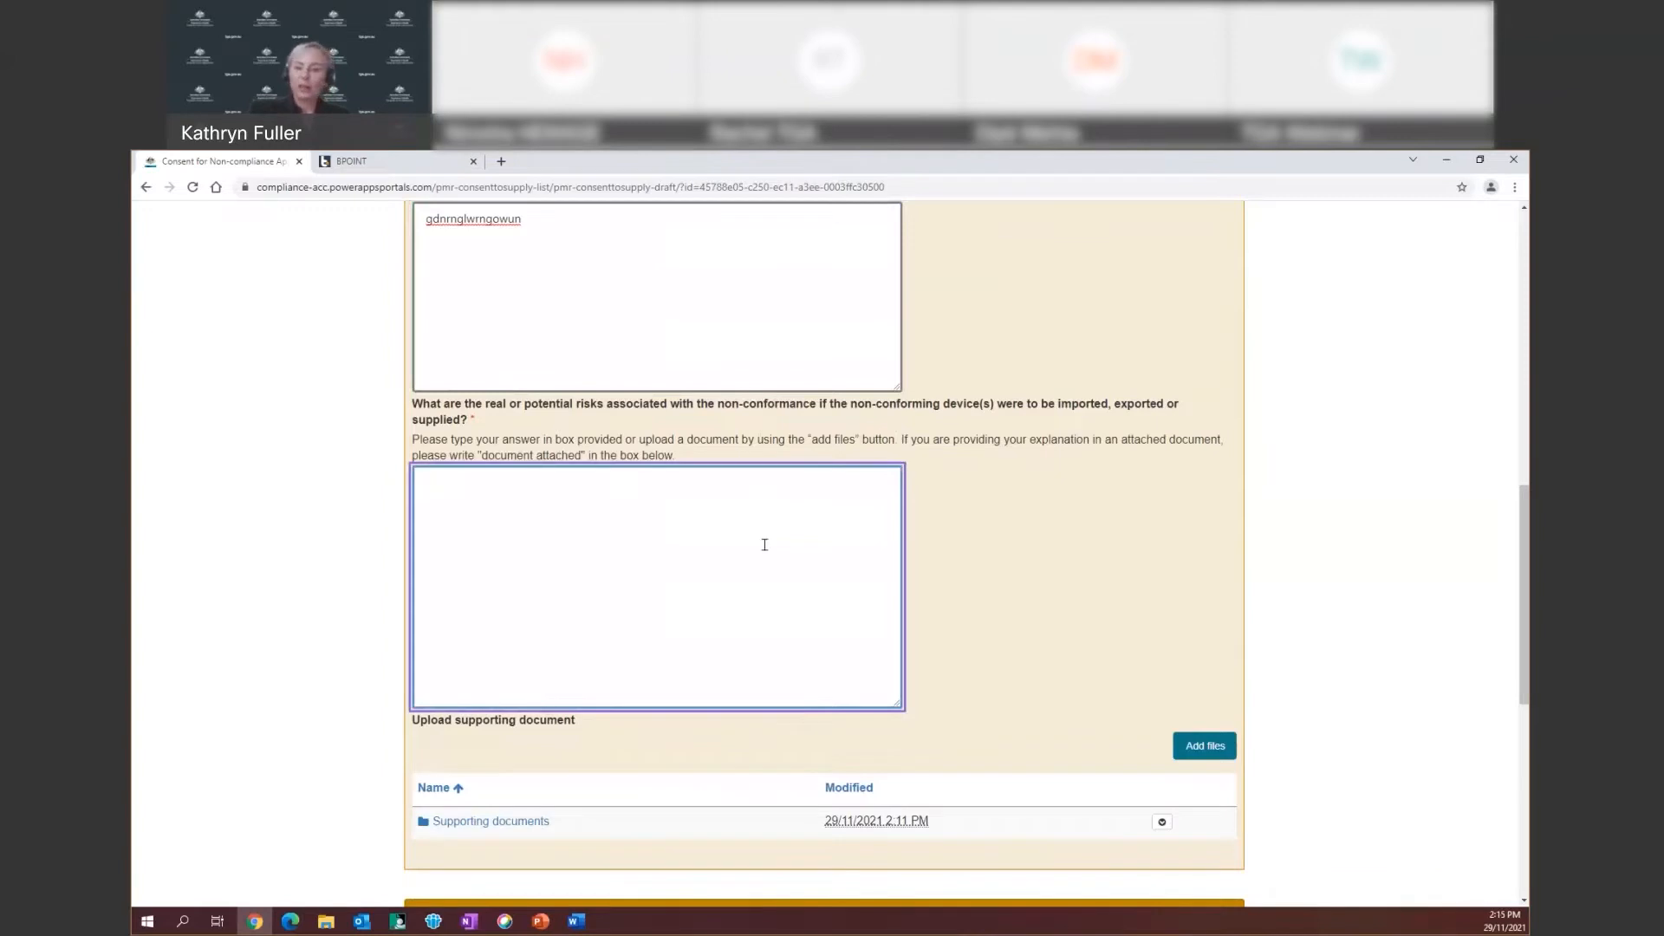
scroll(645, 461, "down", 1)
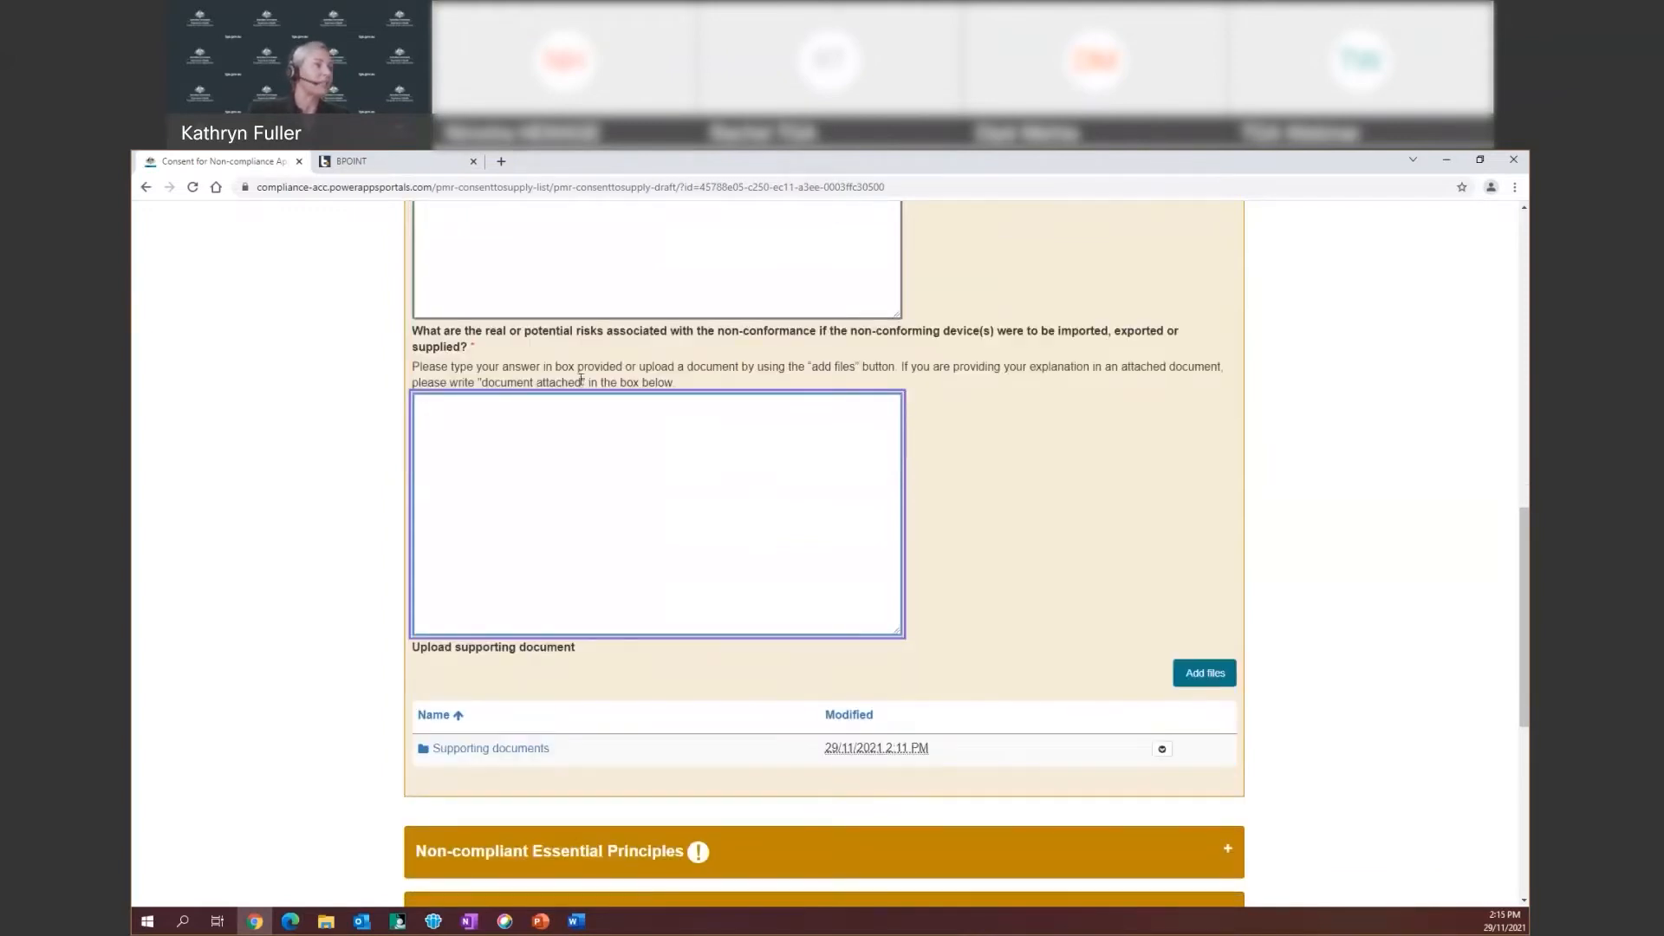
type("document a")
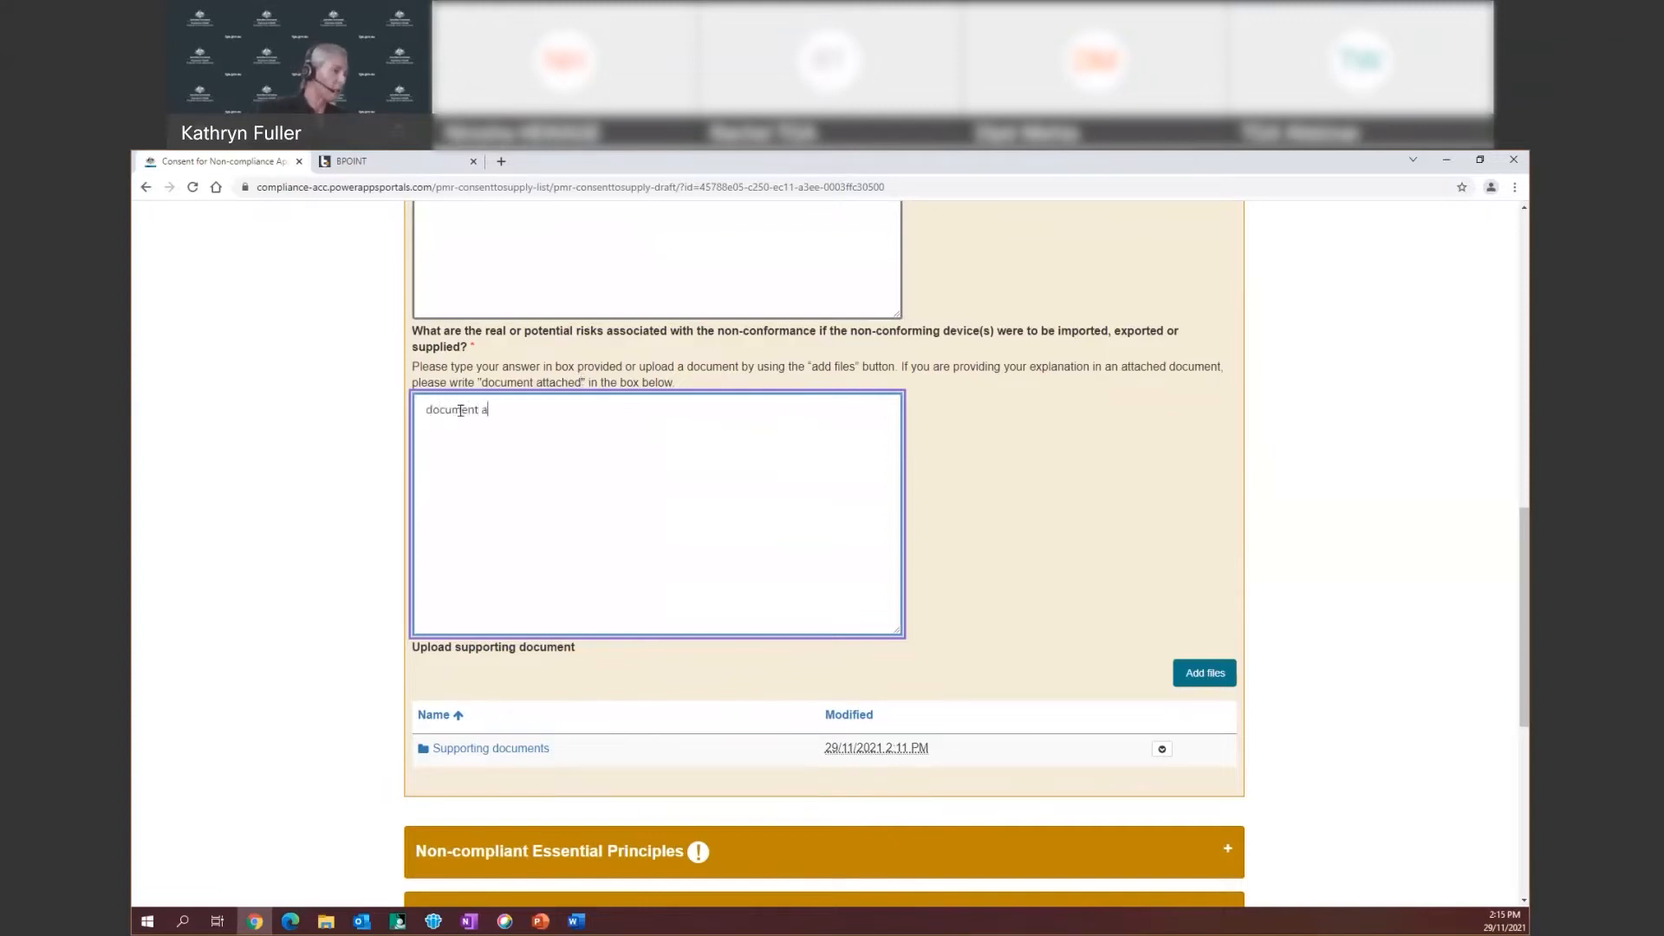
type("ttached")
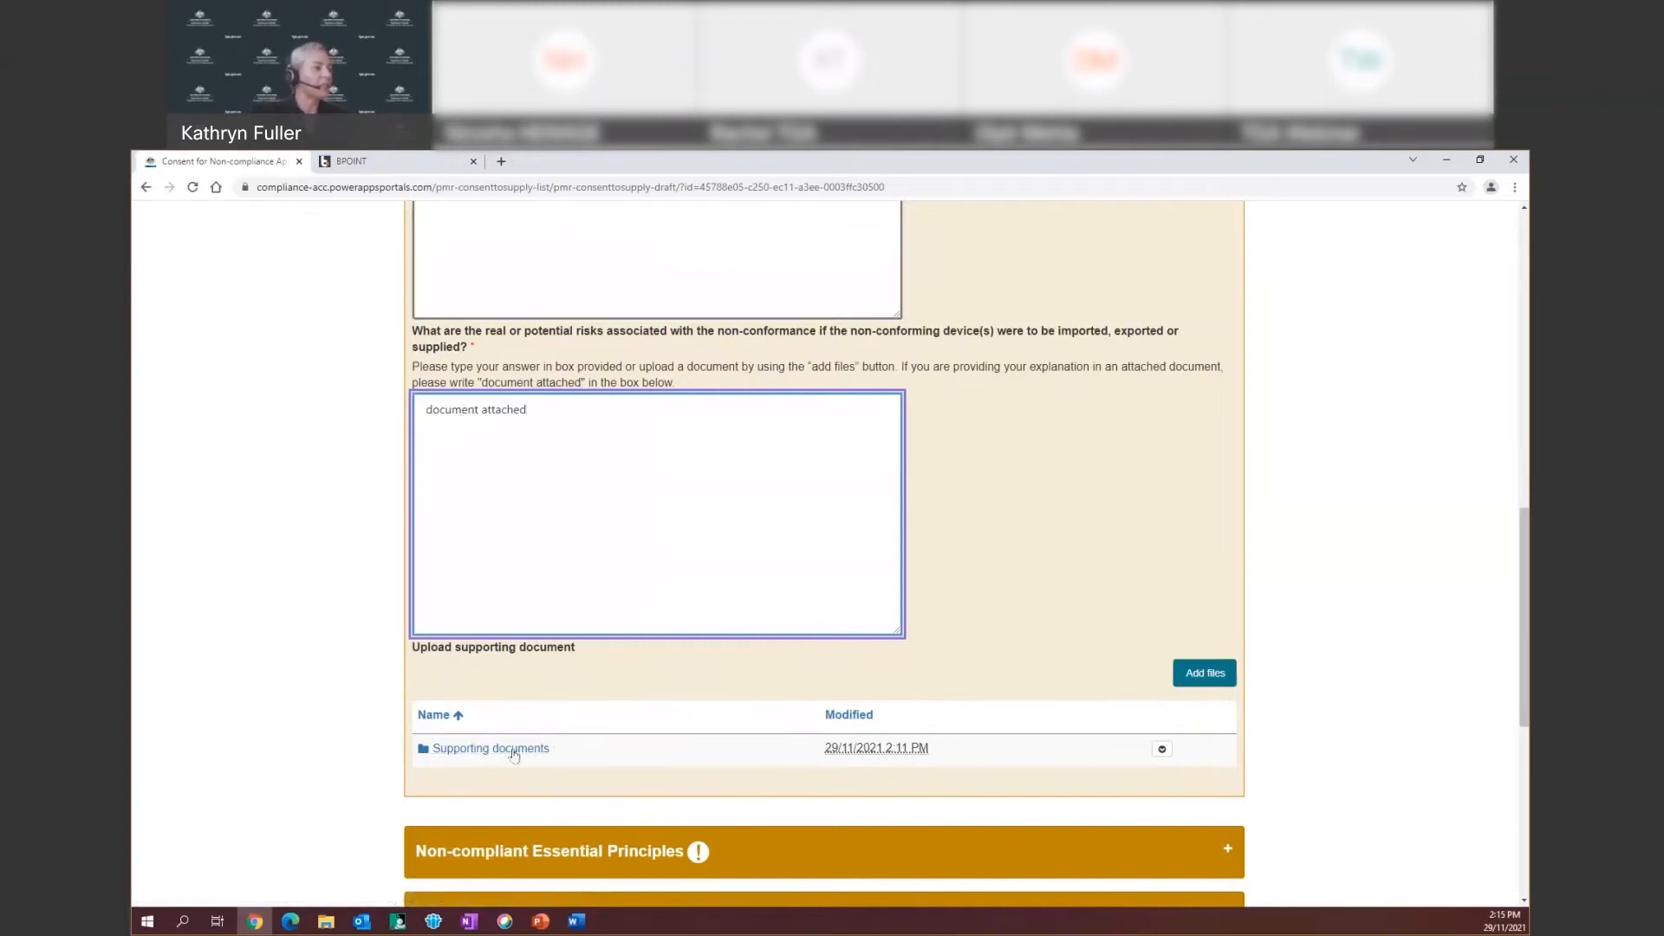
Upload 'Risk mitigation strategy_CTS_Dec 2021.docx' as a supporting document
left_click(1191, 675)
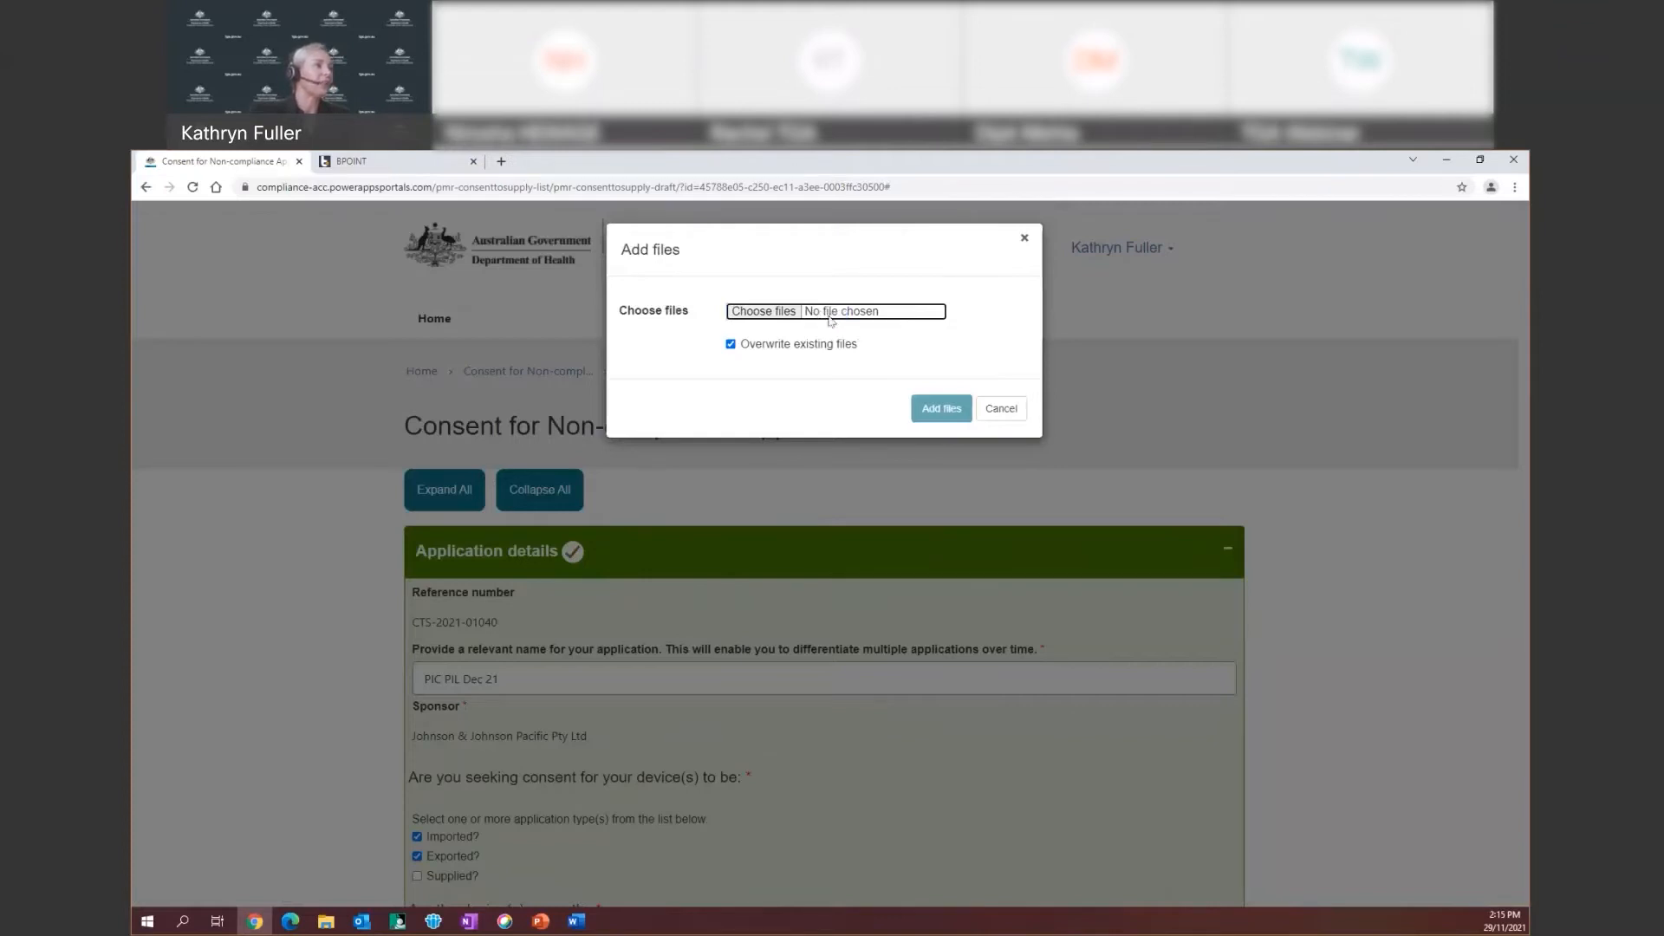
left_click(830, 320)
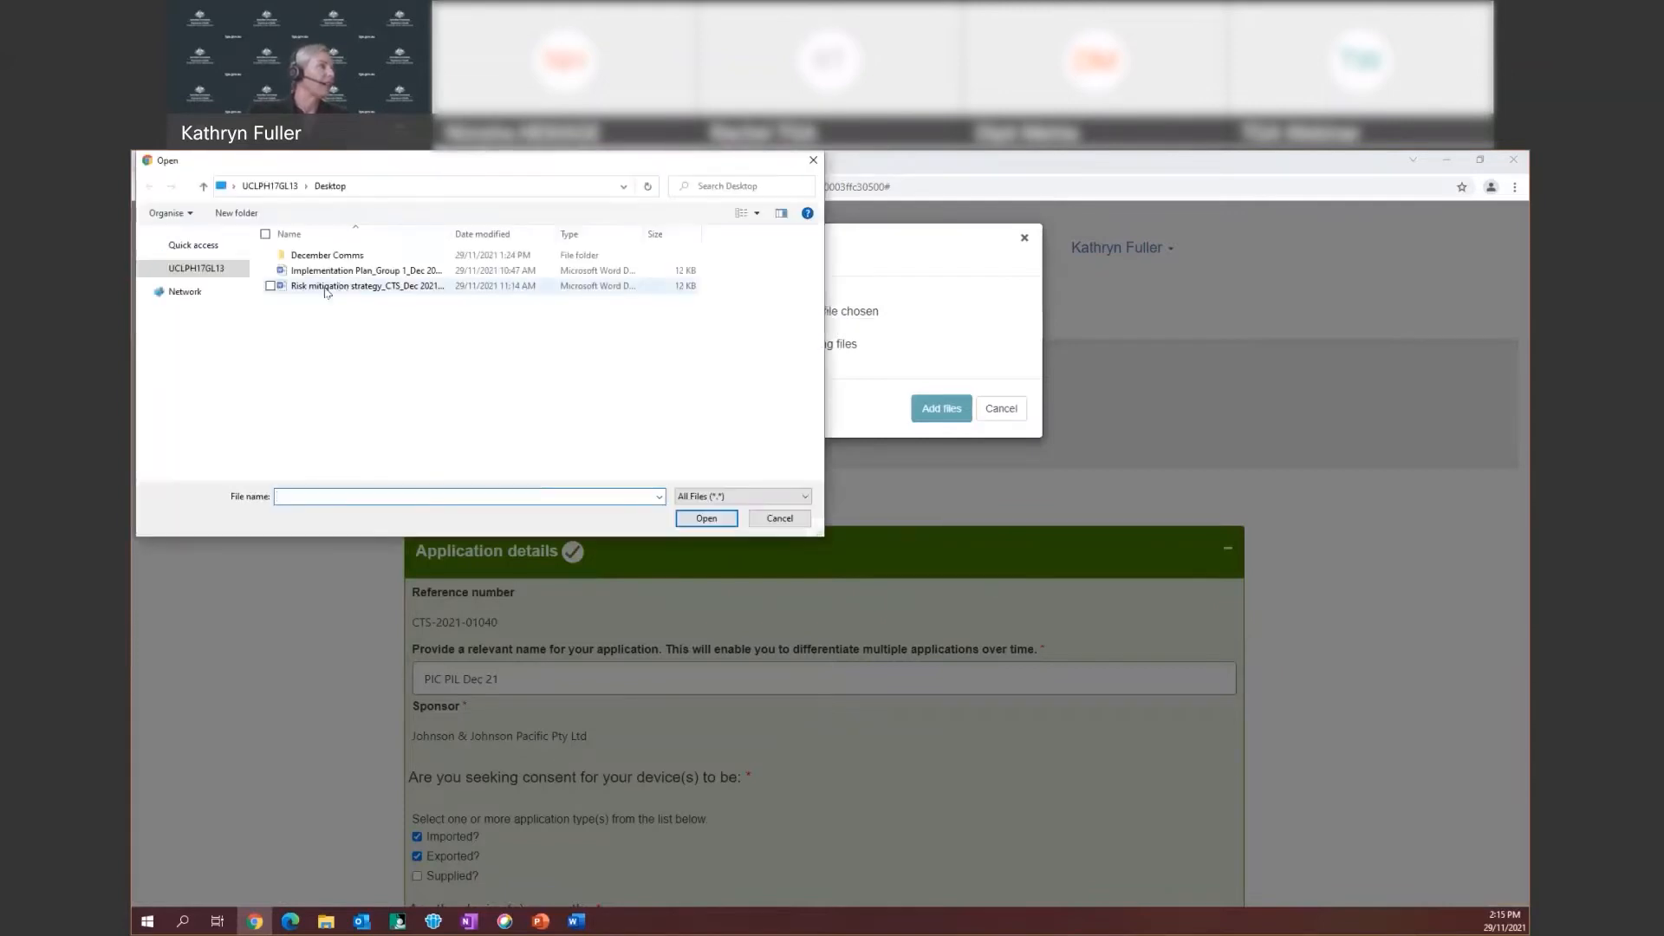
left_click(466, 296)
left_click(711, 520)
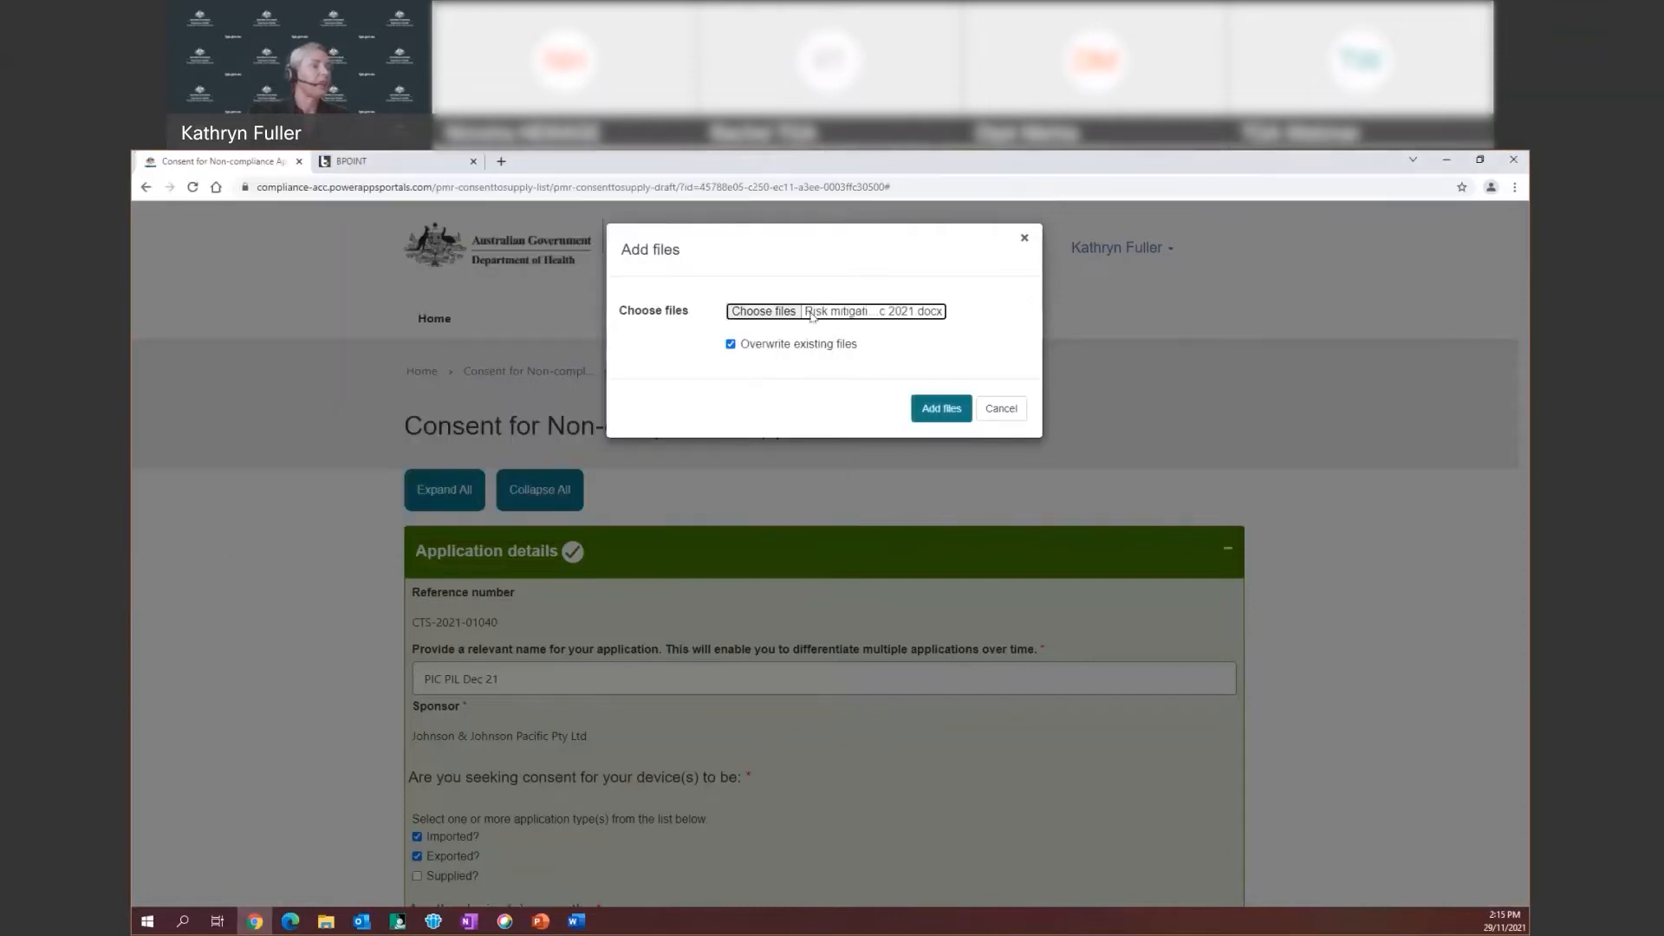
left_click(941, 408)
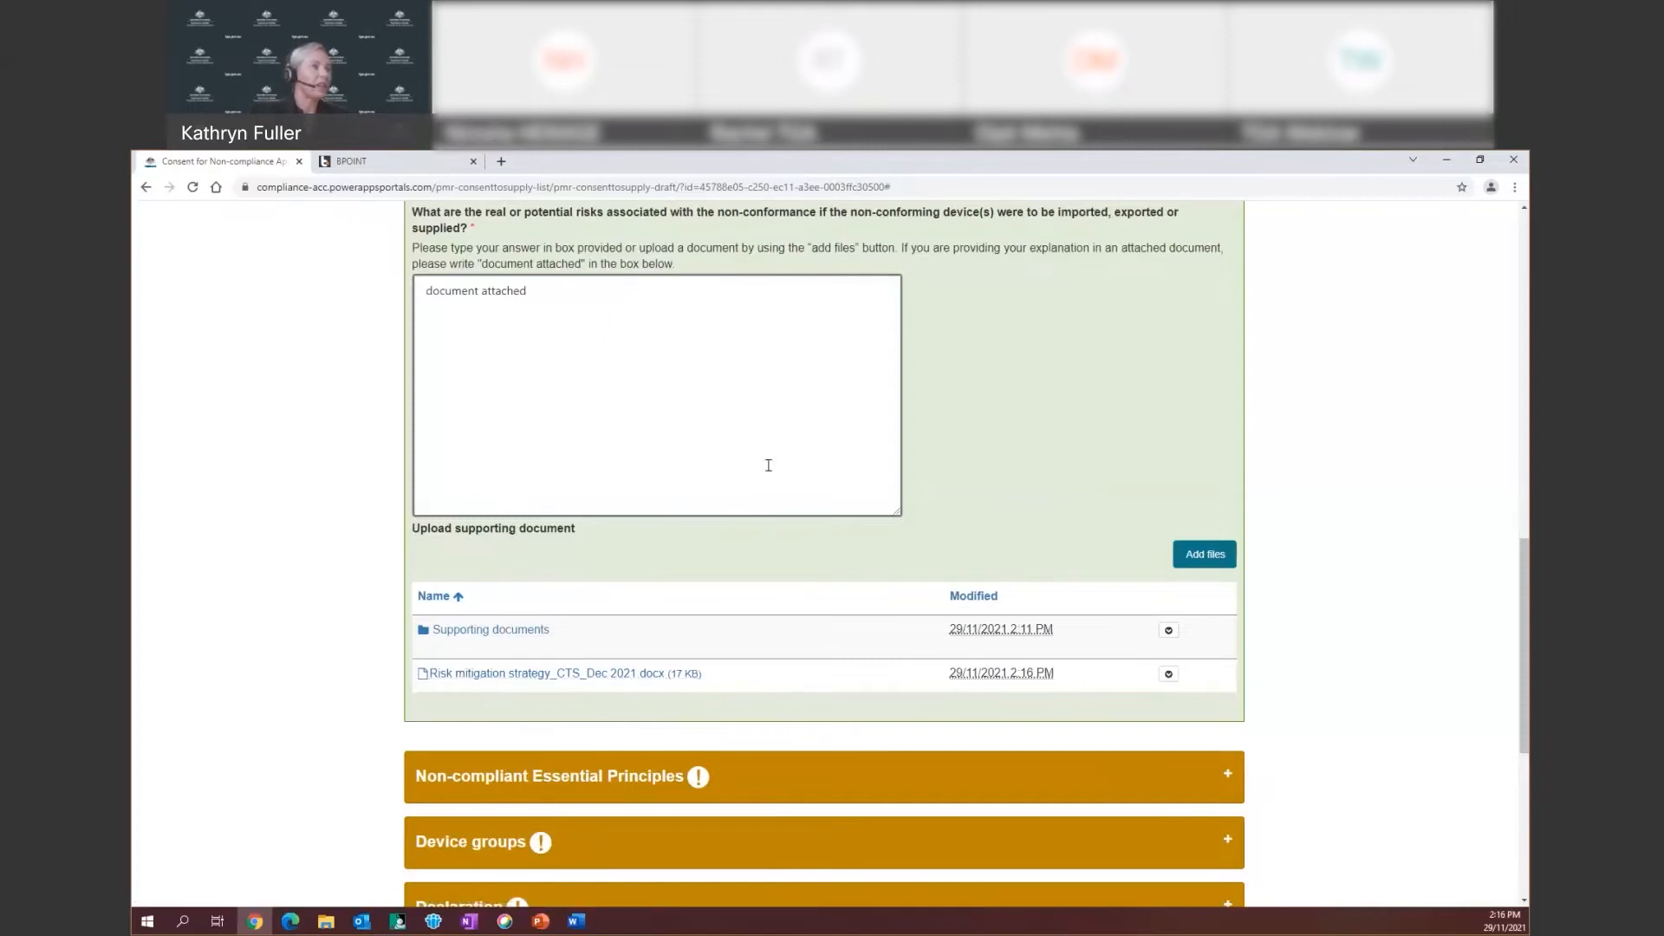
Save the draft application from the bottom of the form, completing Application details
scroll(768, 465, "up", 10)
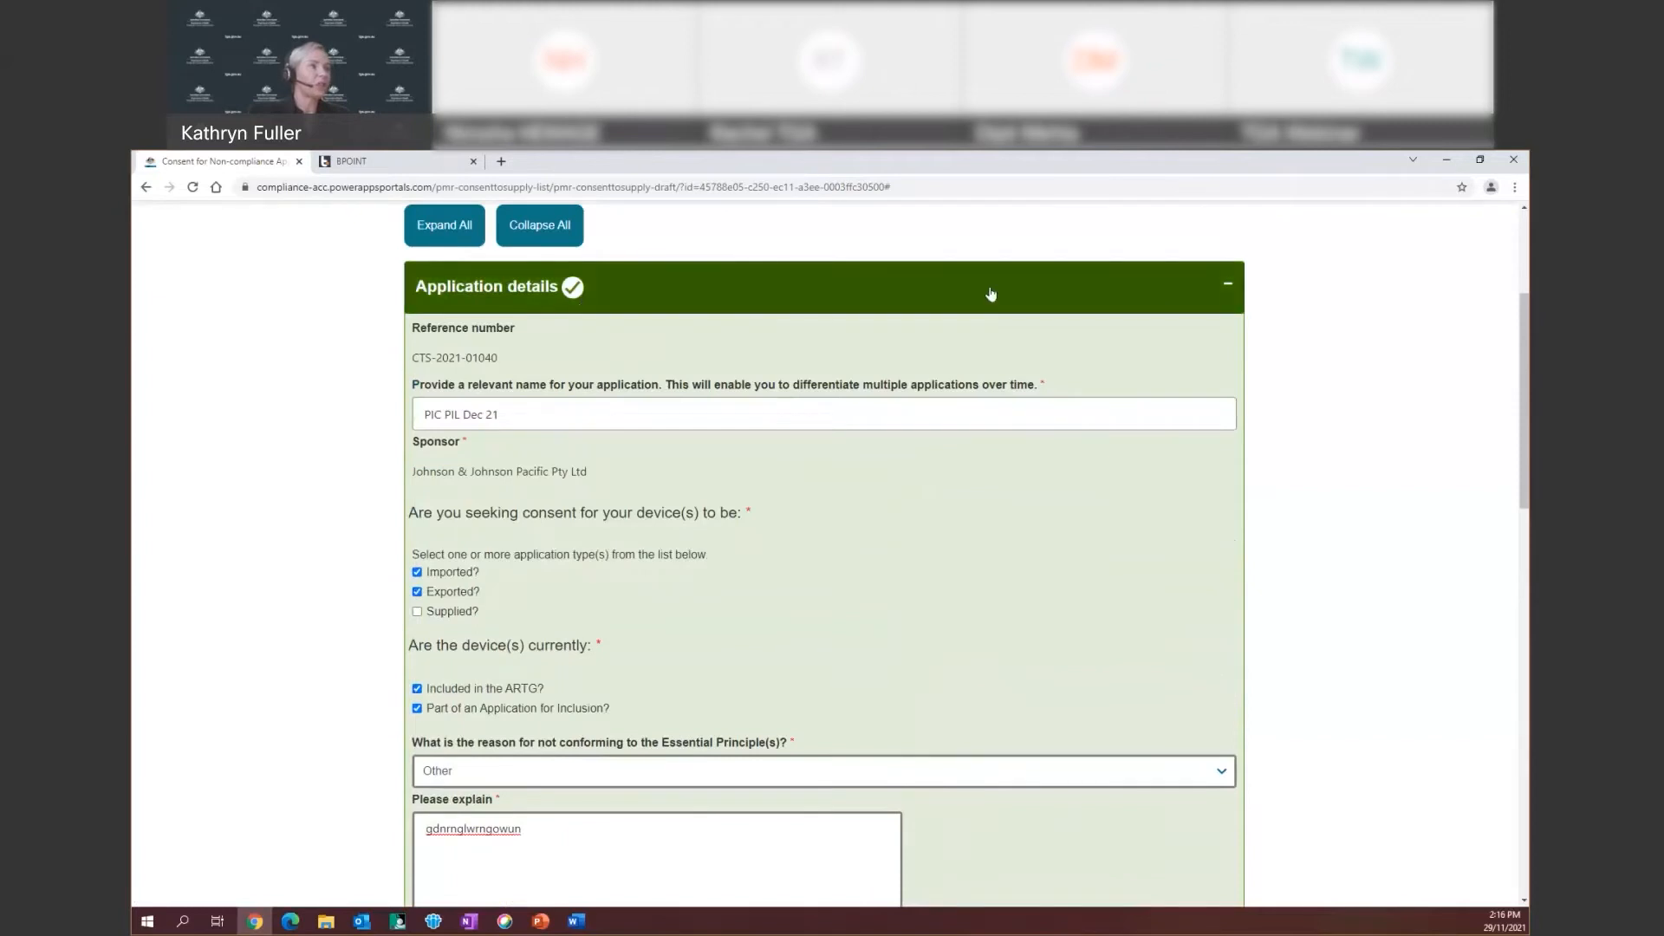
scroll(824, 505, "down", 2)
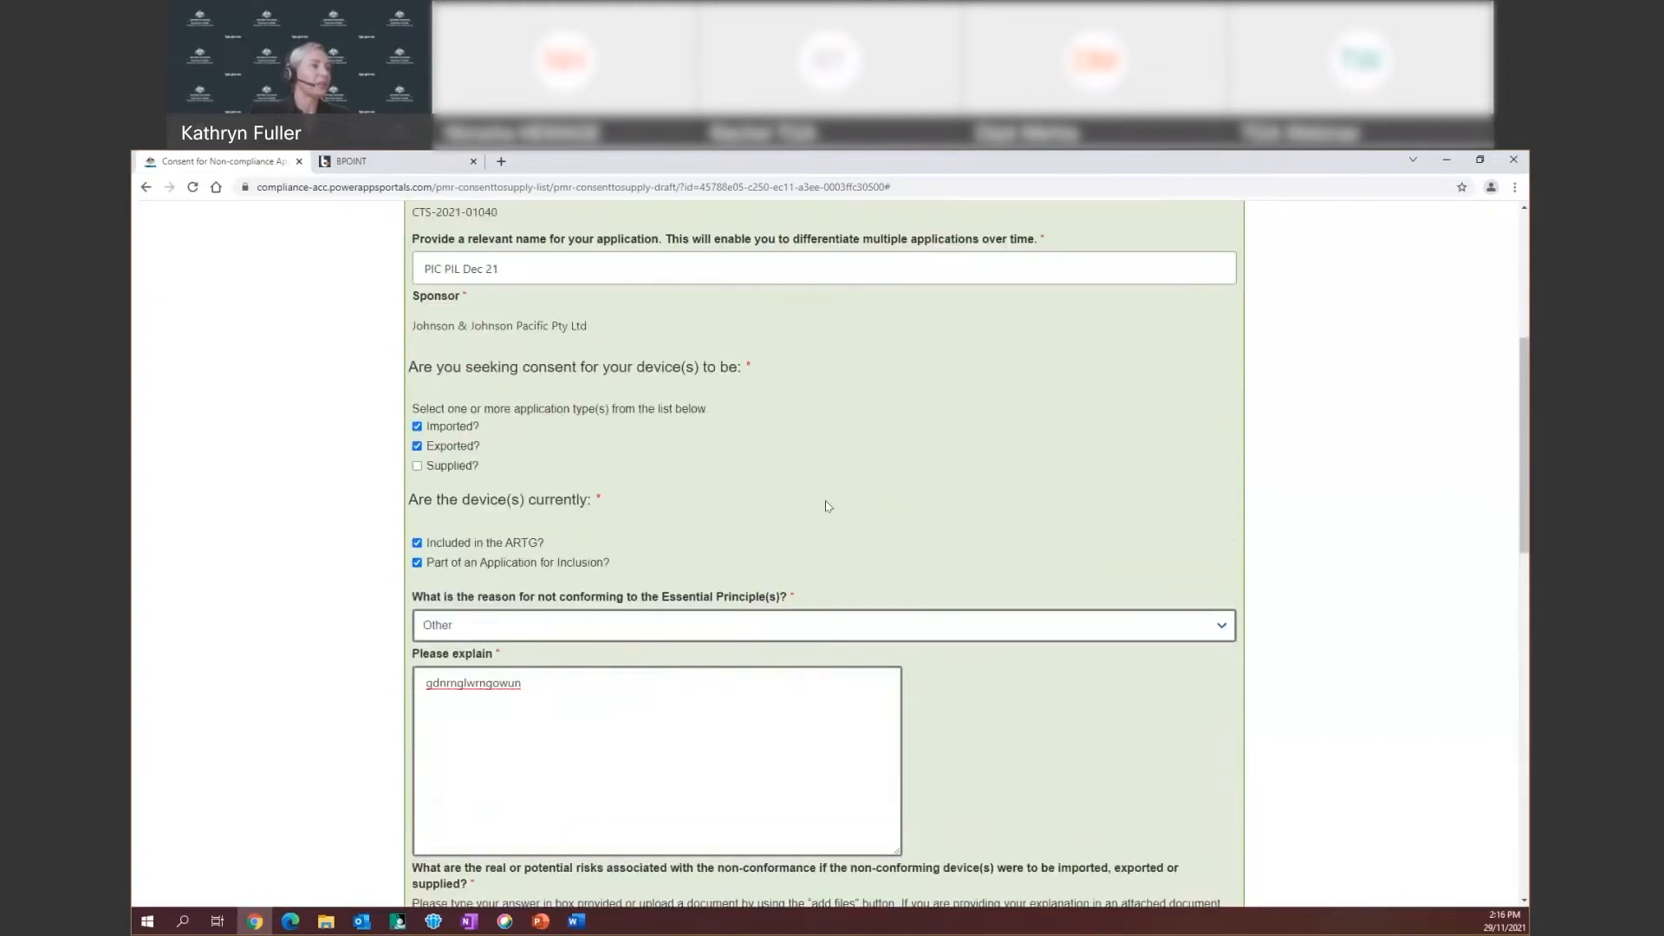
scroll(826, 506, "down", 5)
scroll(826, 506, "down", 7)
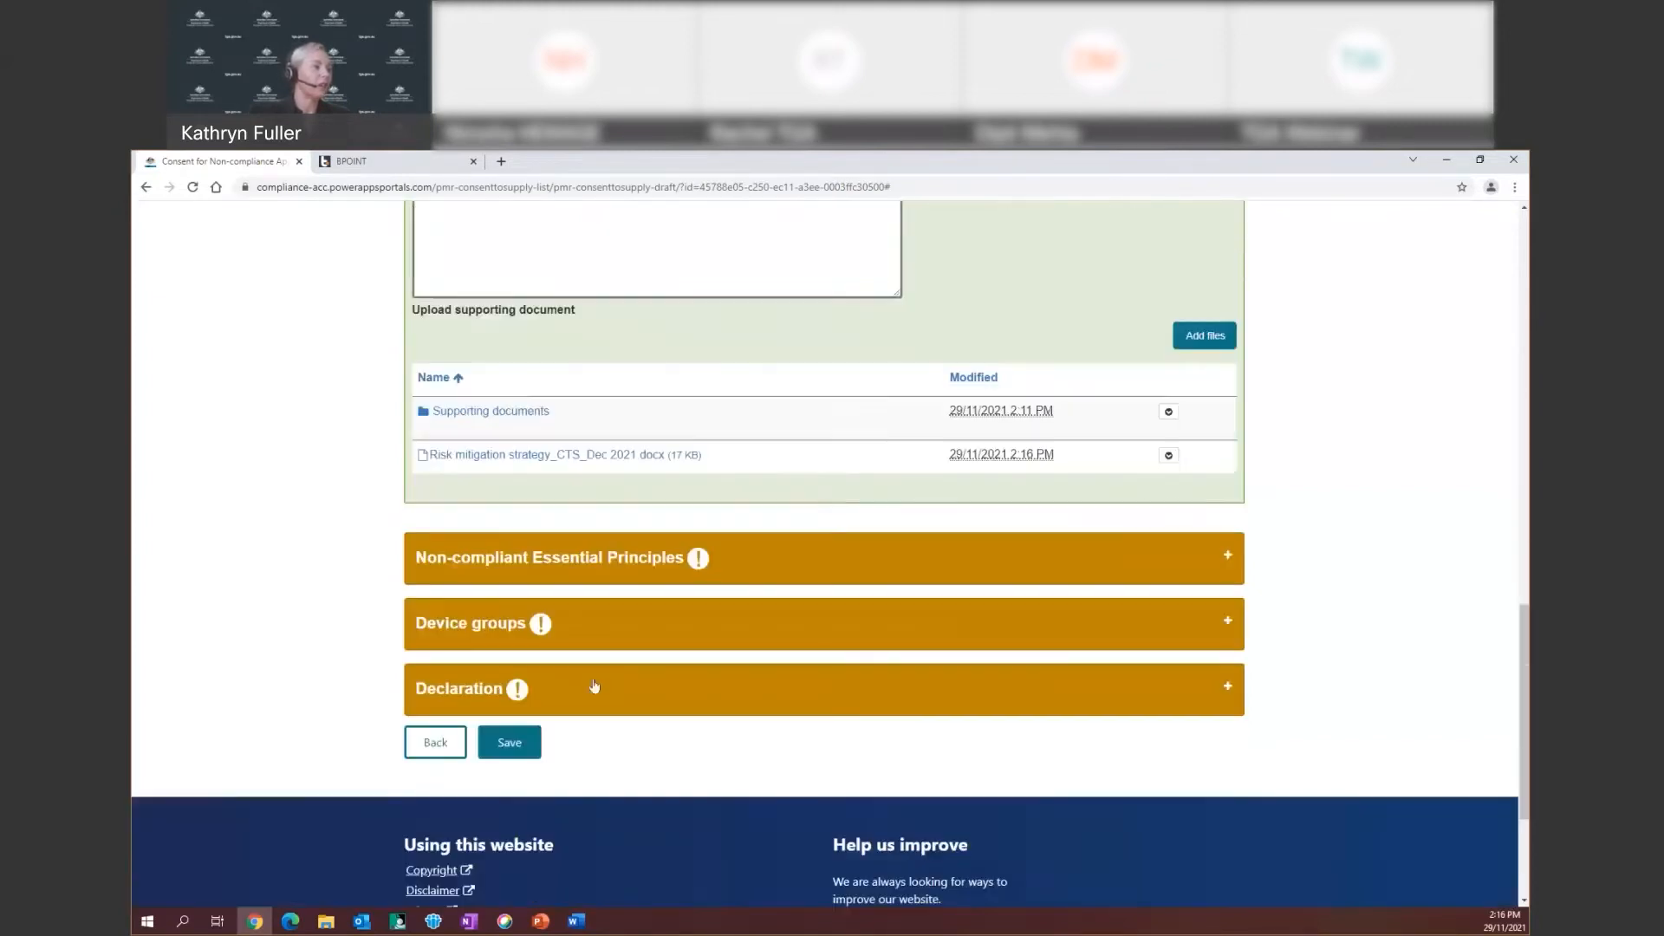
left_click(511, 746)
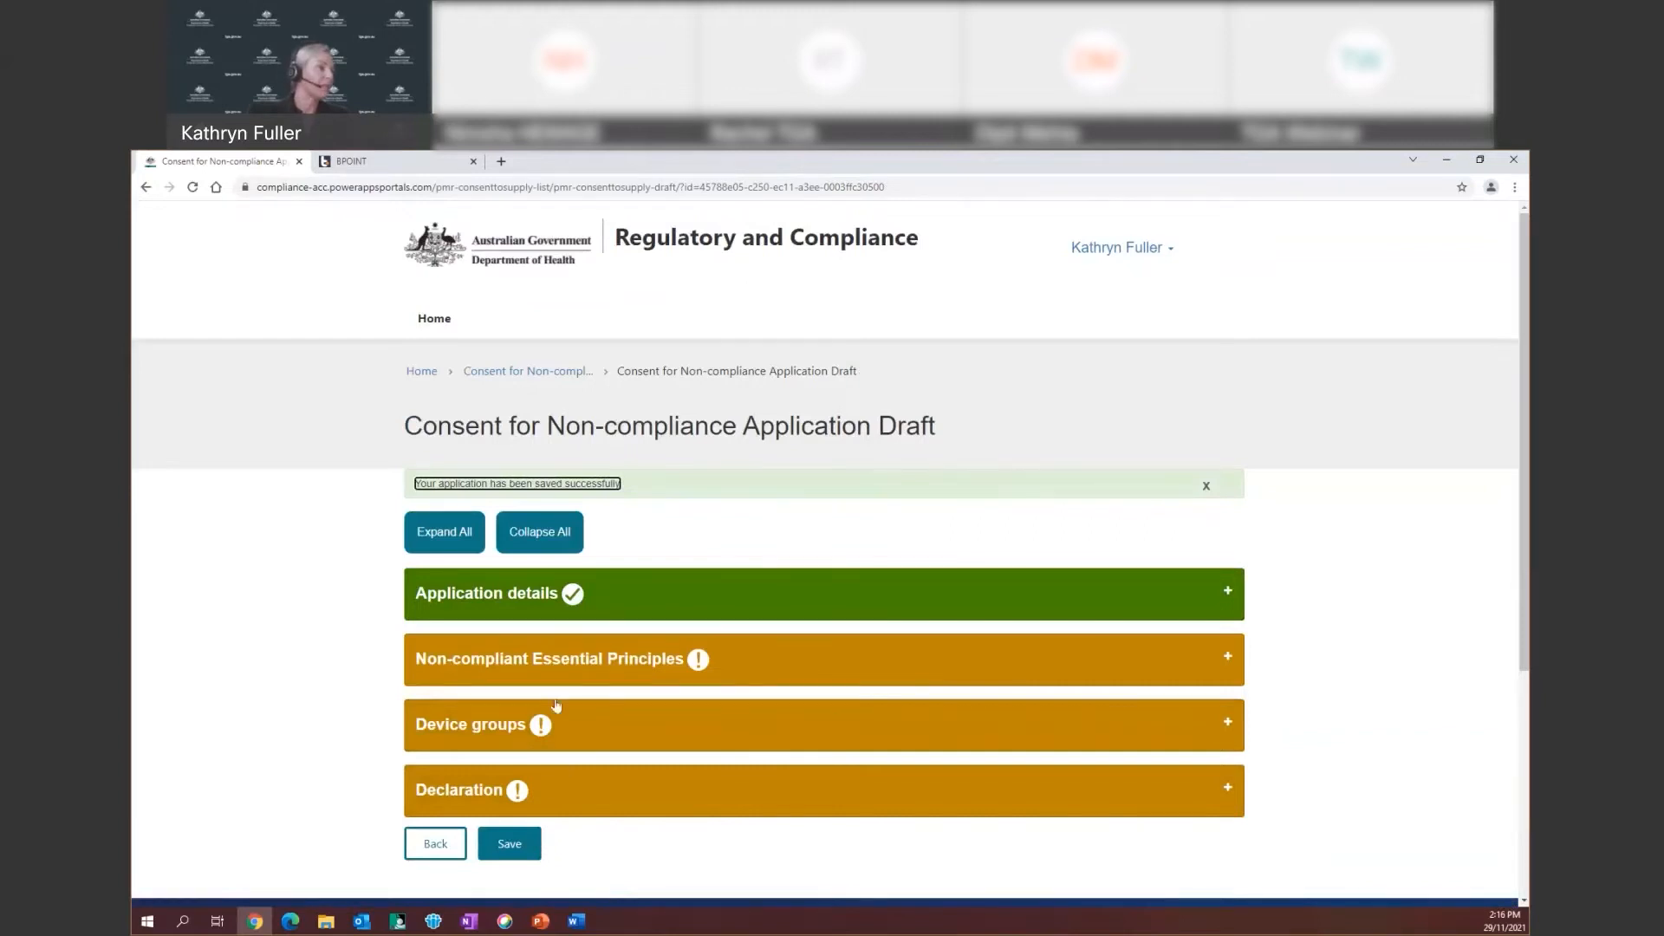
Expand Non-compliant Essential Principles and start a new breached Essential Principle entry
left_click(815, 672)
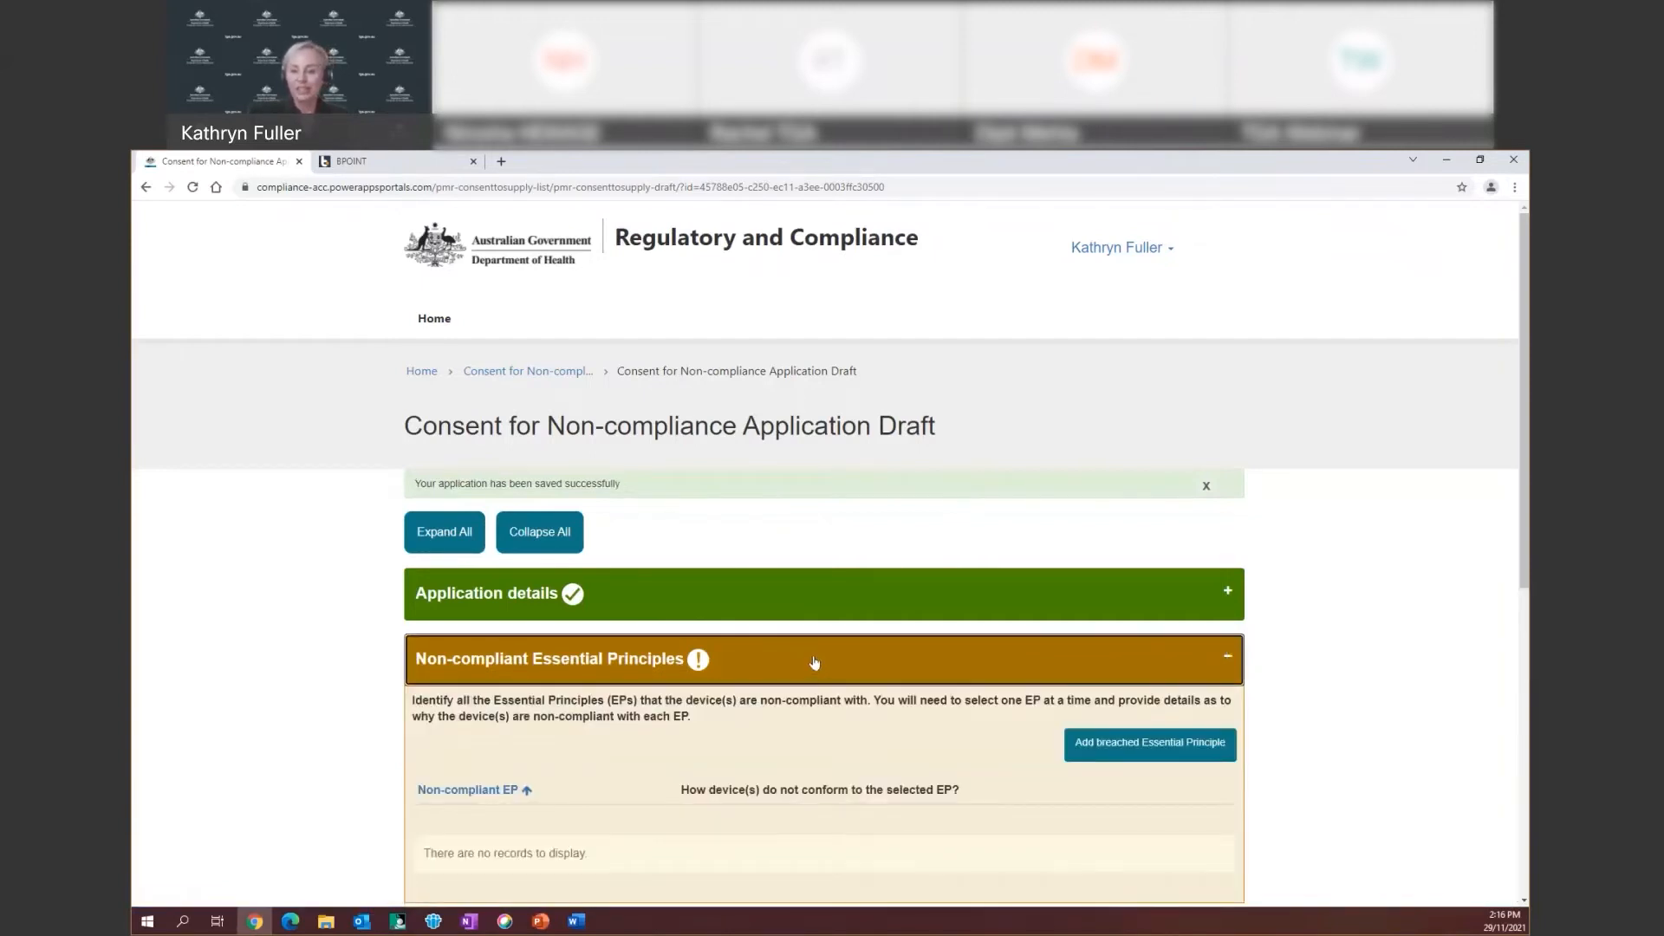
scroll(813, 662, "down", 2)
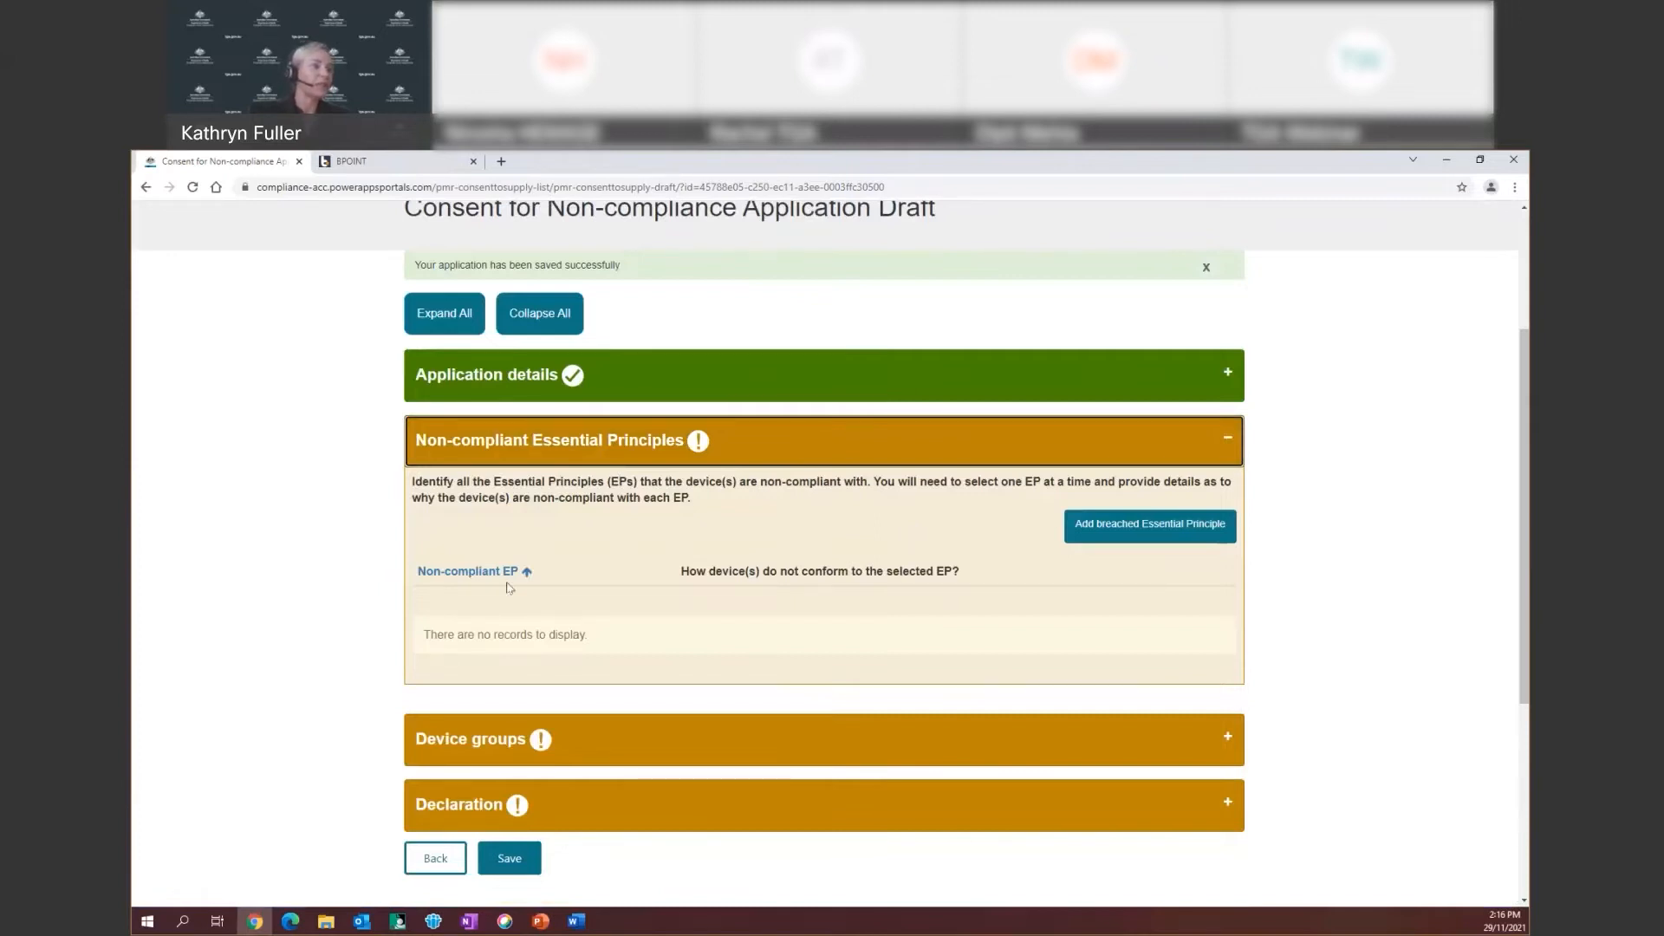
left_click(1110, 529)
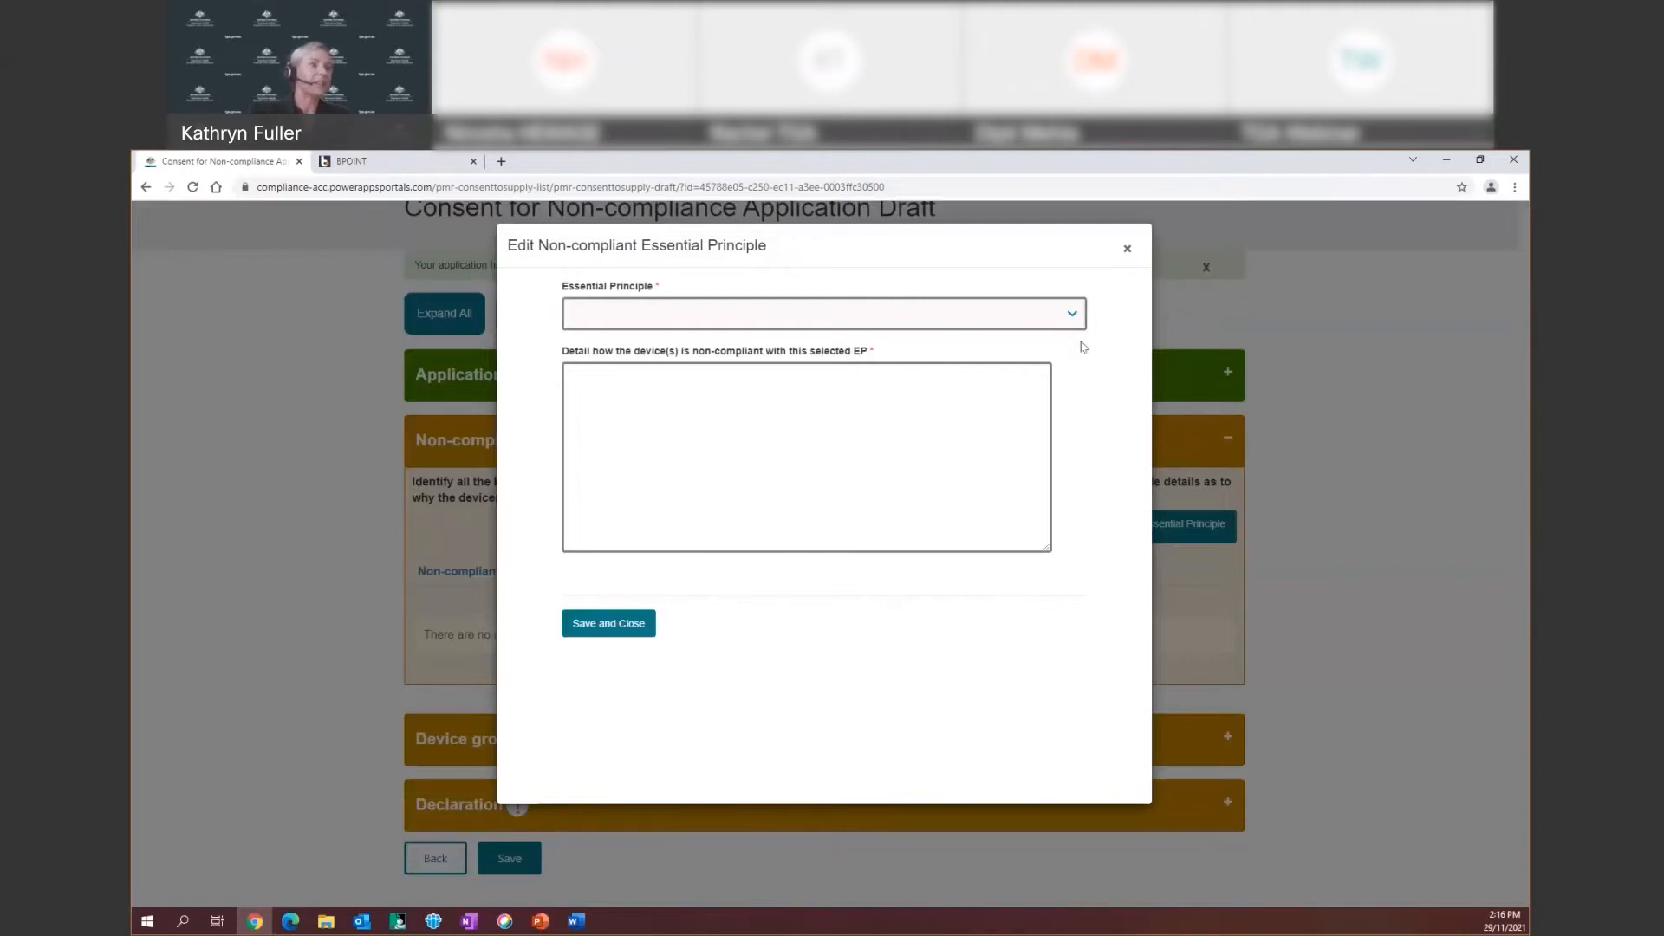
Select EP 13 – 13A.2 Patient implant cards, enter placeholder detail, and save the entry
left_click(1070, 318)
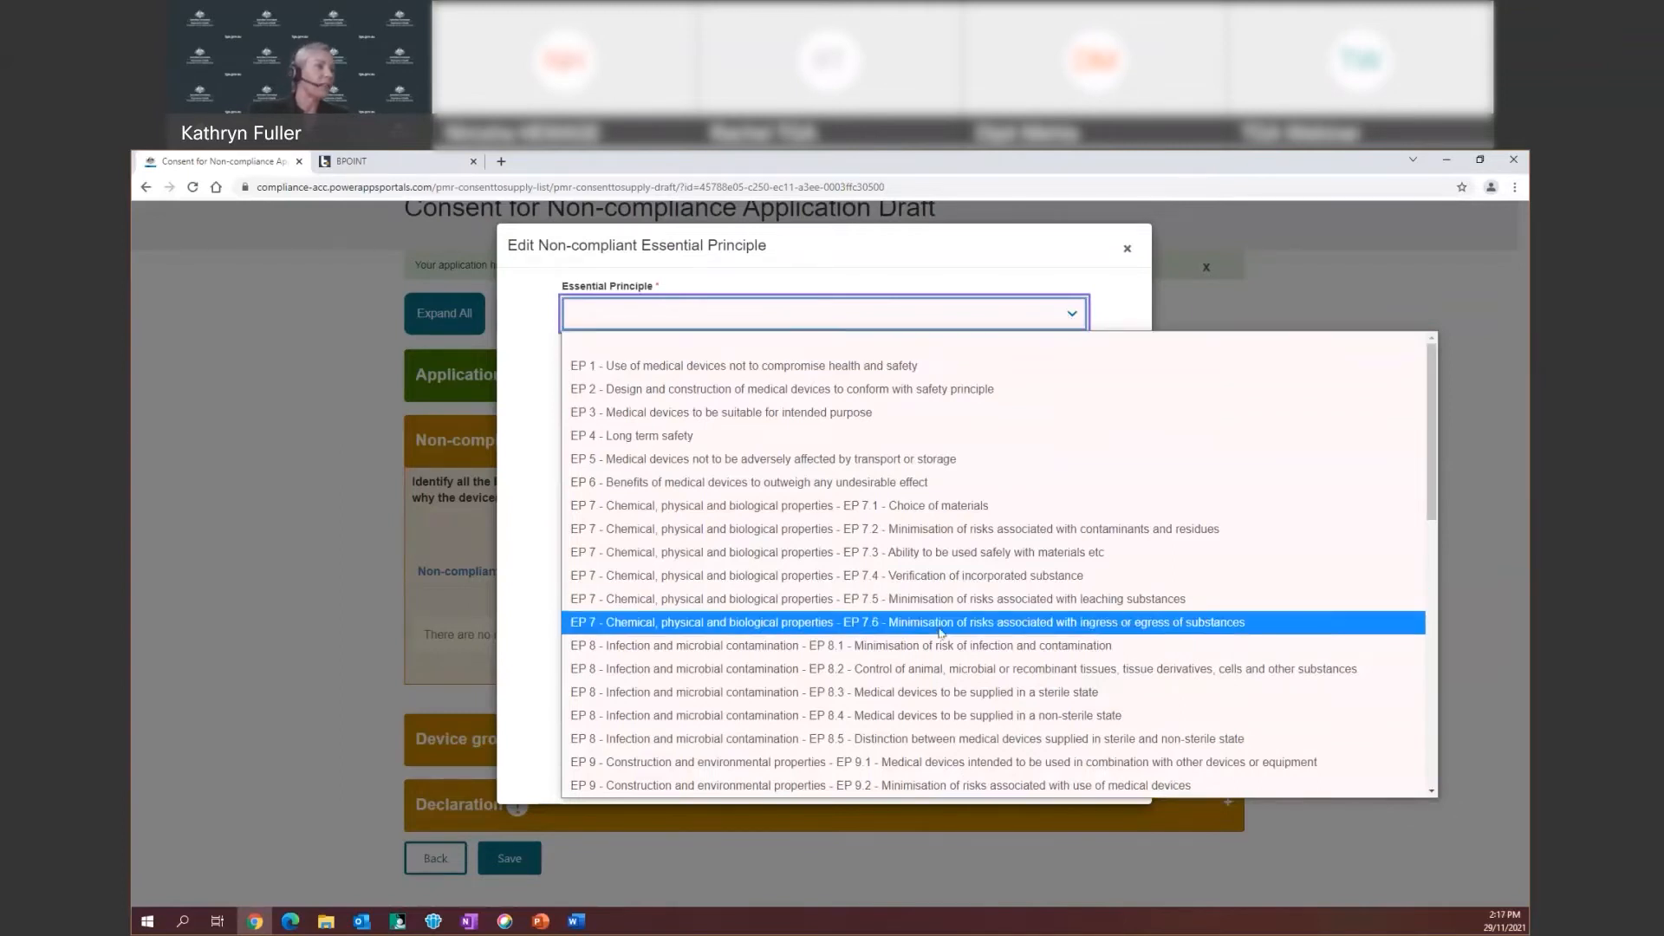
scroll(941, 624, "down", 6)
scroll(940, 632, "down", 3)
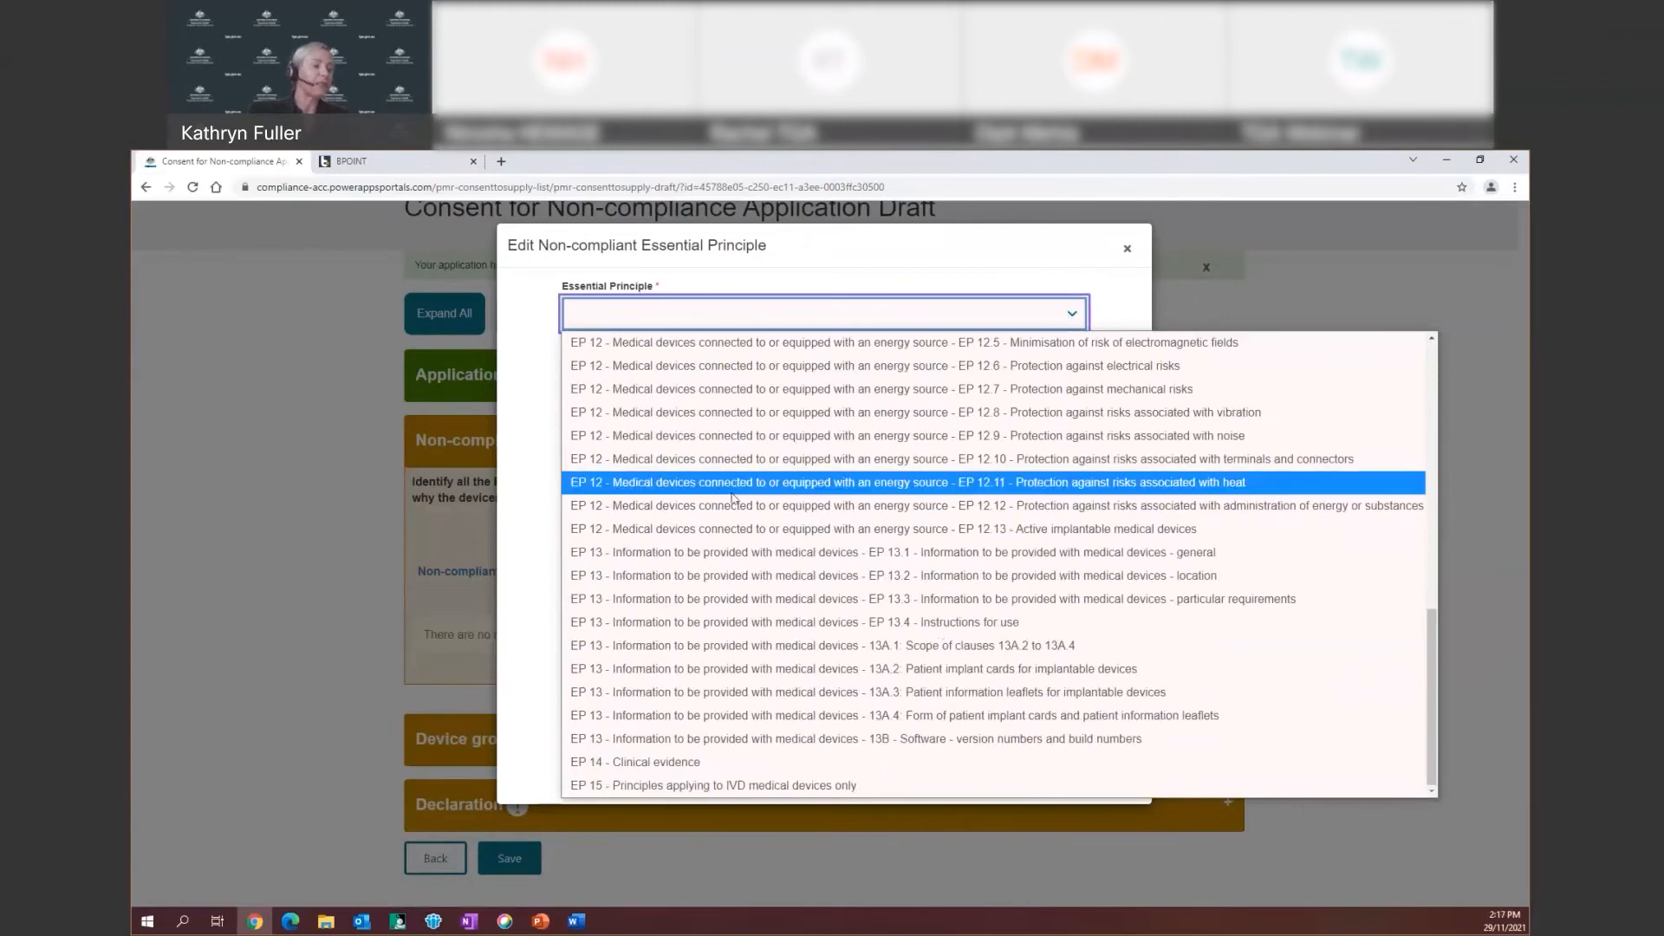
left_click(795, 670)
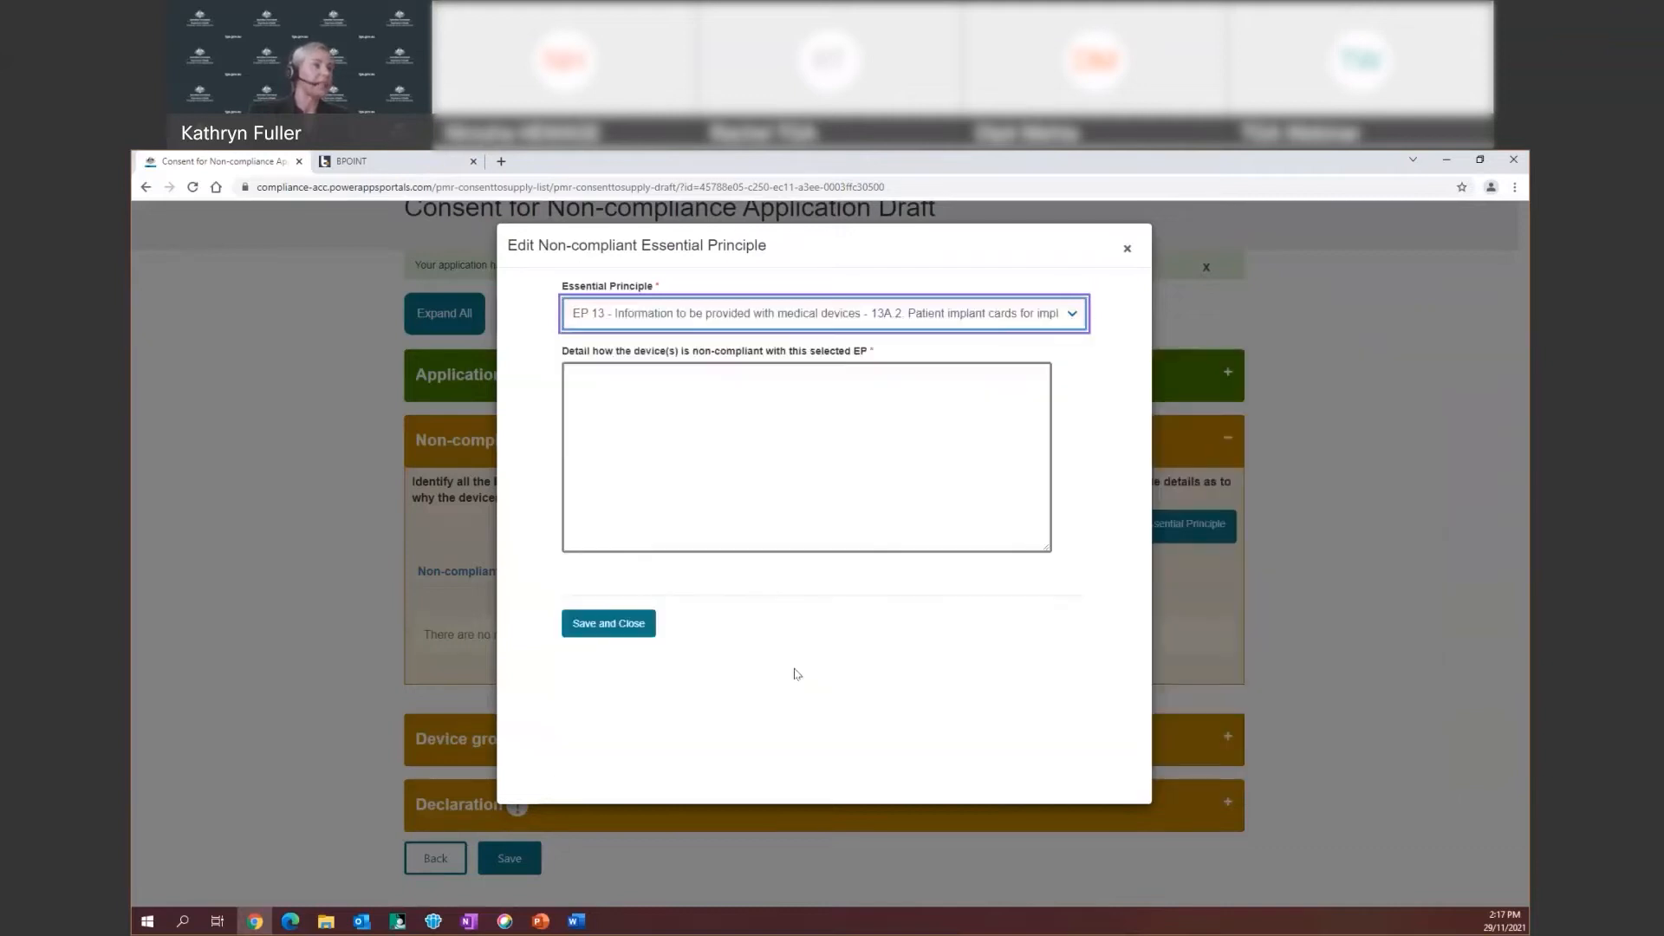
left_click(595, 372)
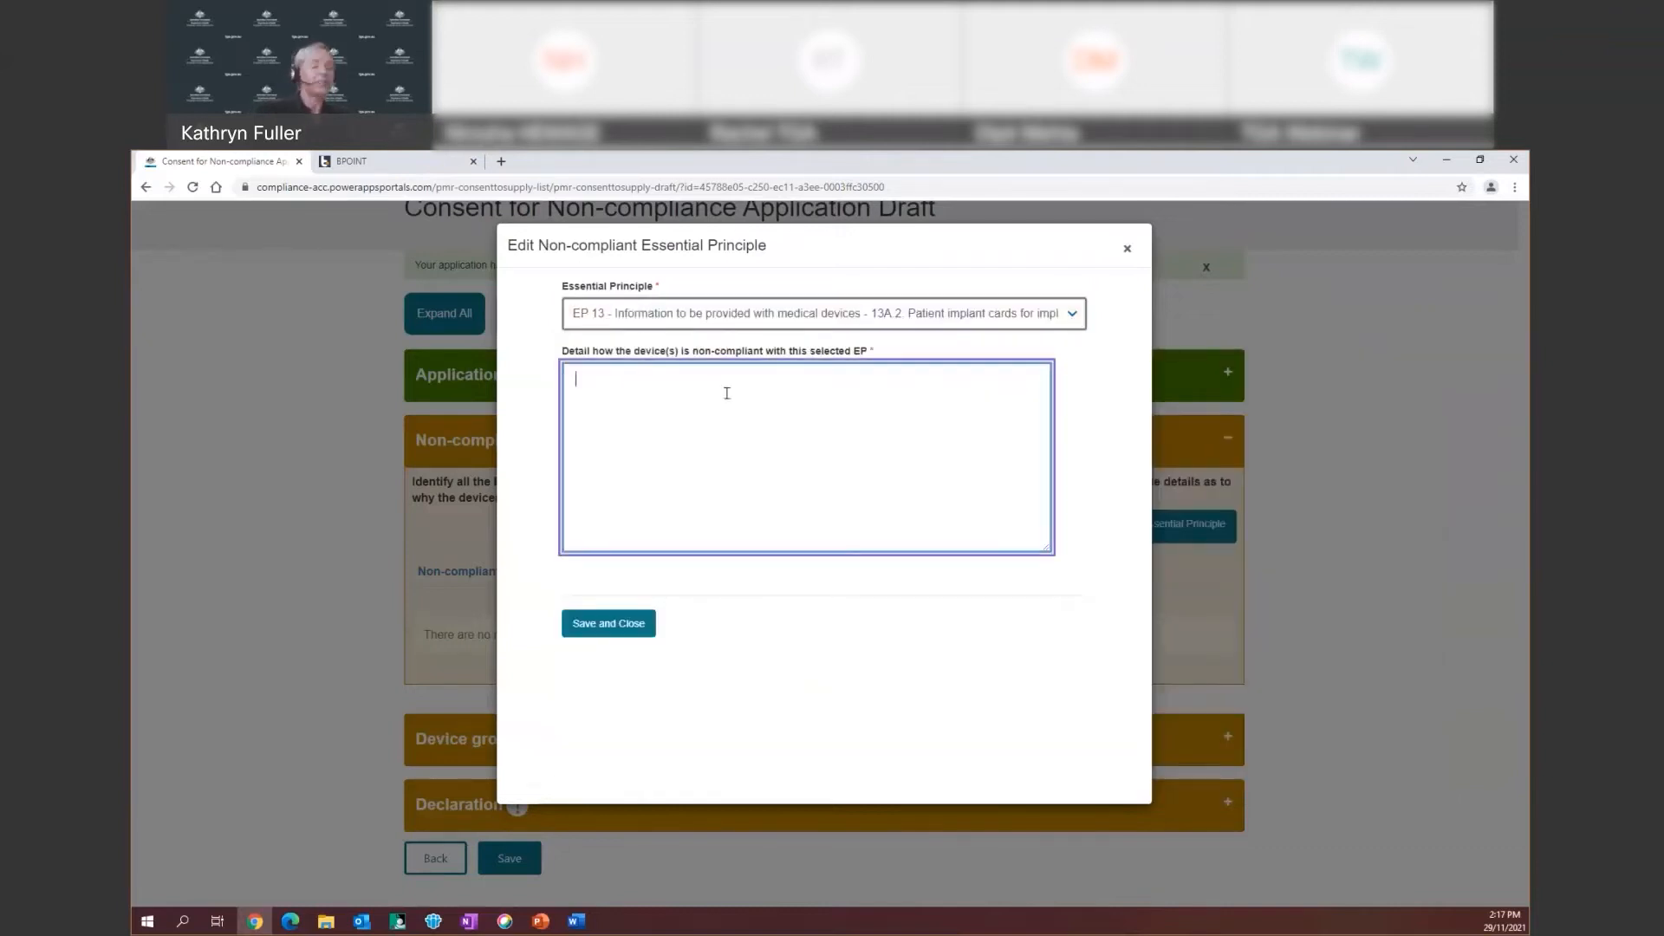
type("bkjbgkjrsbvksbkbvkdsjb")
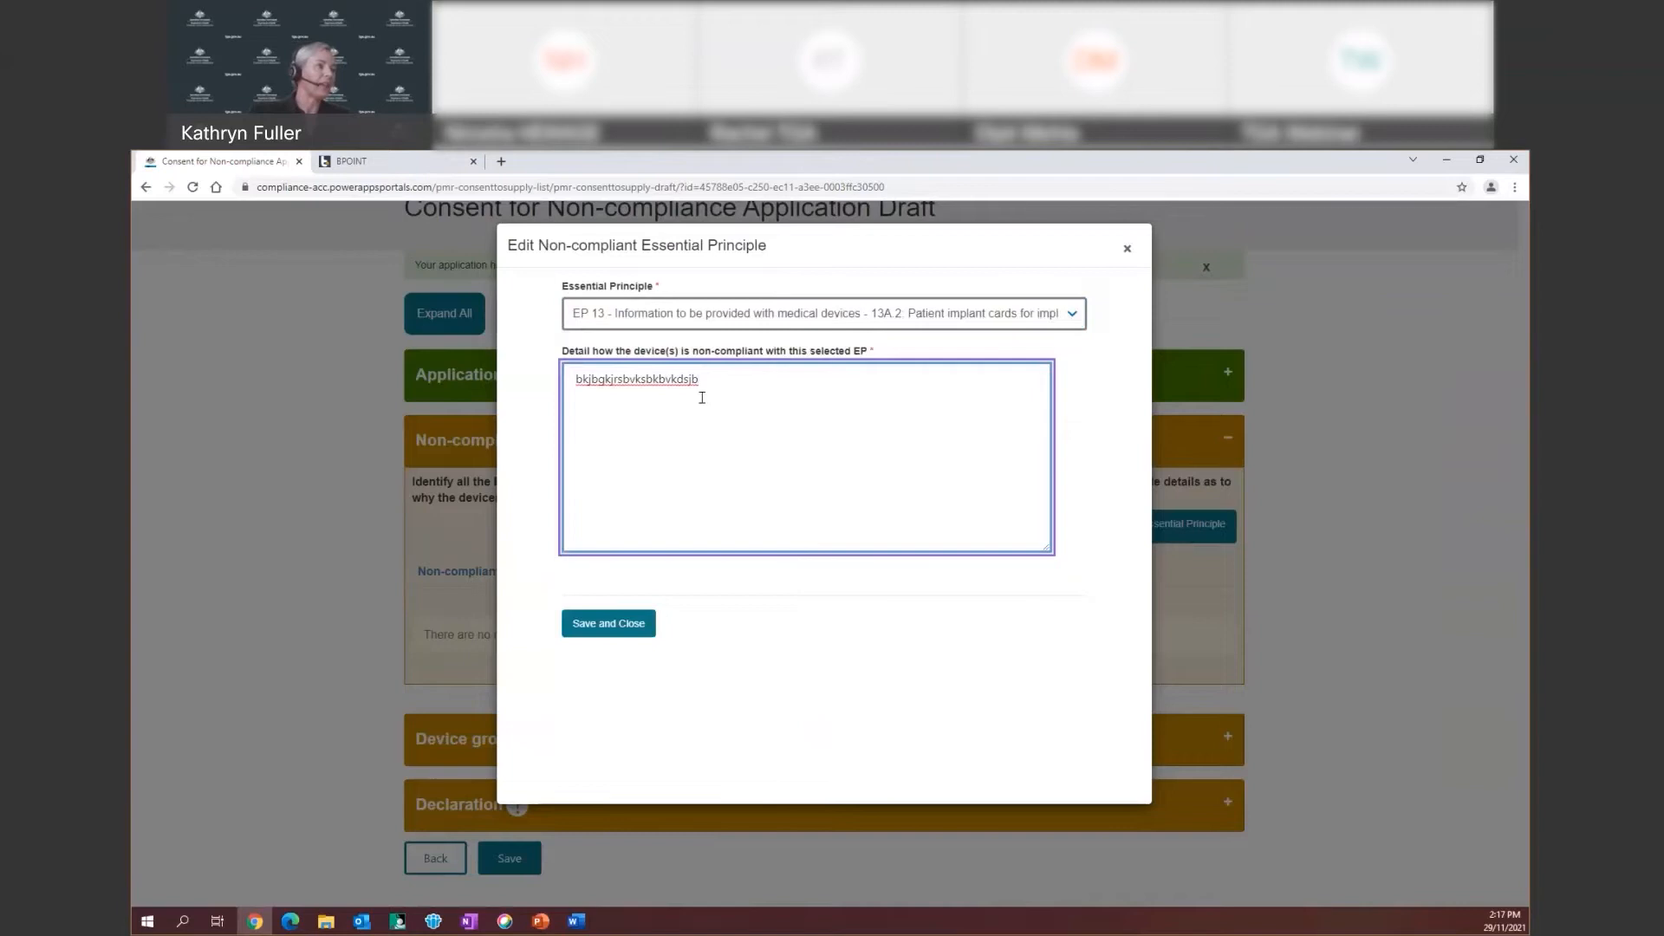
left_click(616, 629)
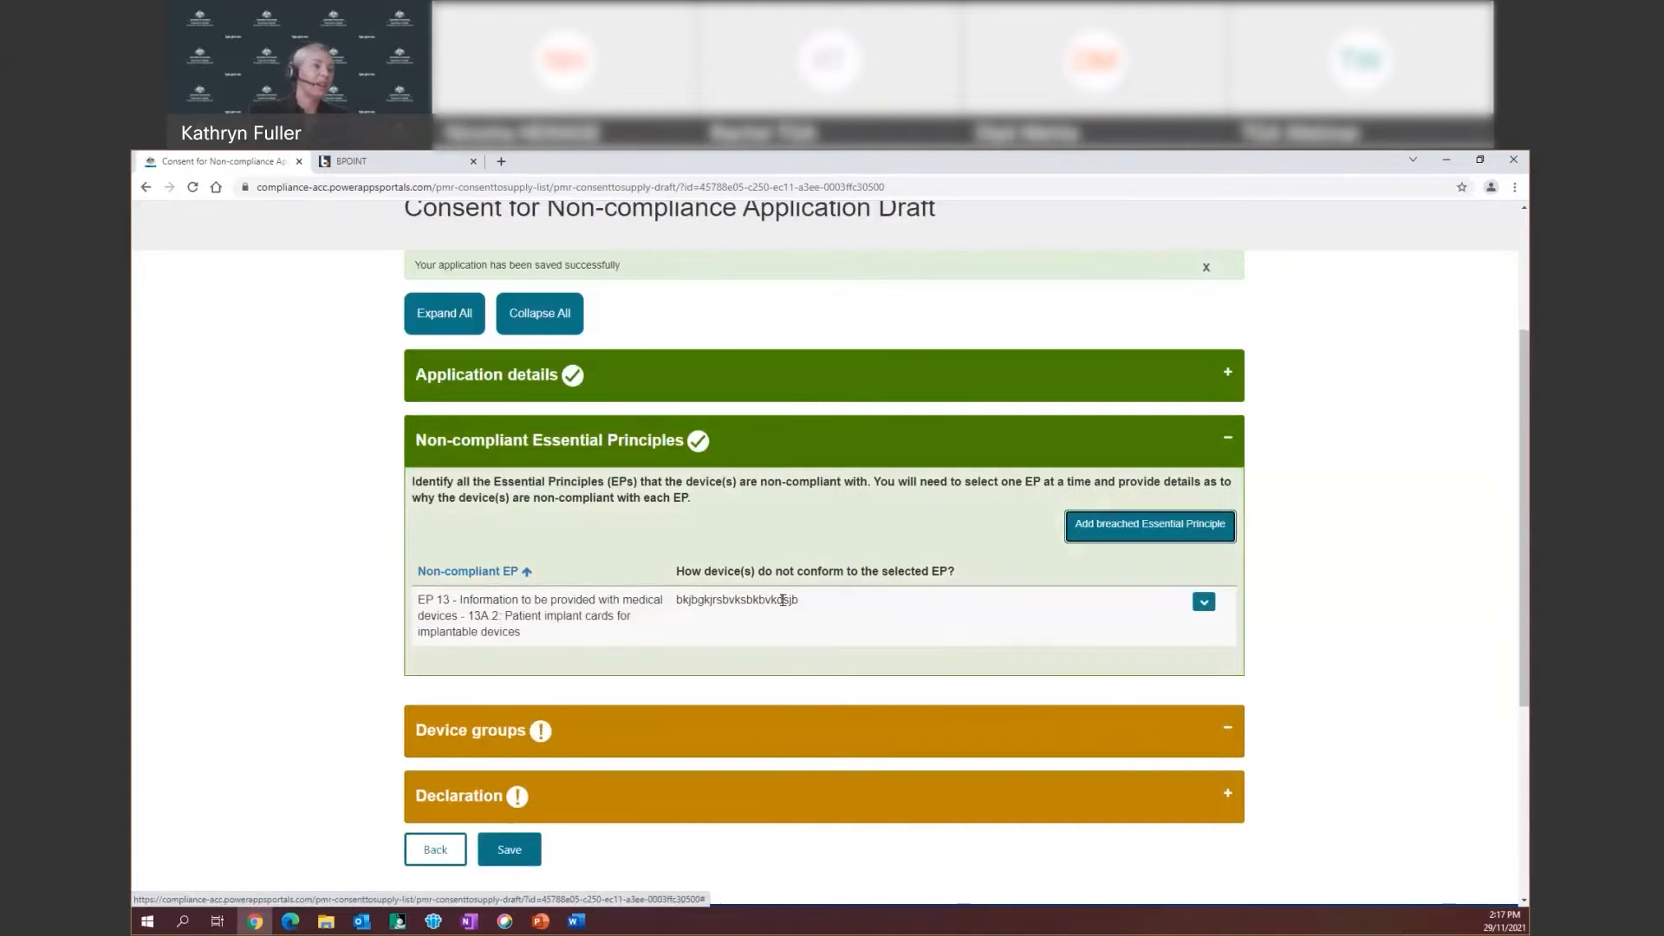
Add EP 13 – 13A.3 Patient information leaflets for implantable devices as a breached principle, with a detail explanation
left_click(1101, 530)
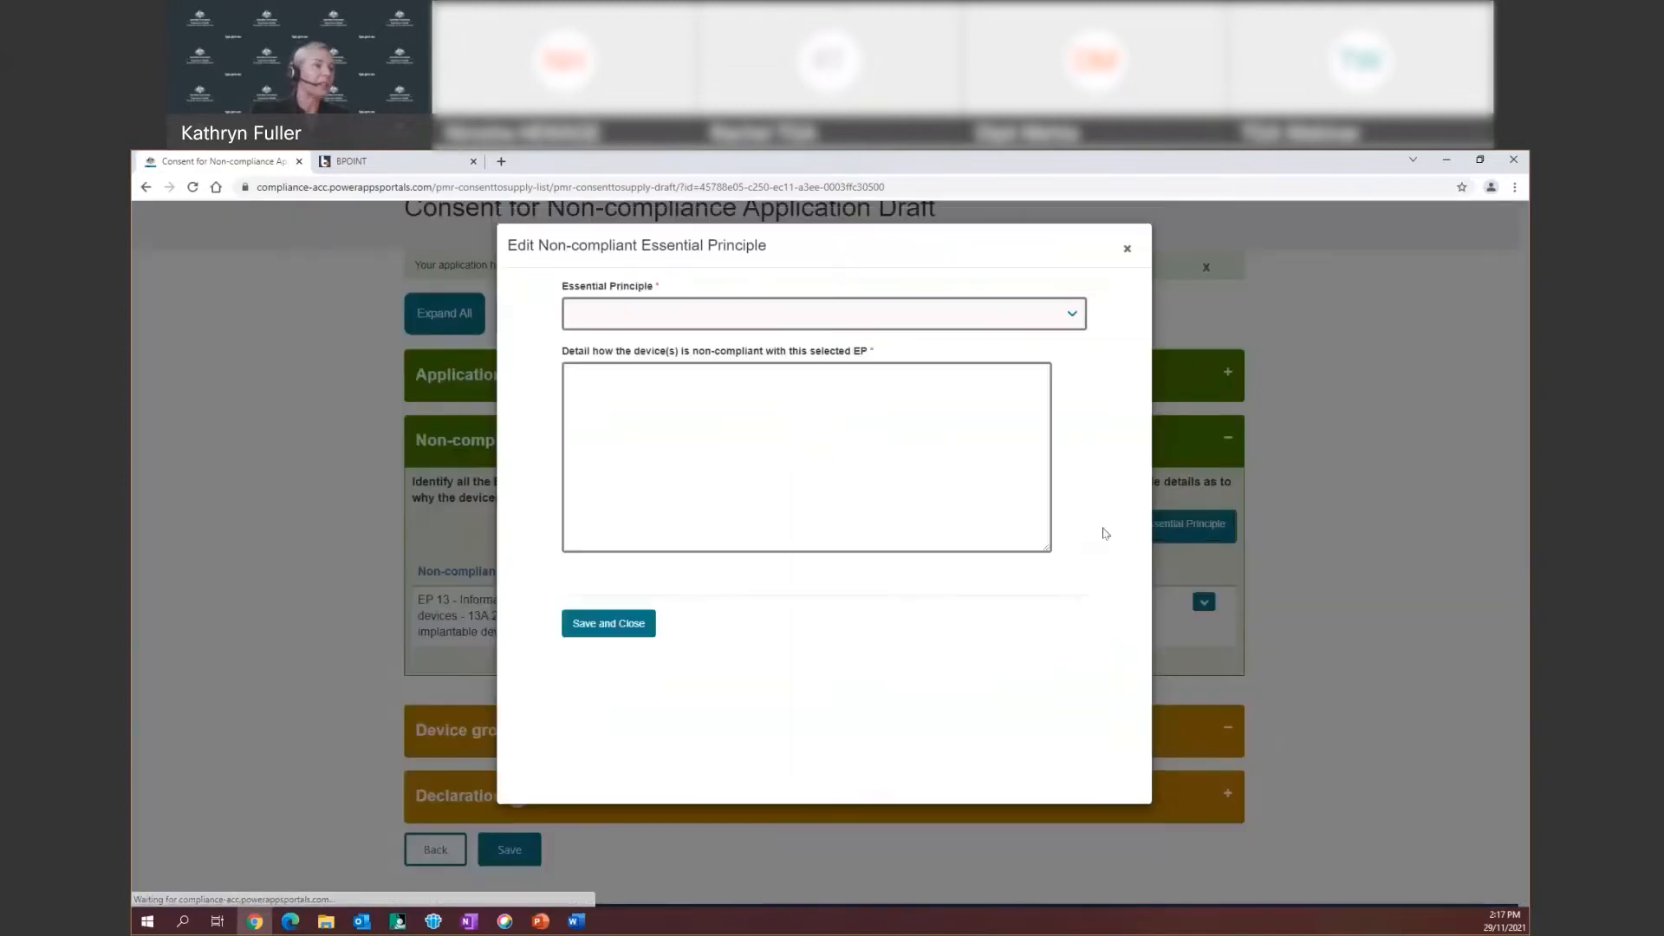
left_click(1073, 315)
scroll(894, 589, "down", 10)
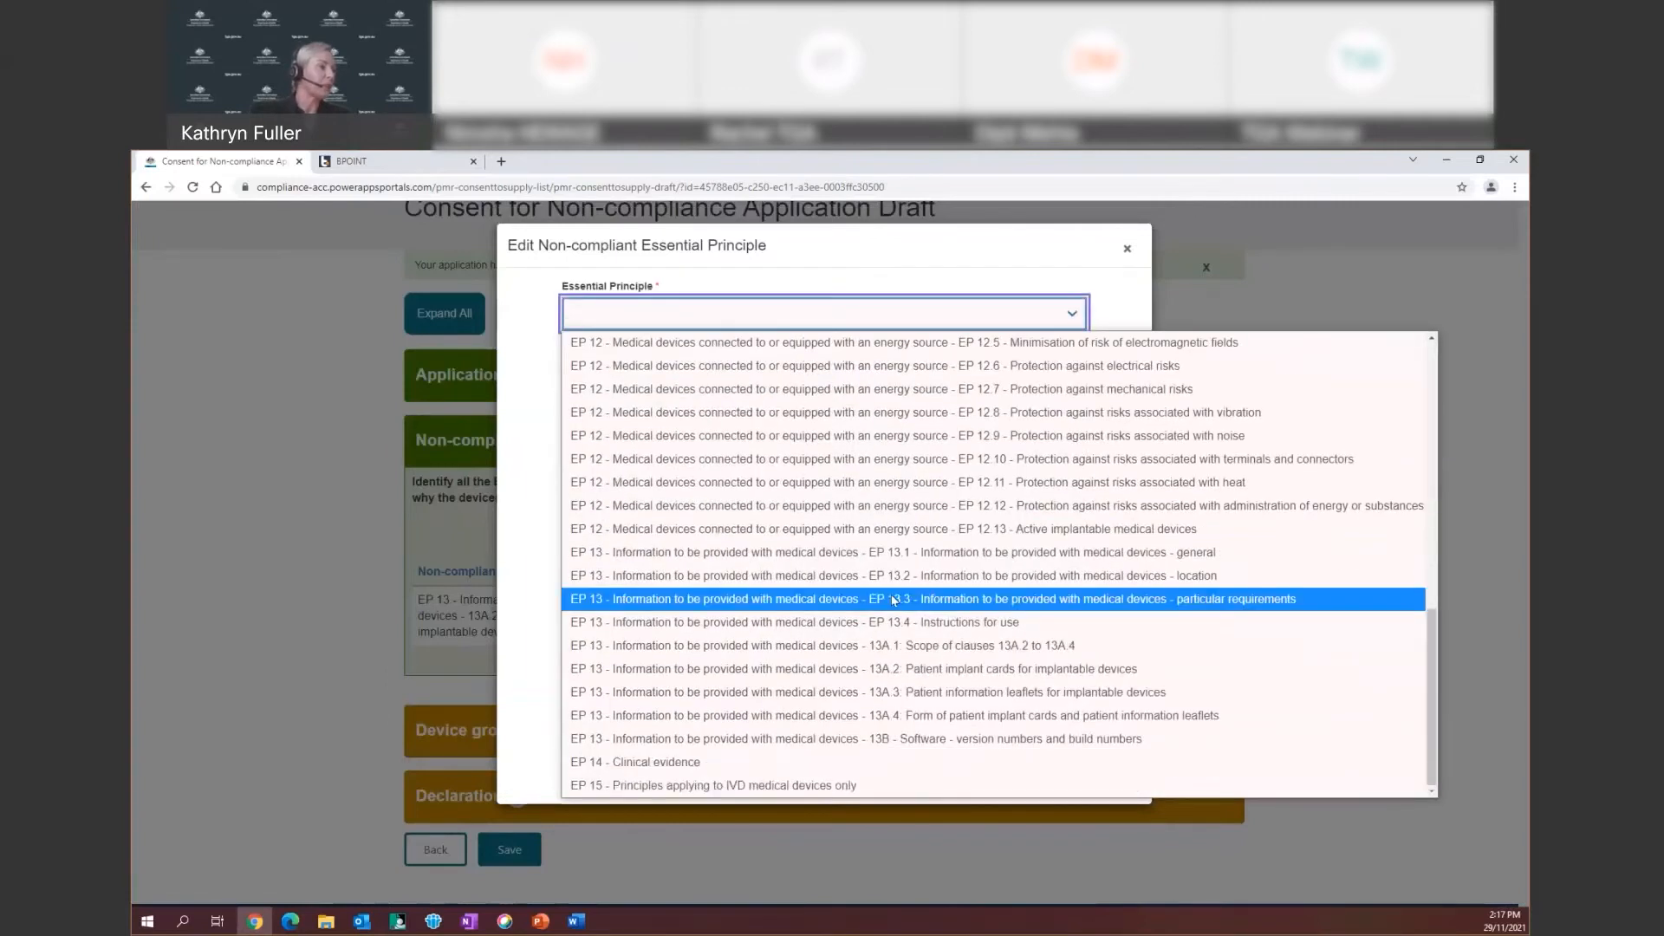
left_click(1037, 692)
left_click(585, 371)
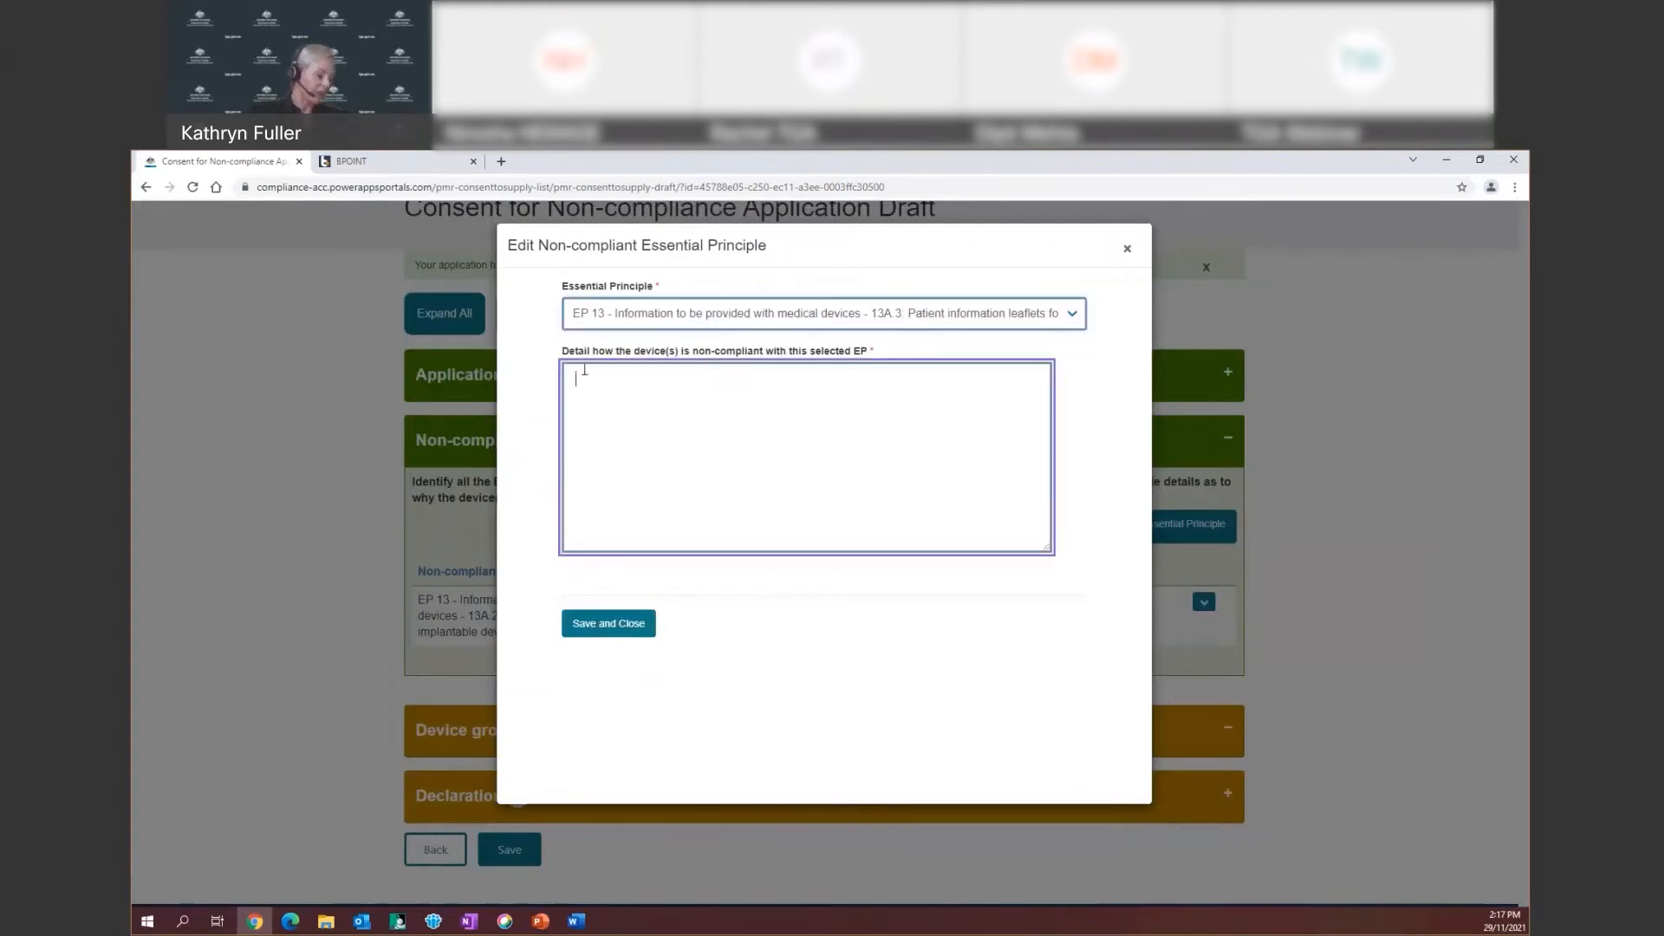
type("gljbvurbvlwrjnvwrbnln")
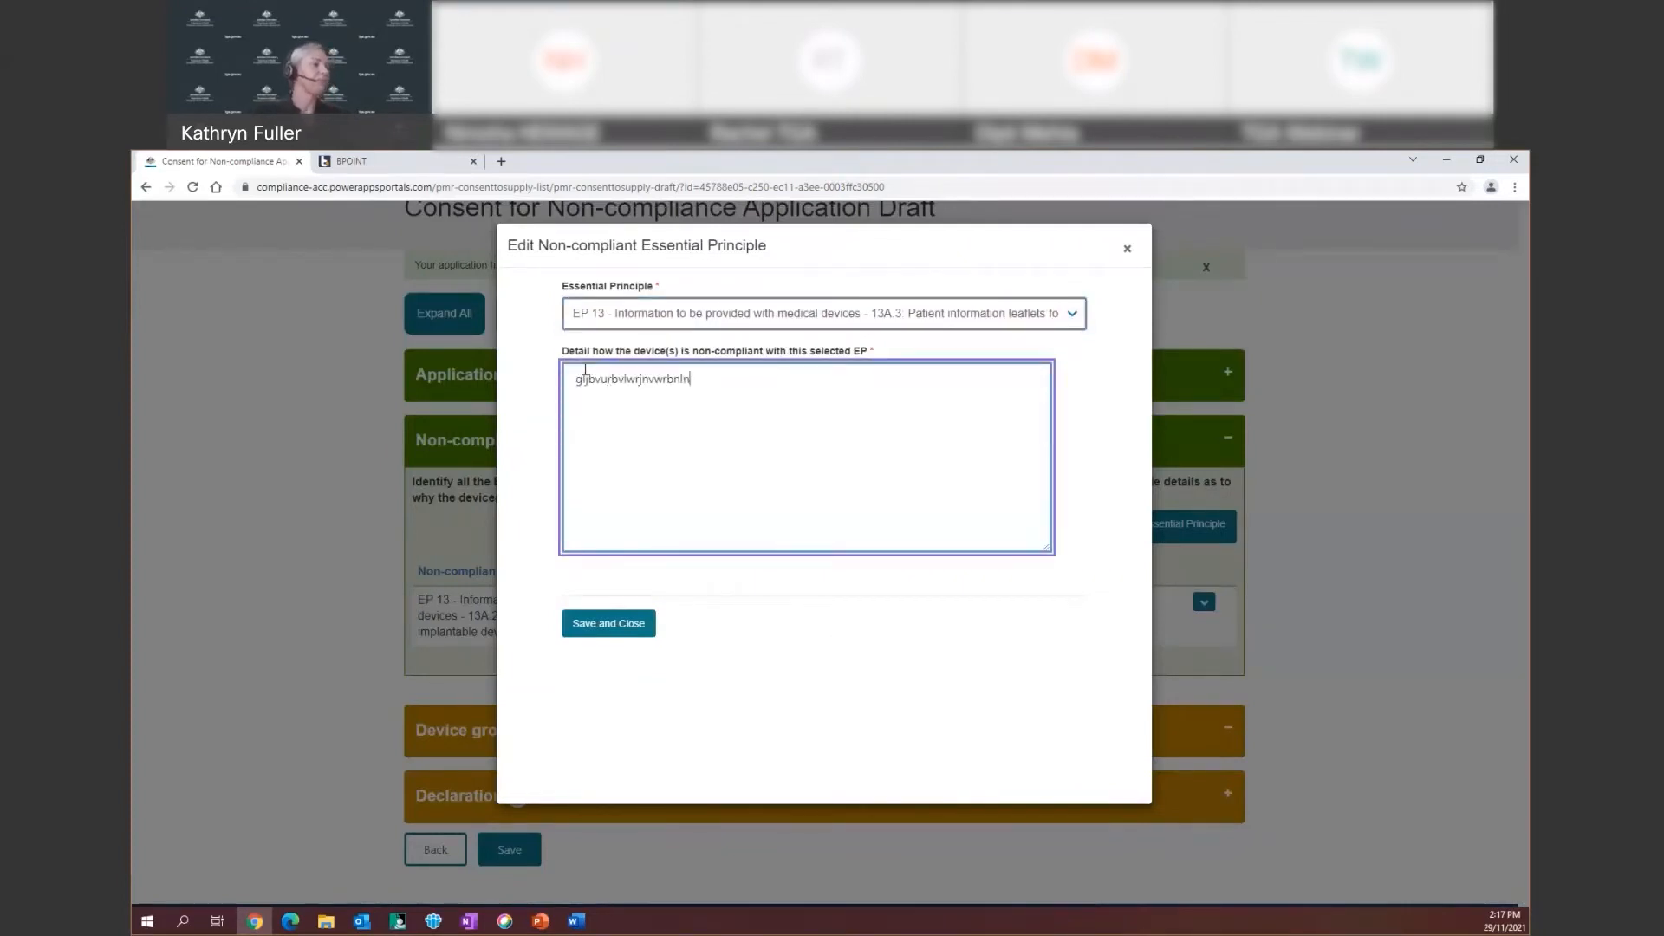
left_click(616, 631)
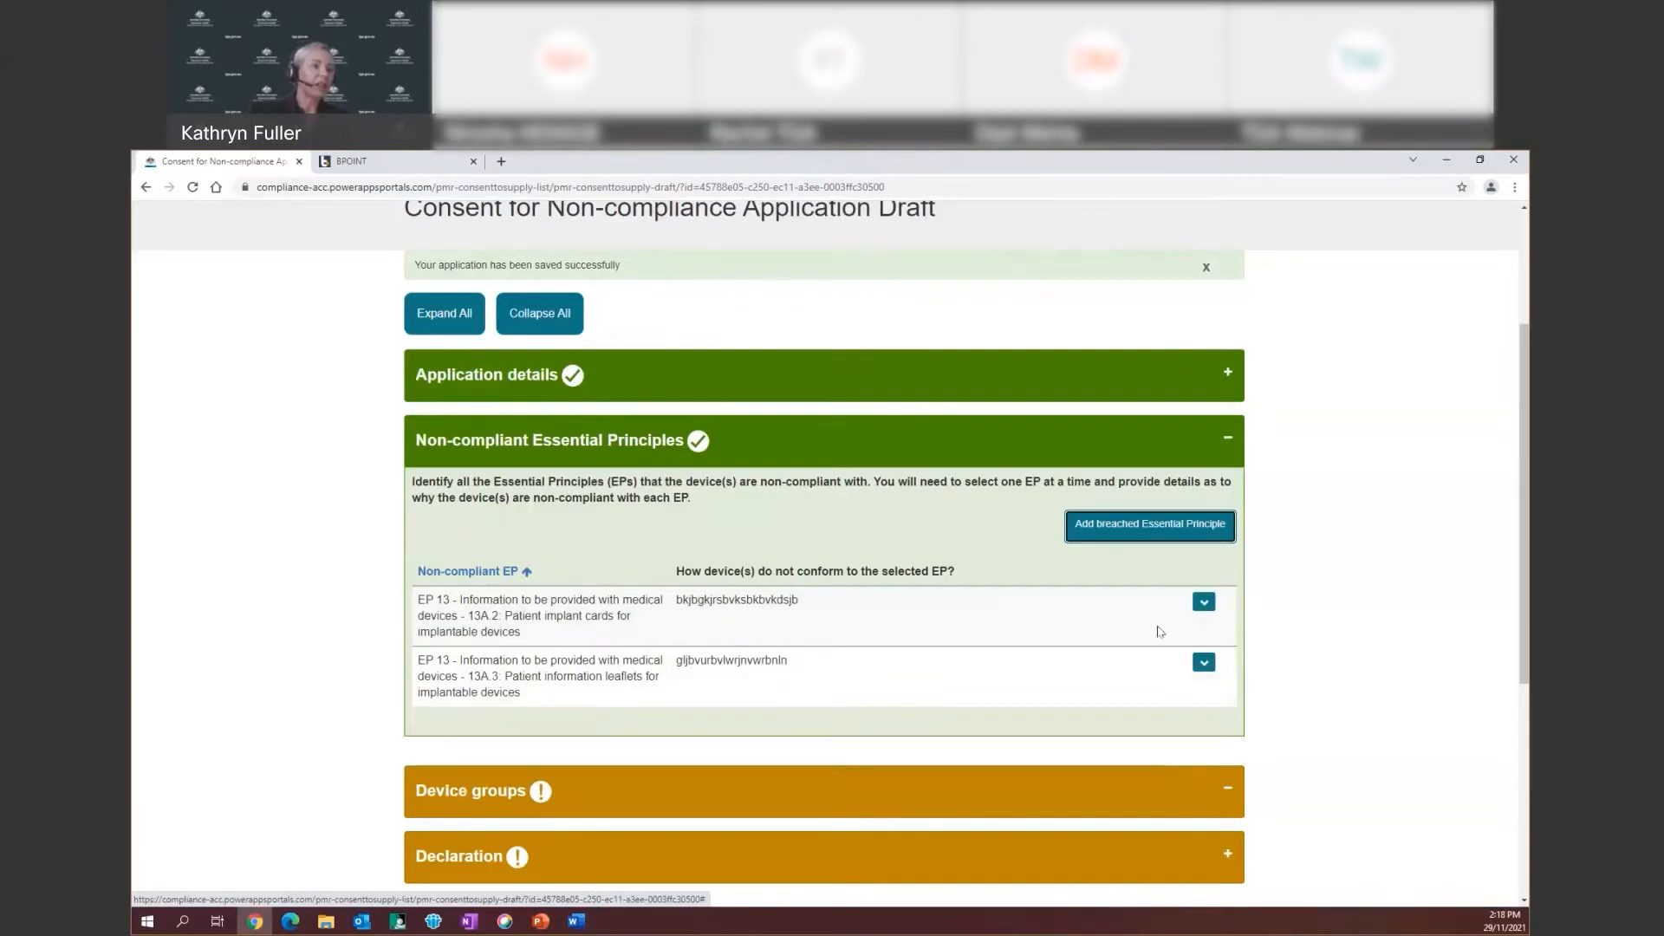
Amend the non-compliance detail text of the 13A.2 patient implant cards entry and save it
left_click(1204, 606)
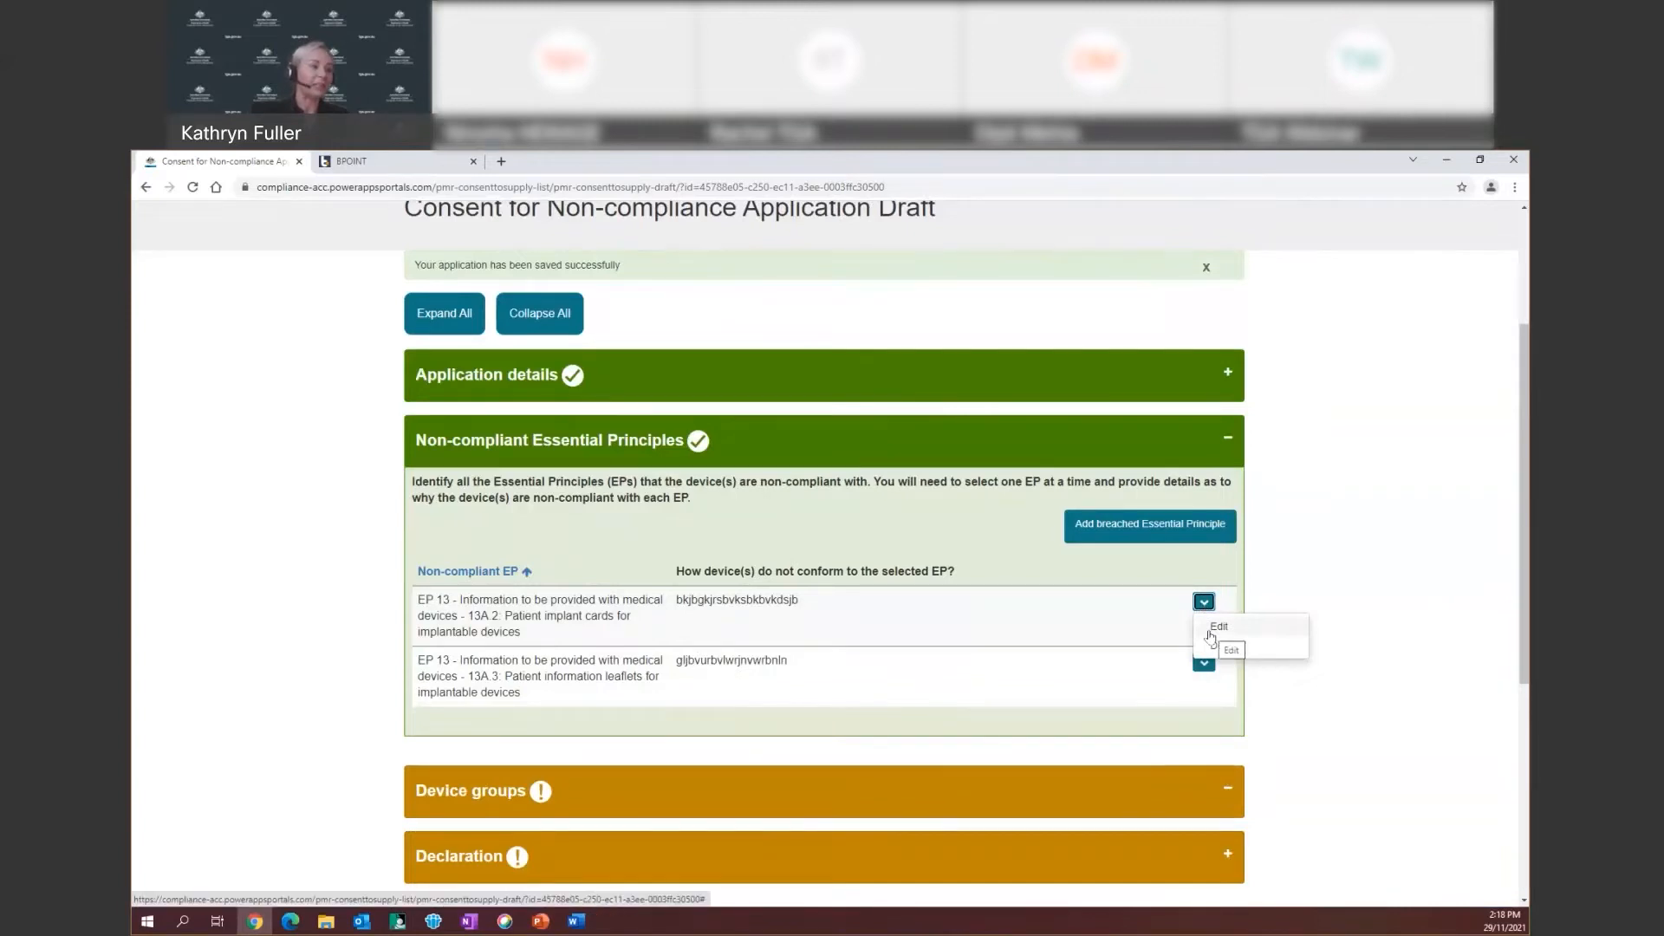
left_click(1210, 632)
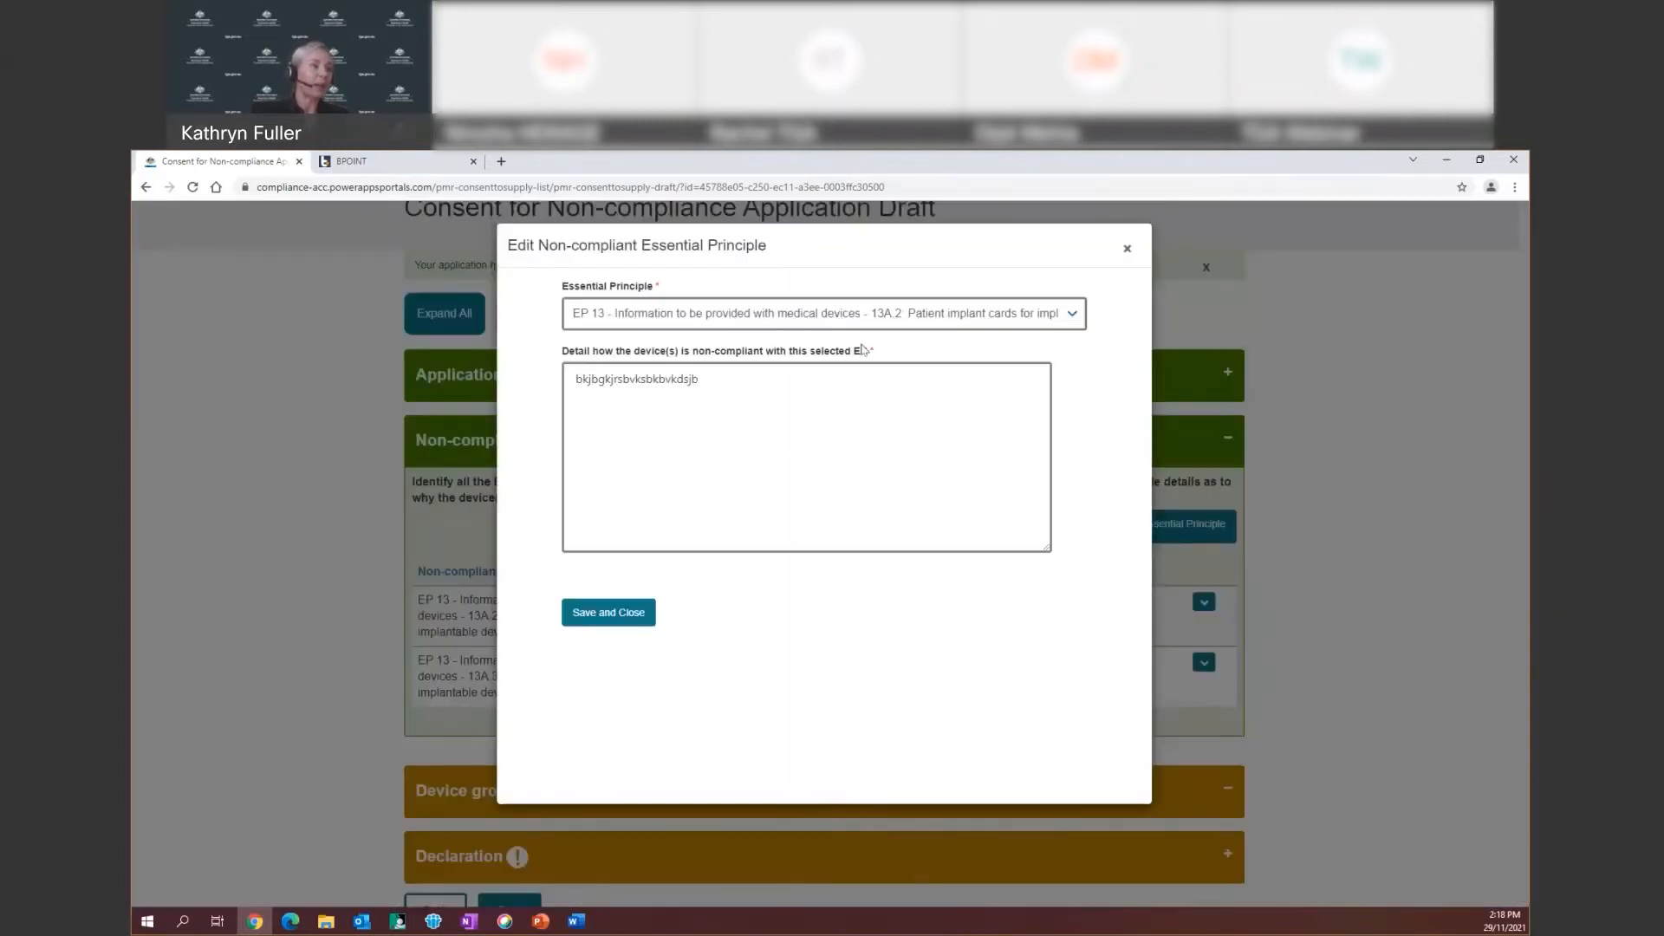
left_click(708, 379)
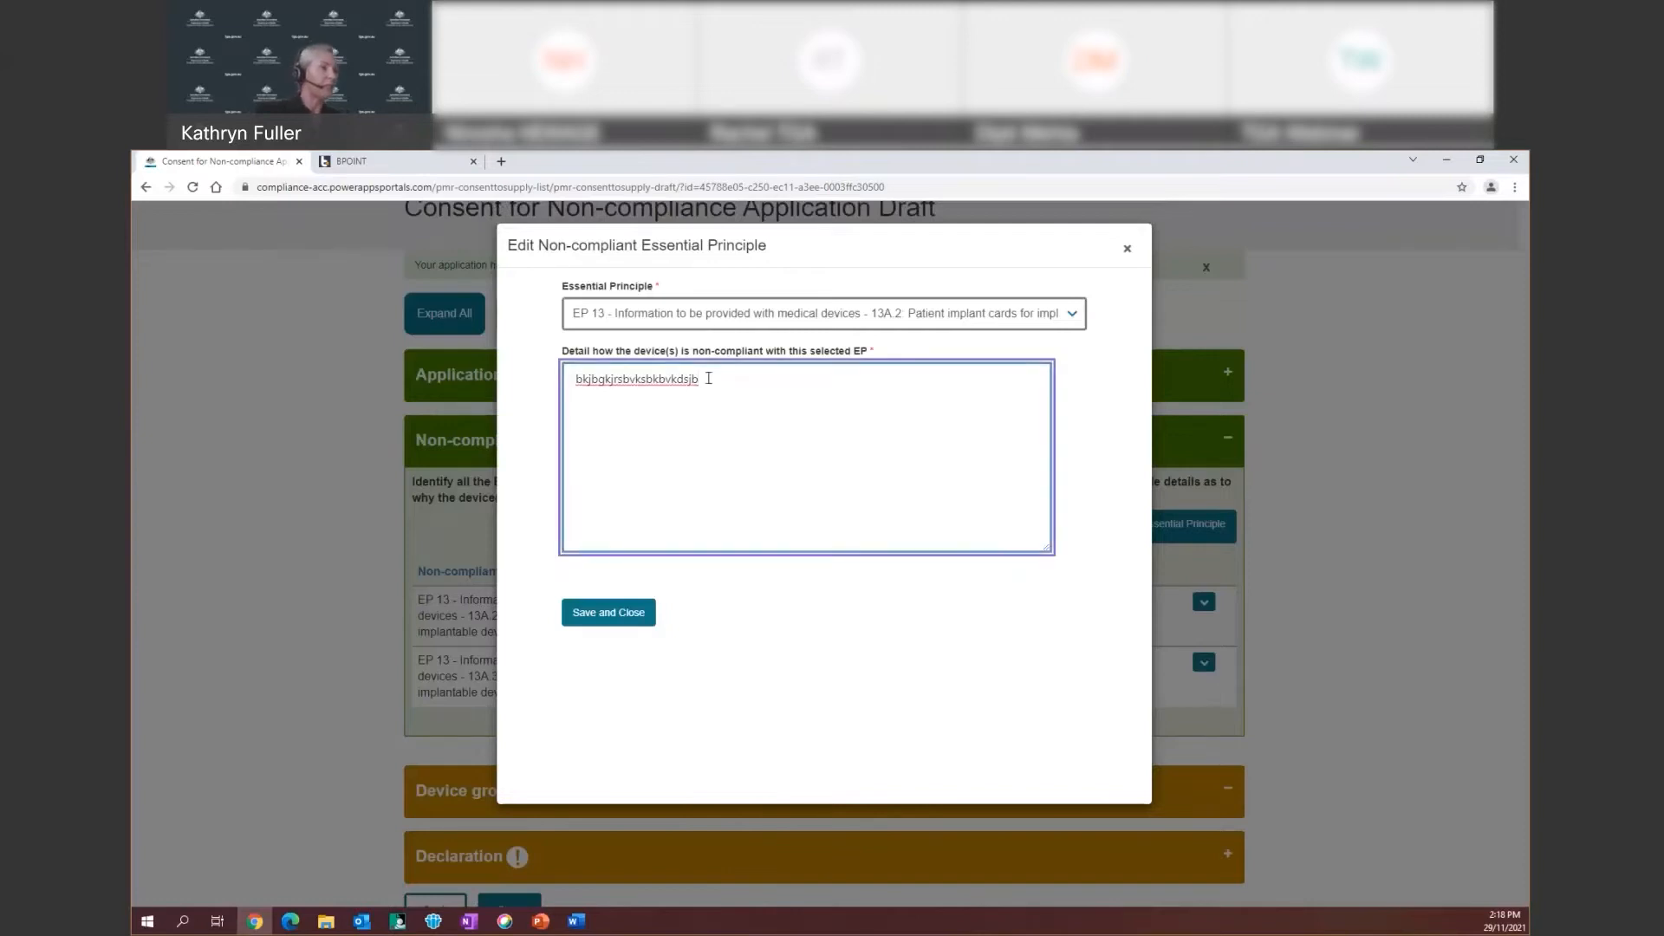
key("BackSpace")
key("BackSpace")
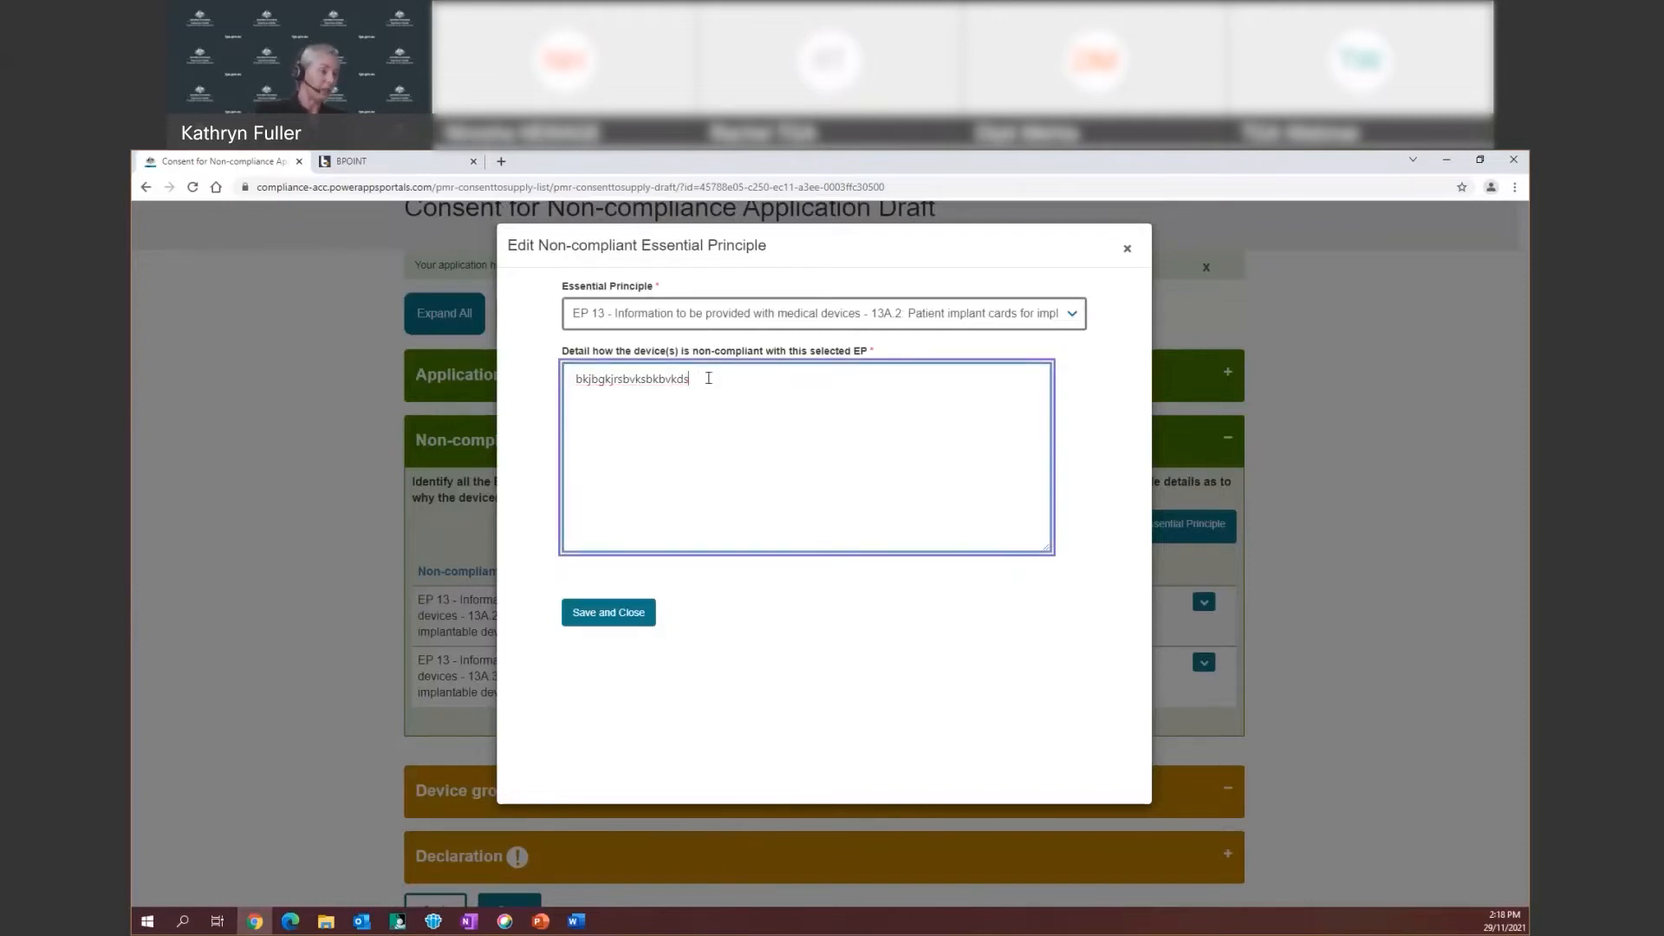
type("flnbvluwnv")
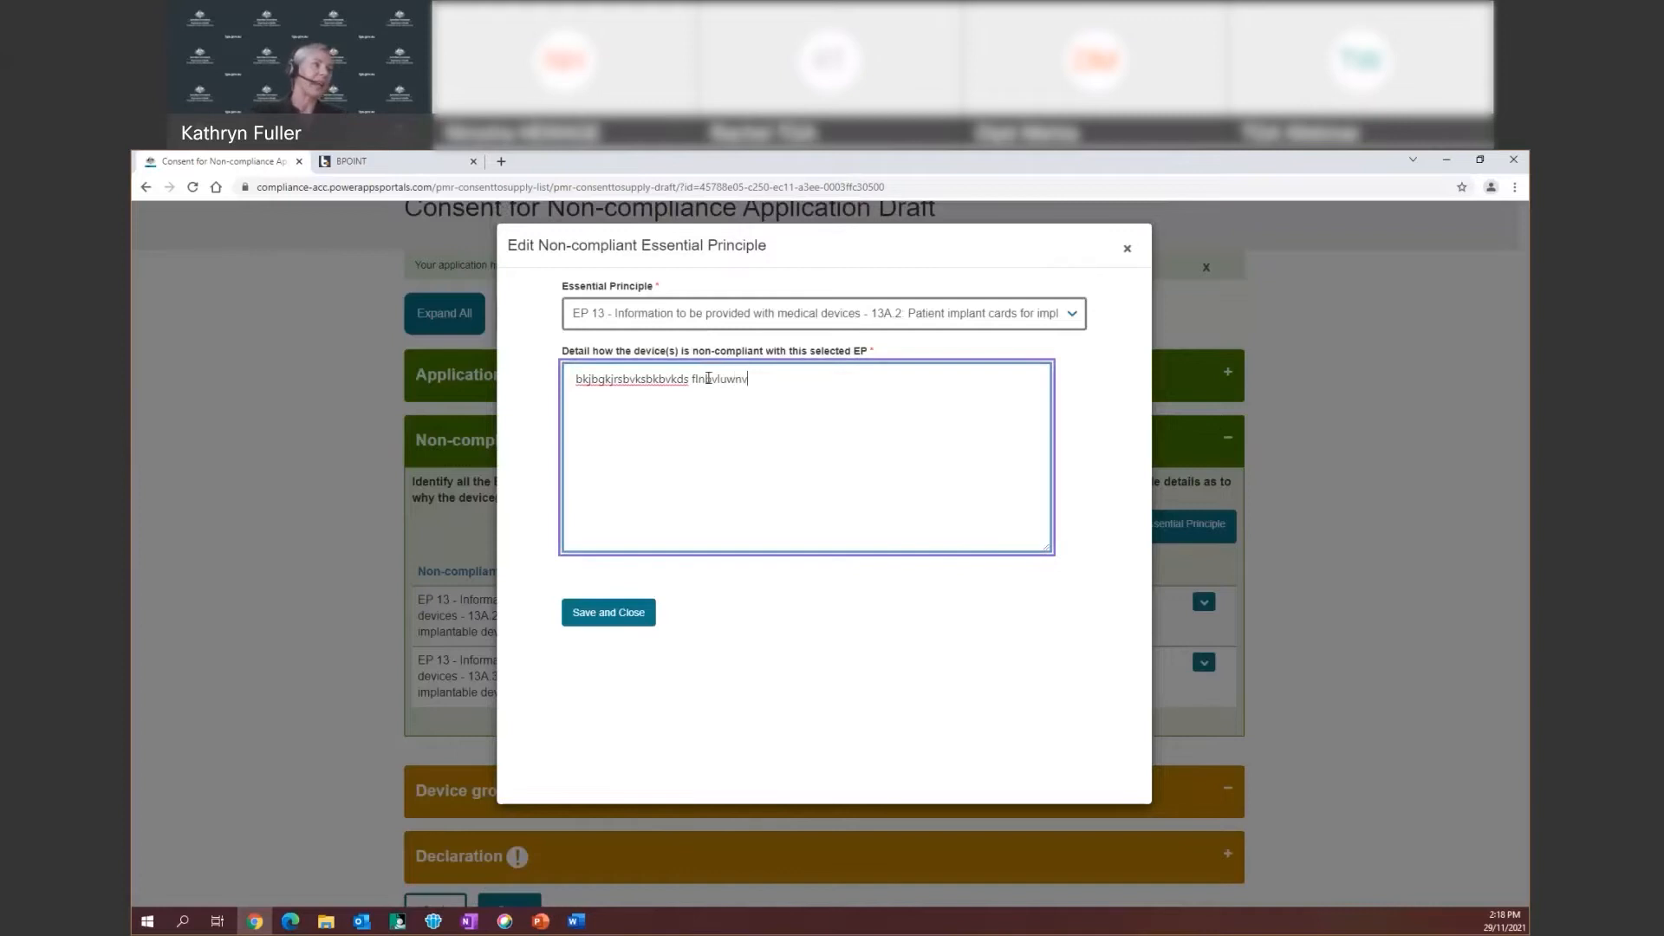
left_click(607, 613)
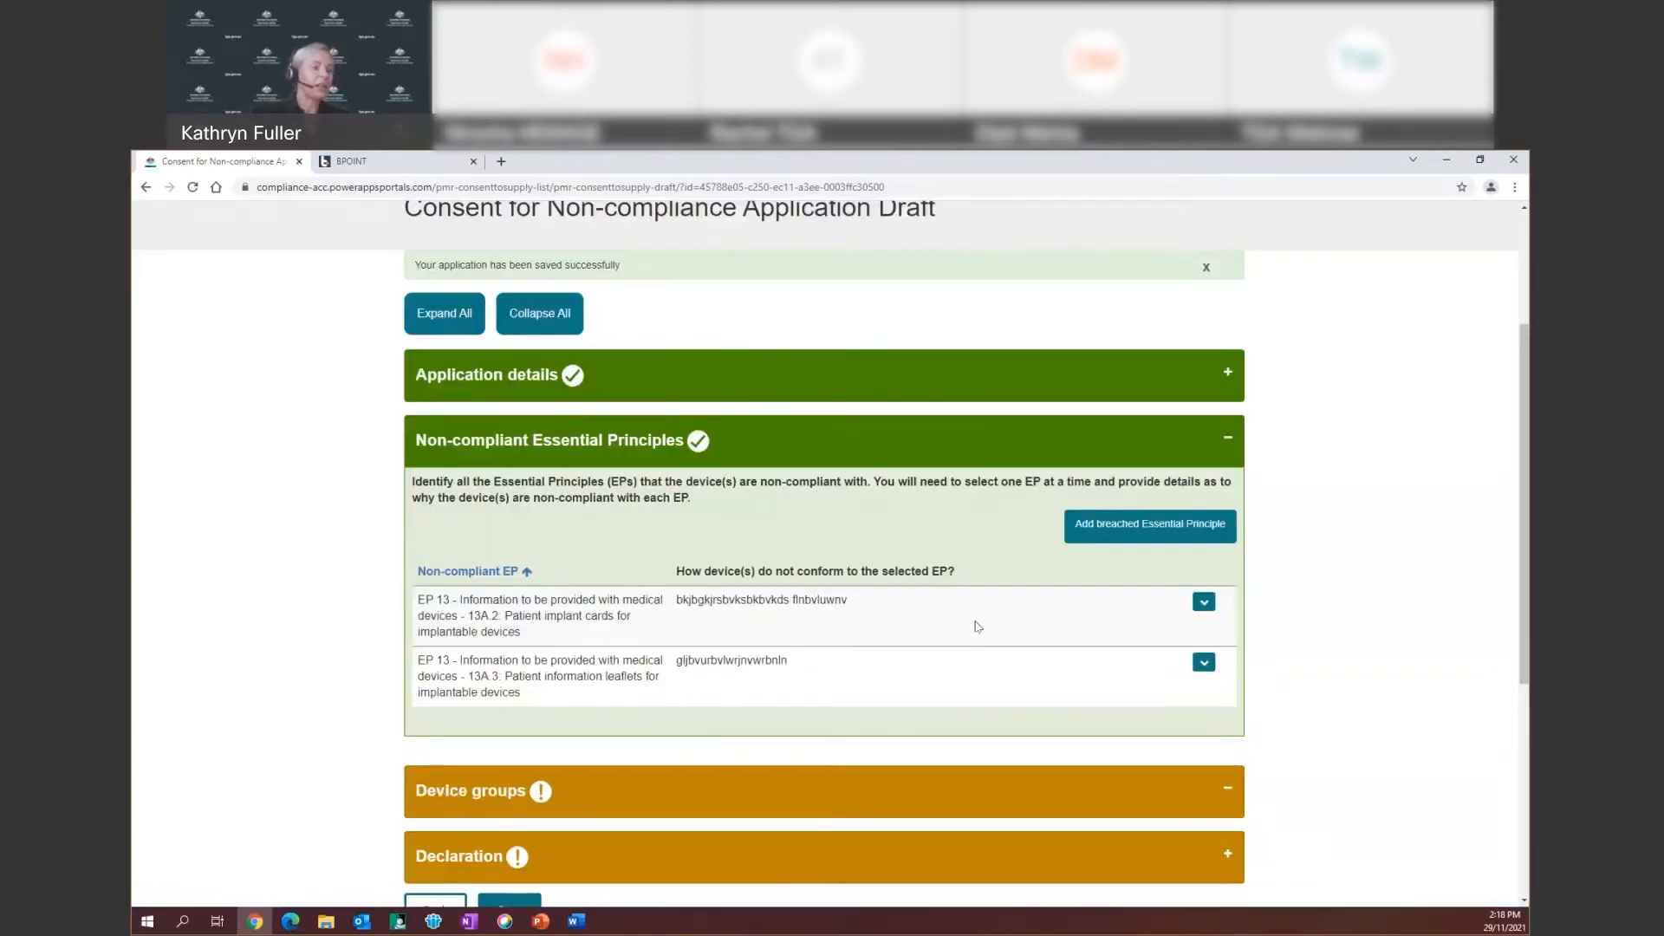
Save the draft consent application
left_click(1202, 611)
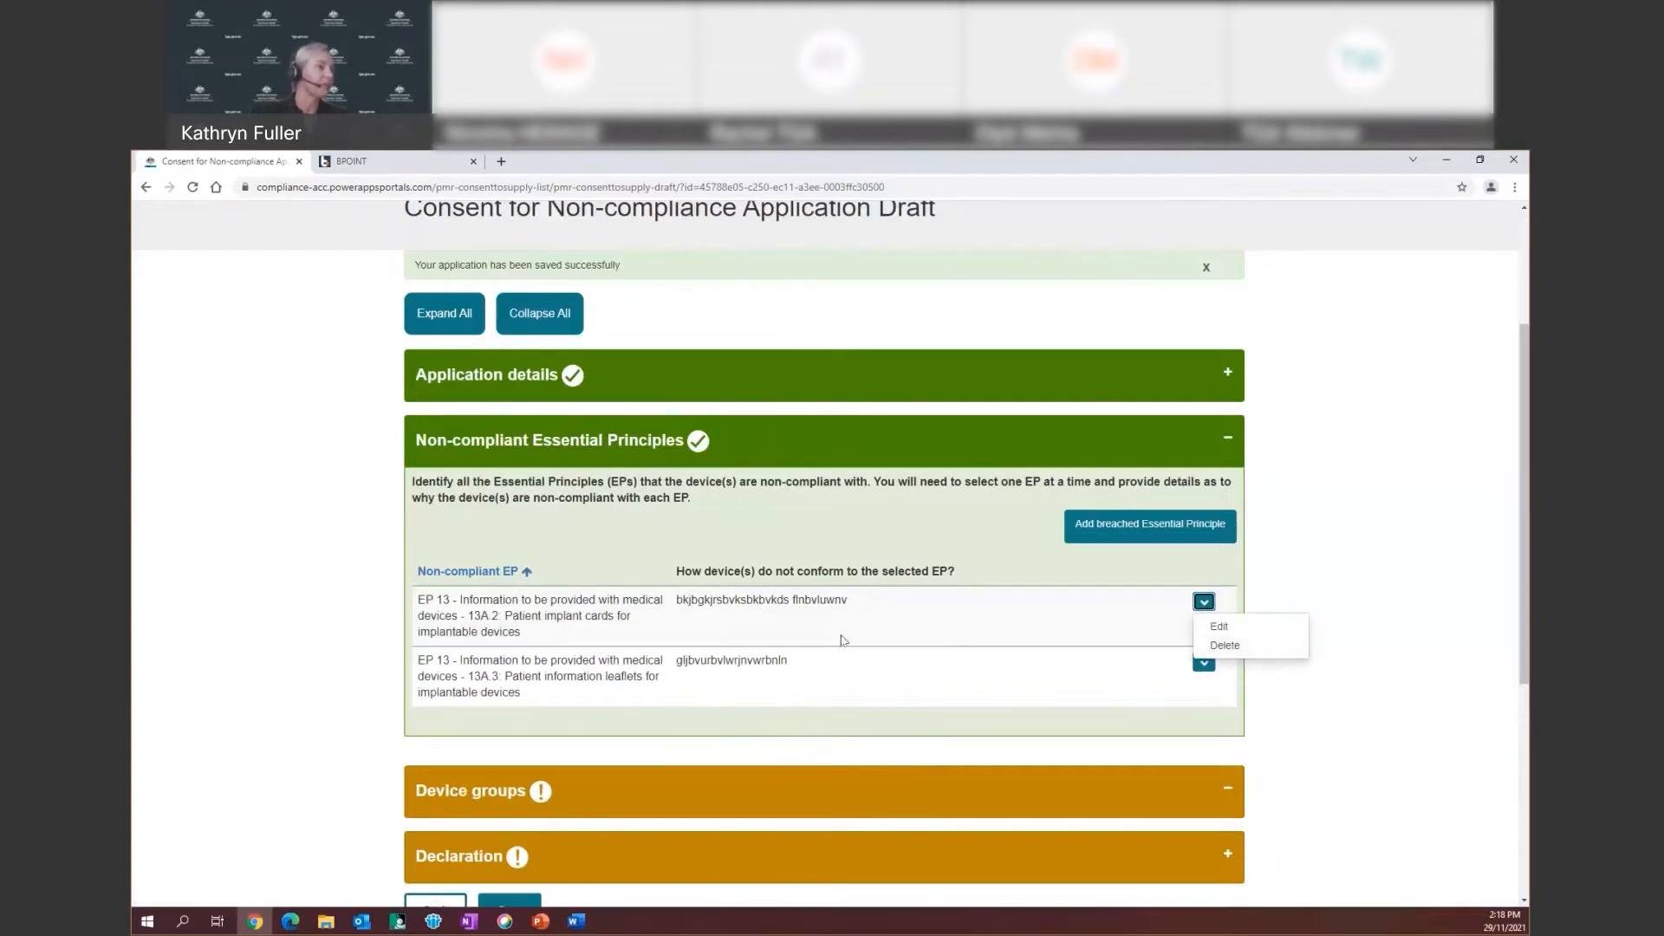
scroll(745, 595, "down", 1)
scroll(744, 595, "down", 2)
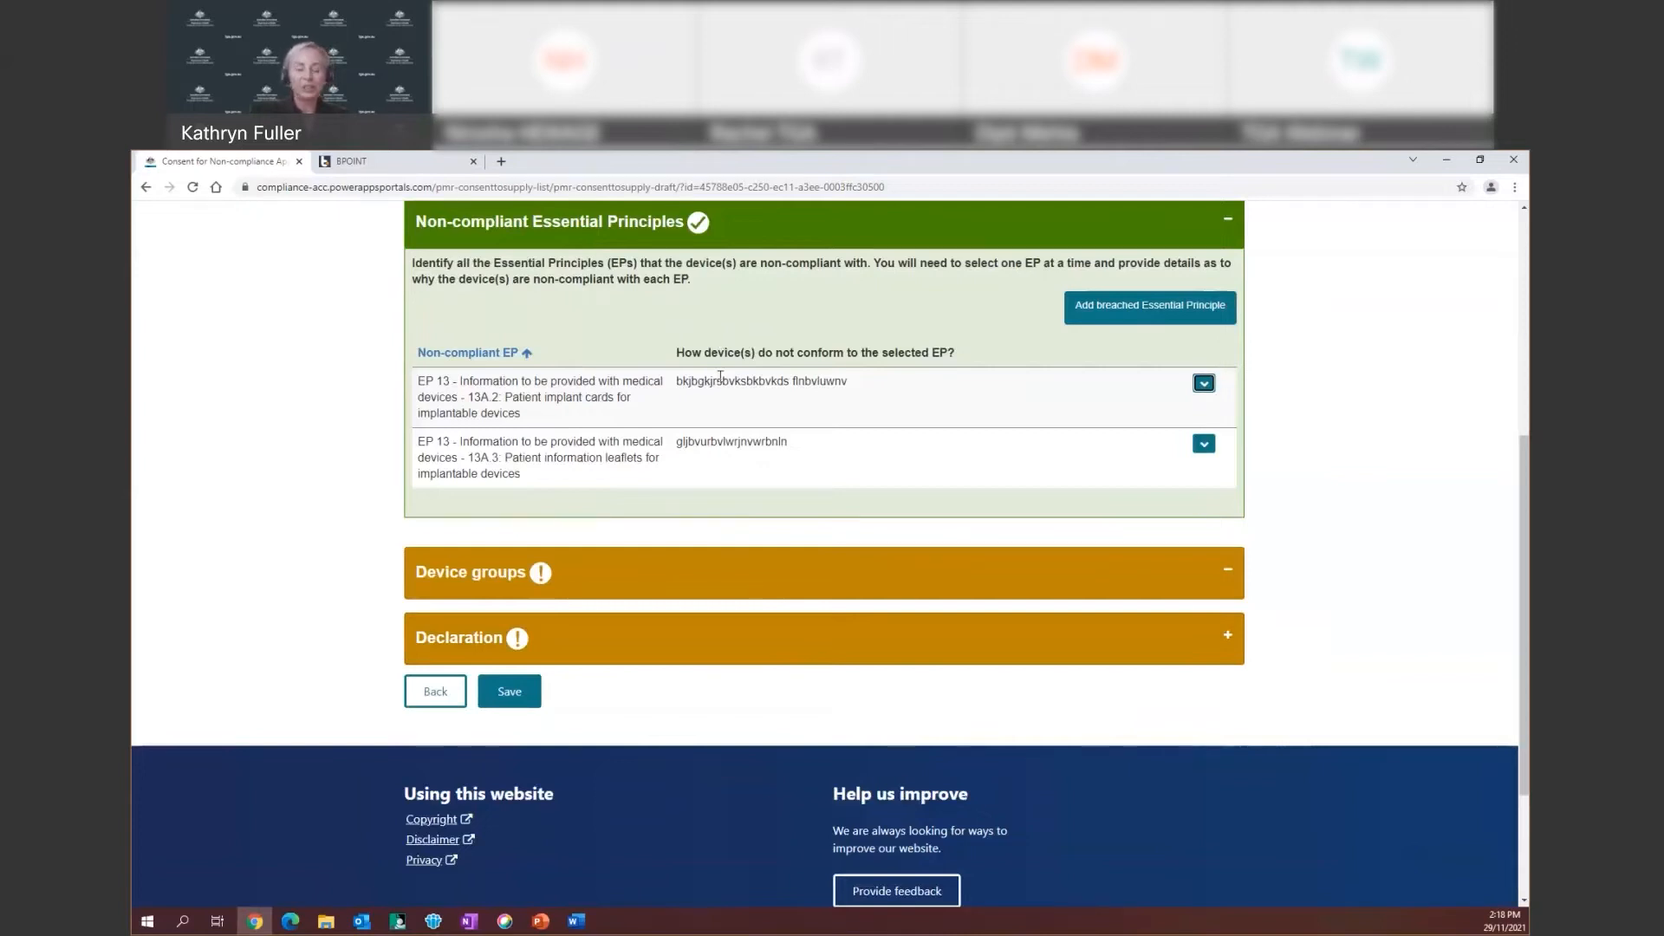
left_click(511, 690)
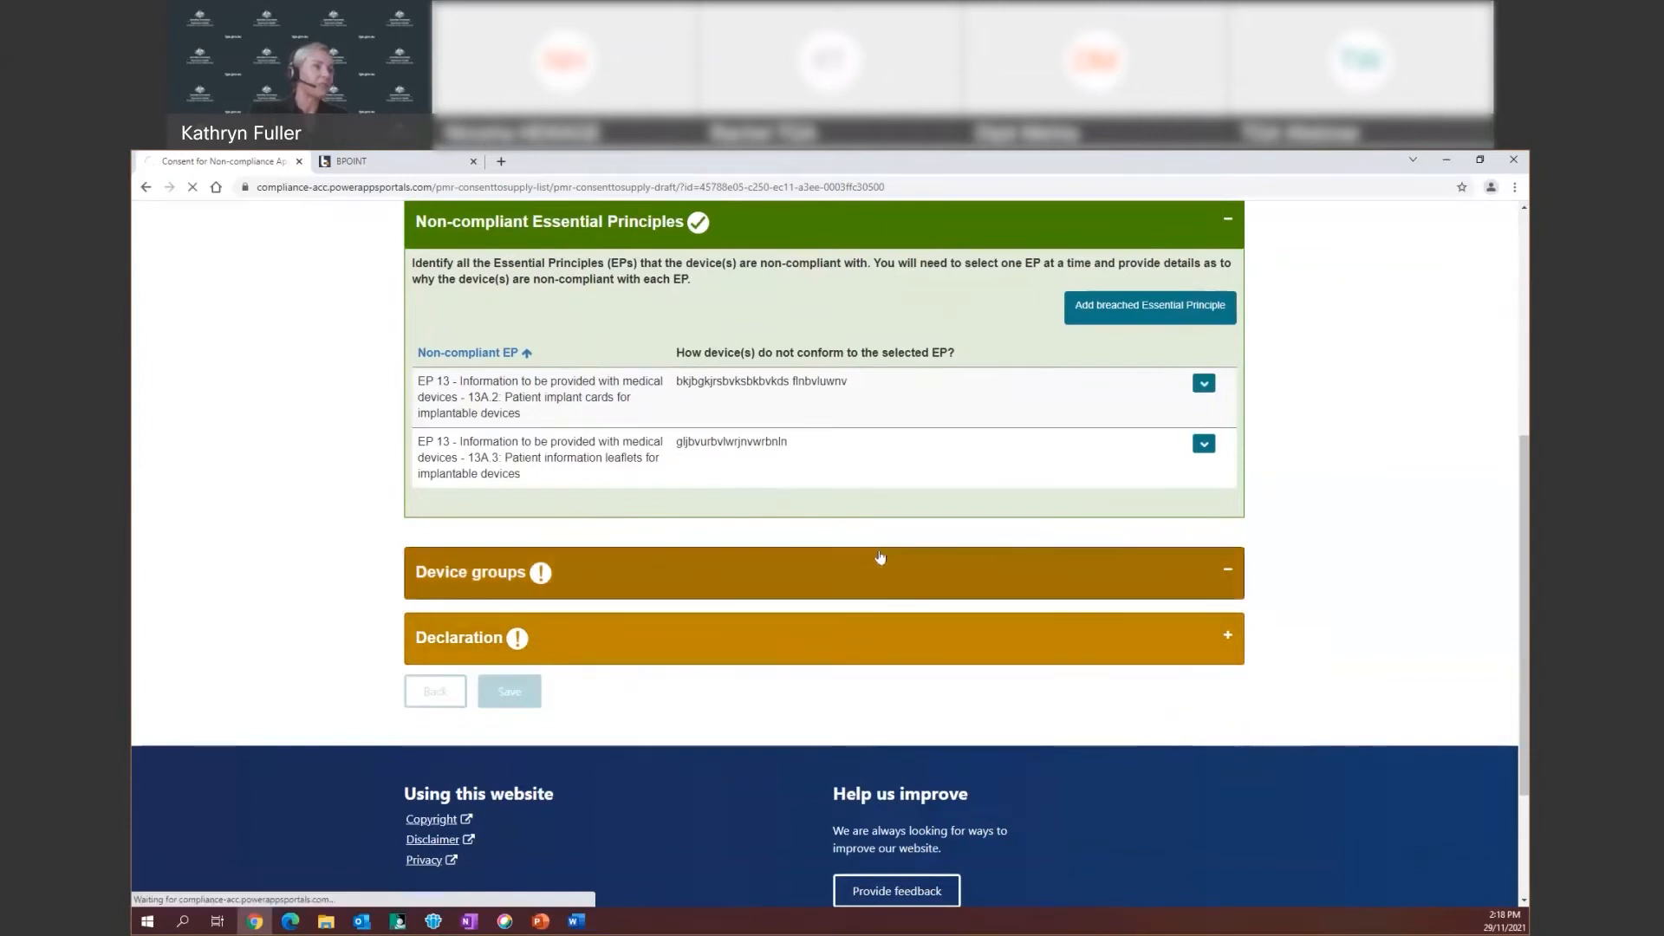
Scroll the reloaded draft to view the sections: two complete, Device groups and Declaration still flagged
scroll(1009, 579, "down", 2)
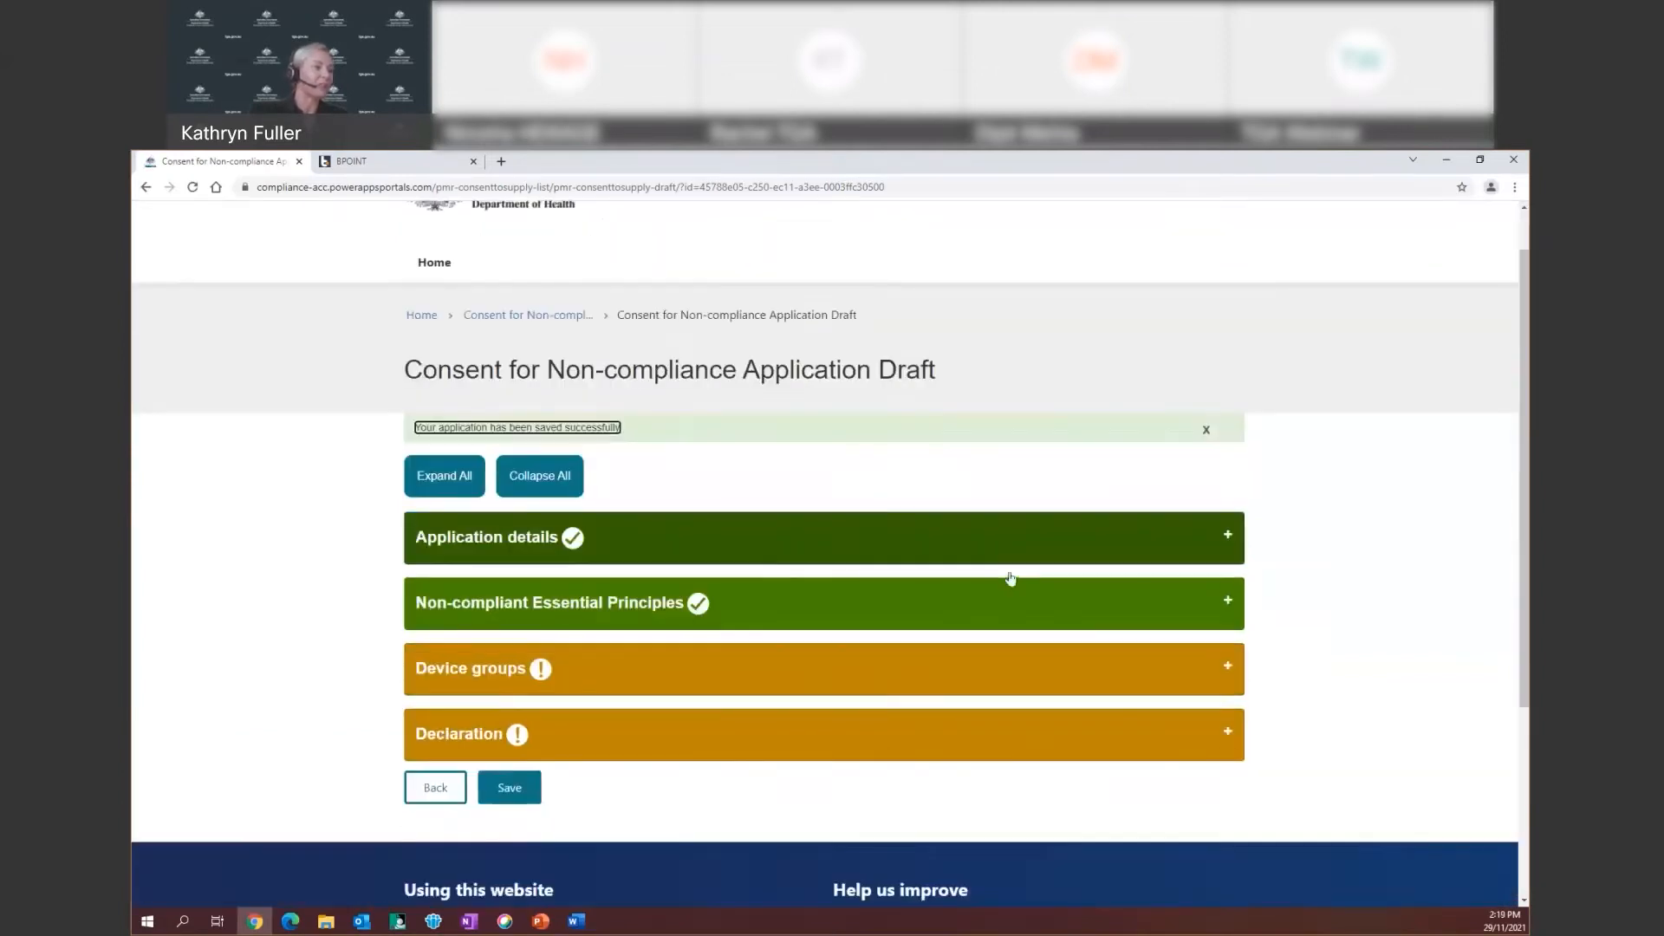
scroll(1009, 579, "down", 1)
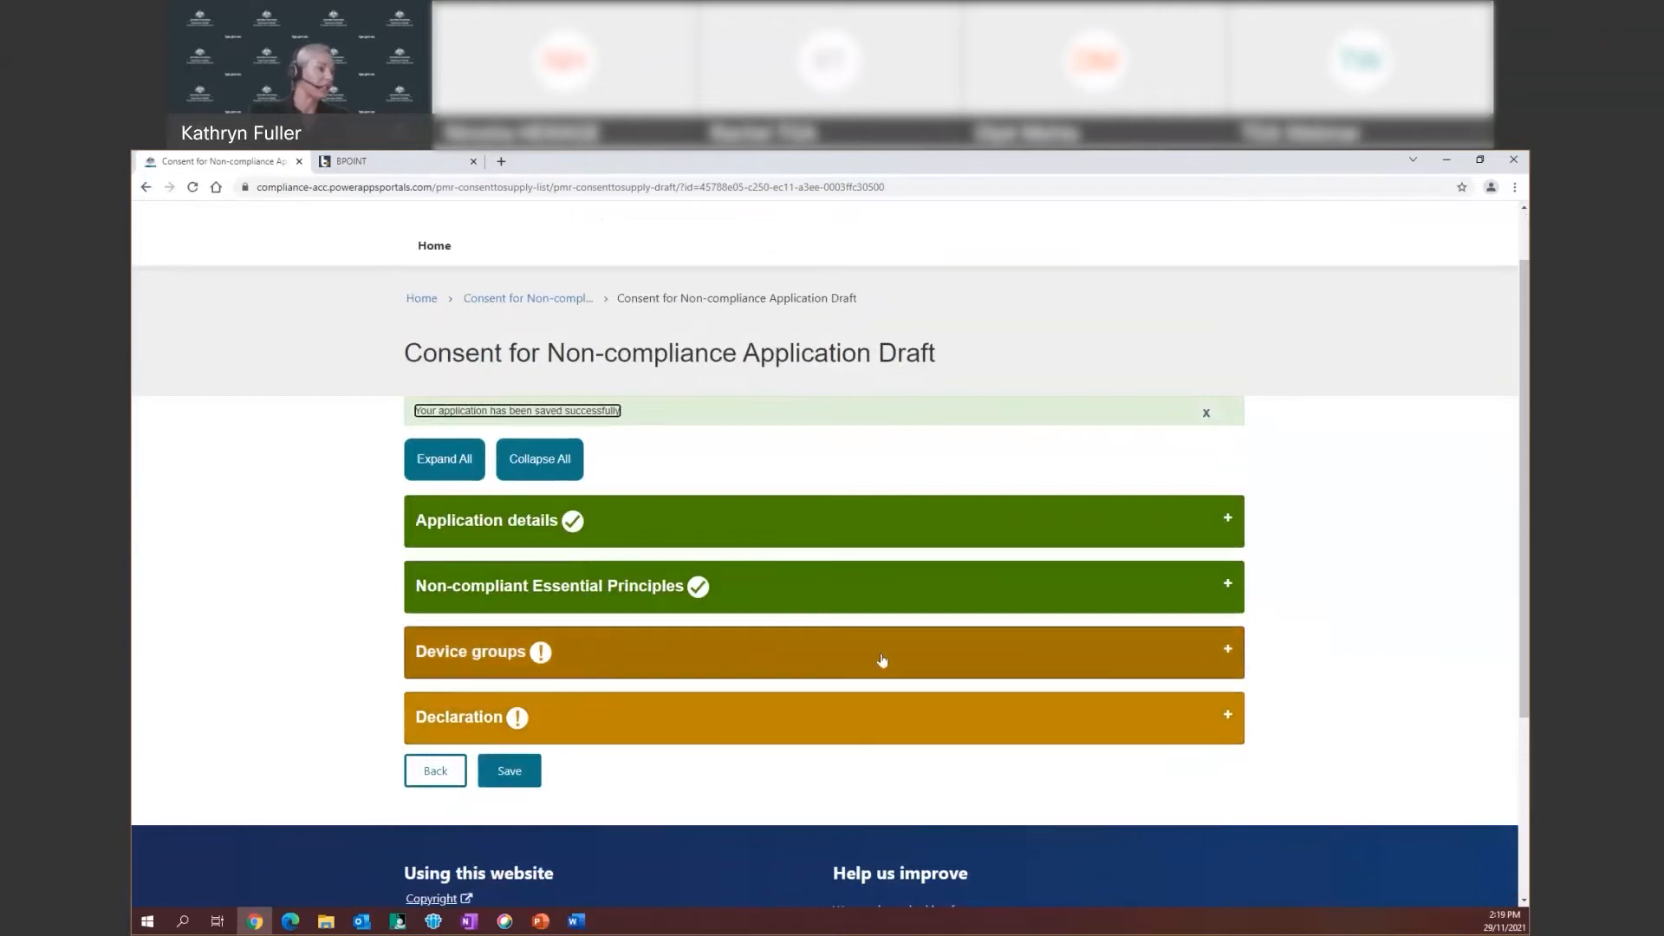
Expand the Device groups section, which shows no device groups recorded yet
left_click(818, 658)
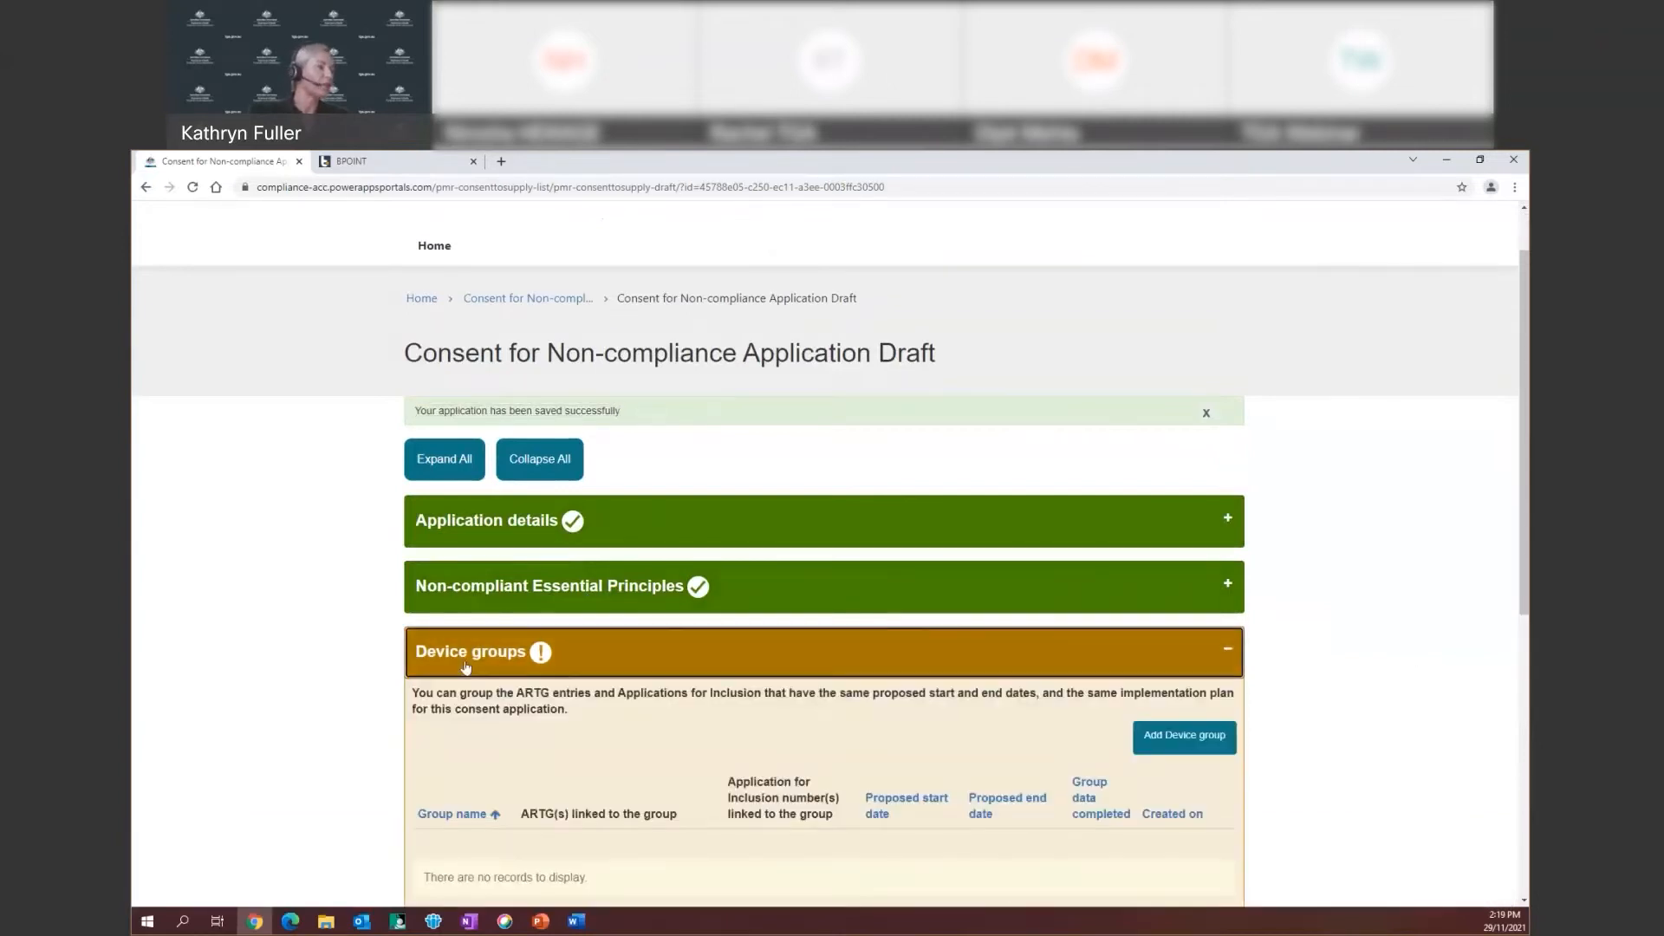
scroll(464, 663, "down", 2)
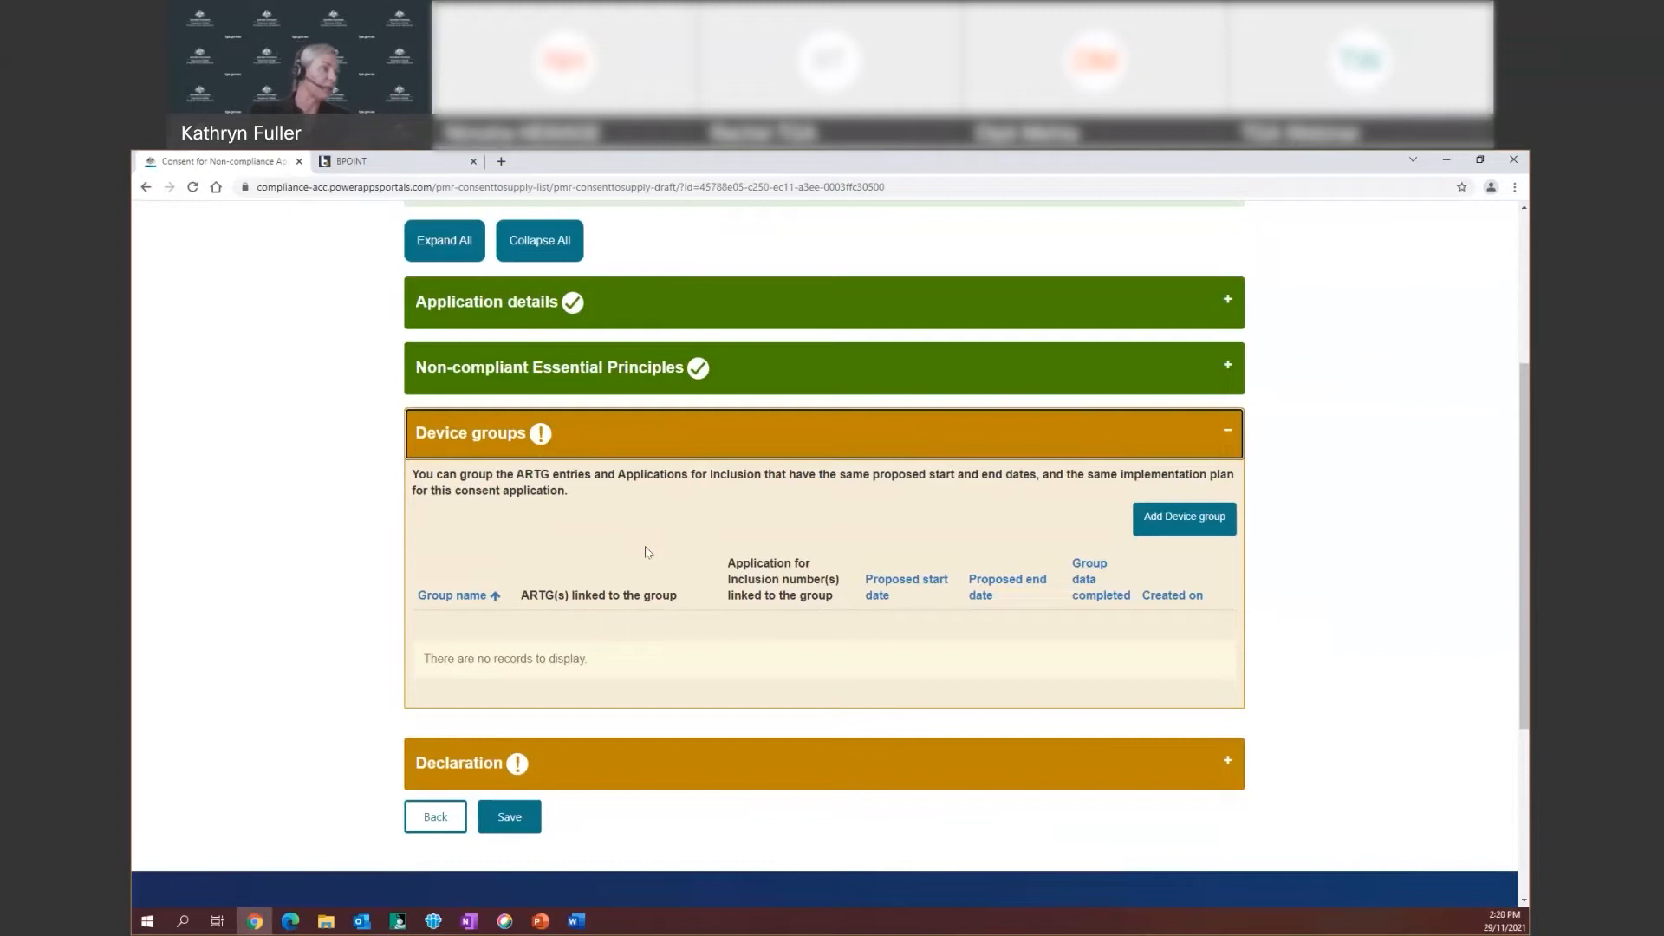
Create a new device group named 'Group 1' and save it
left_click(1176, 518)
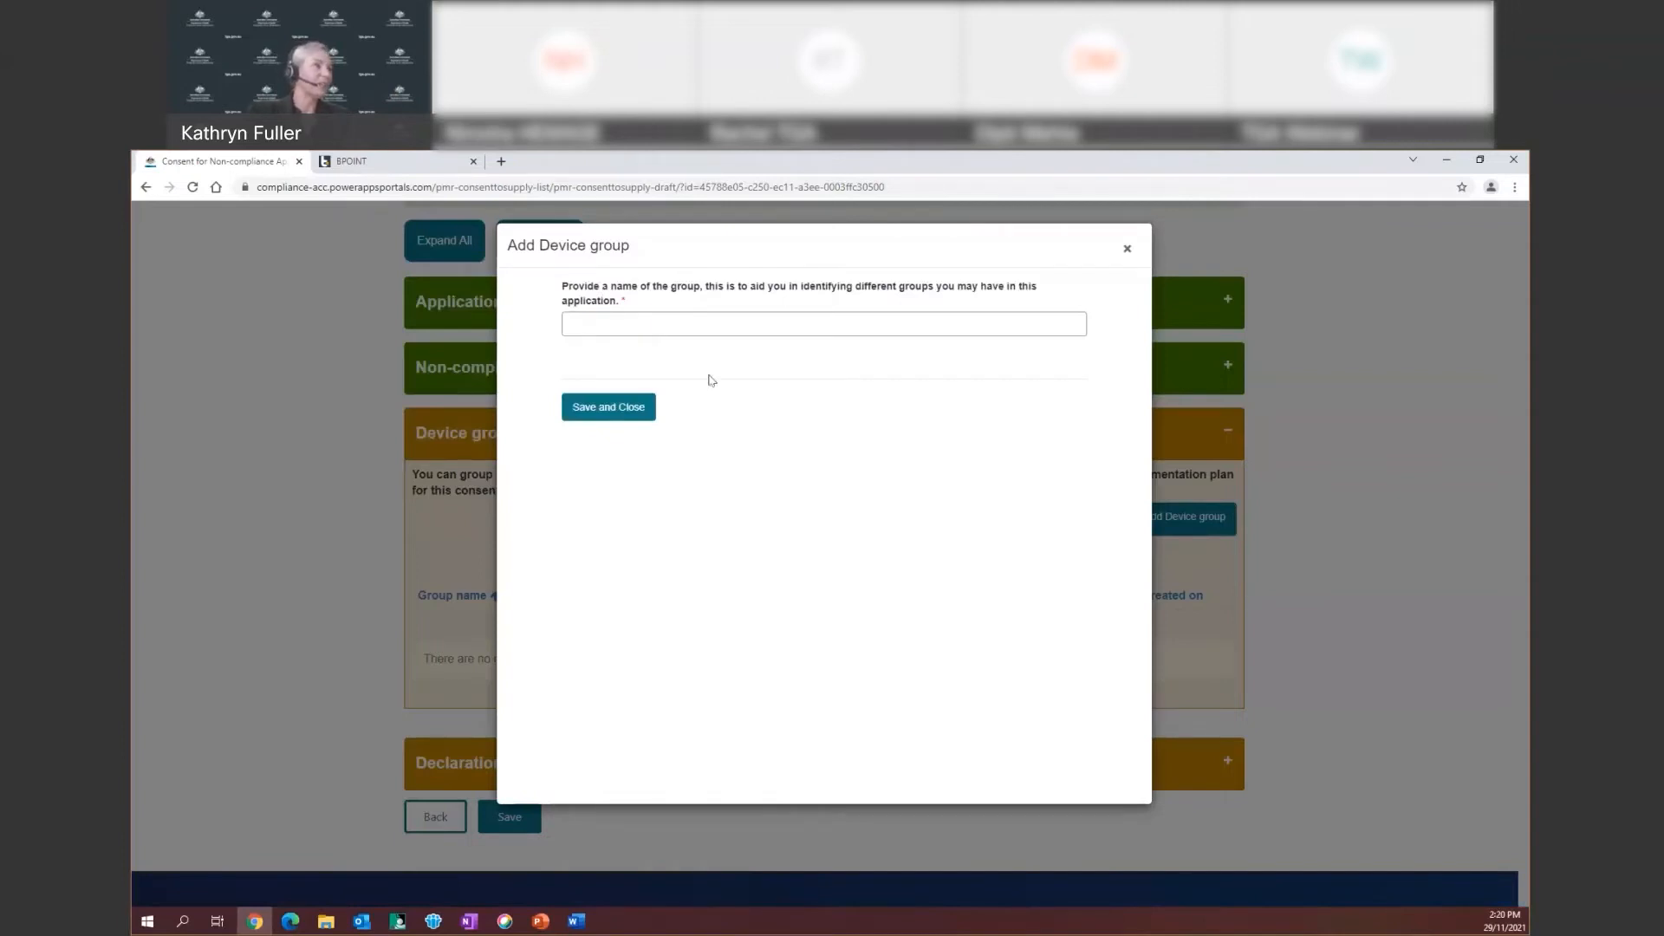
left_click(598, 324)
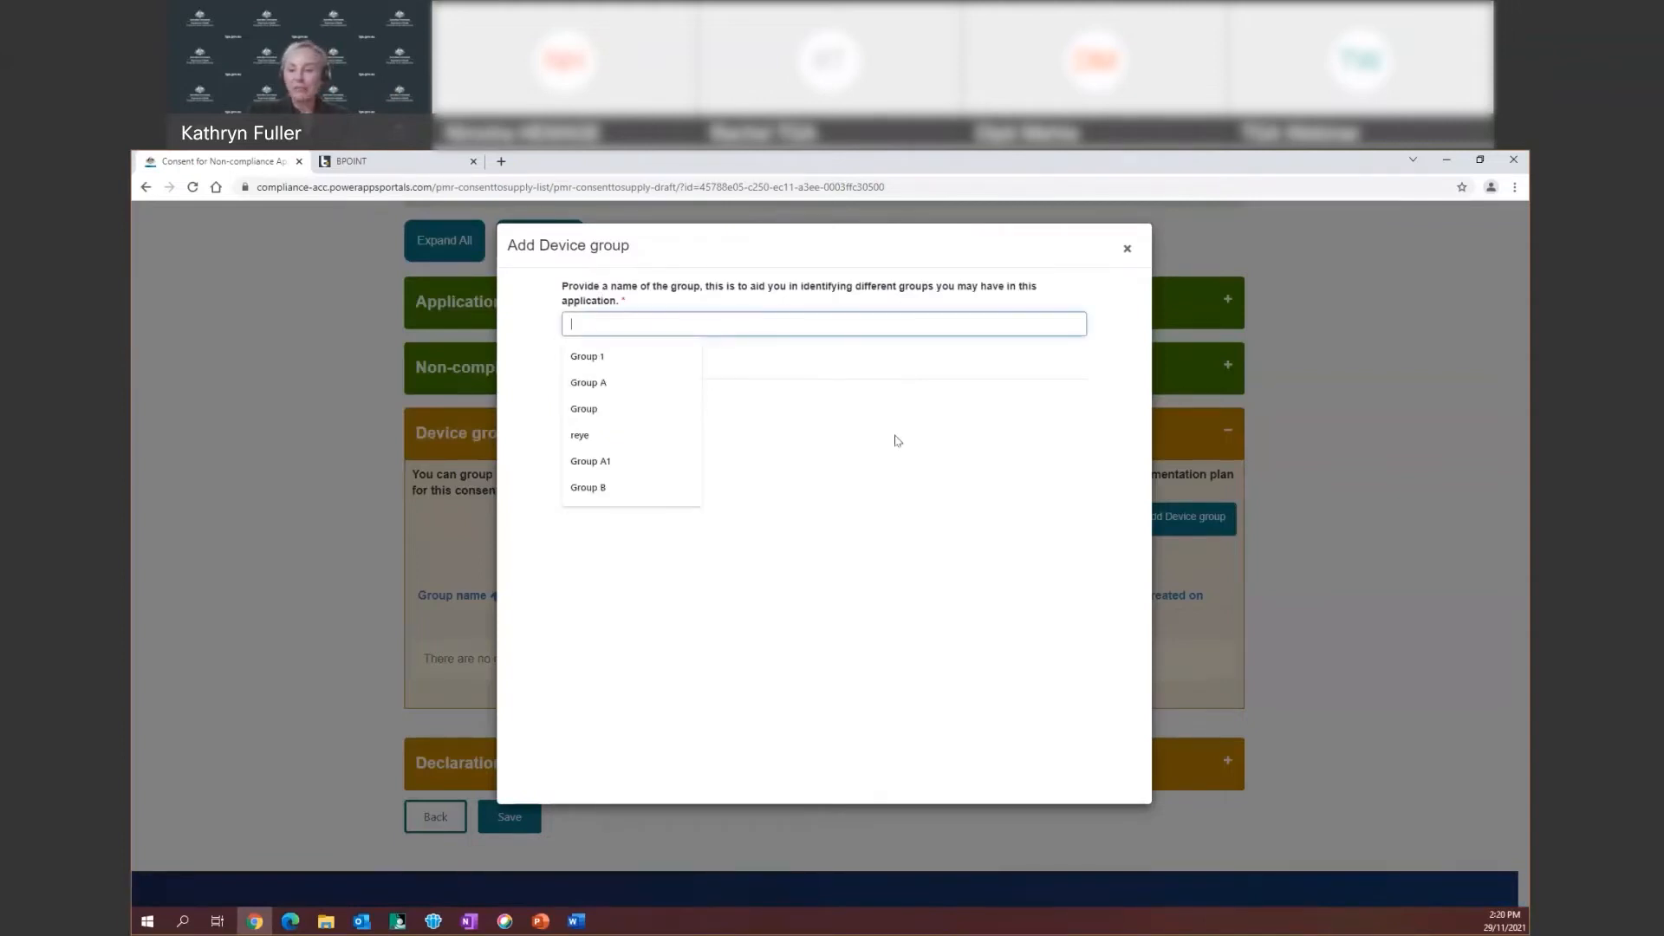
left_click(618, 357)
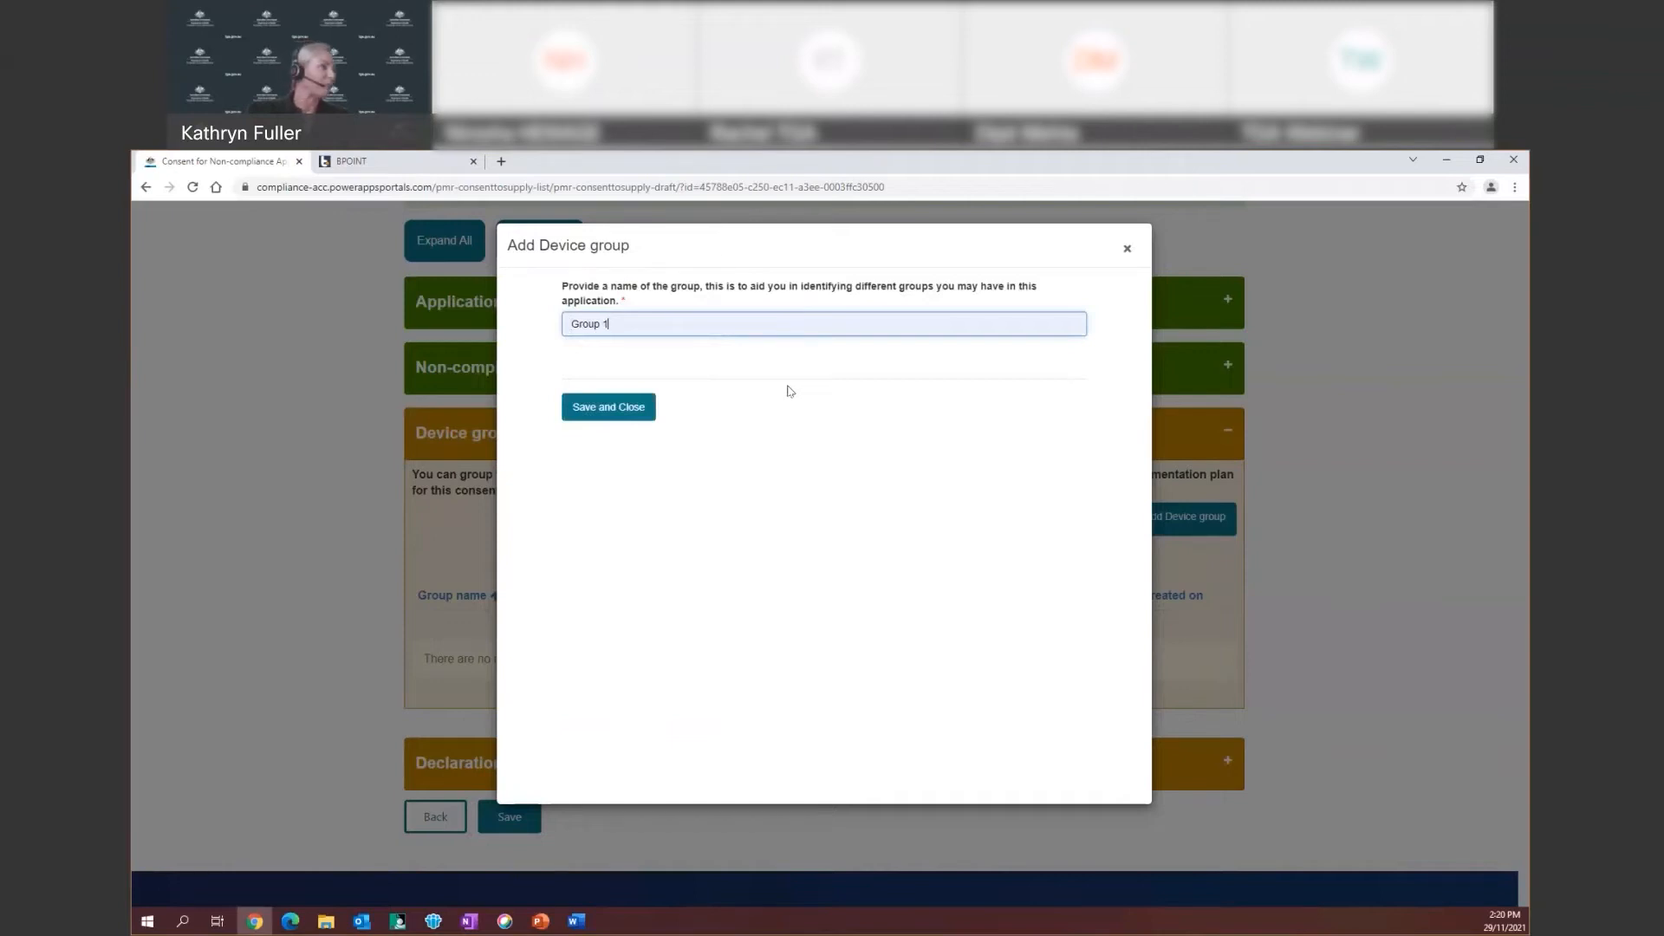
left_click(604, 419)
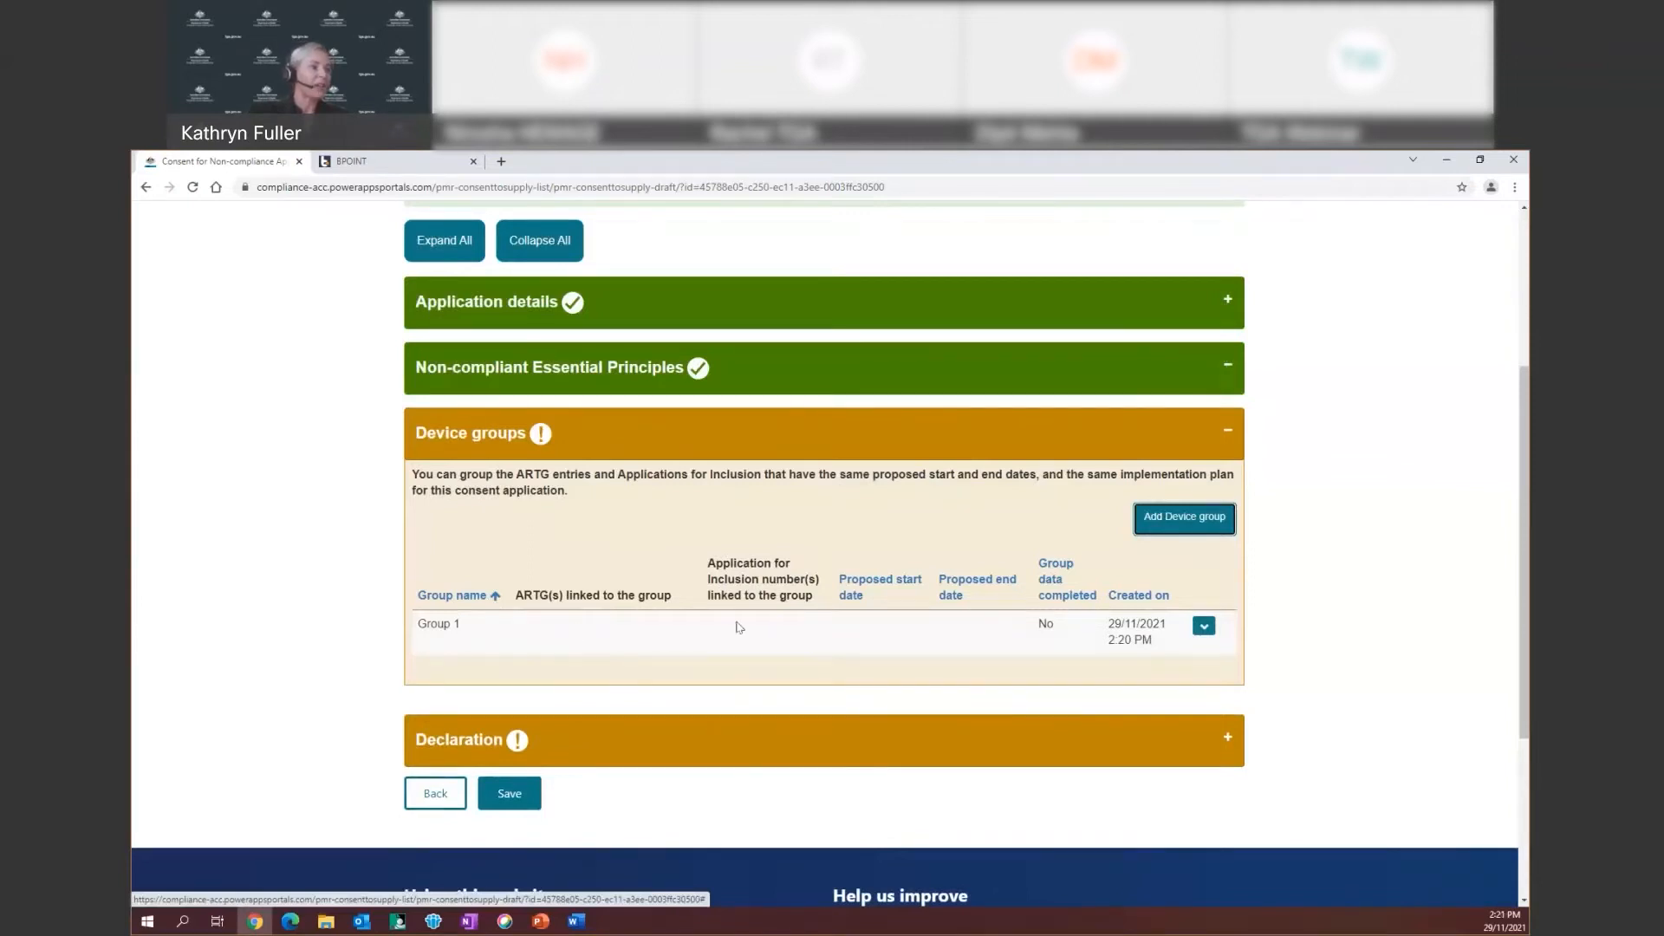
Open Group 1's edit form, which requires at least one ARTG or Application for Inclusion
left_click(1205, 628)
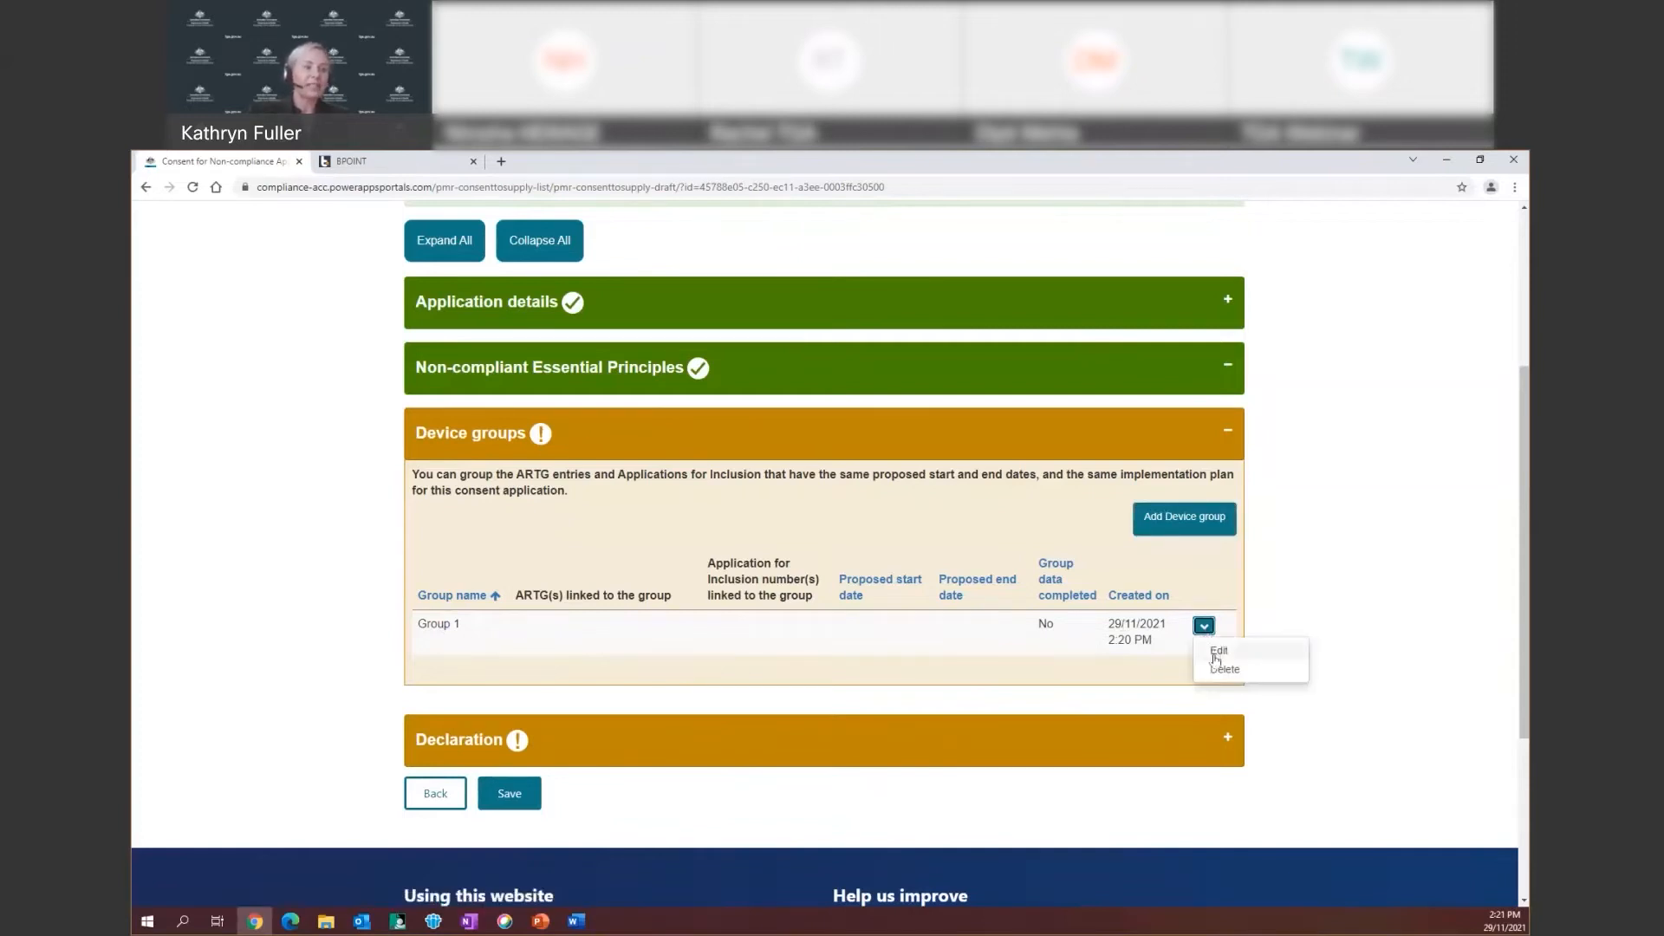
left_click(1217, 651)
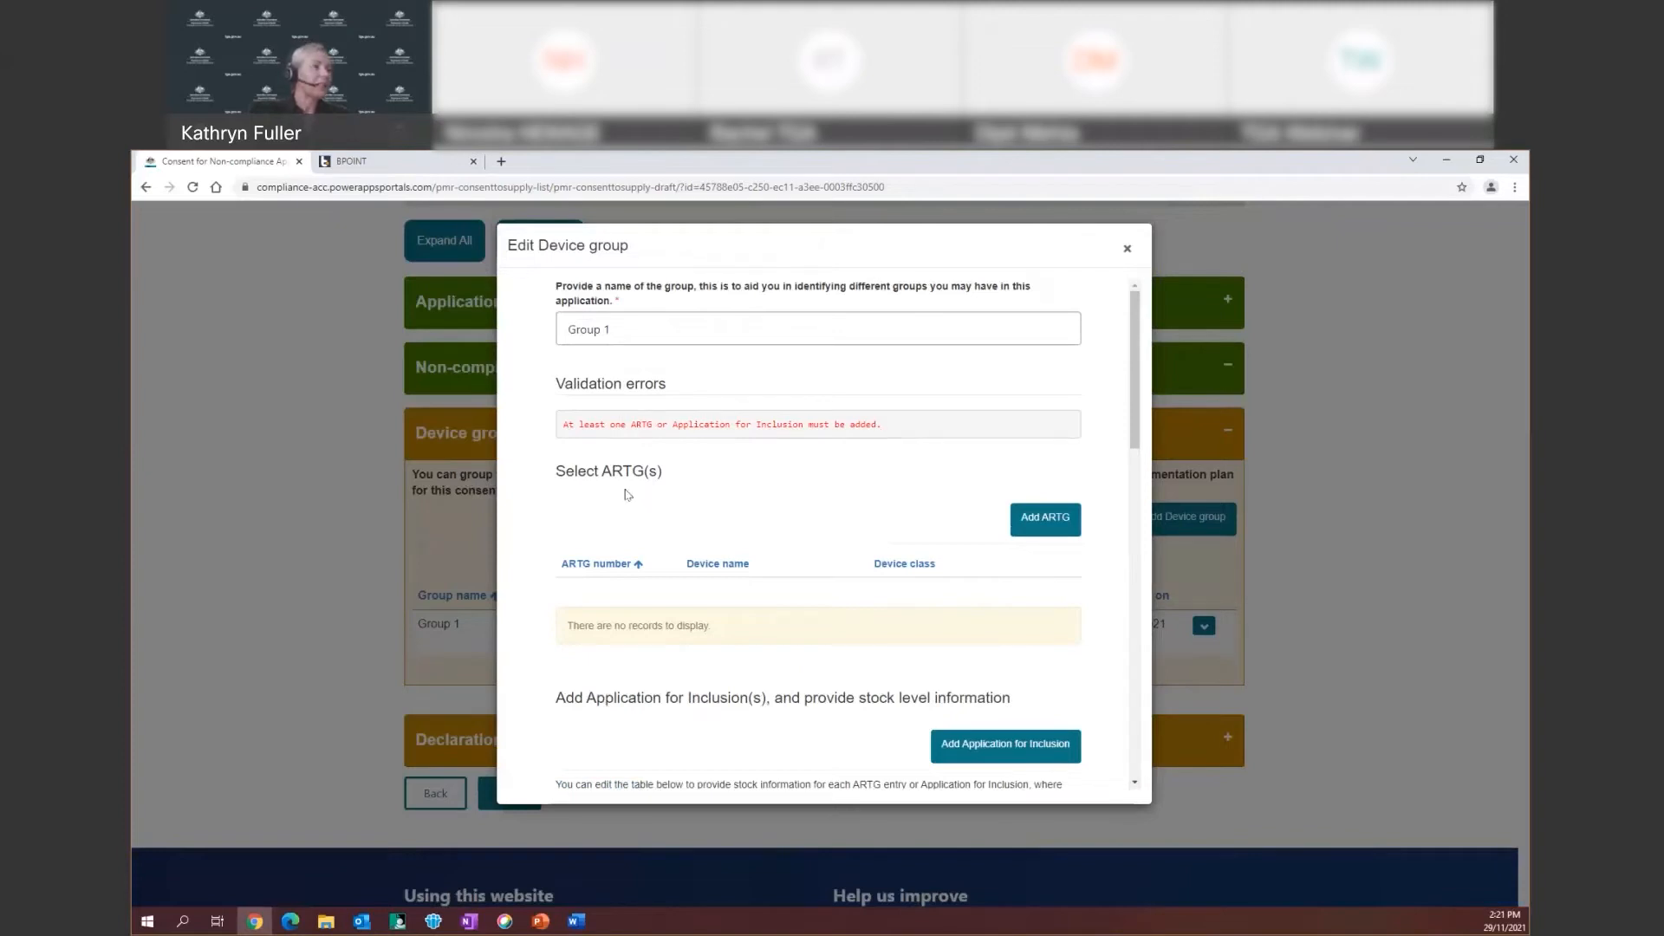
scroll(628, 495, "down", 1)
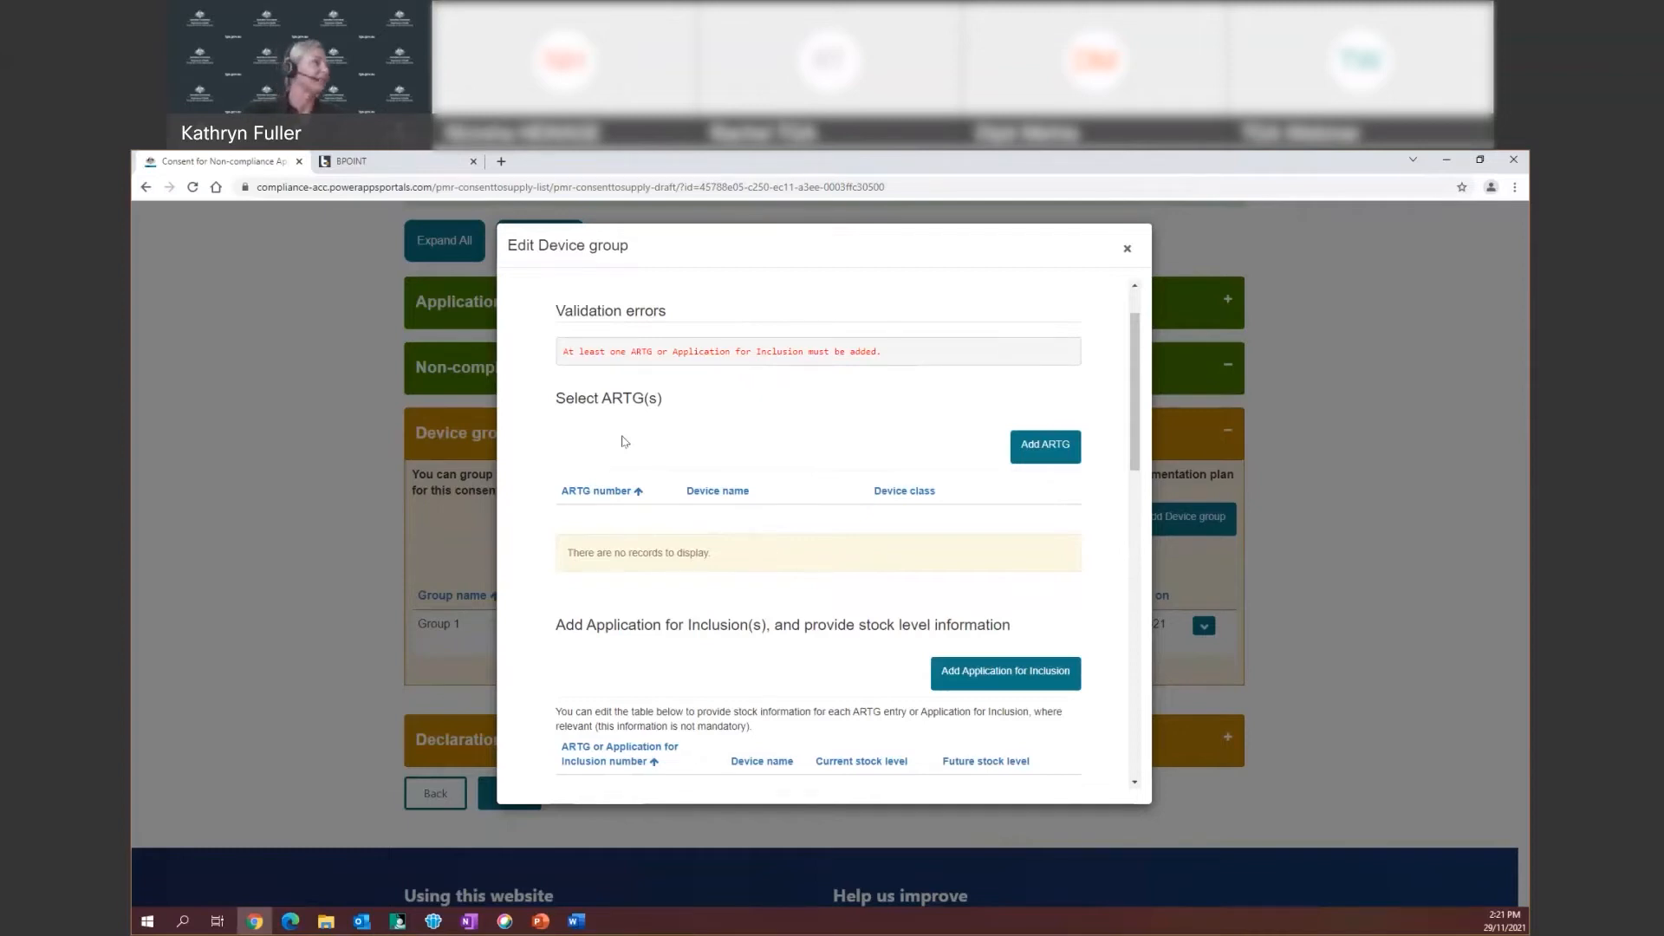
In the ARTG picker, tick ARTG 116175 (gauze compress) and 116176 (compression dressing)
left_click(1028, 452)
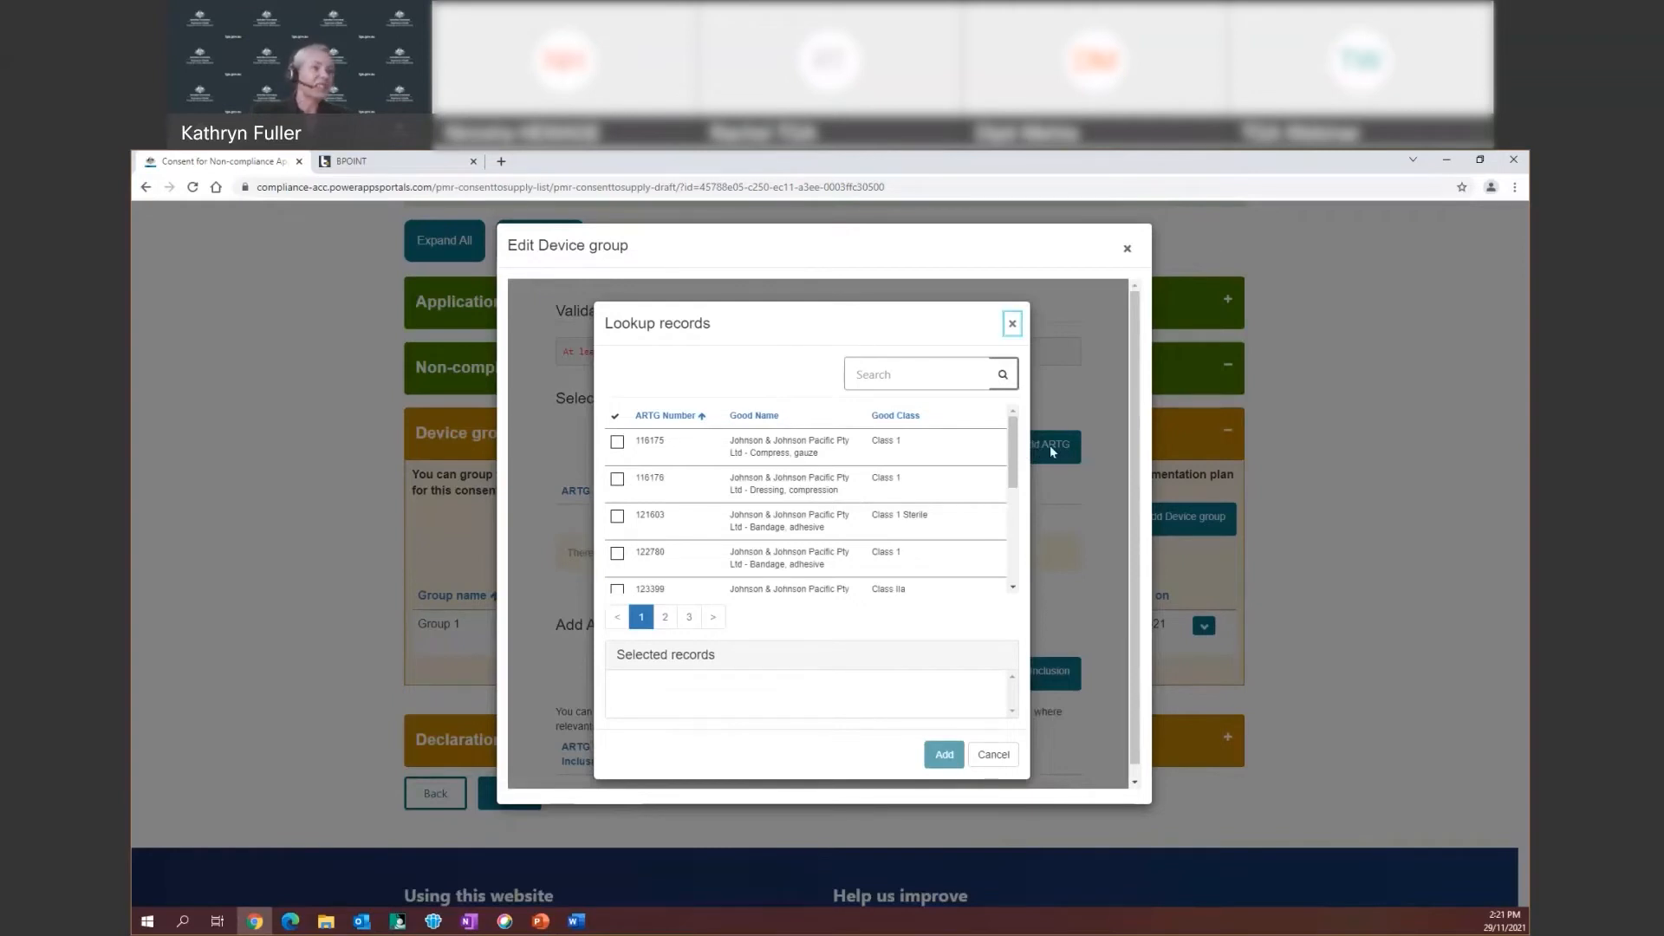
left_click(628, 443)
left_click(618, 481)
left_click(617, 516)
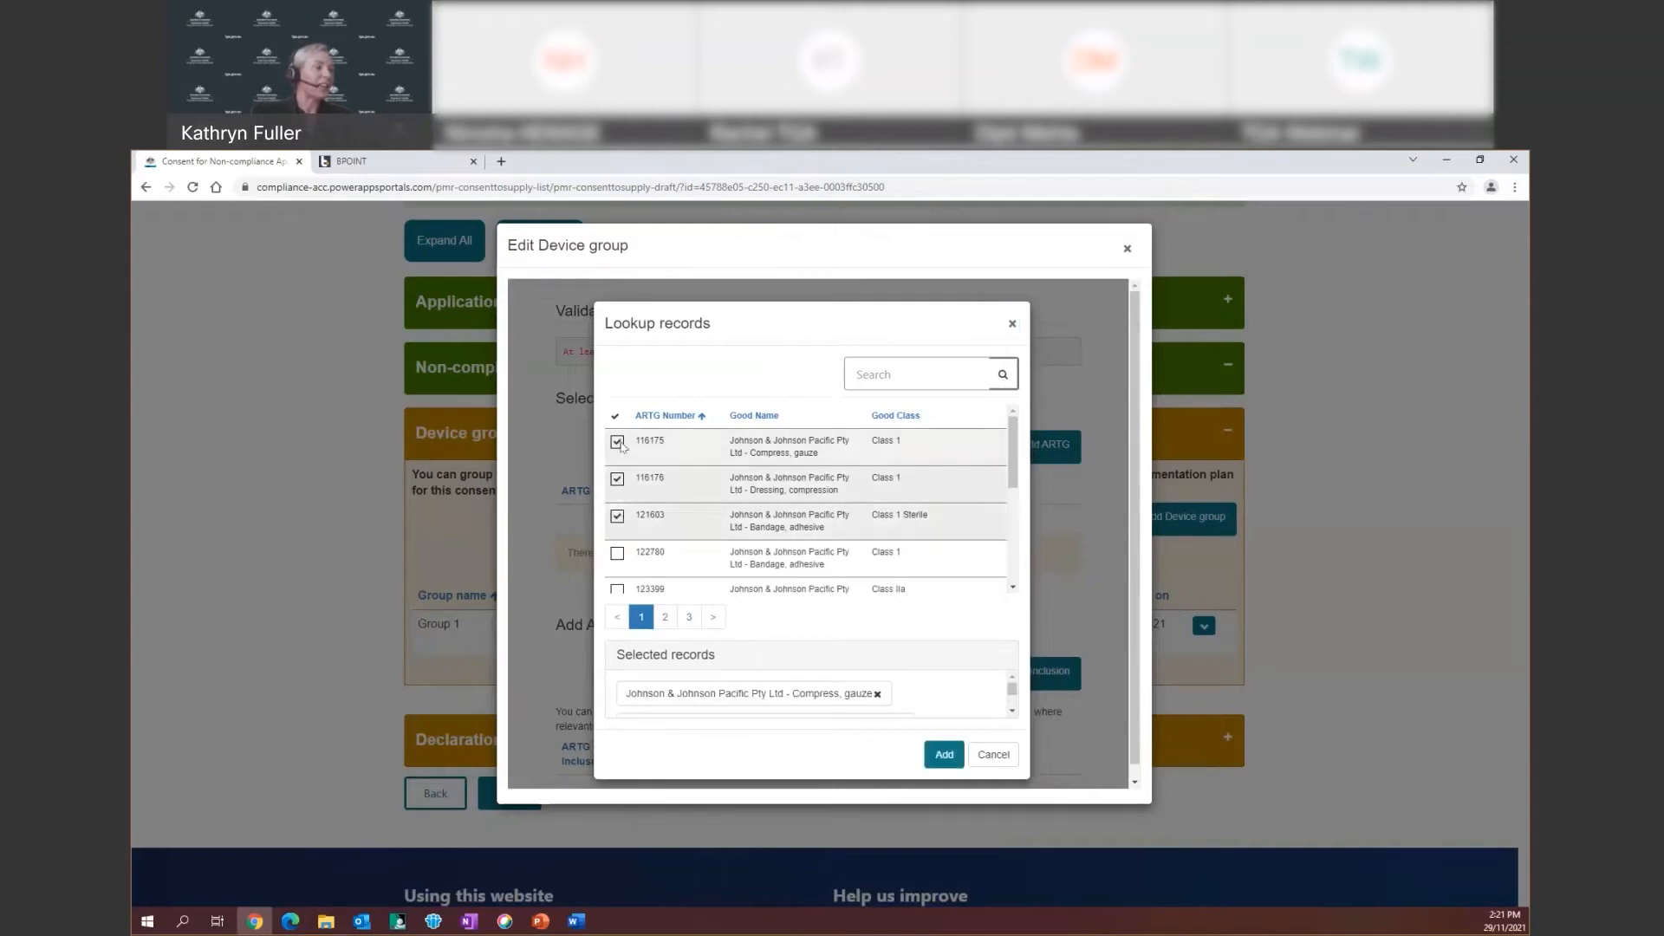
left_click(617, 479)
left_click(617, 517)
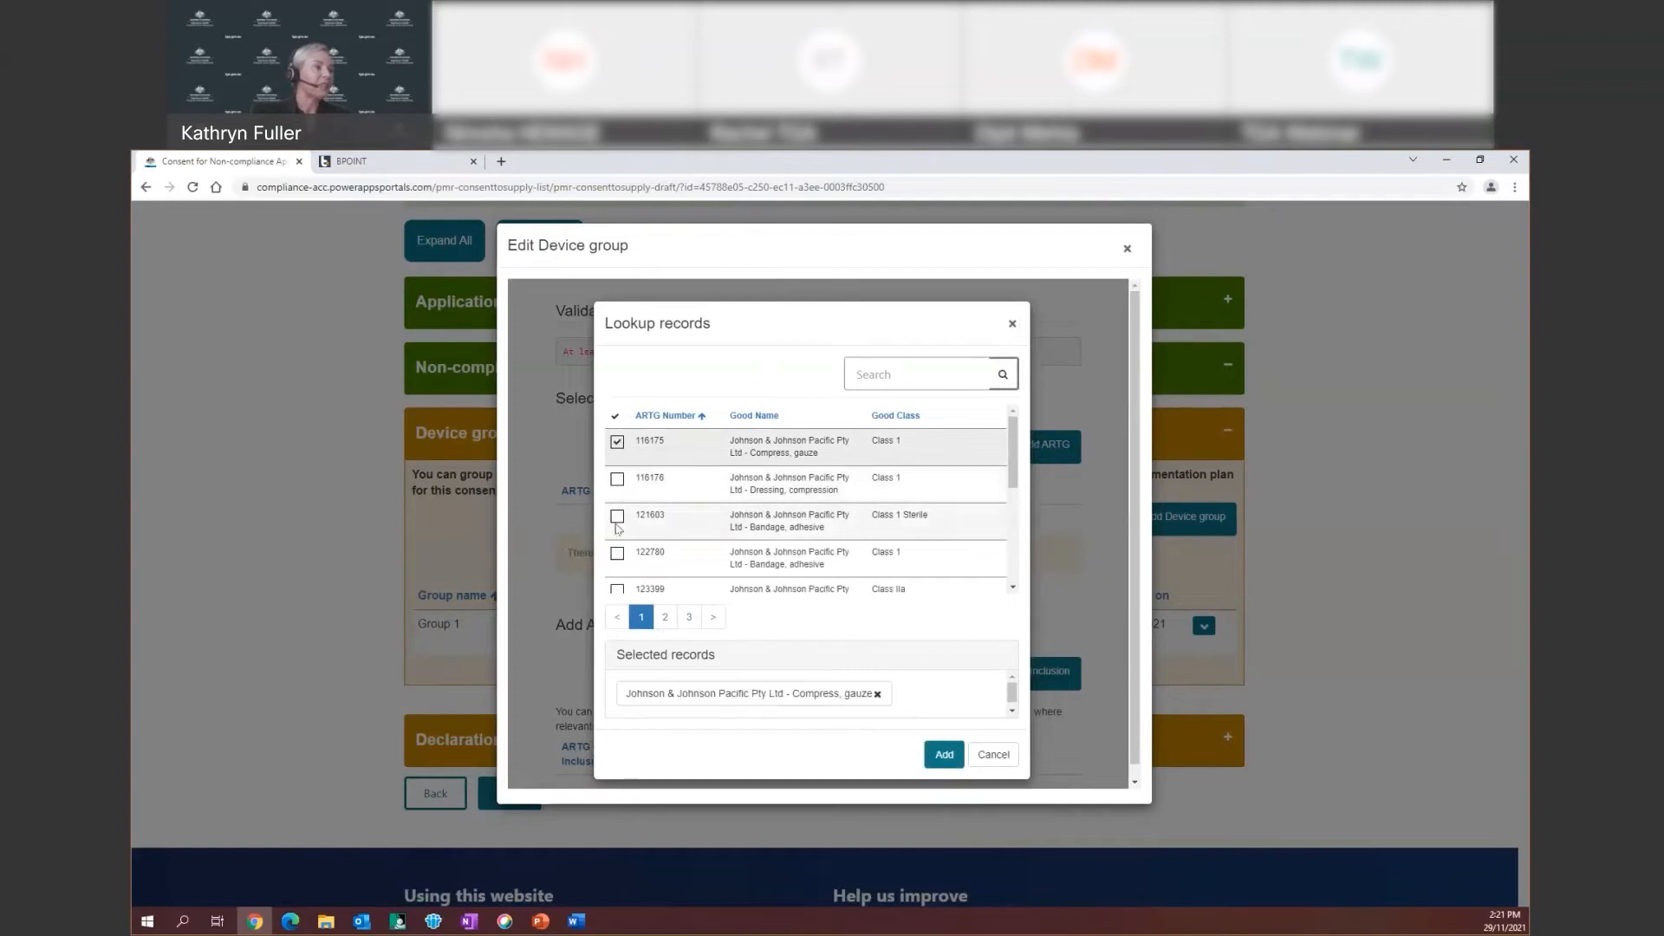
left_click(617, 516)
left_click(617, 517)
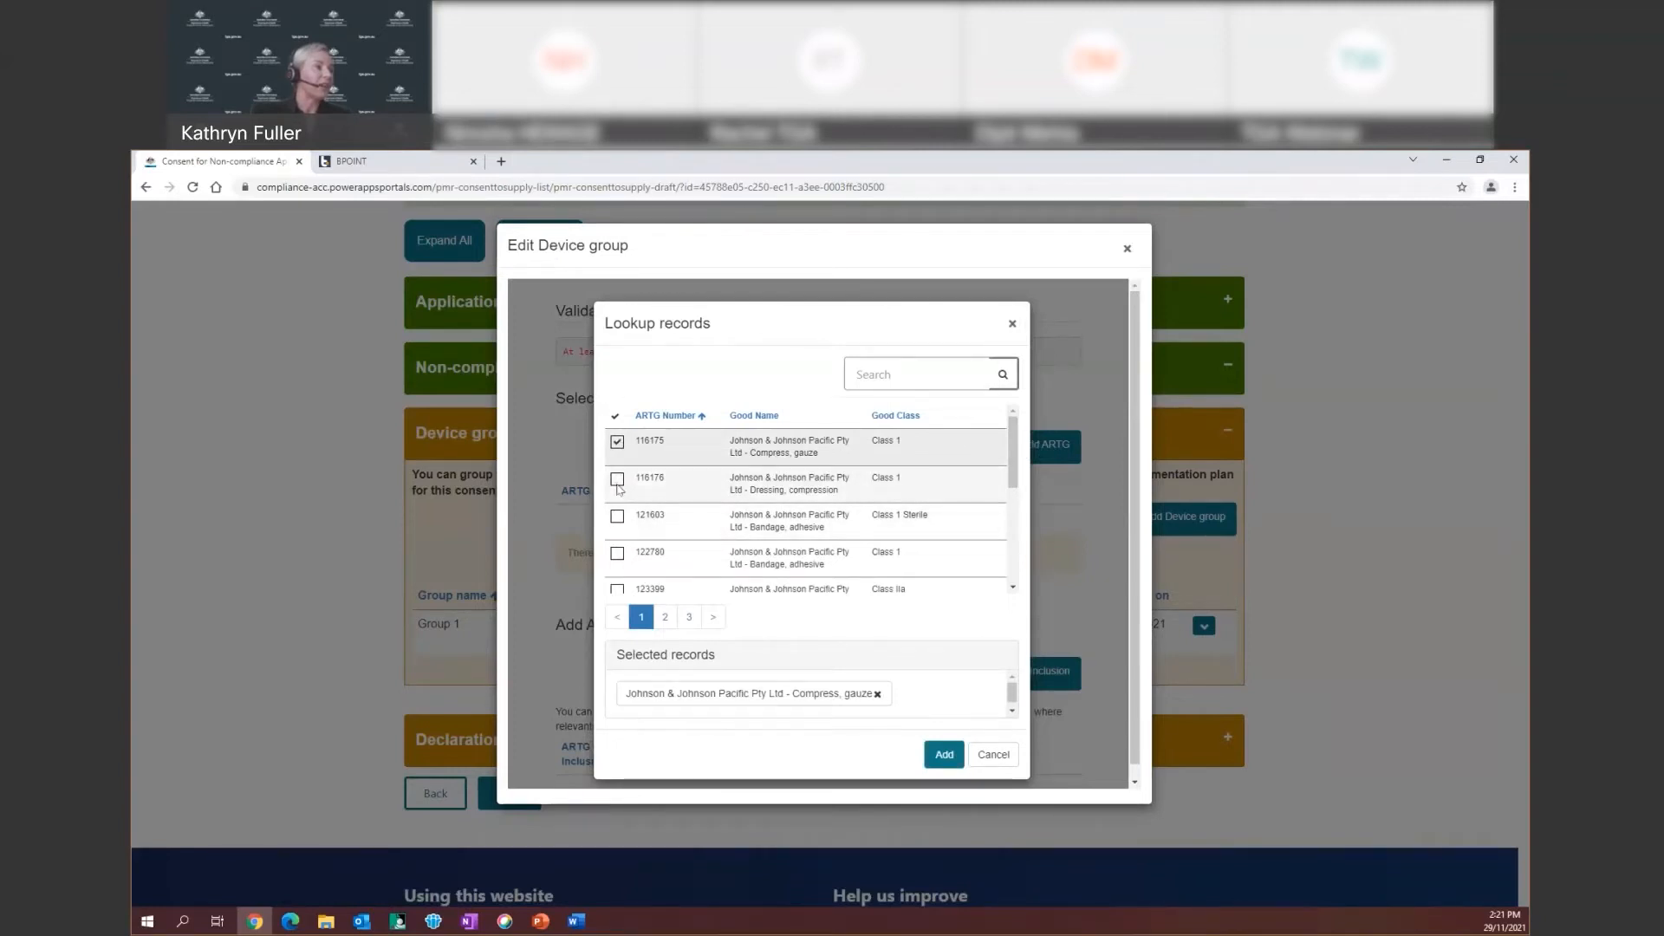
left_click(617, 481)
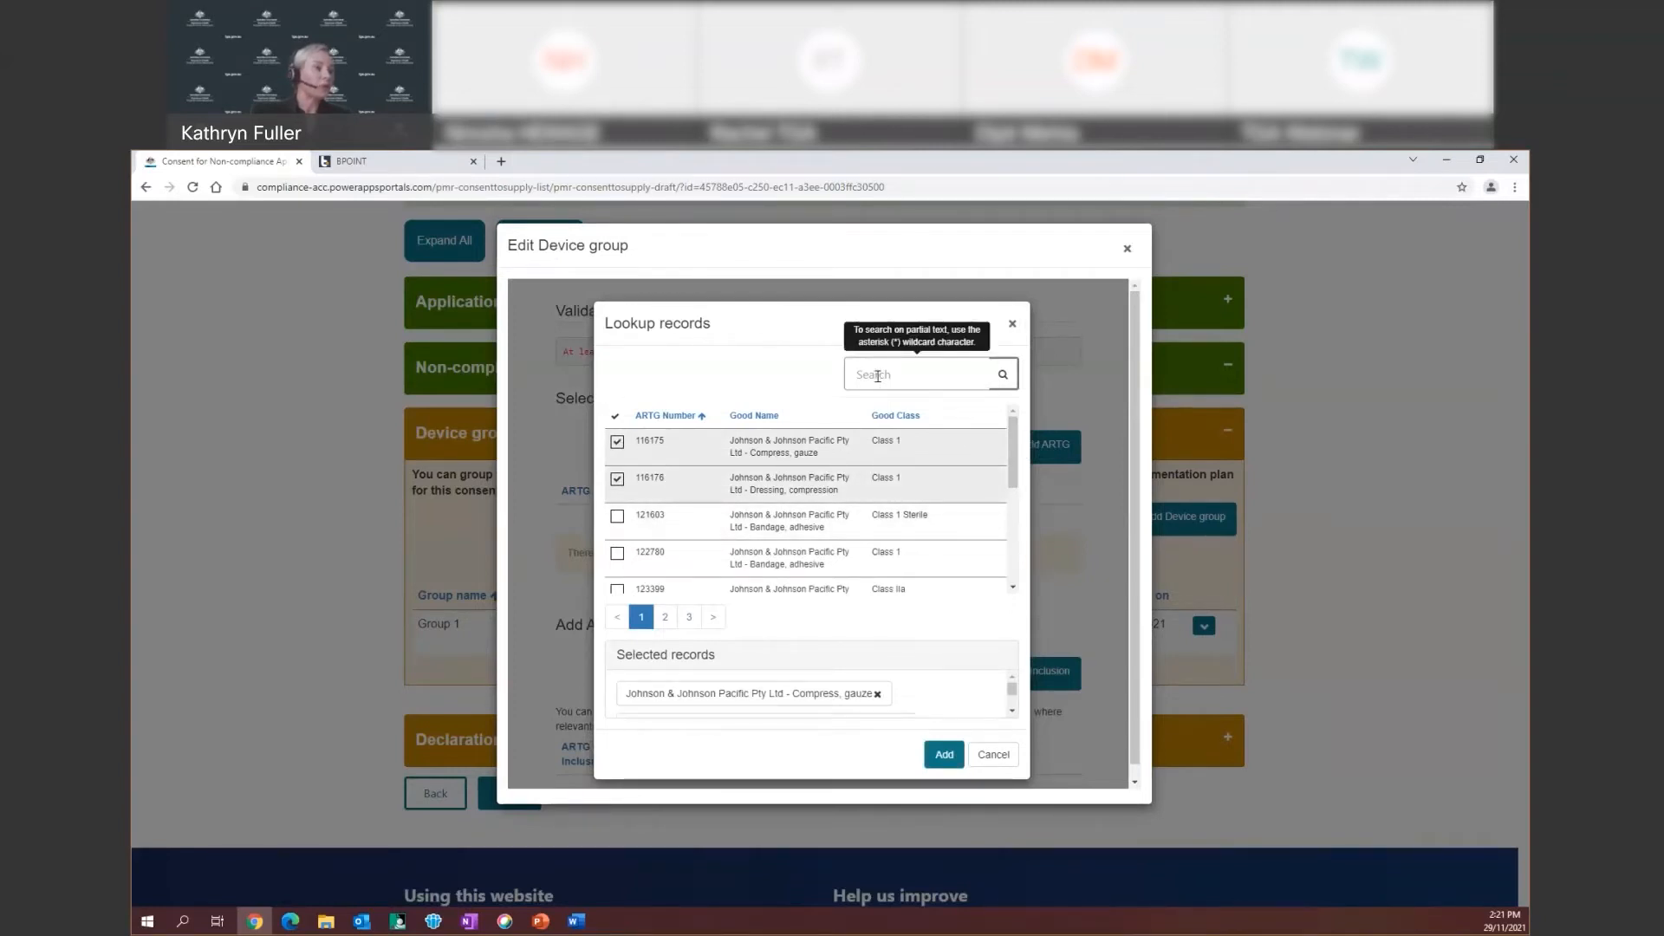
Search for 'Class III', tick nasal spray ARTG 157267, and add all selections to Group 1
left_click(855, 374)
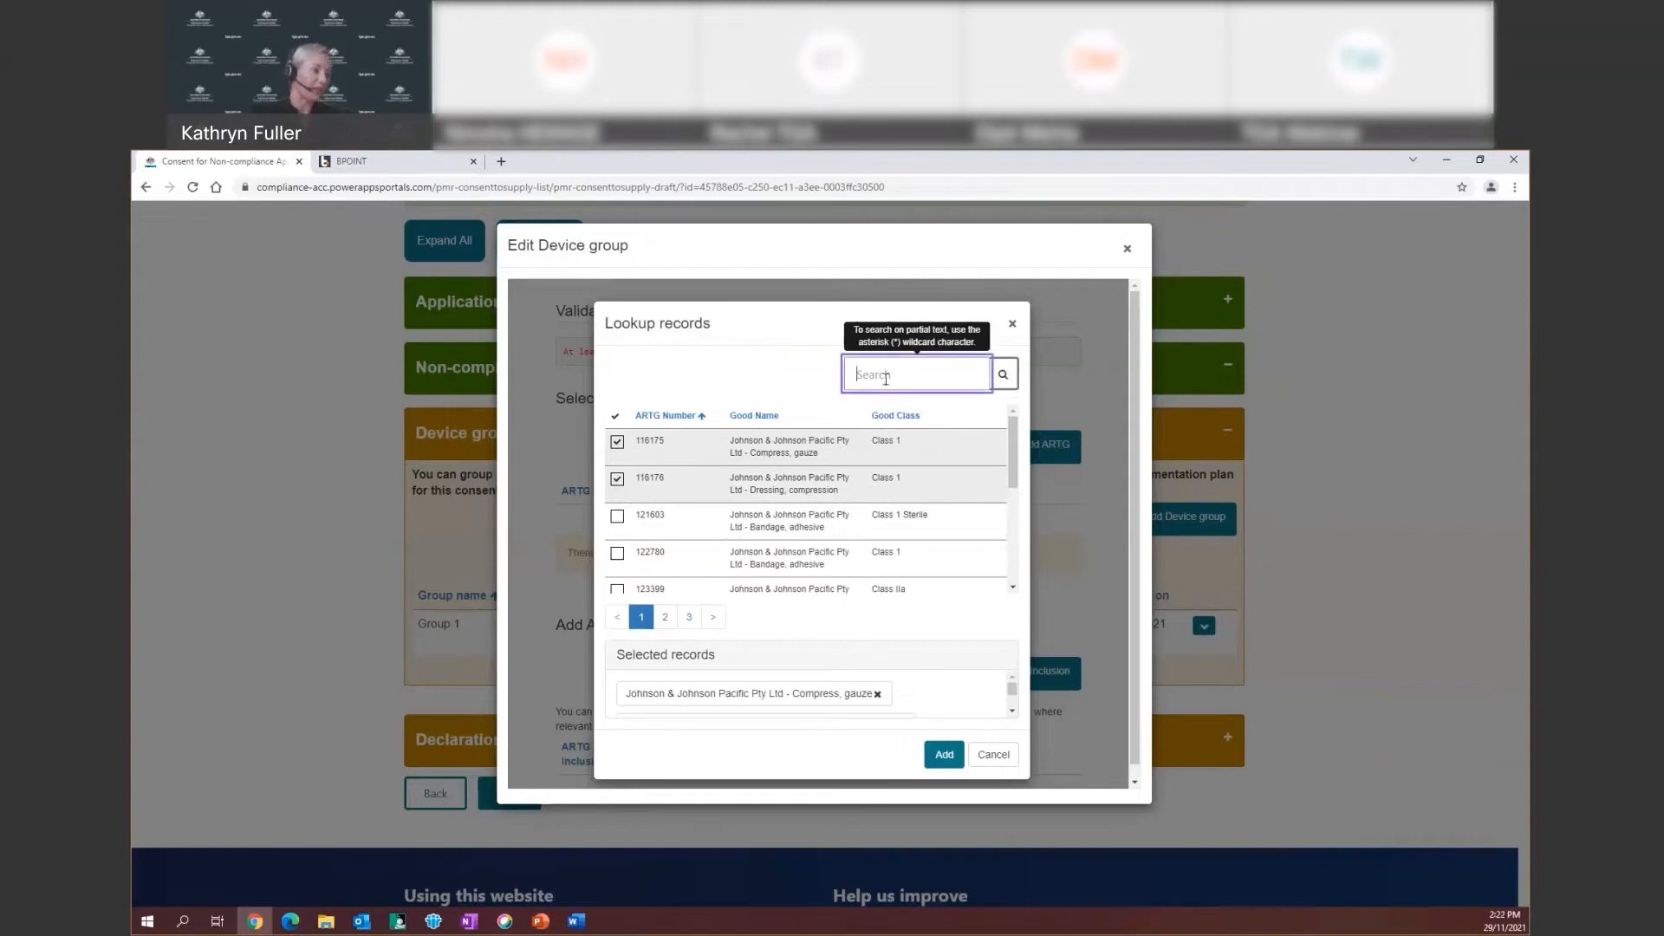
type("Class I")
key("Return")
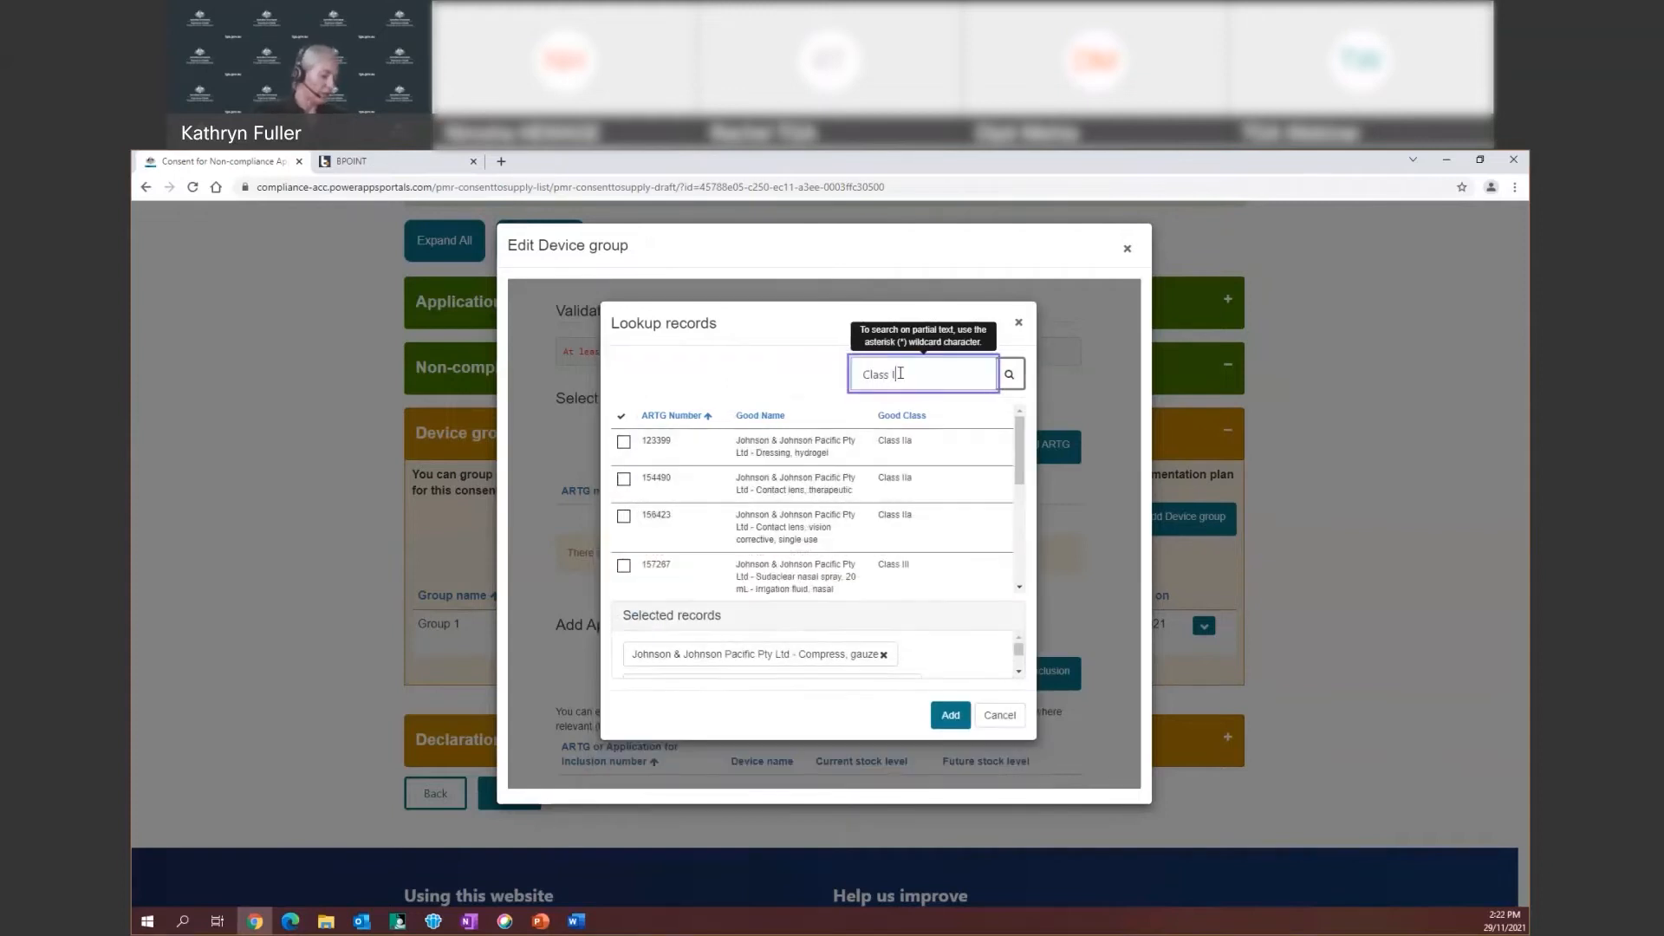
type("II")
left_click(1009, 375)
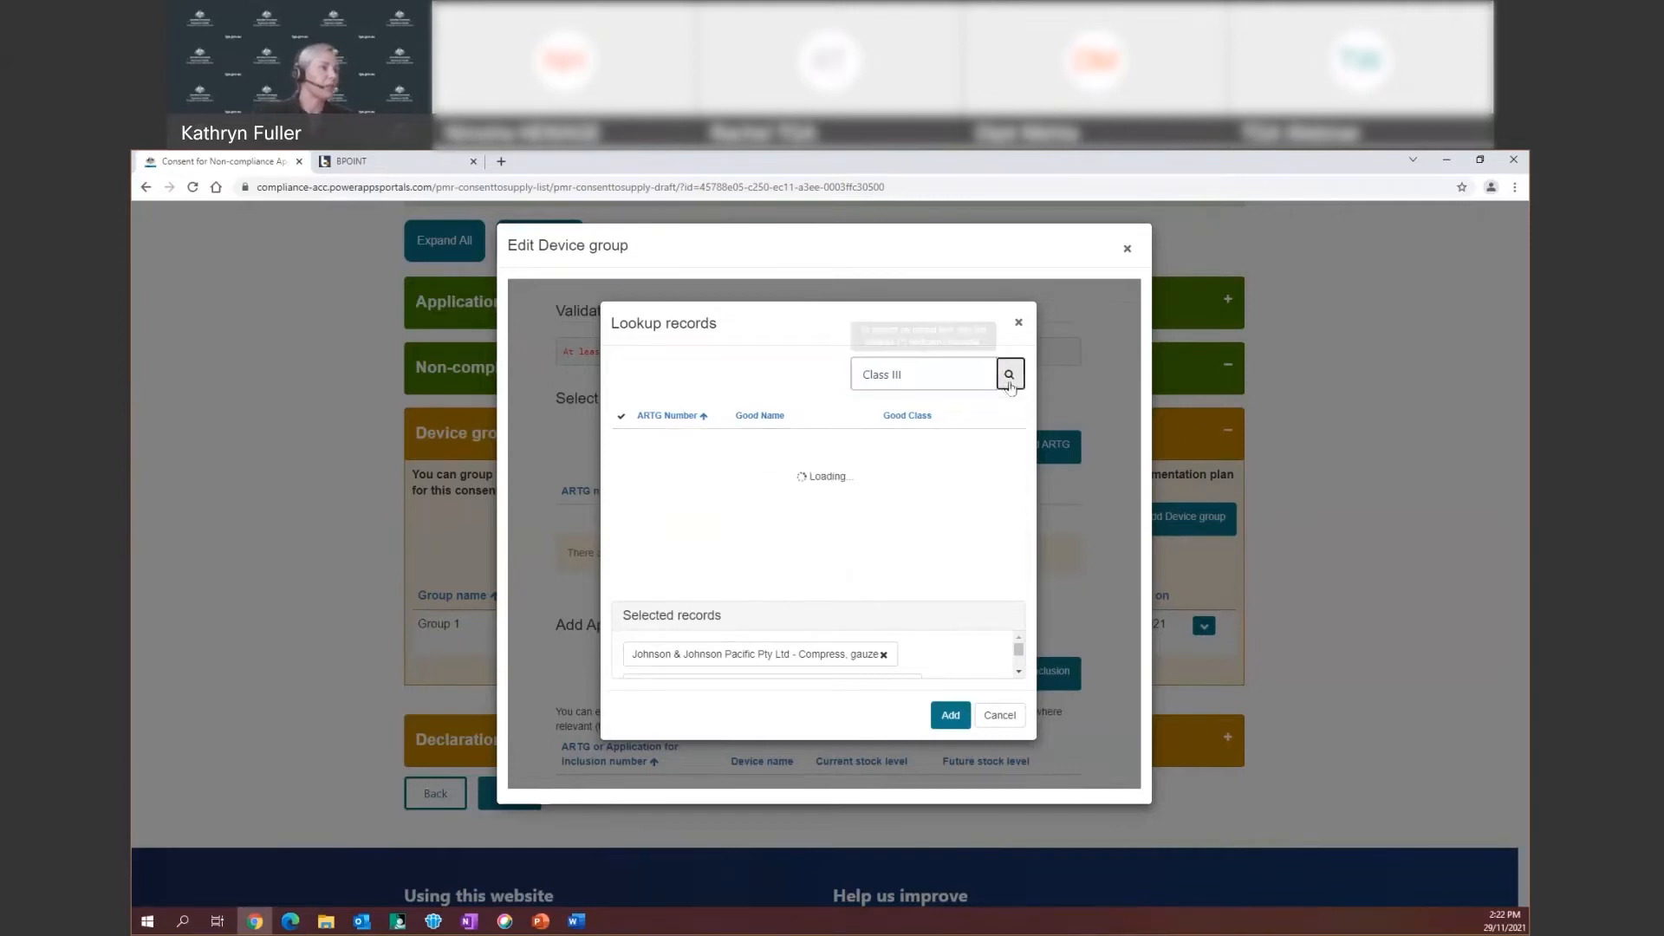
left_click(624, 443)
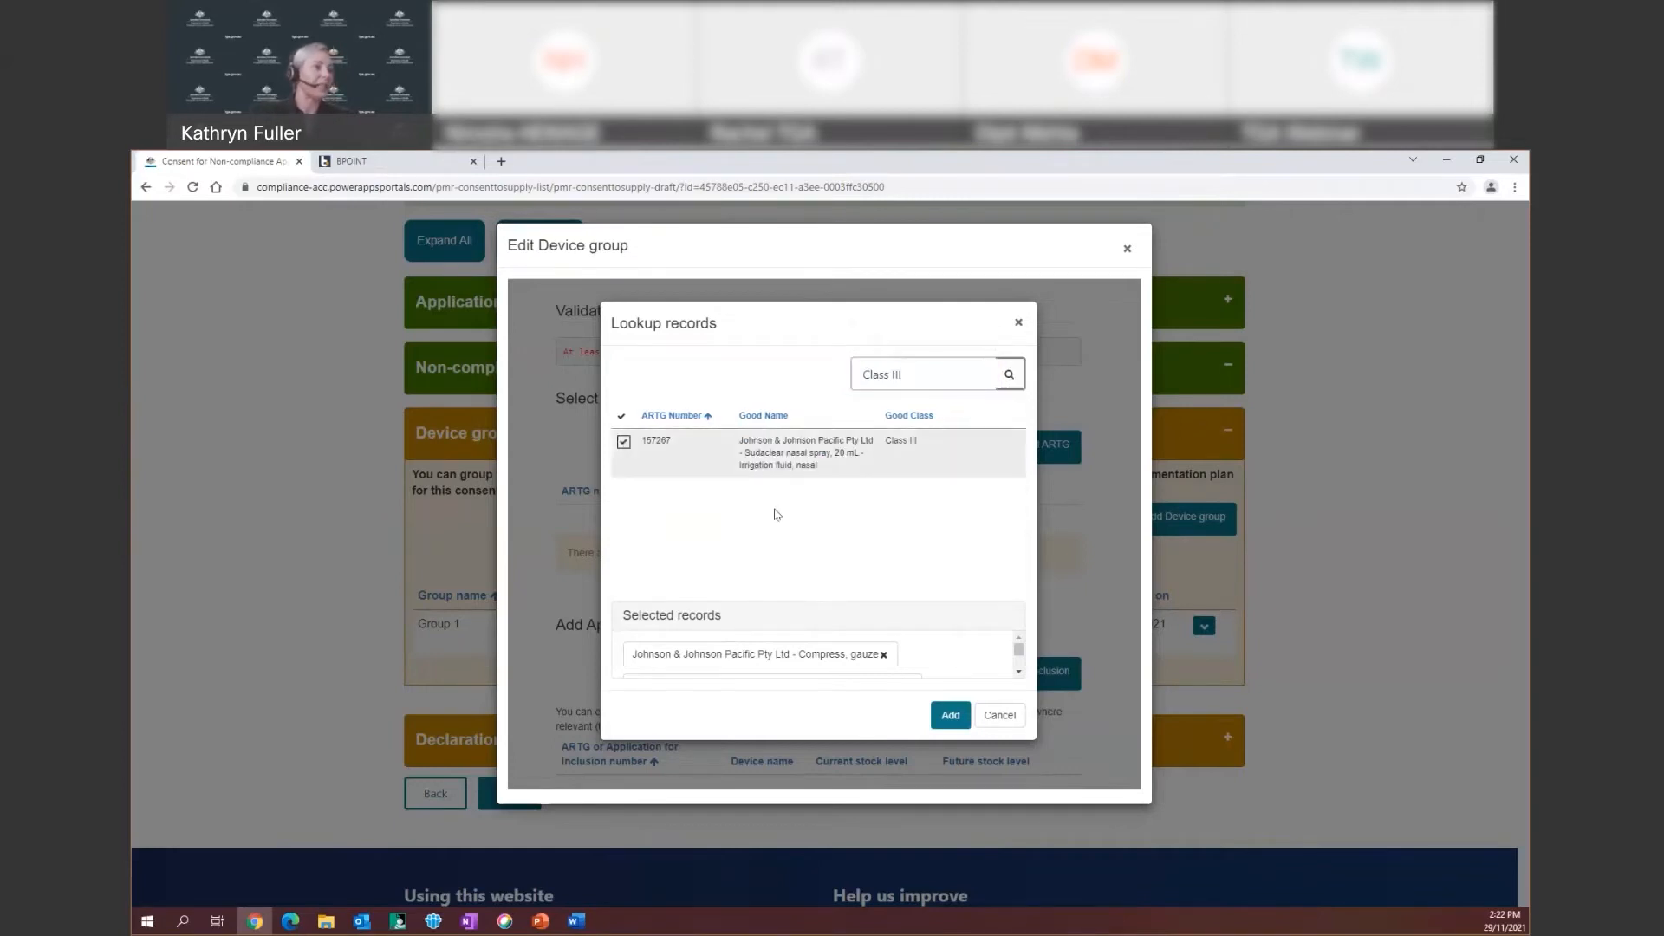
left_click(948, 723)
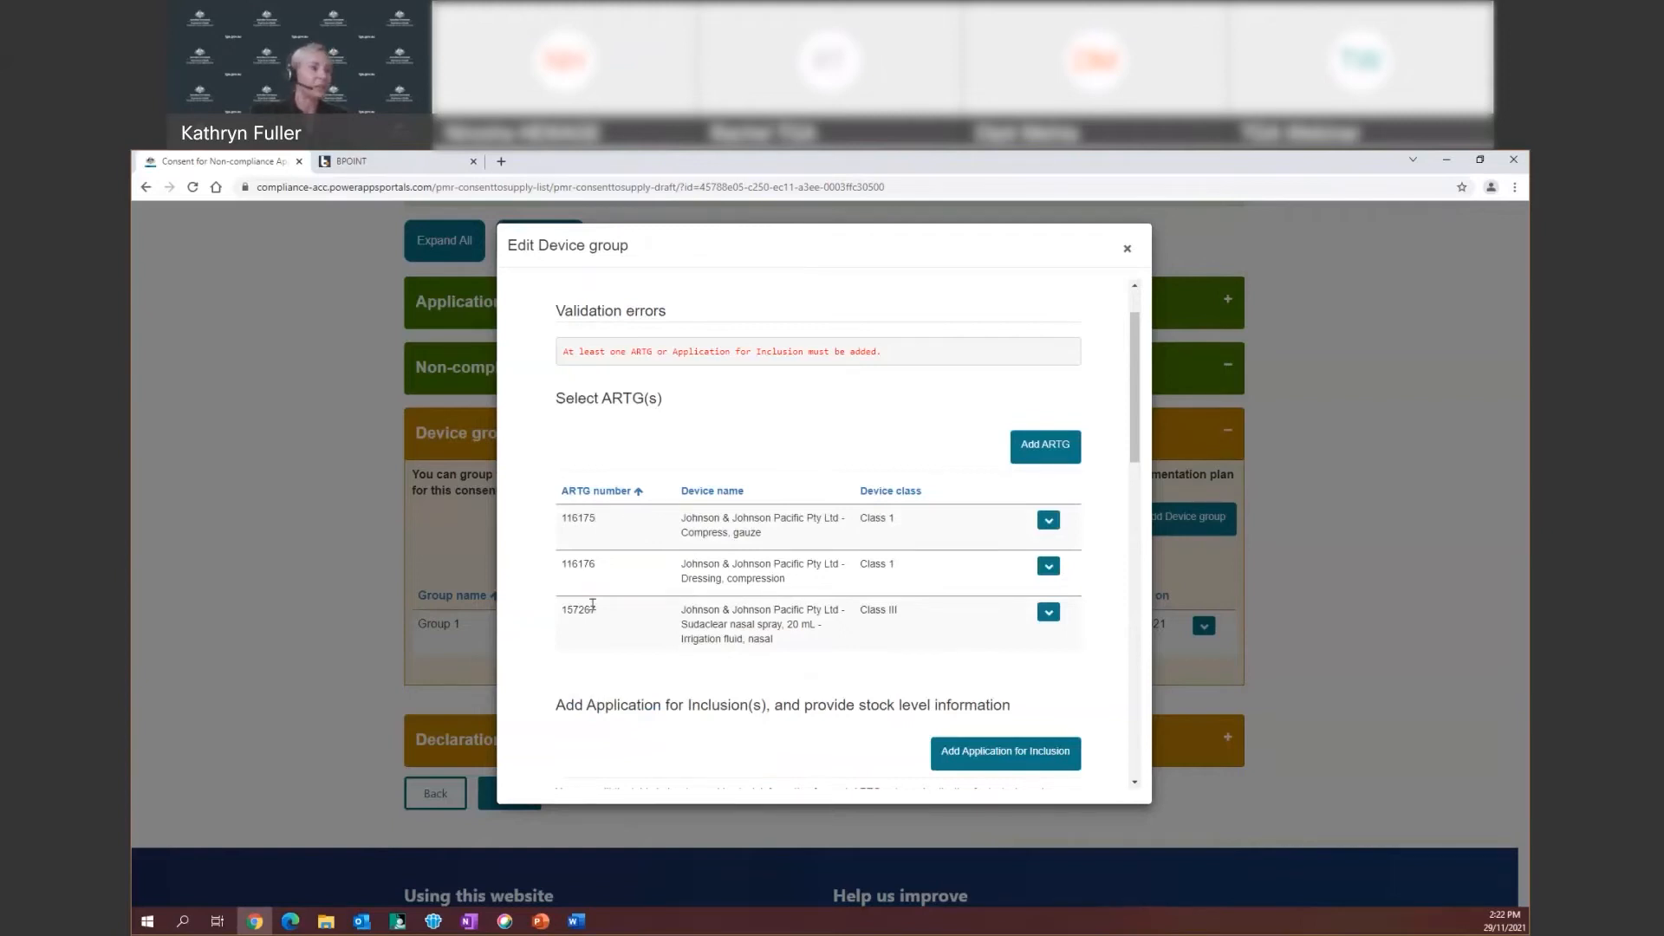
Remove ARTG 116175, the gauze compress, from Group 1, leaving 116176 and 157267
left_click(1049, 521)
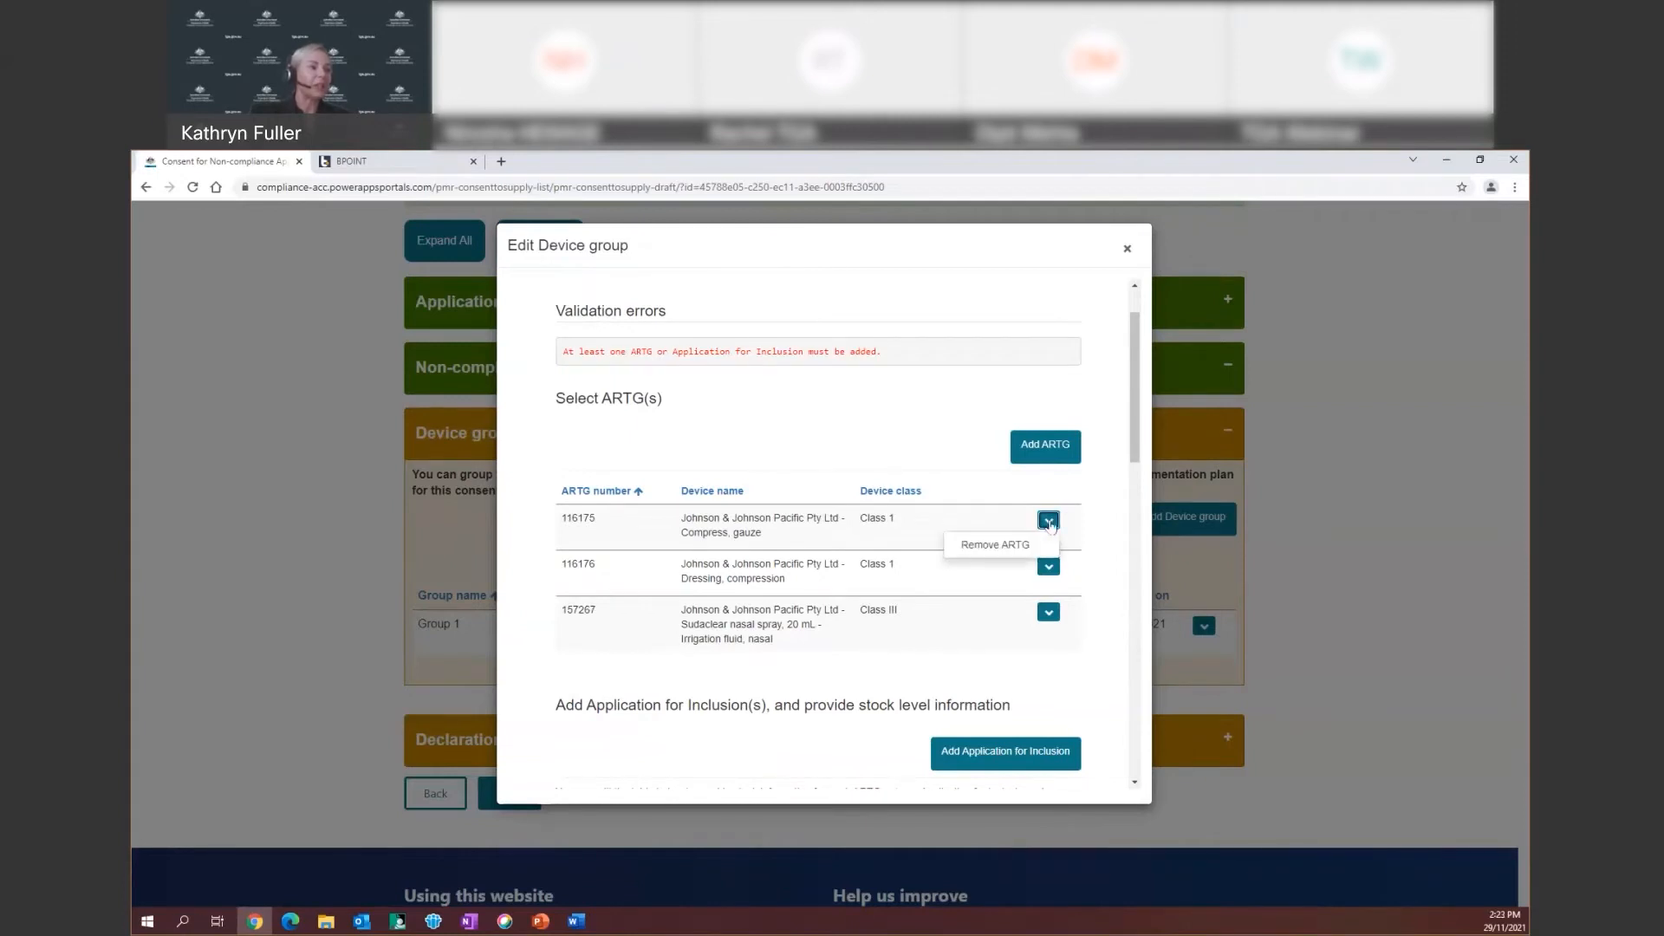
left_click(1012, 545)
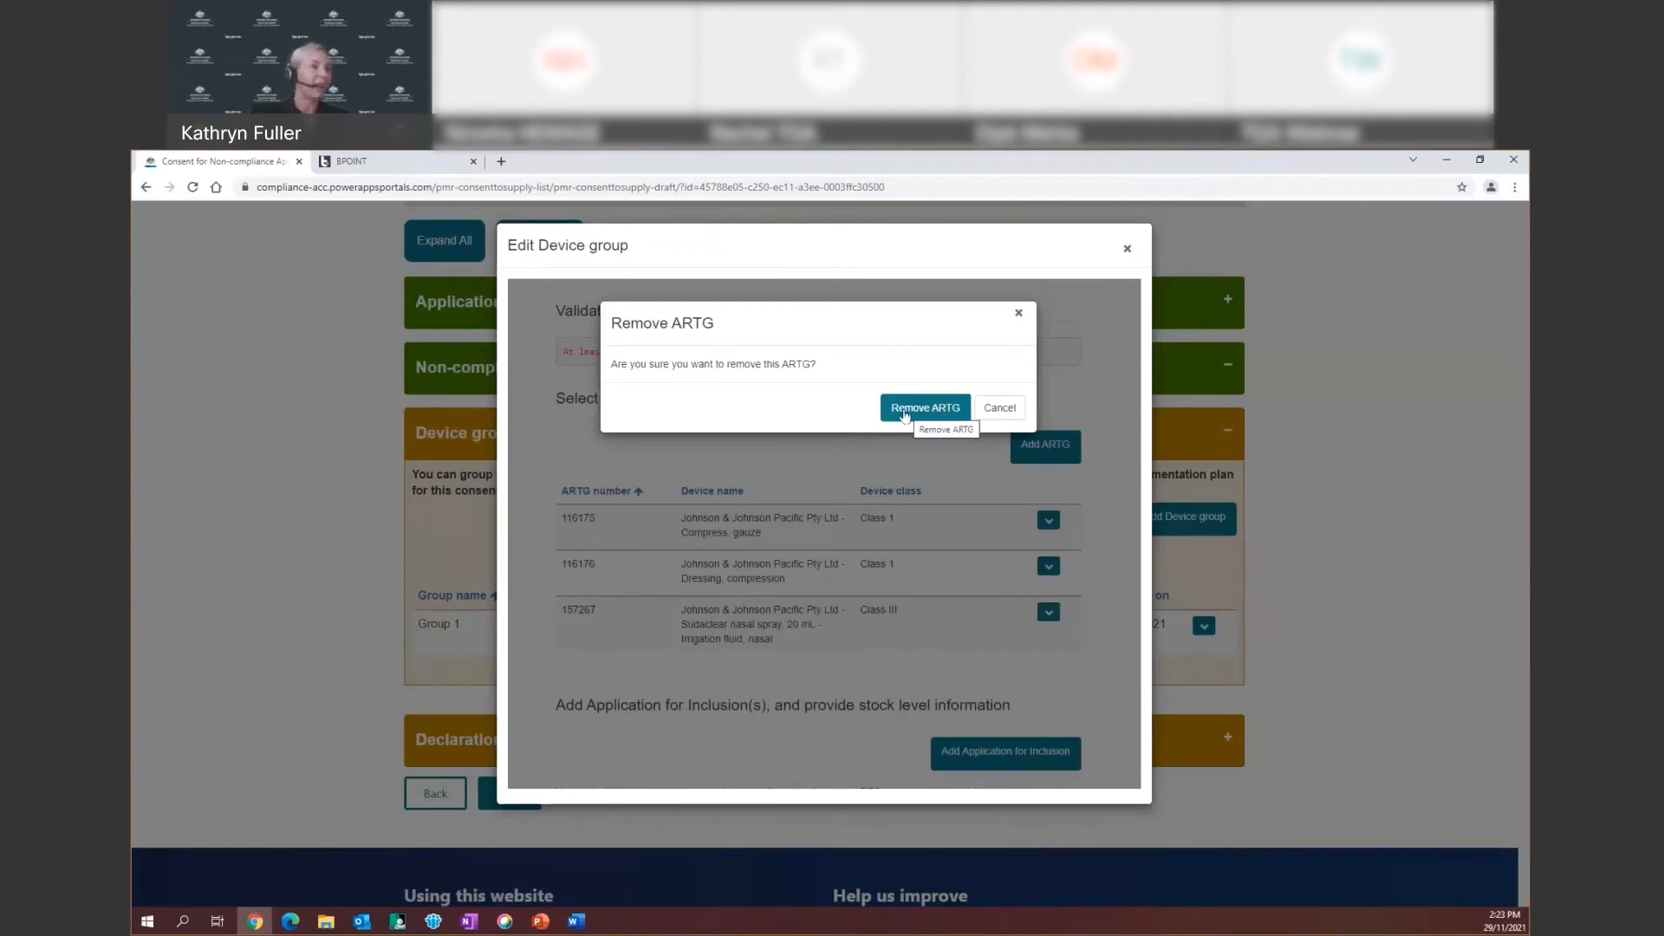
left_click(904, 414)
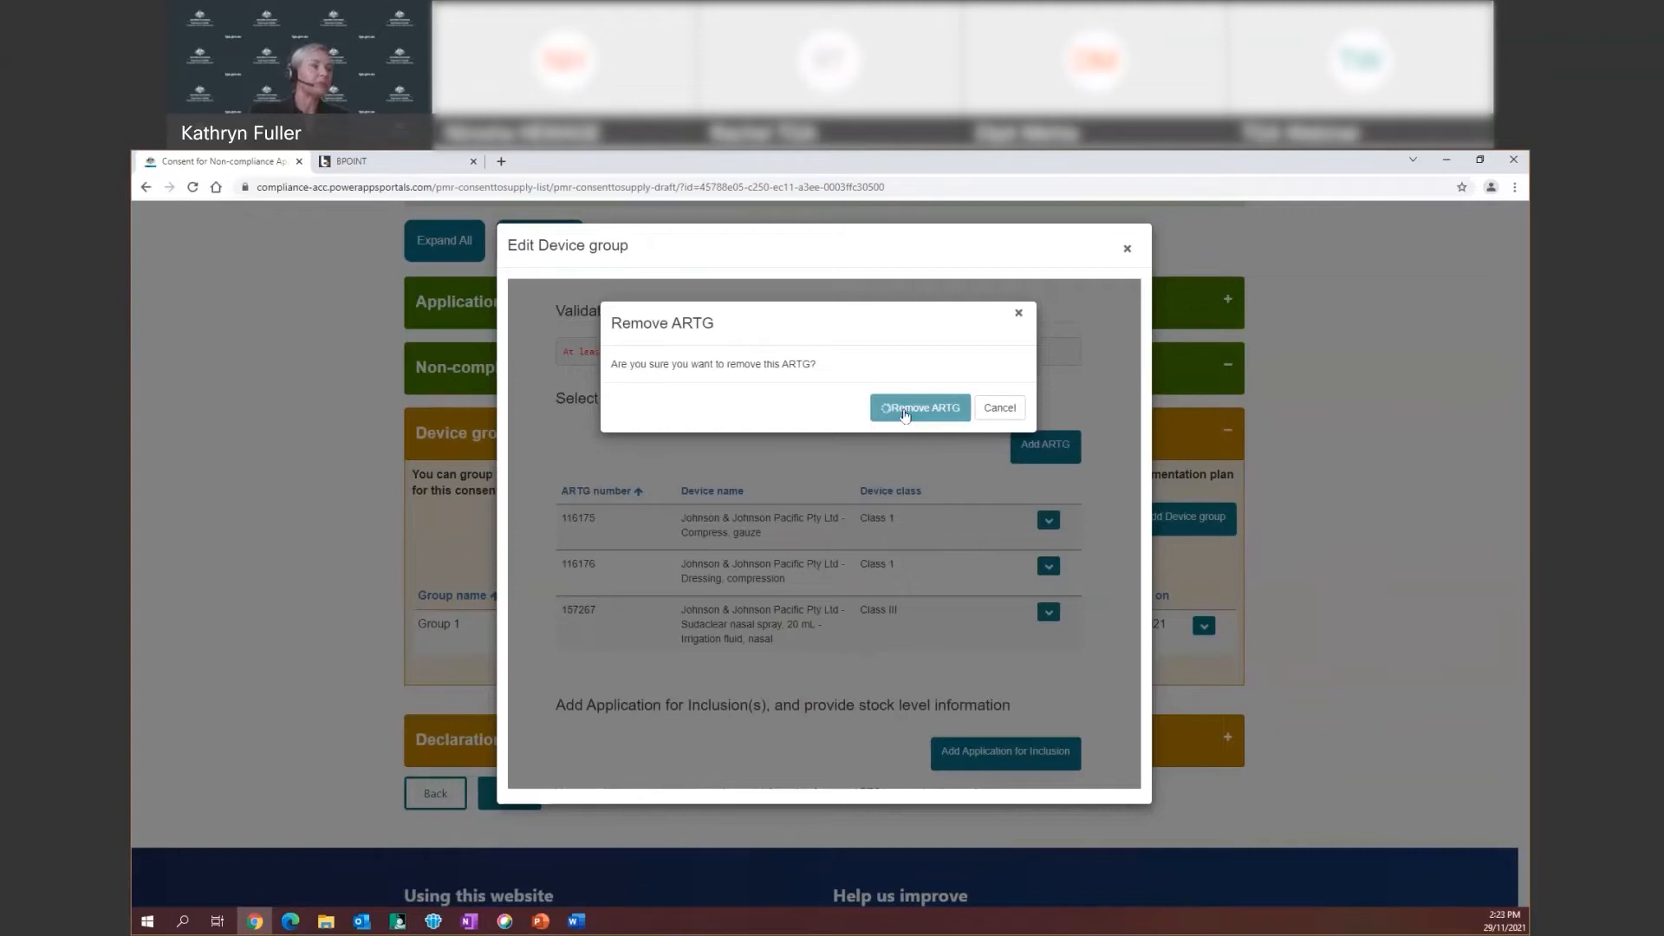
scroll(914, 522, "down", 1)
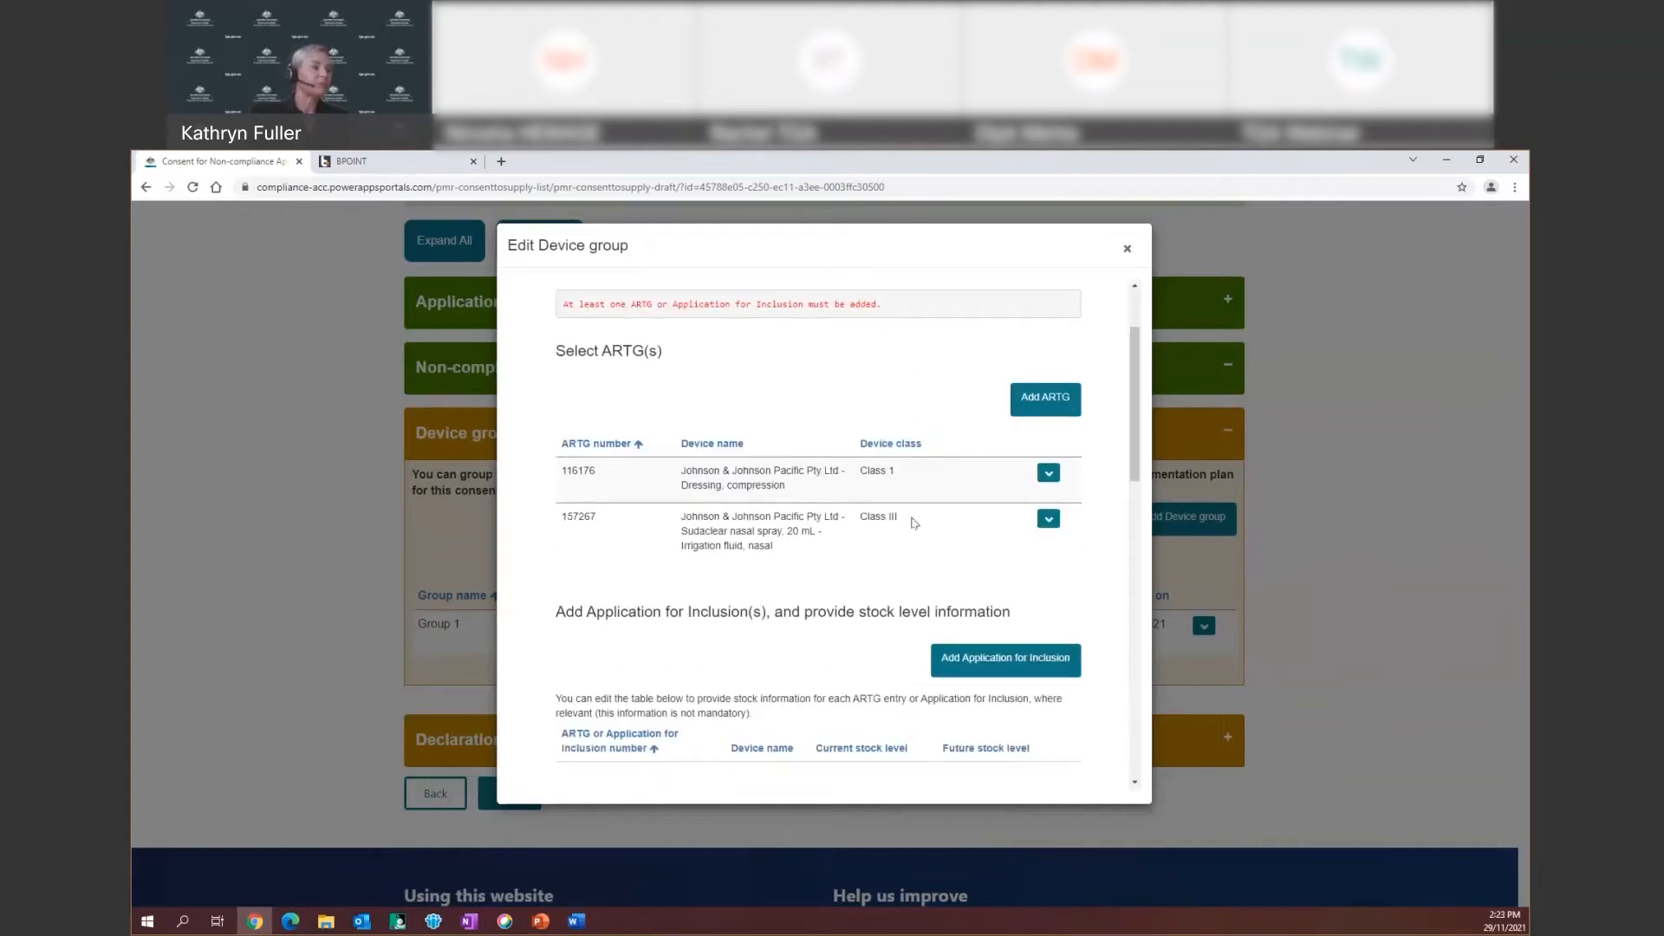
scroll(914, 523, "down", 2)
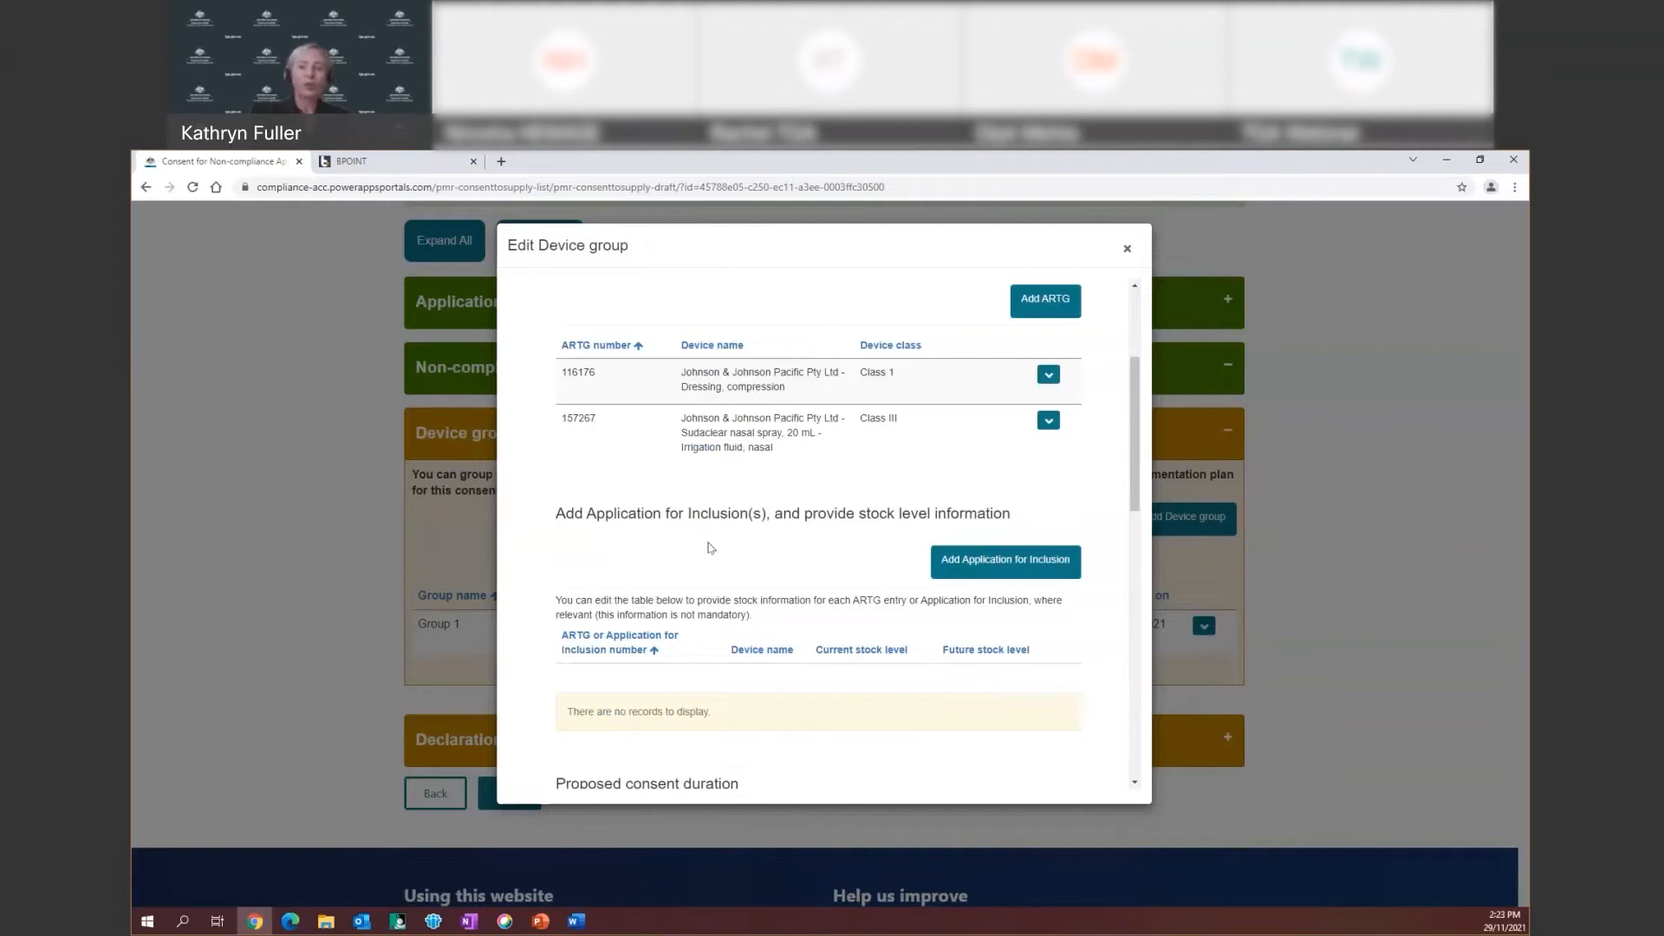
Add Application for Inclusion DV-213-231-DA123-123, a Cardiac loop recorder, to Group 1
scroll(709, 548, "down", 2)
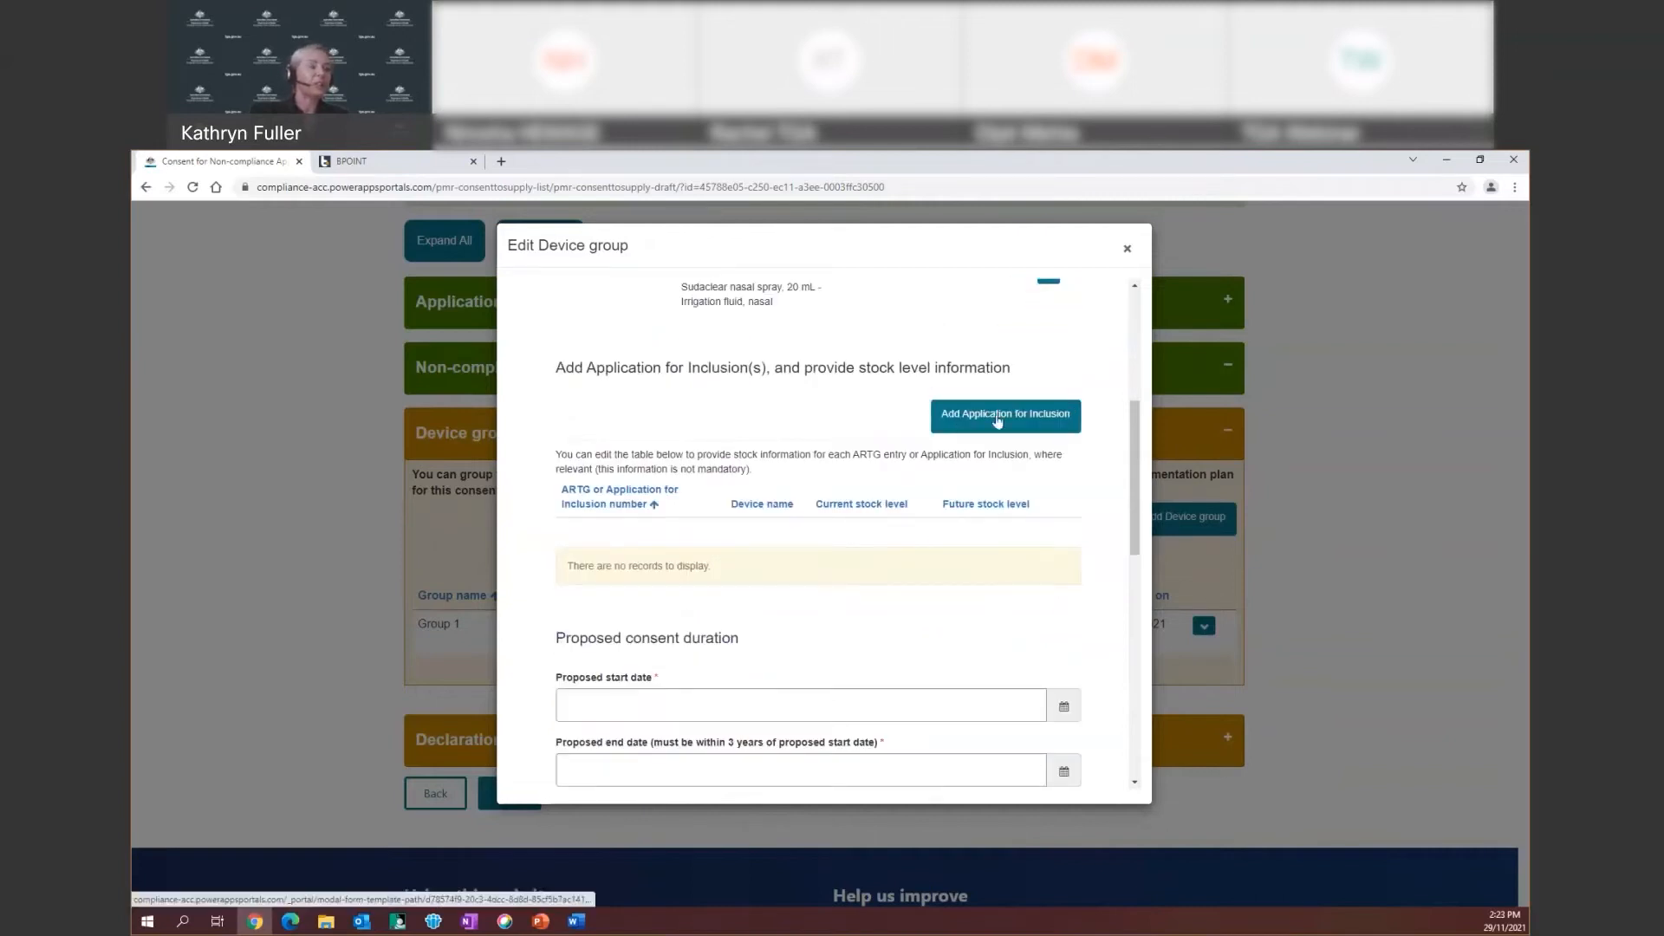
left_click(997, 417)
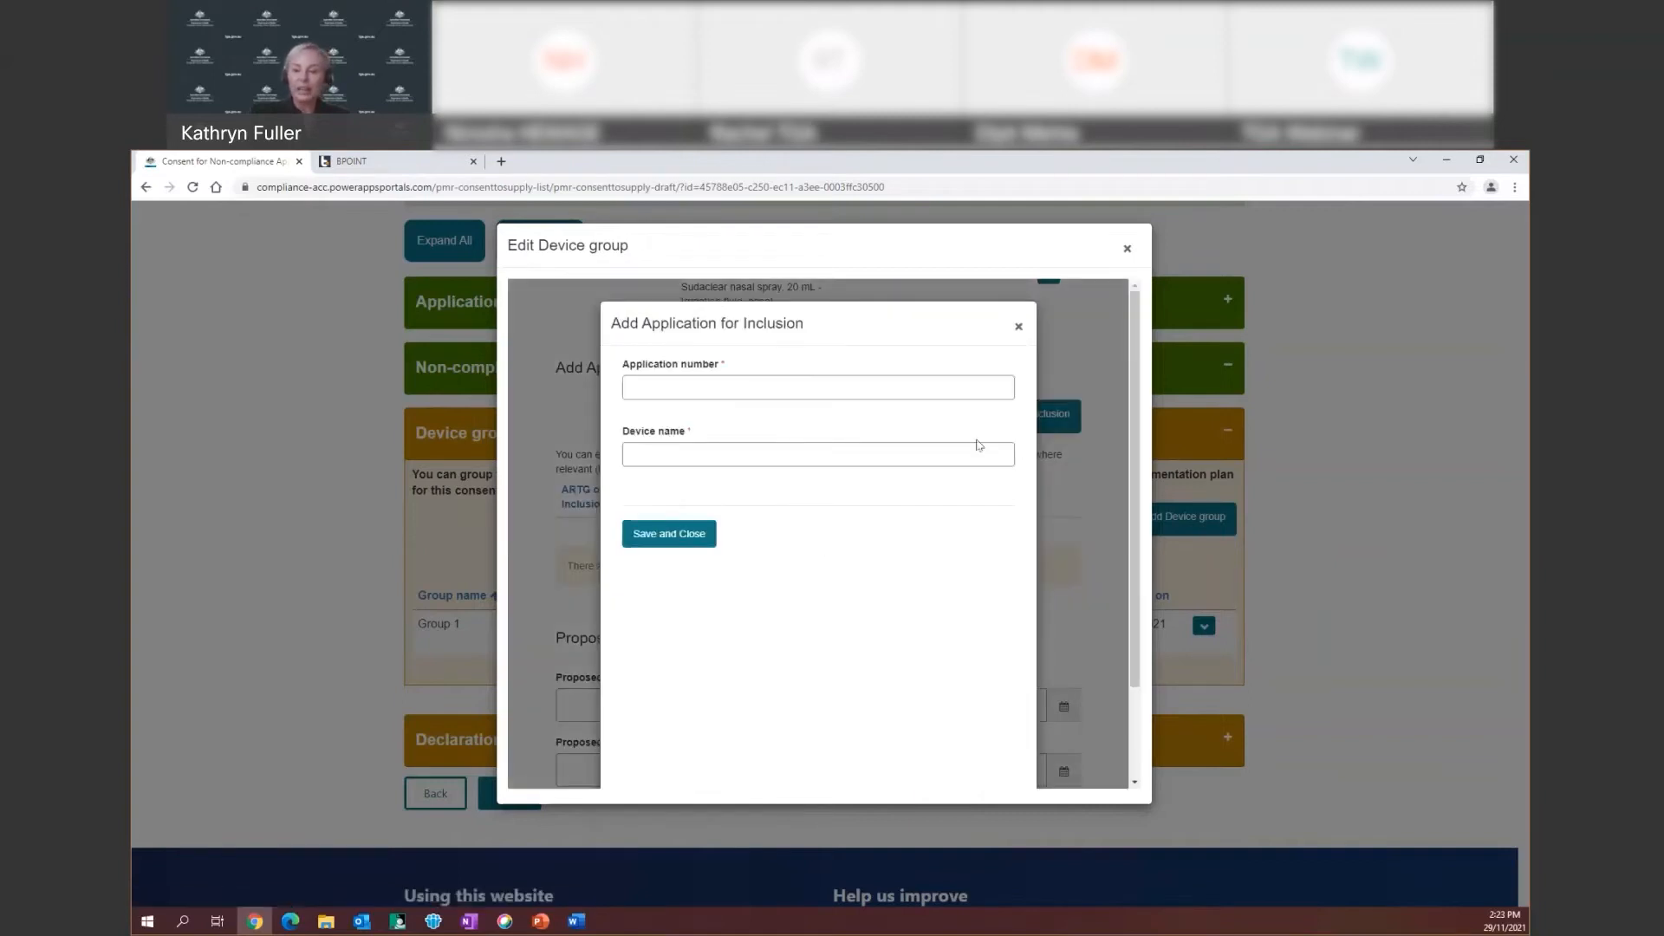
left_click(658, 387)
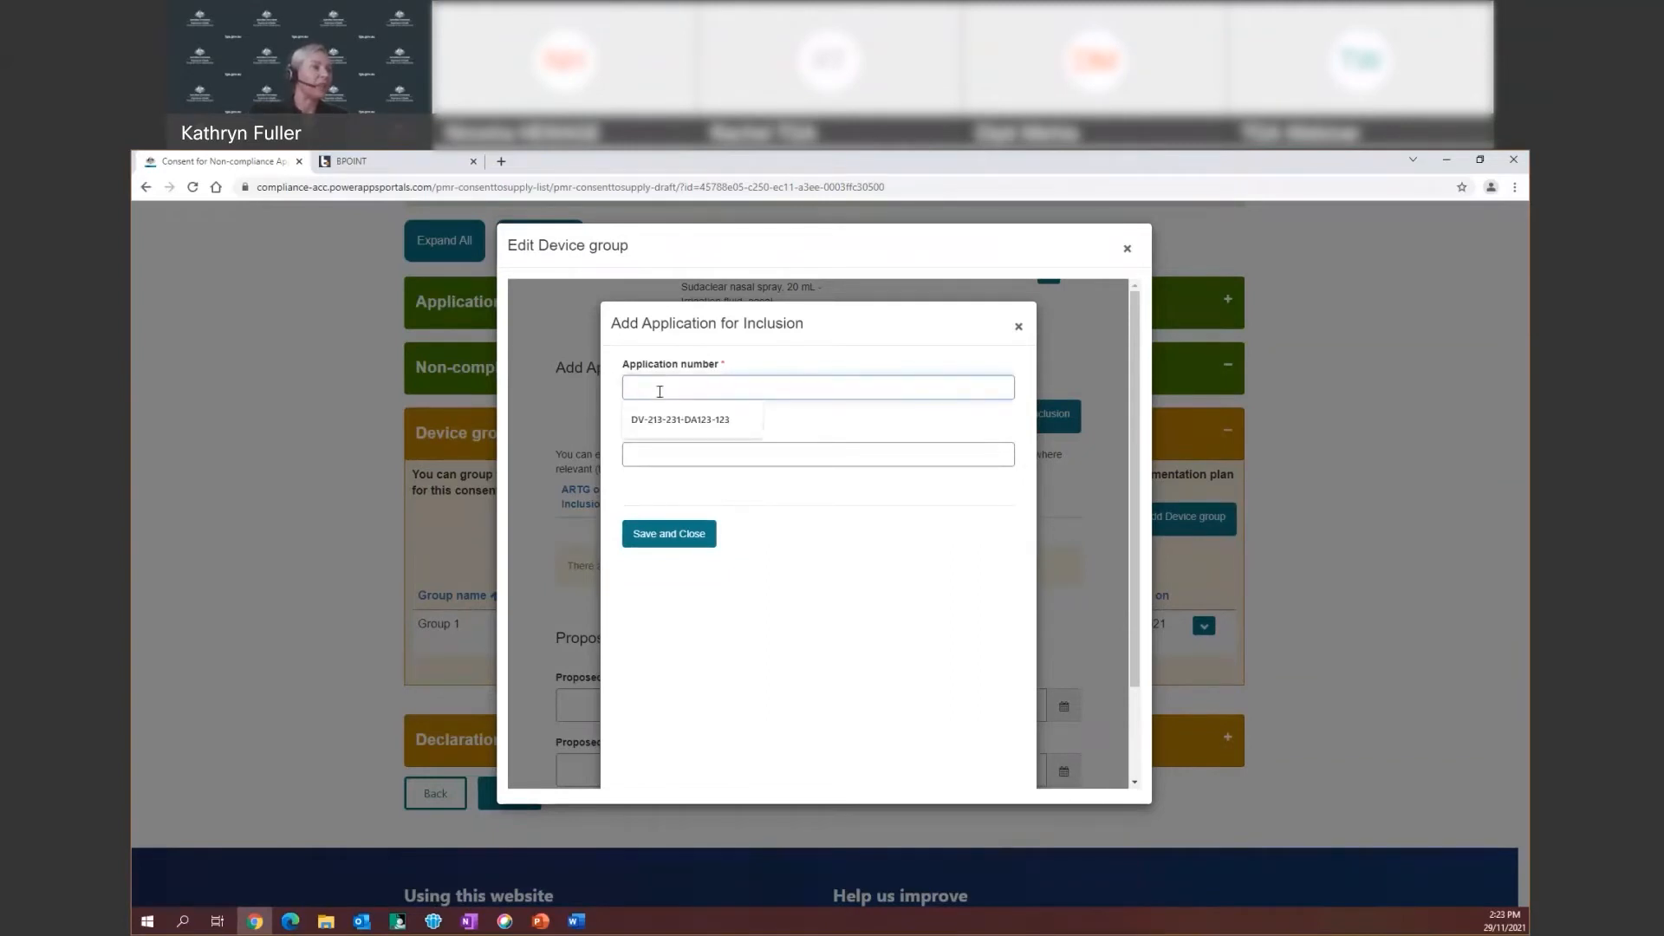
key("Down")
key("Return")
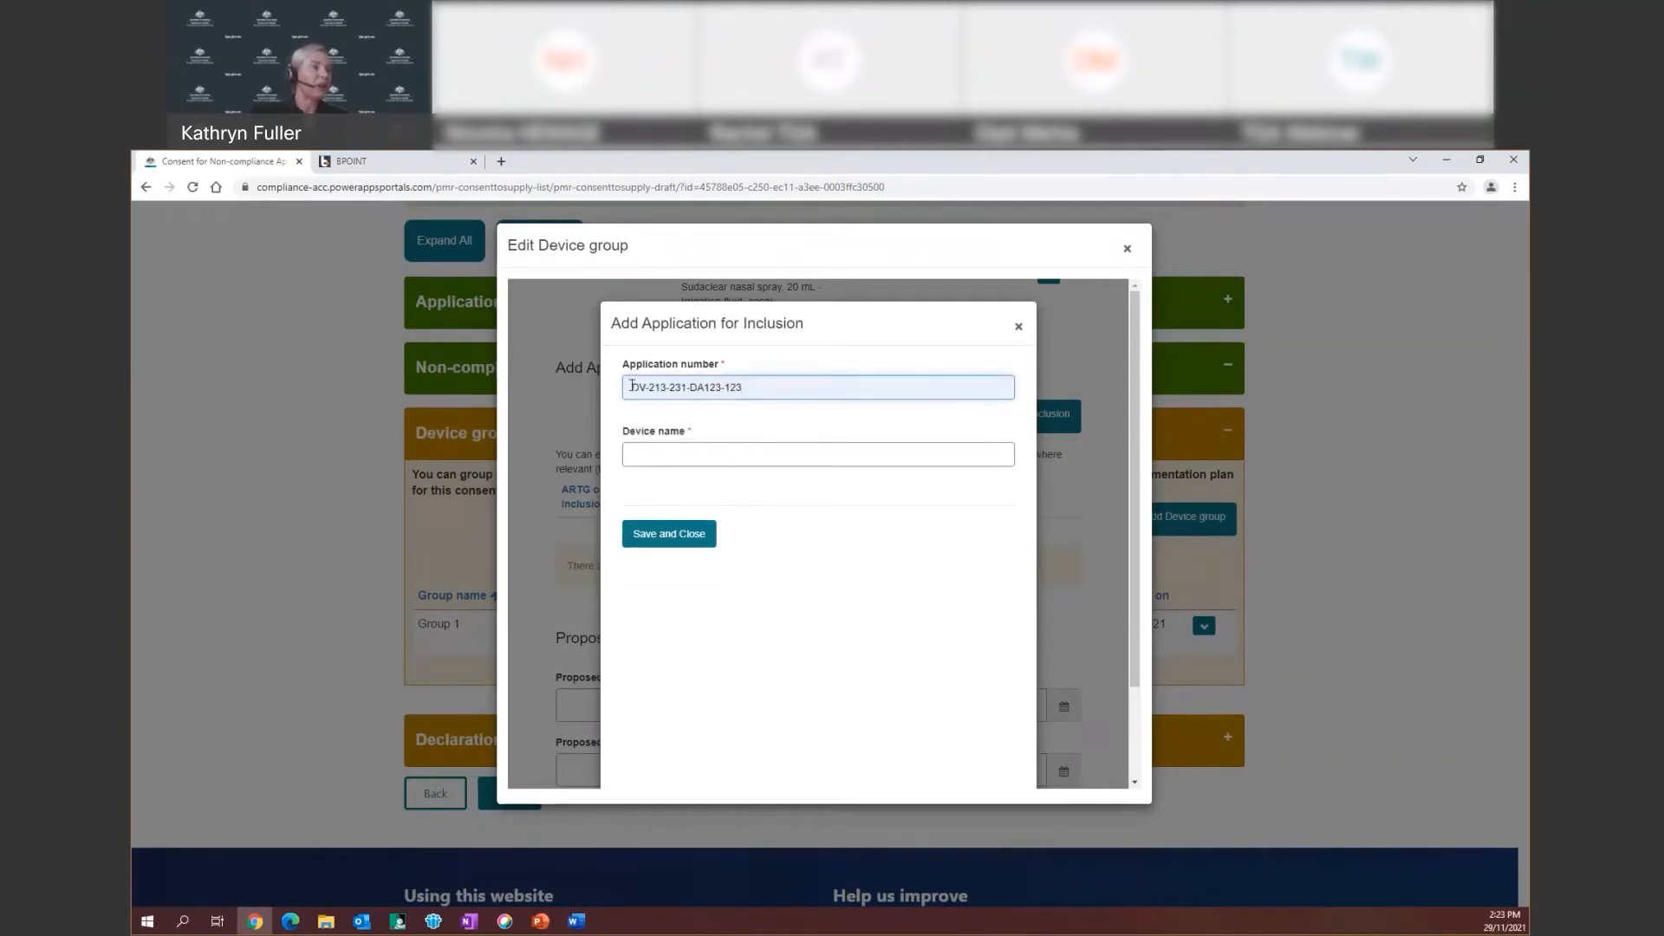
left_click(629, 453)
left_click(672, 487)
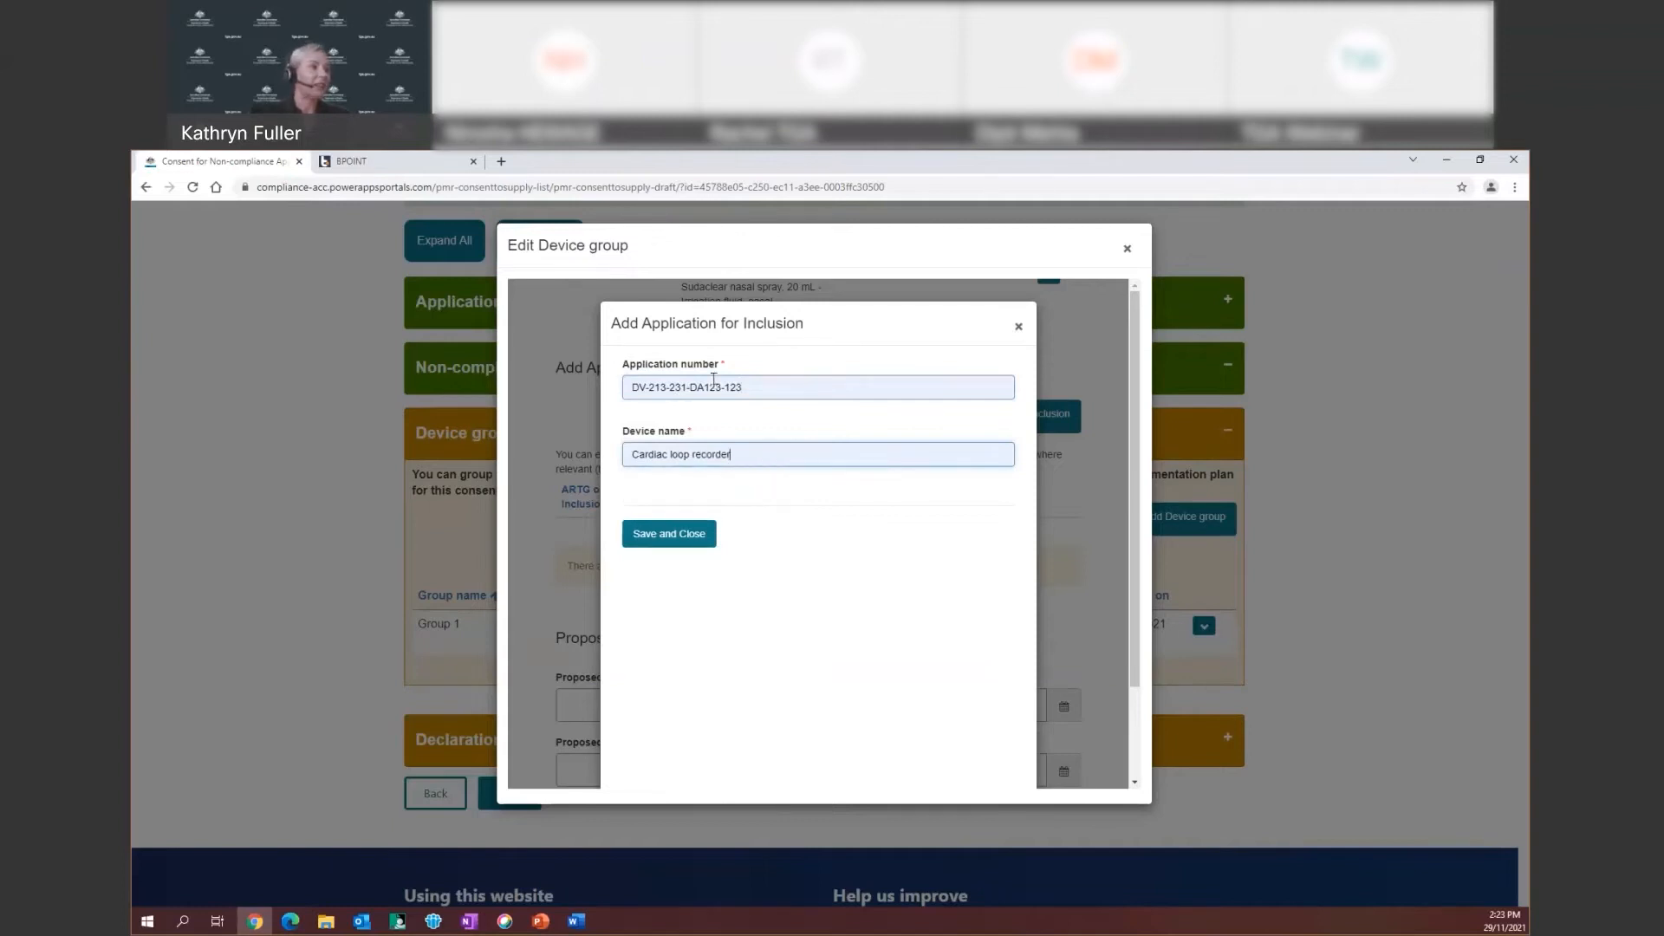
left_click(675, 534)
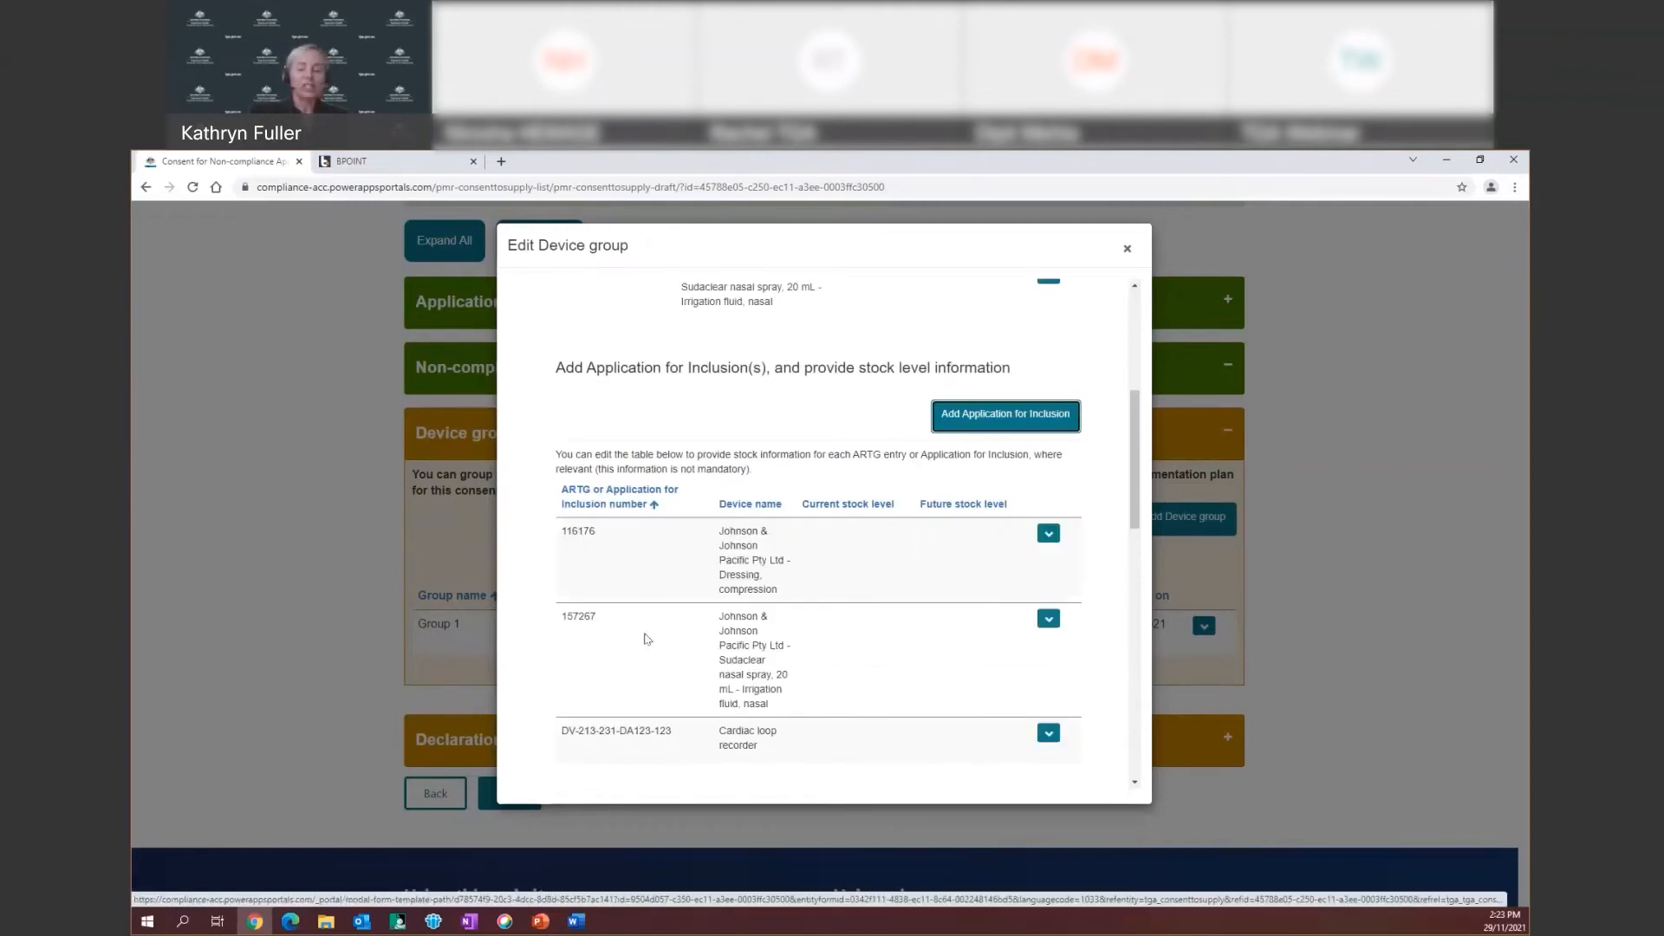
Edit the compression dressing's stock: current level 123, future level 432
left_click(1046, 535)
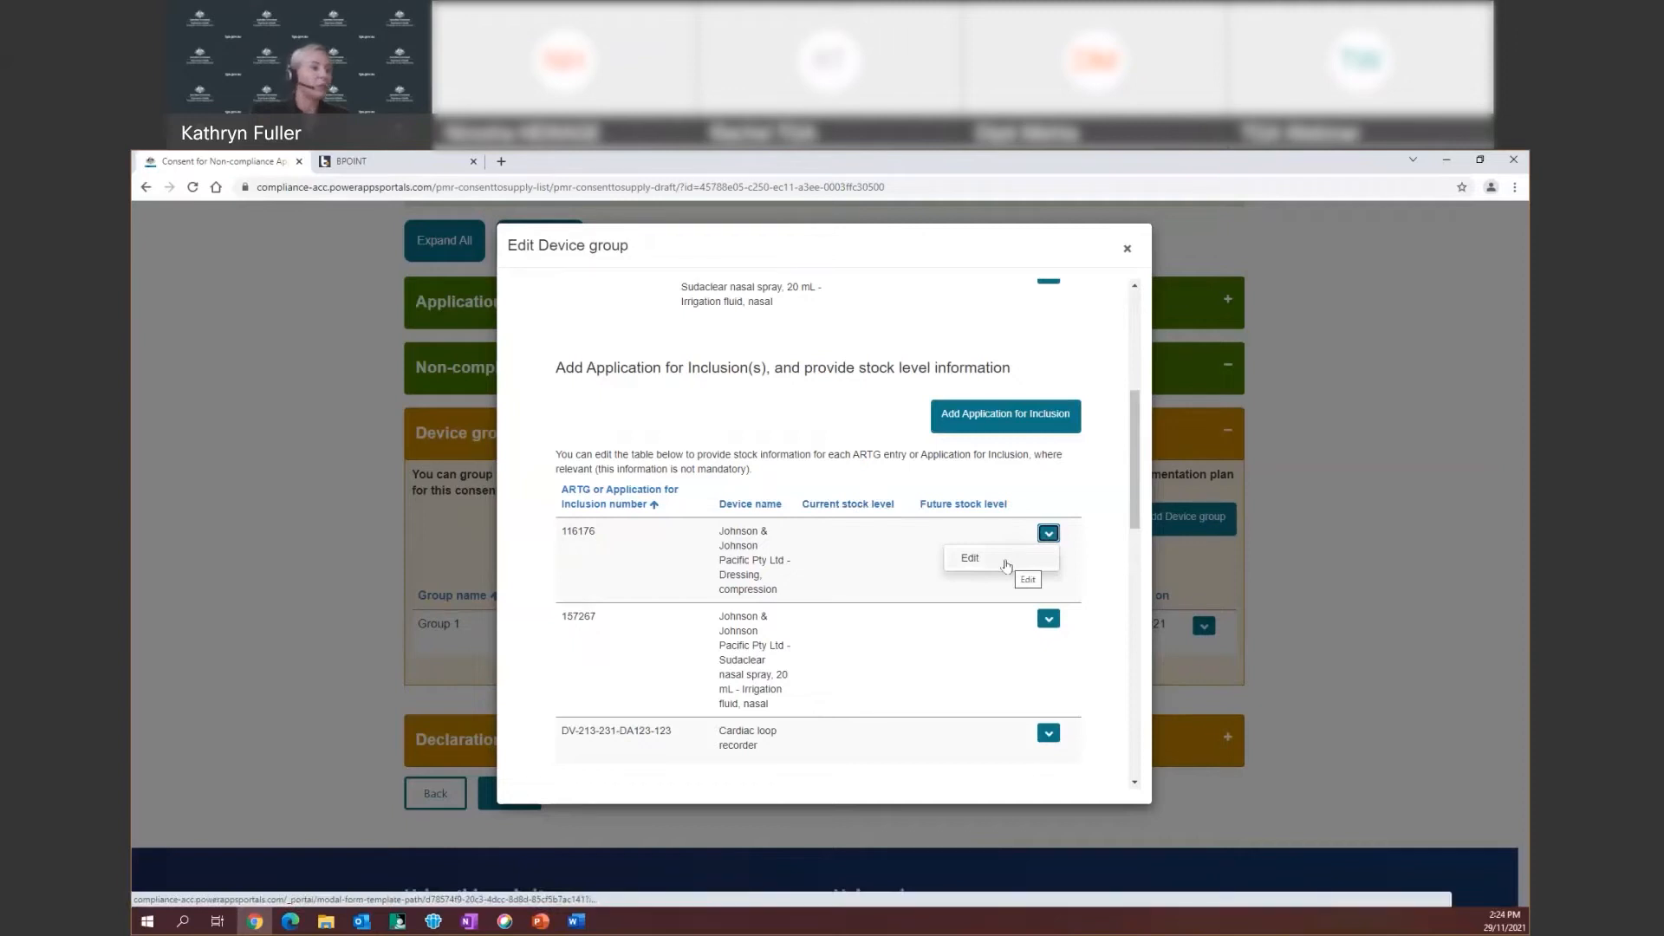
left_click(1005, 566)
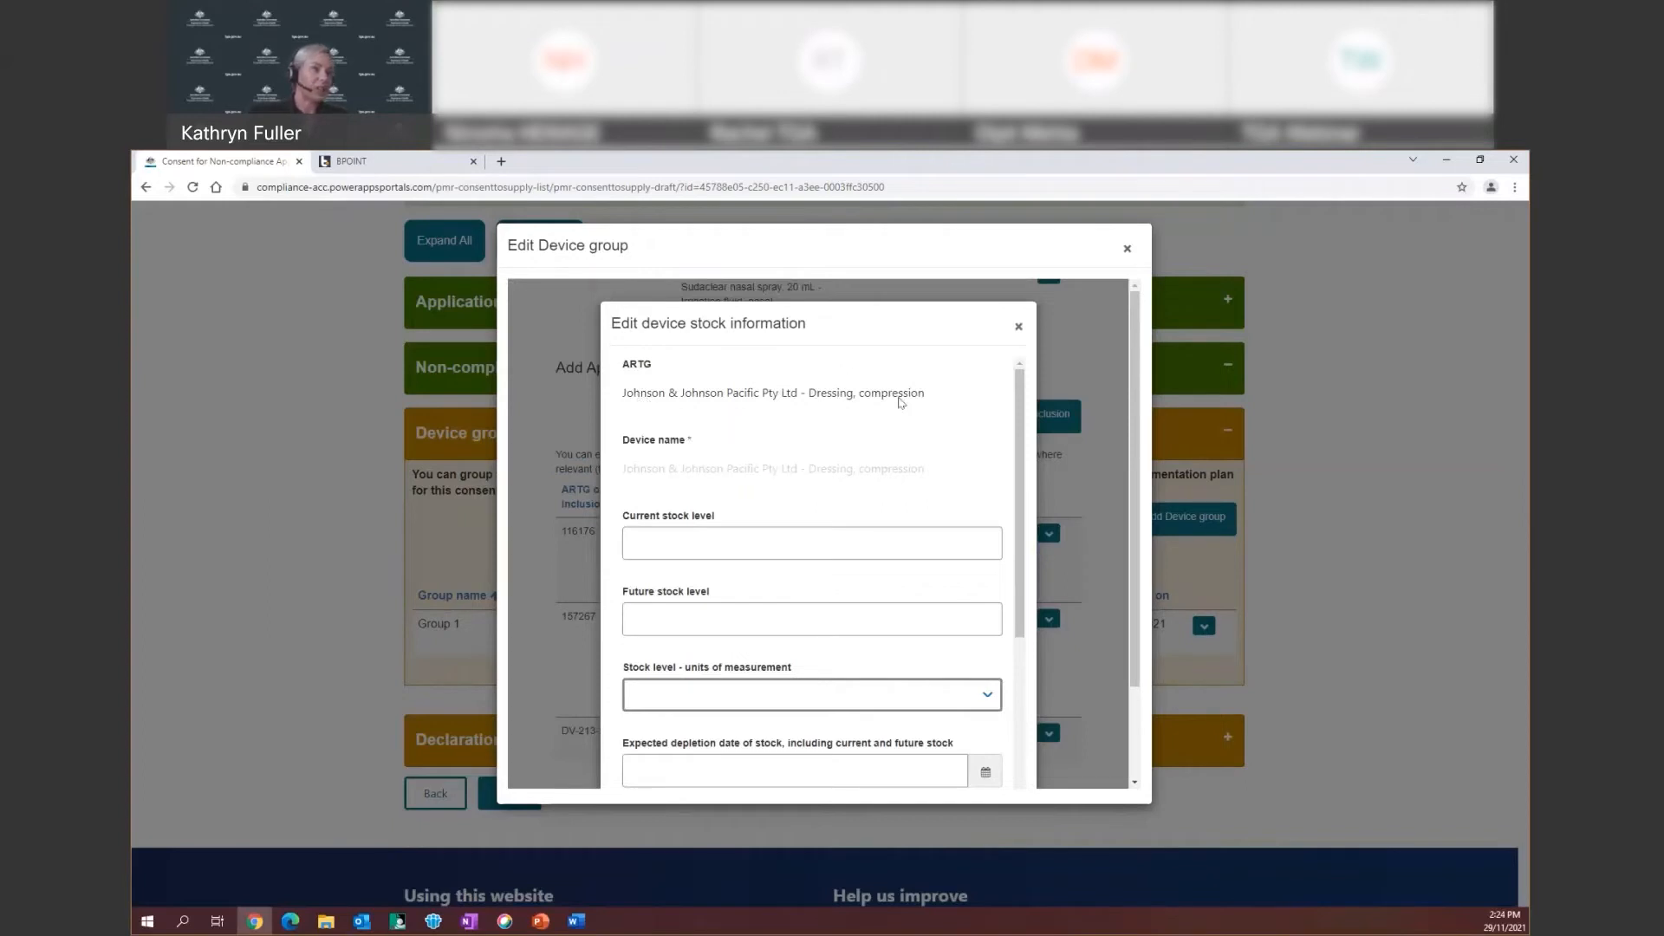
left_click(646, 541)
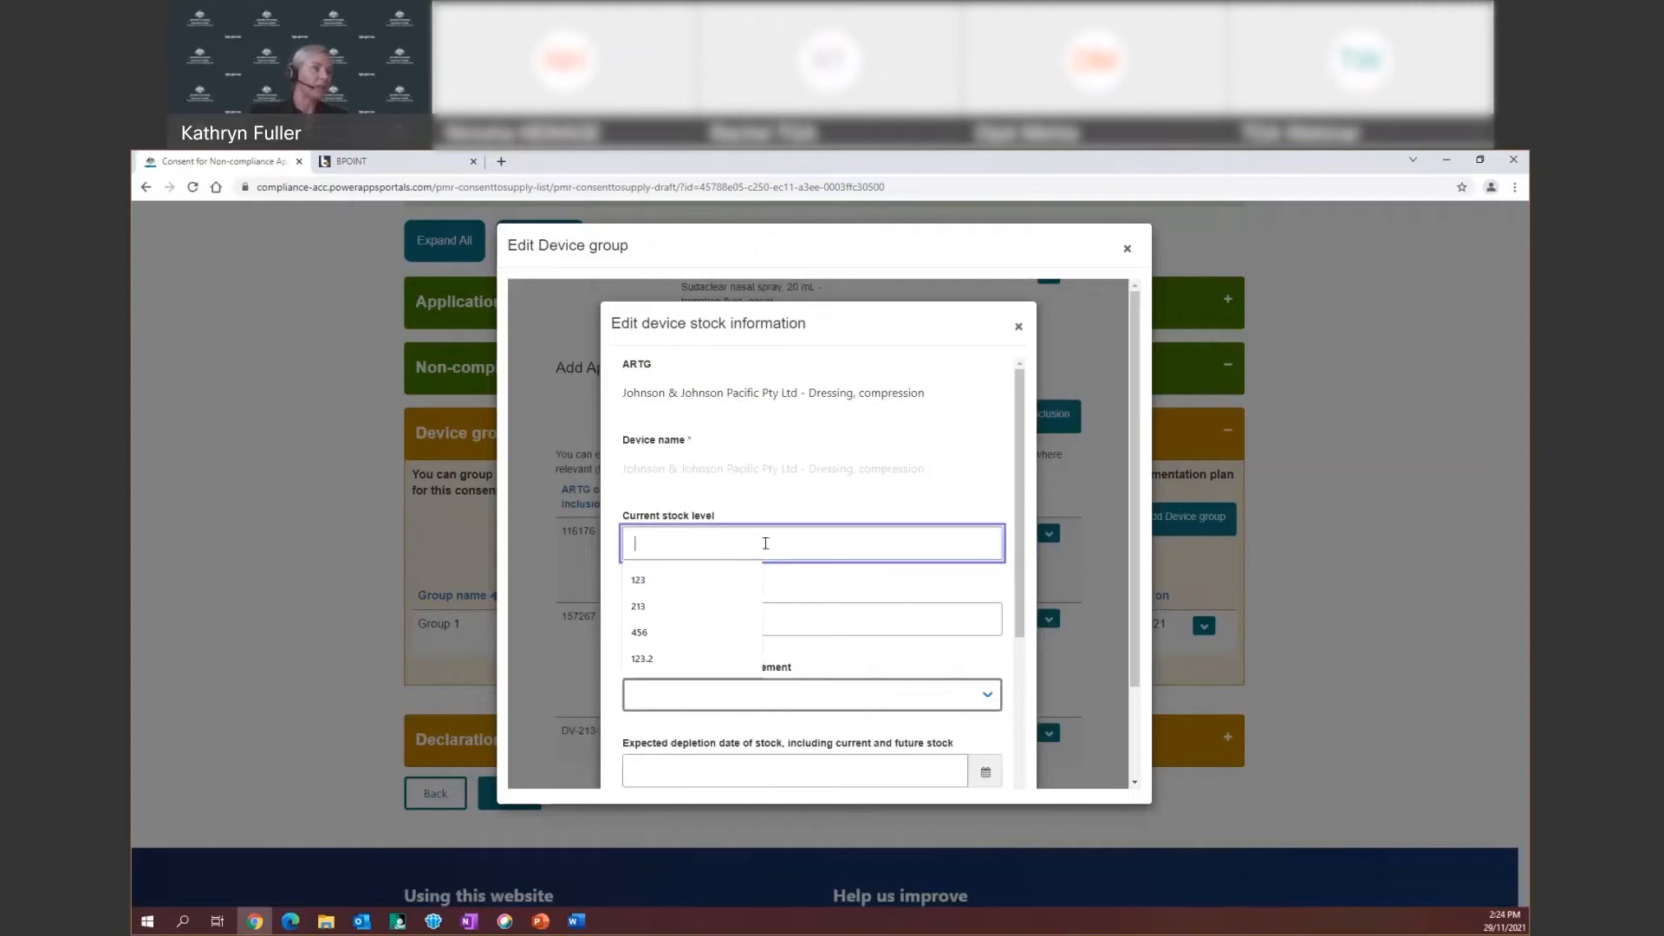
left_click(643, 582)
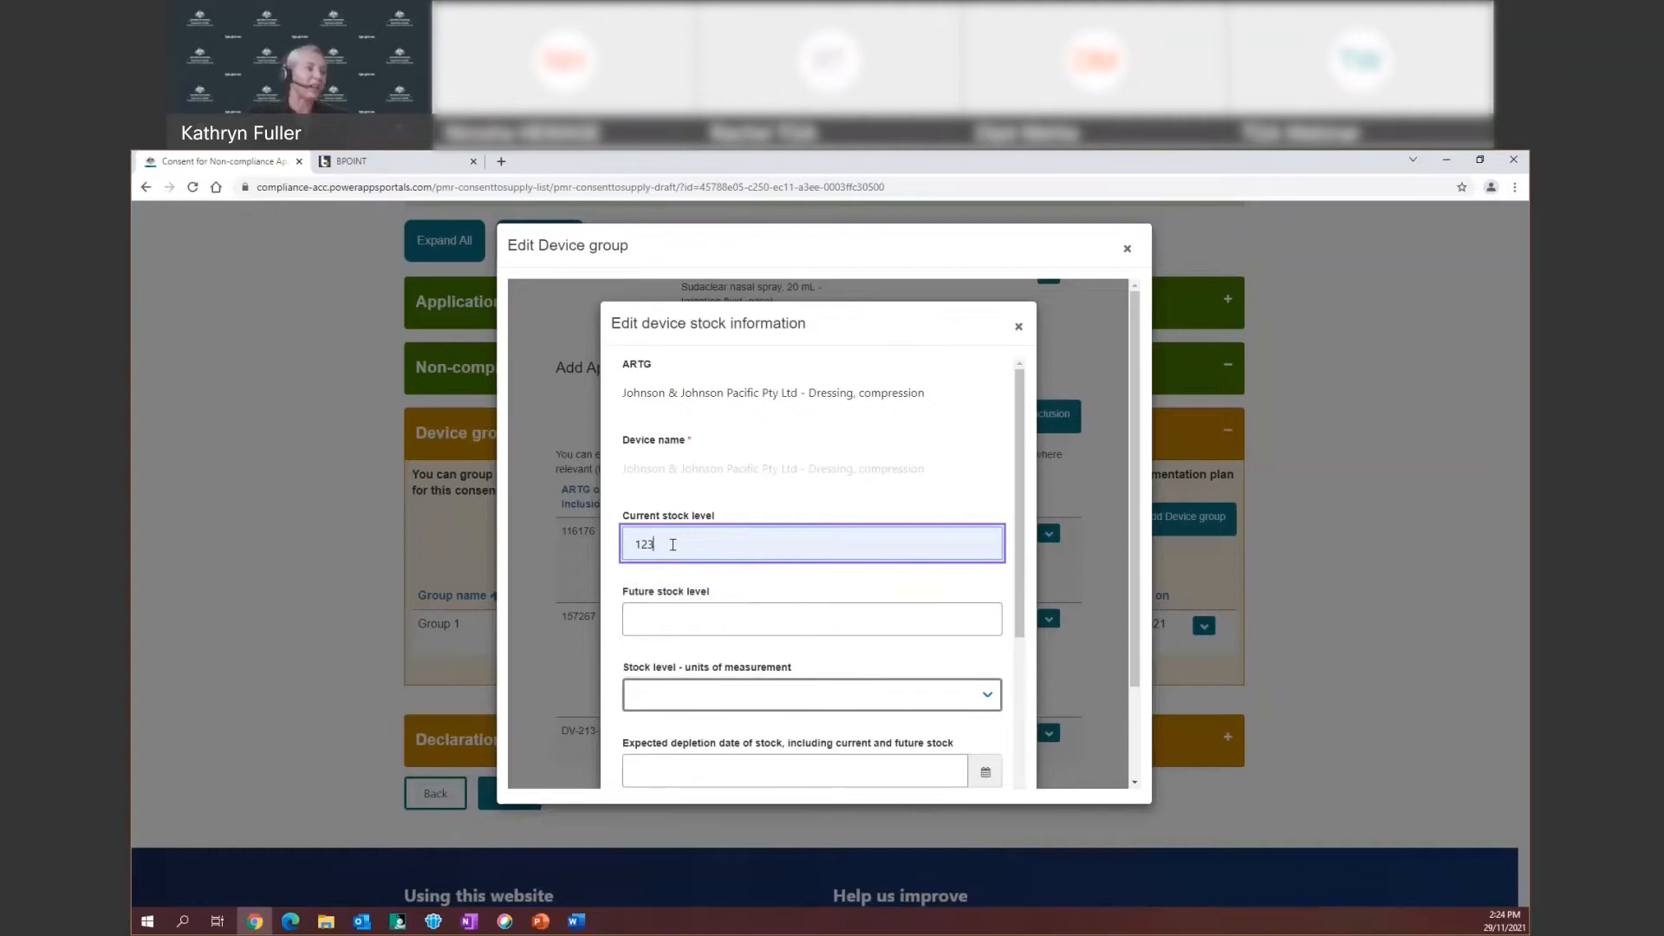
left_click(662, 621)
left_click(668, 659)
scroll(823, 550, "down", 2)
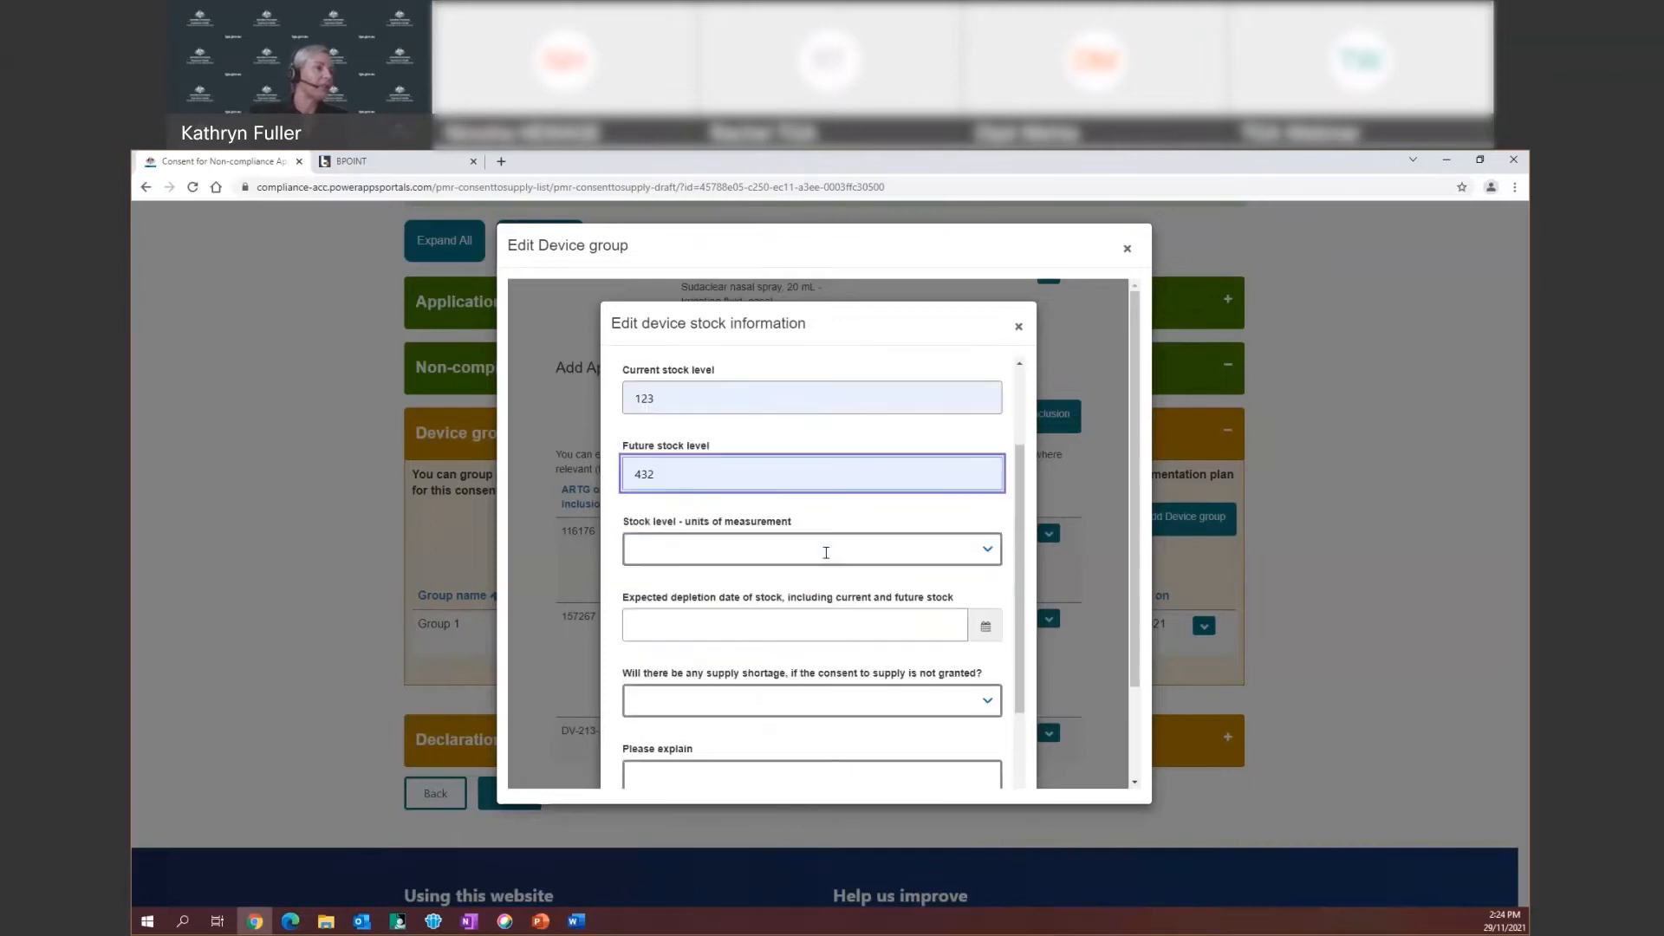
Set the stock units of measurement to Other with 2 devices per unit
left_click(984, 554)
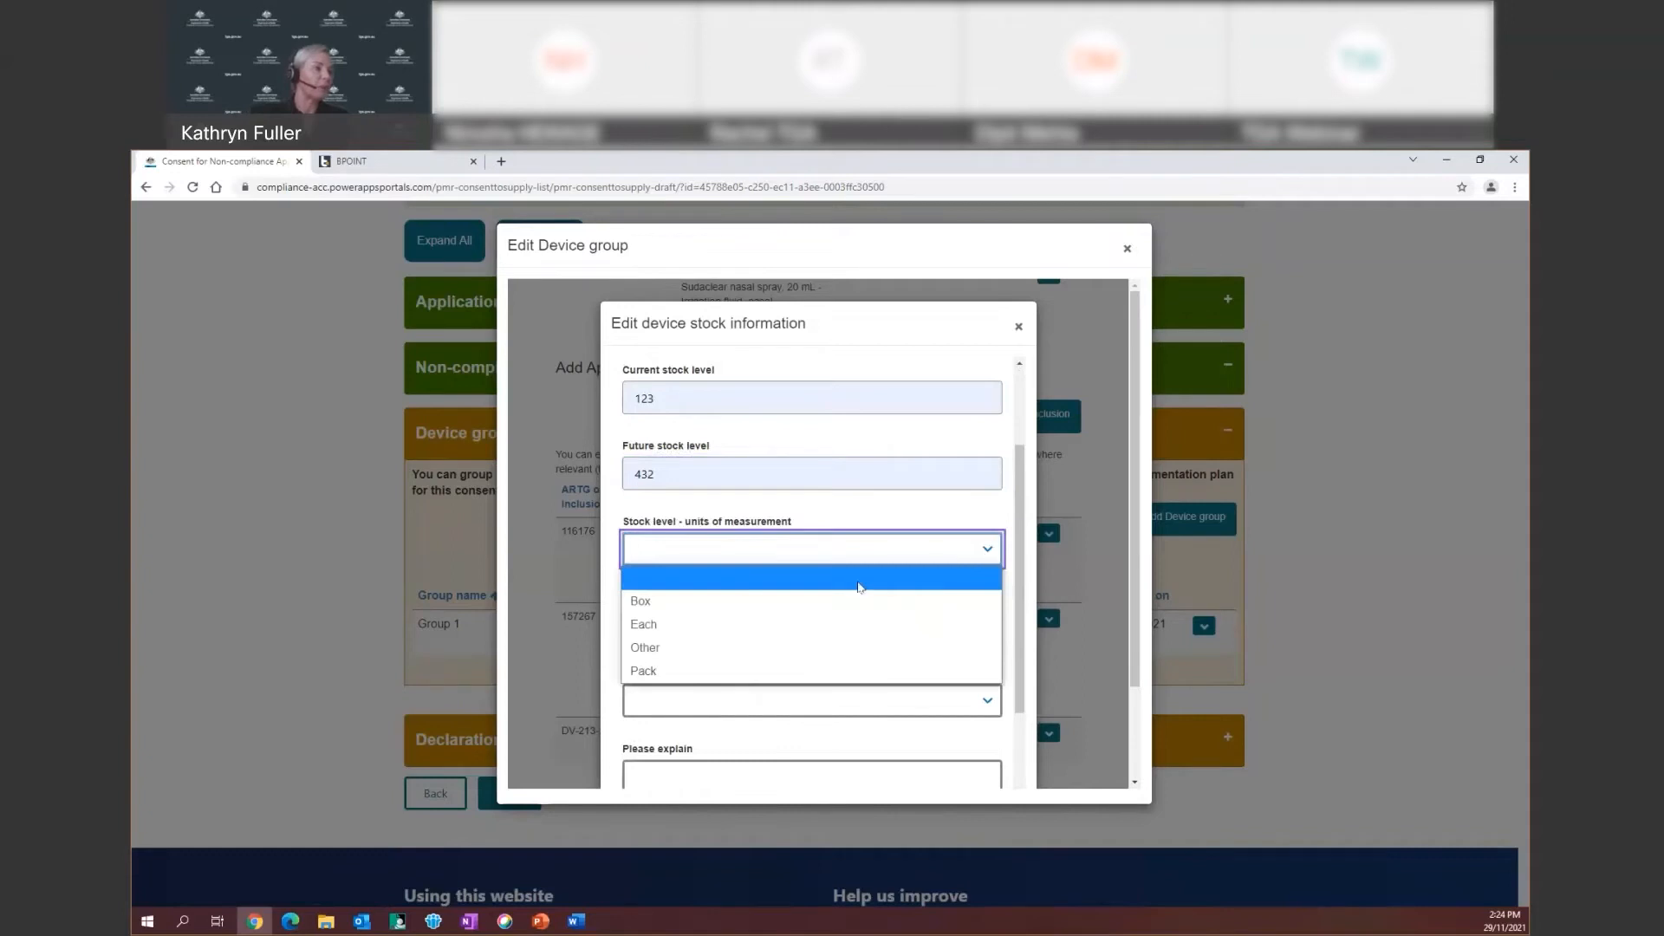
left_click(678, 656)
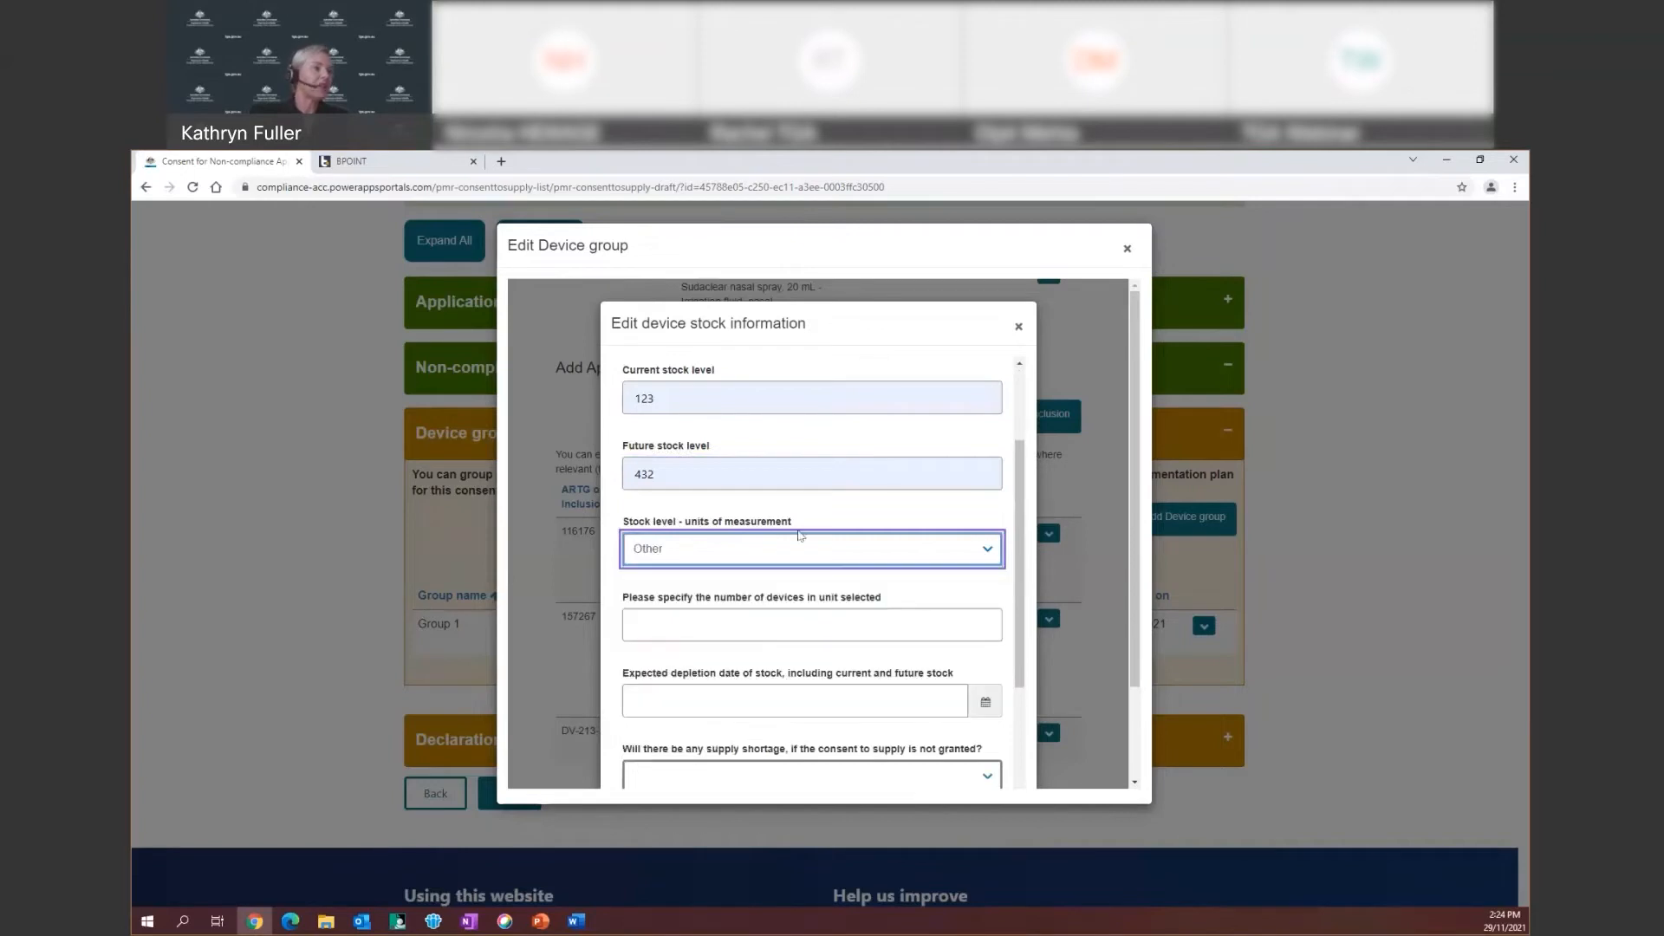
left_click(664, 622)
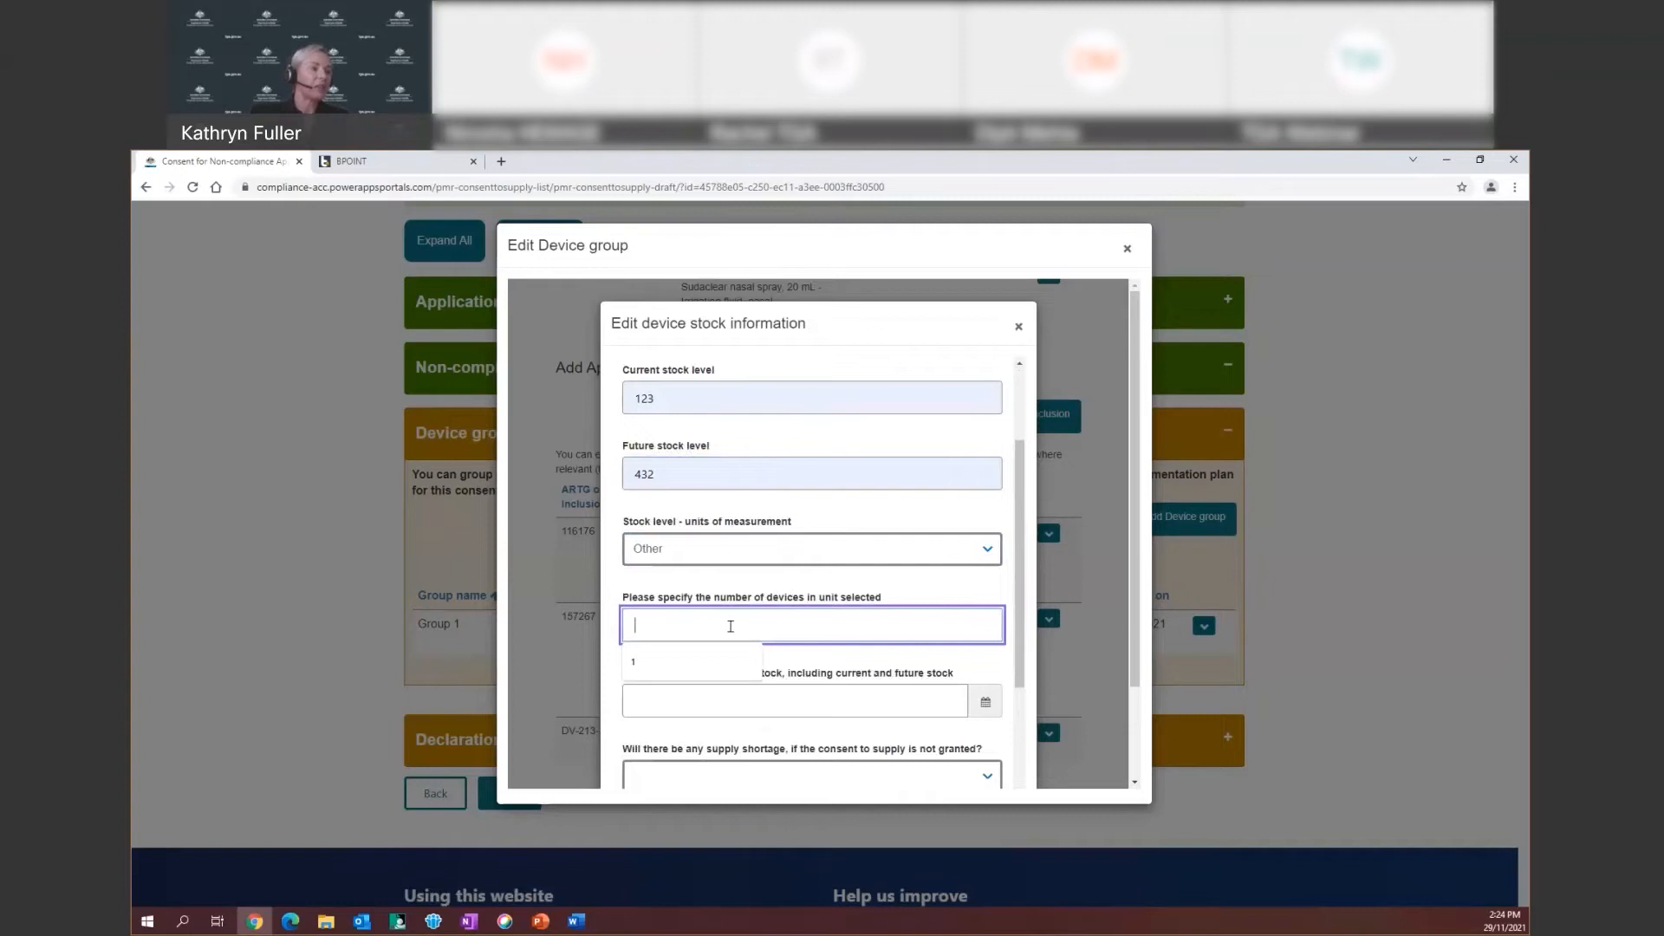
type("2")
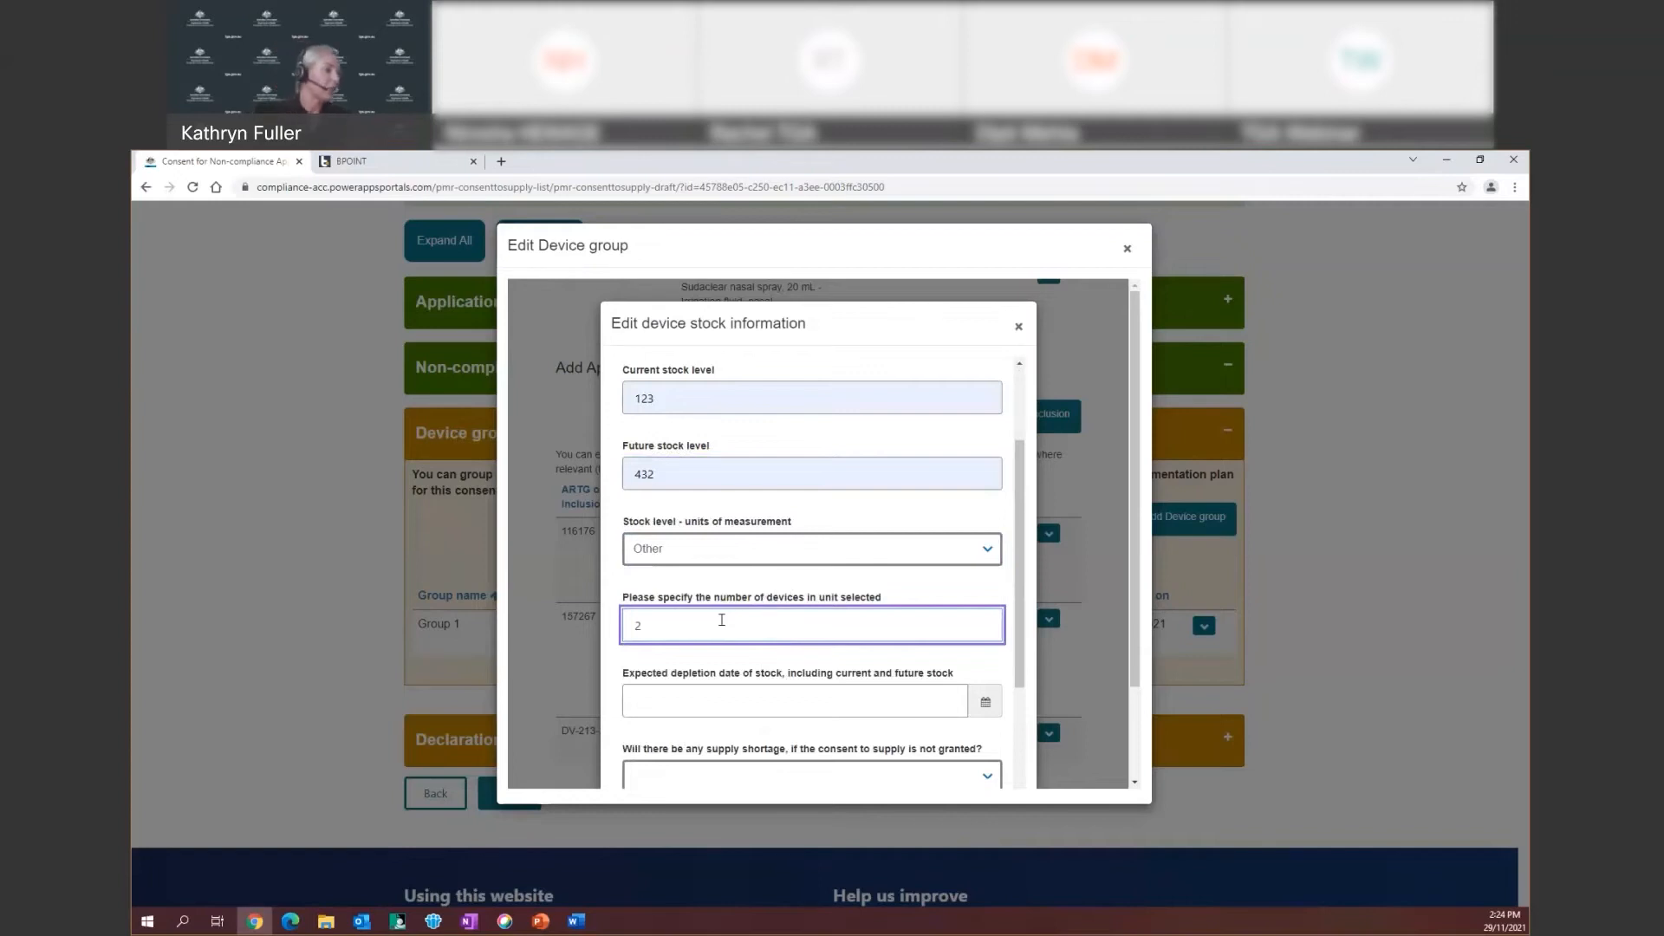
scroll(757, 596, "down", 1)
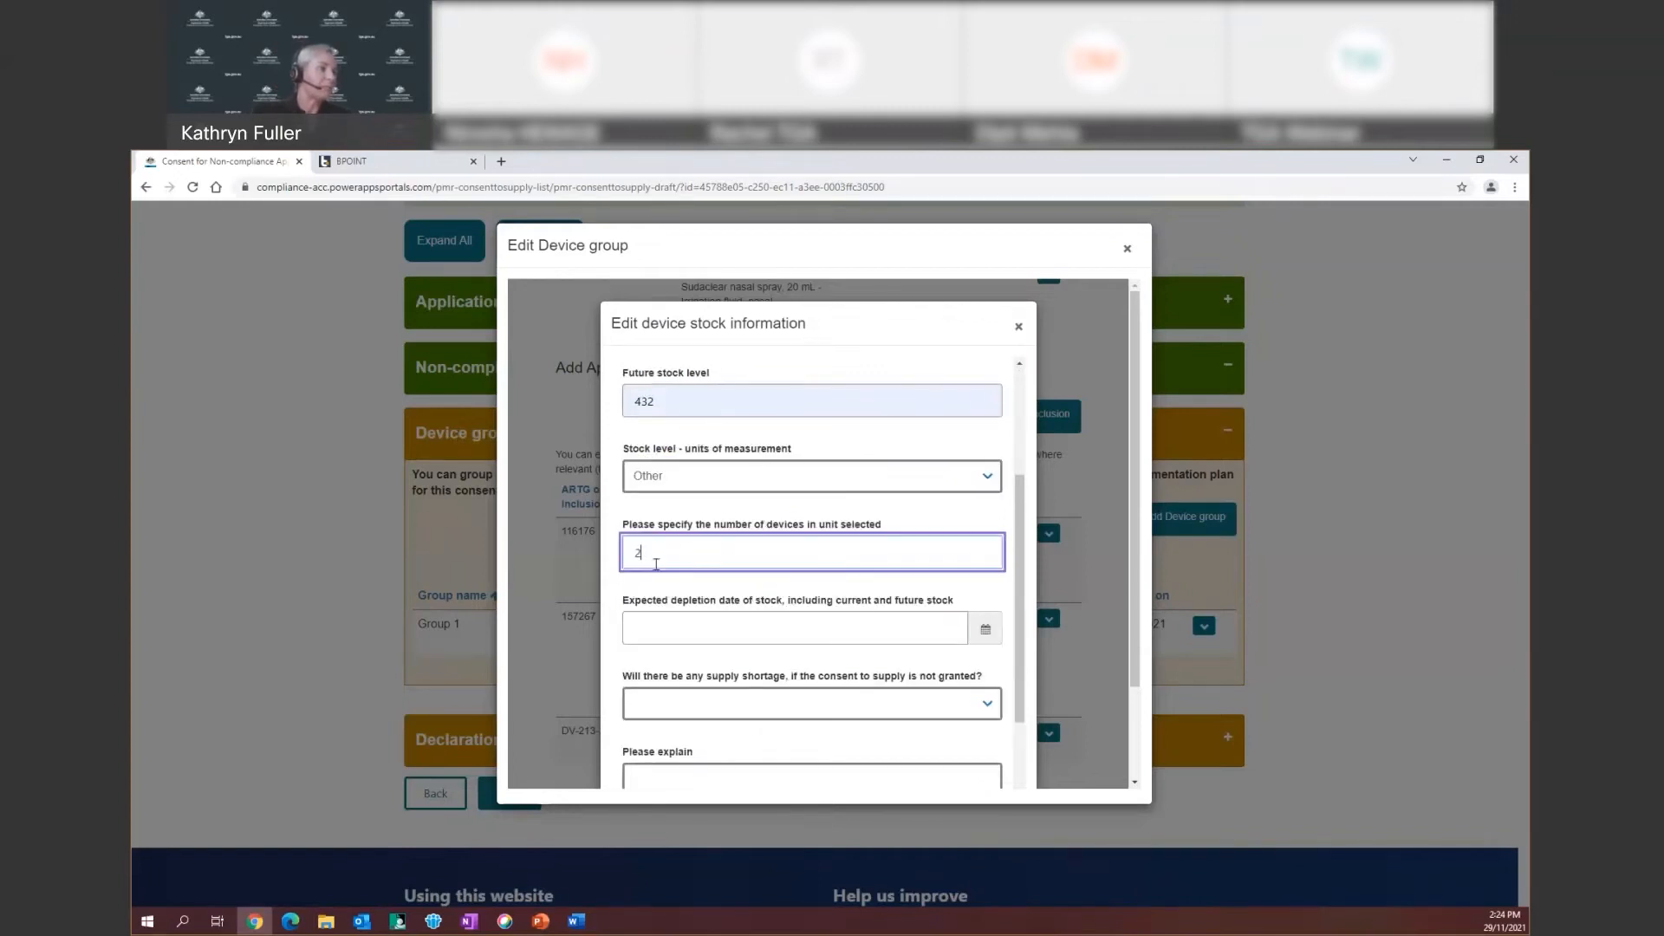
Set the expected stock depletion date to 10/02/2022
left_click(647, 621)
left_click(985, 630)
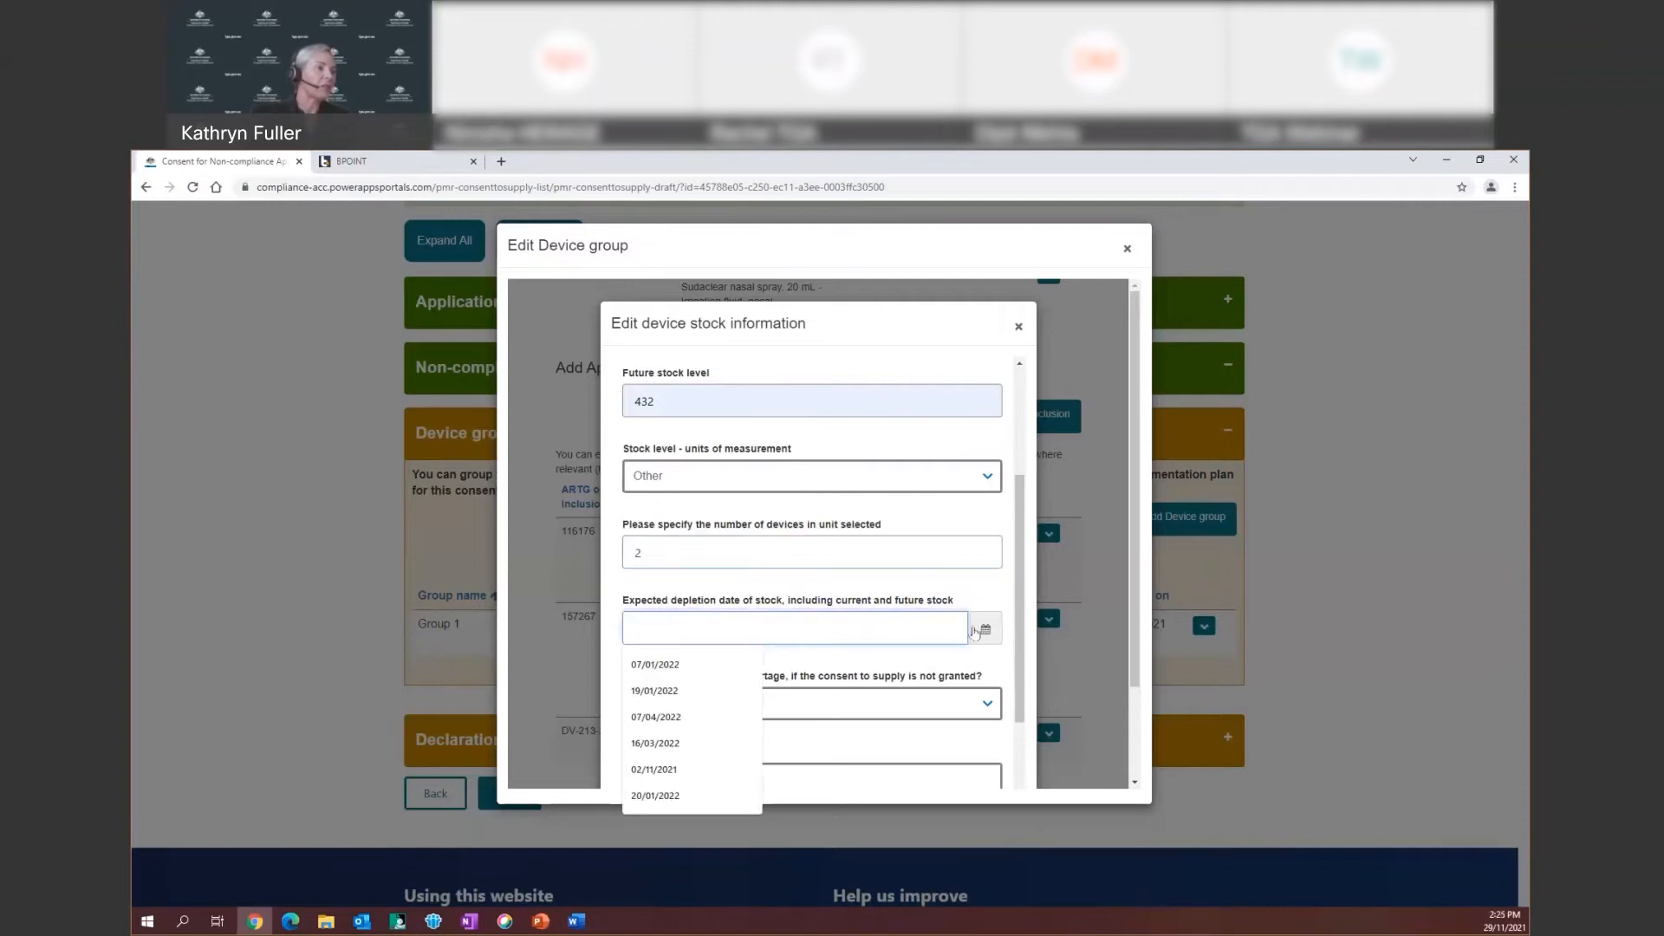
left_click(983, 633)
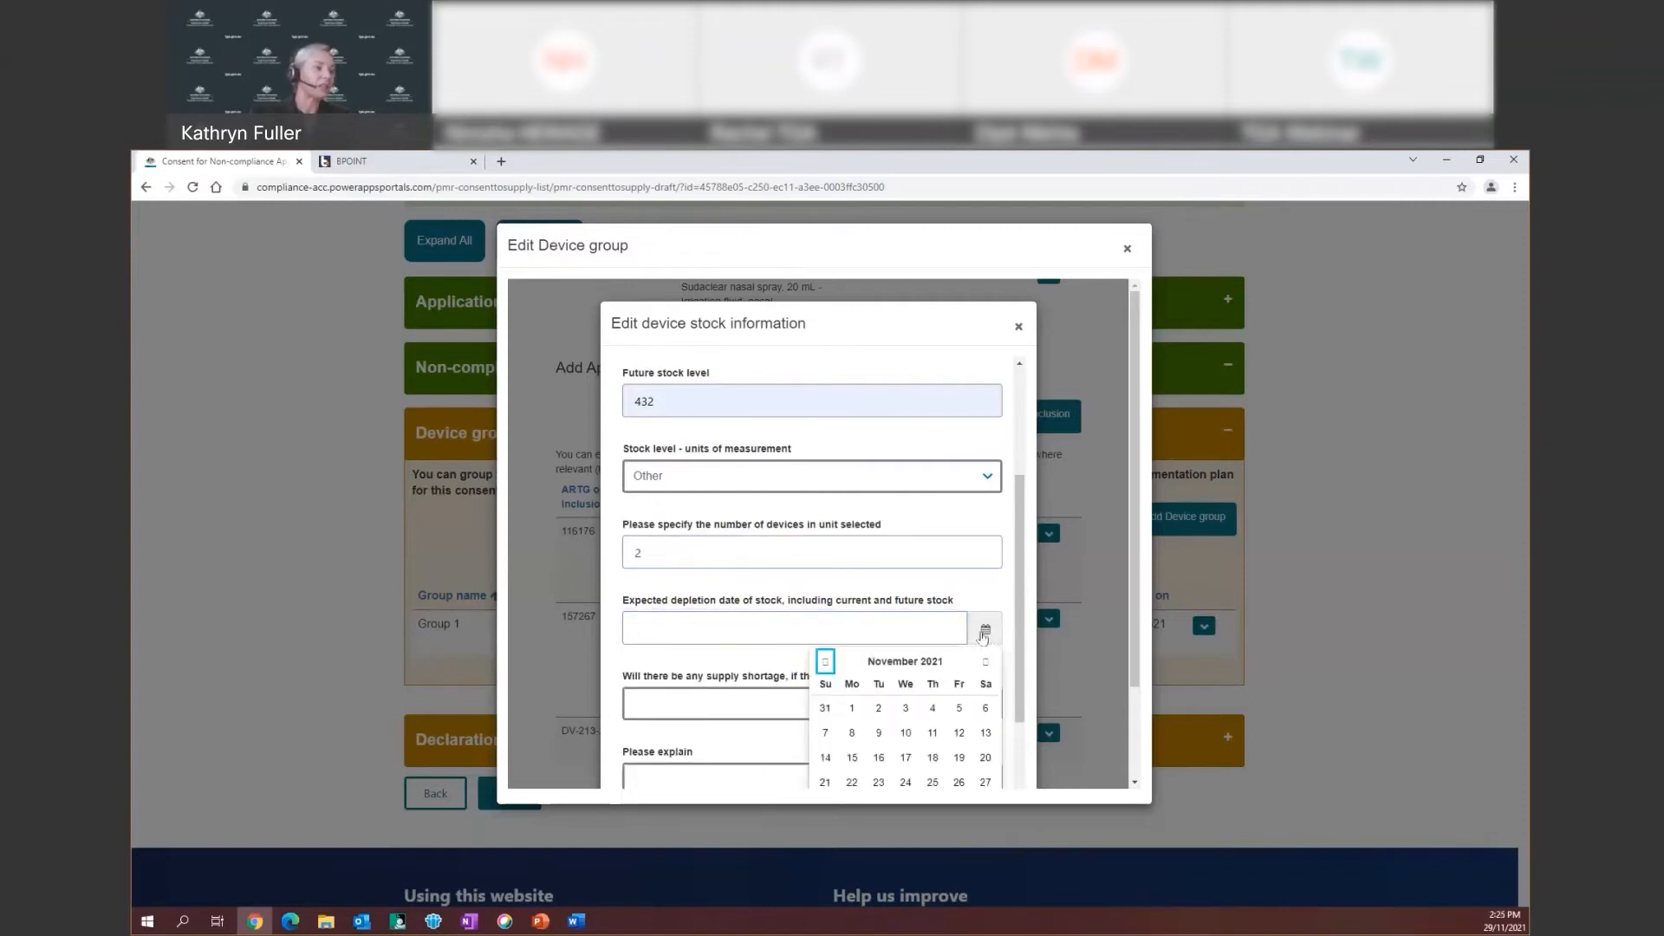
left_click(986, 663)
left_click(985, 663)
left_click(985, 663)
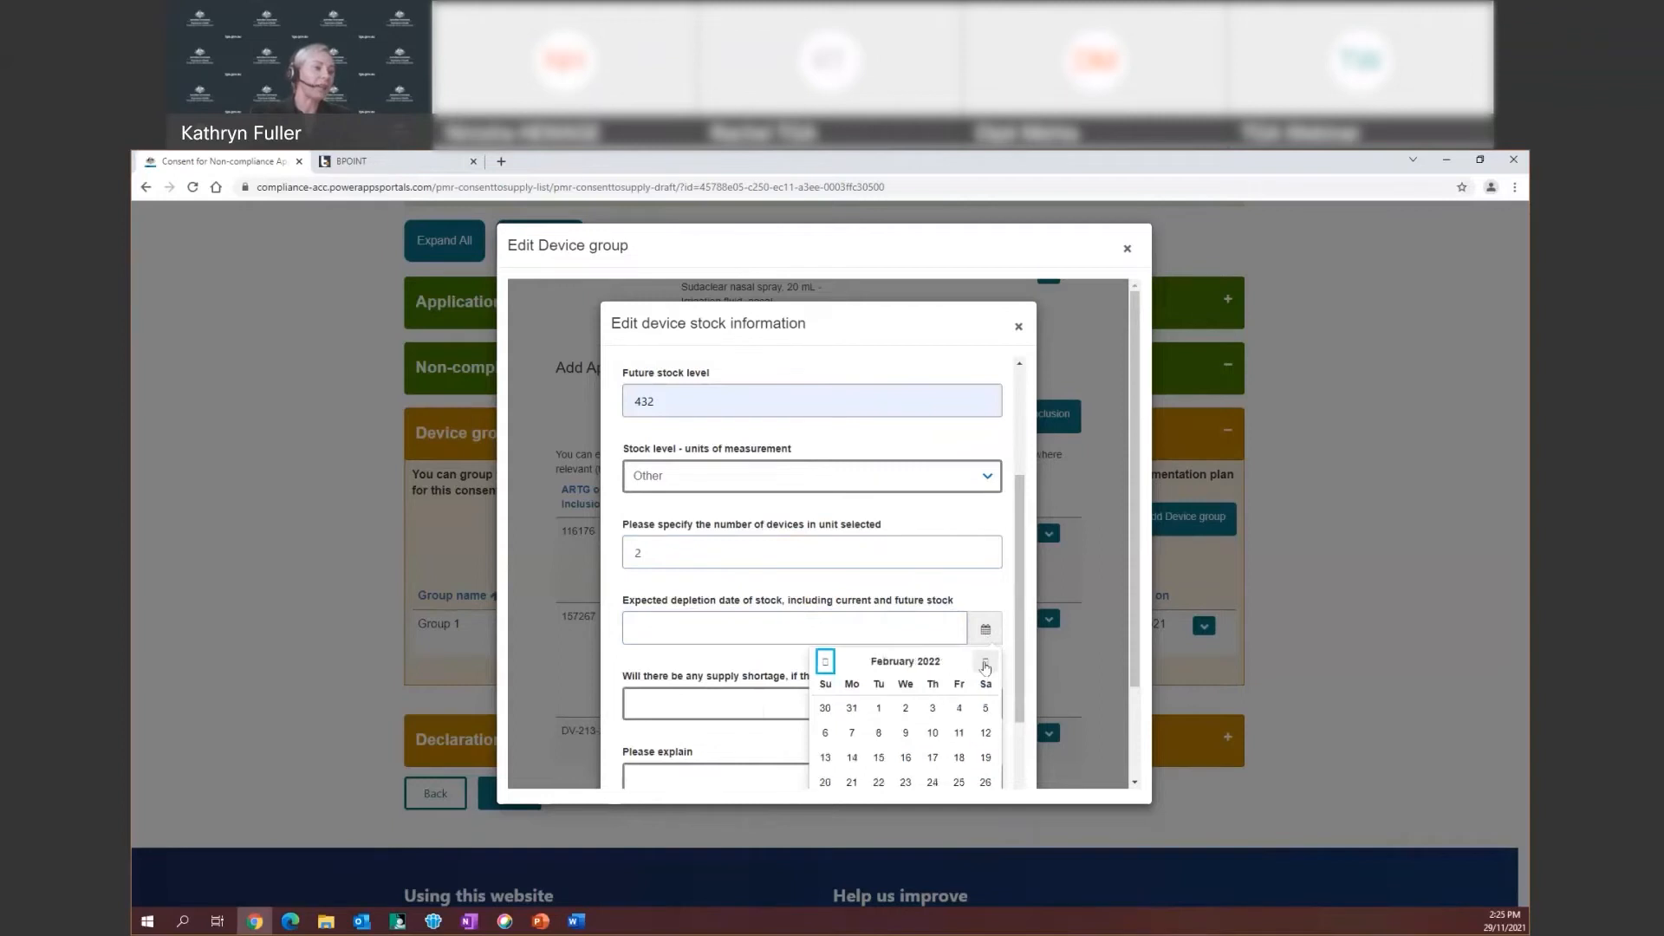
left_click(932, 734)
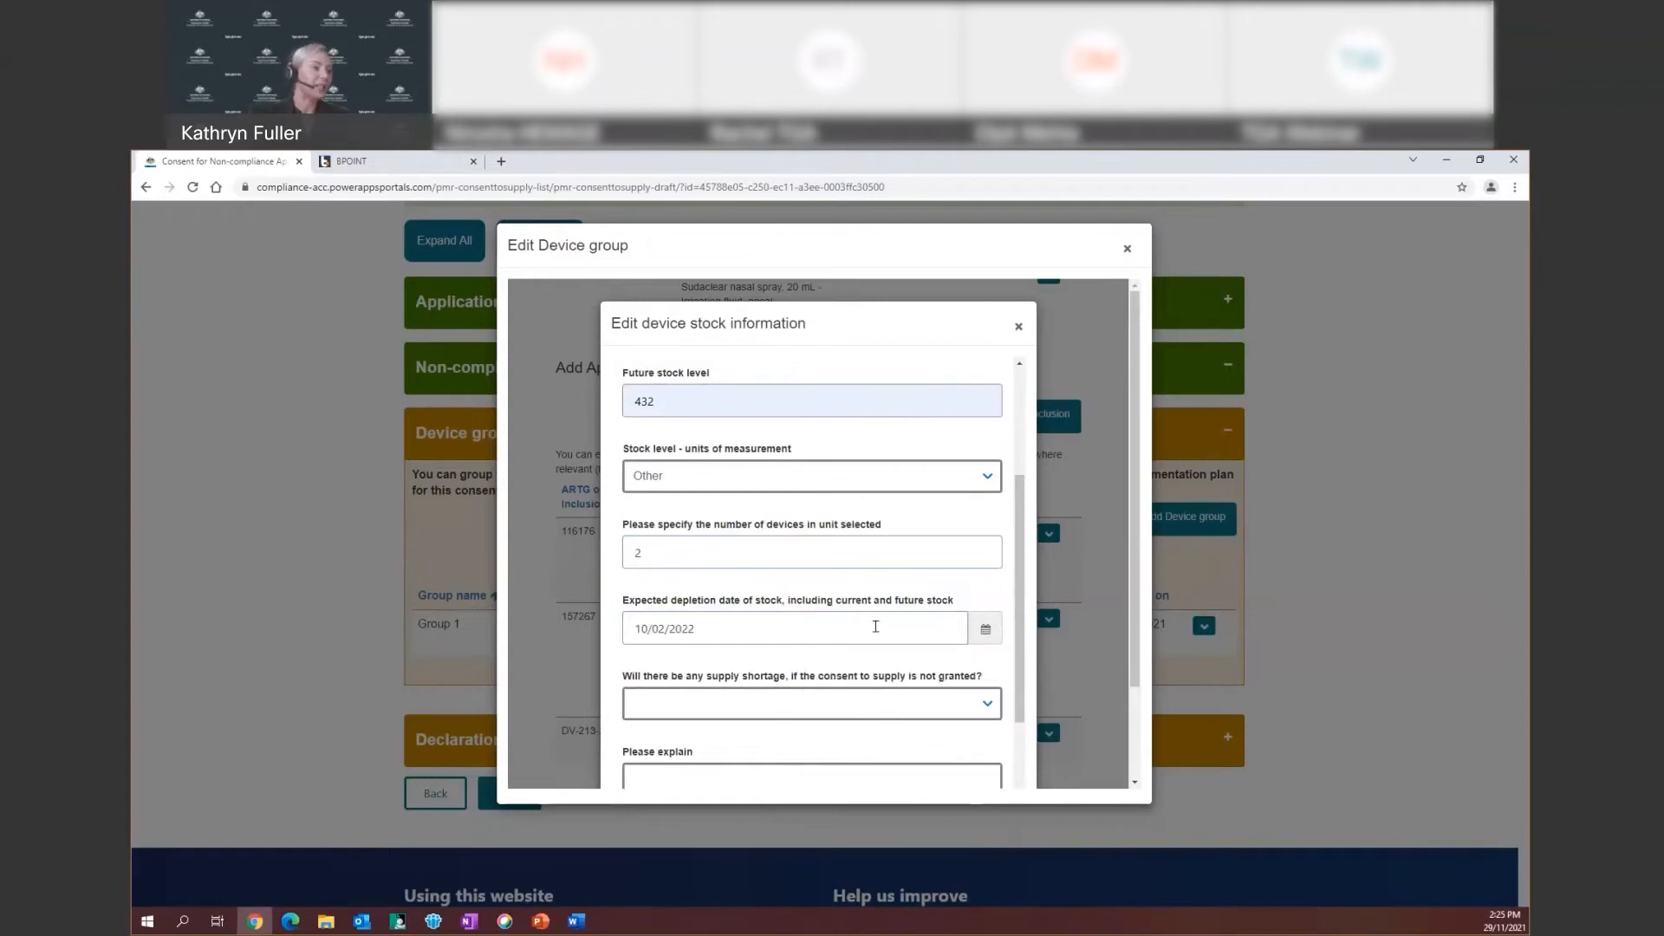
scroll(928, 735, "down", 2)
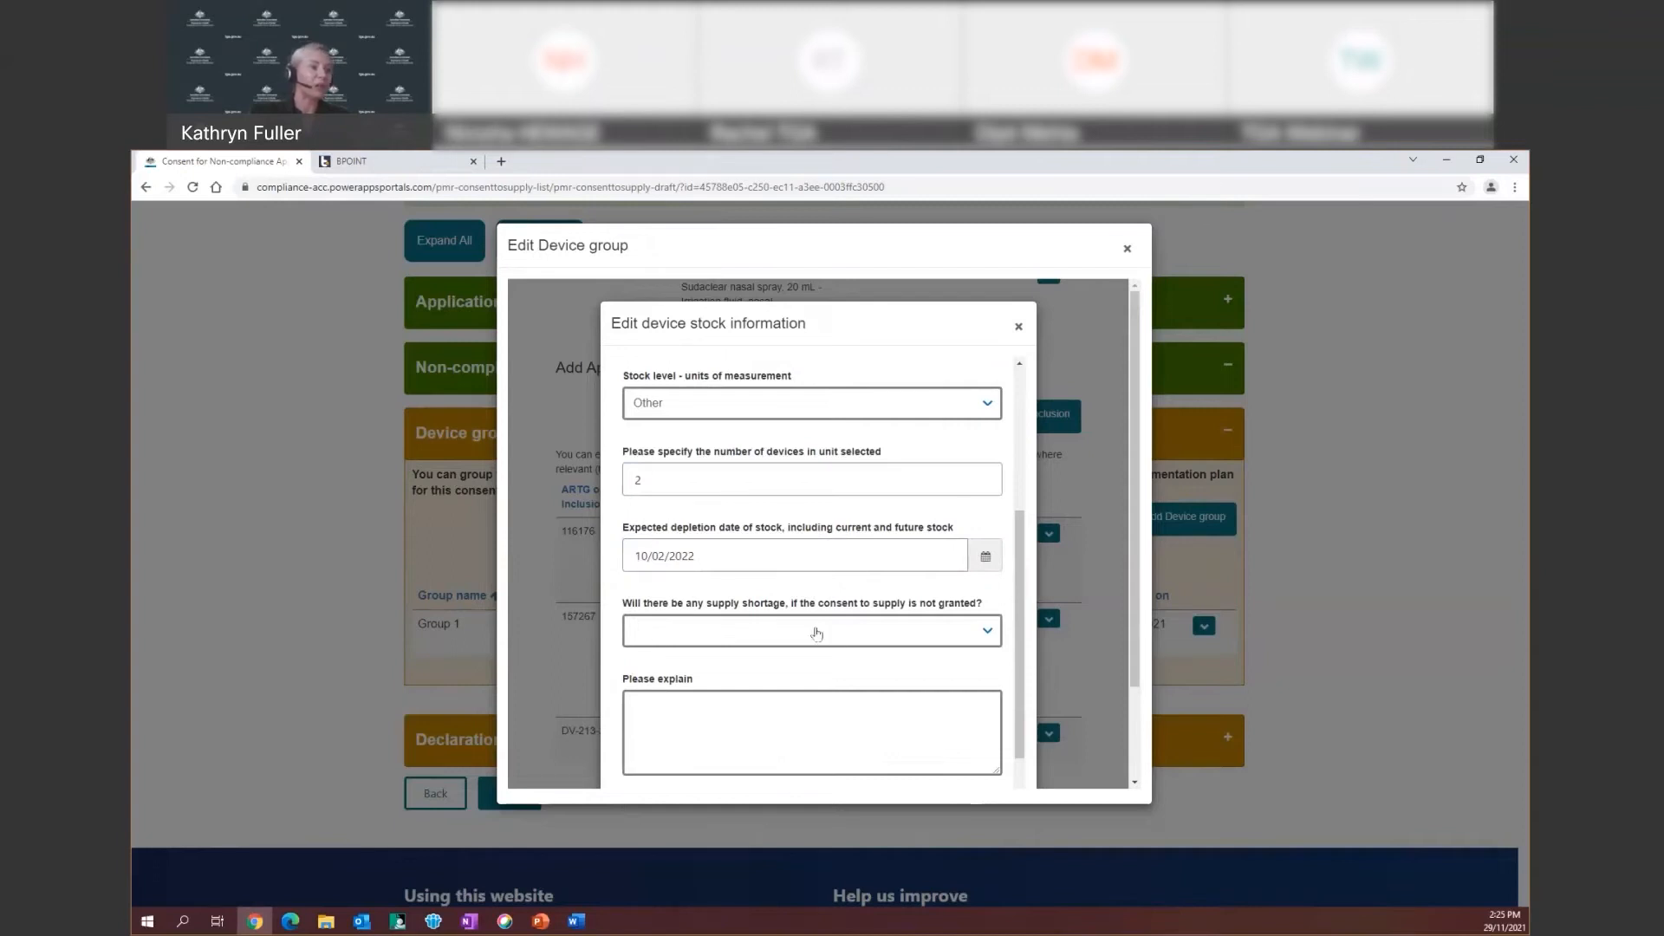
Answer Yes to the supply-shortage question and enter an explanation
left_click(986, 631)
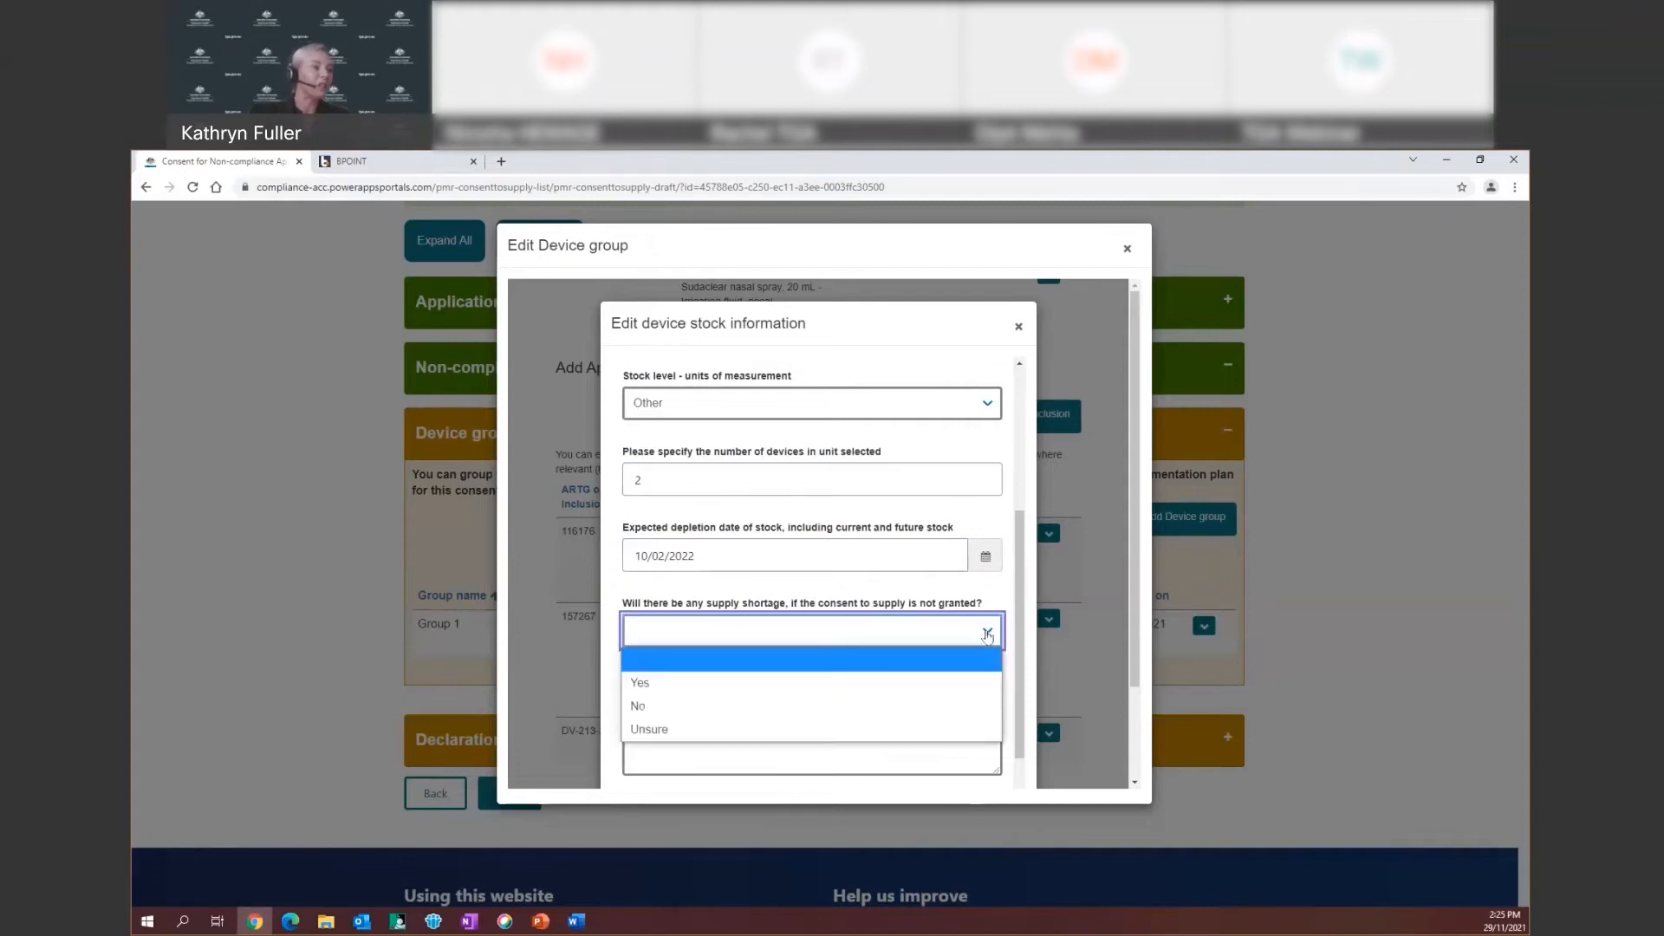
left_click(709, 684)
left_click(780, 695)
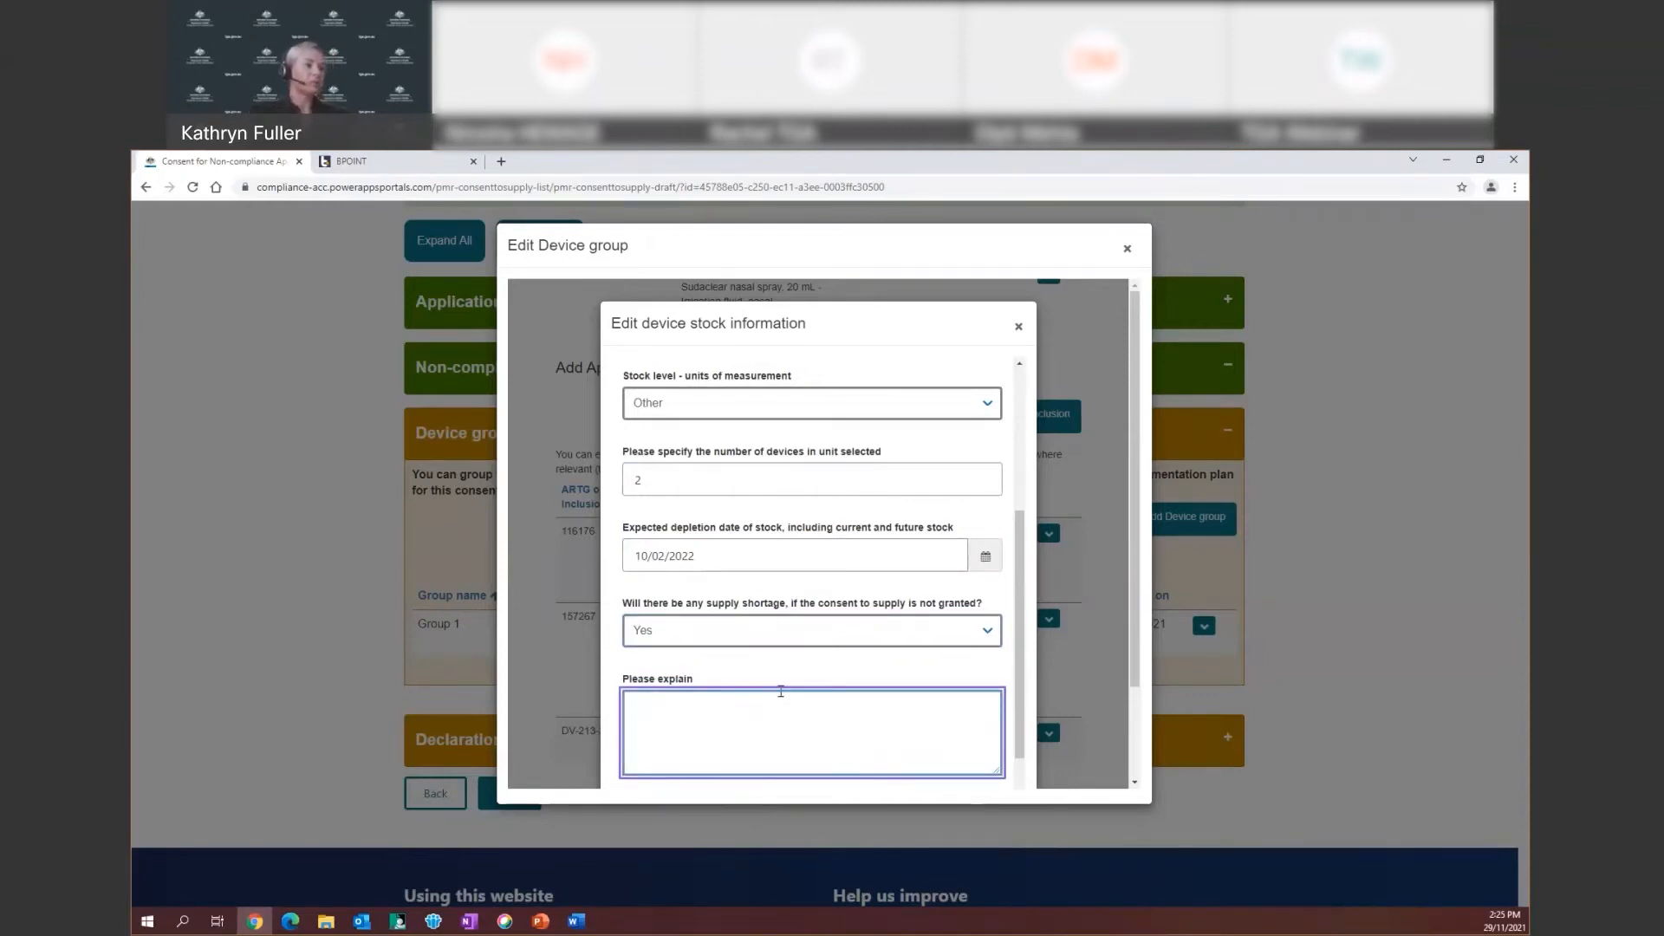
type("fljebvuowrbvnlwrnv")
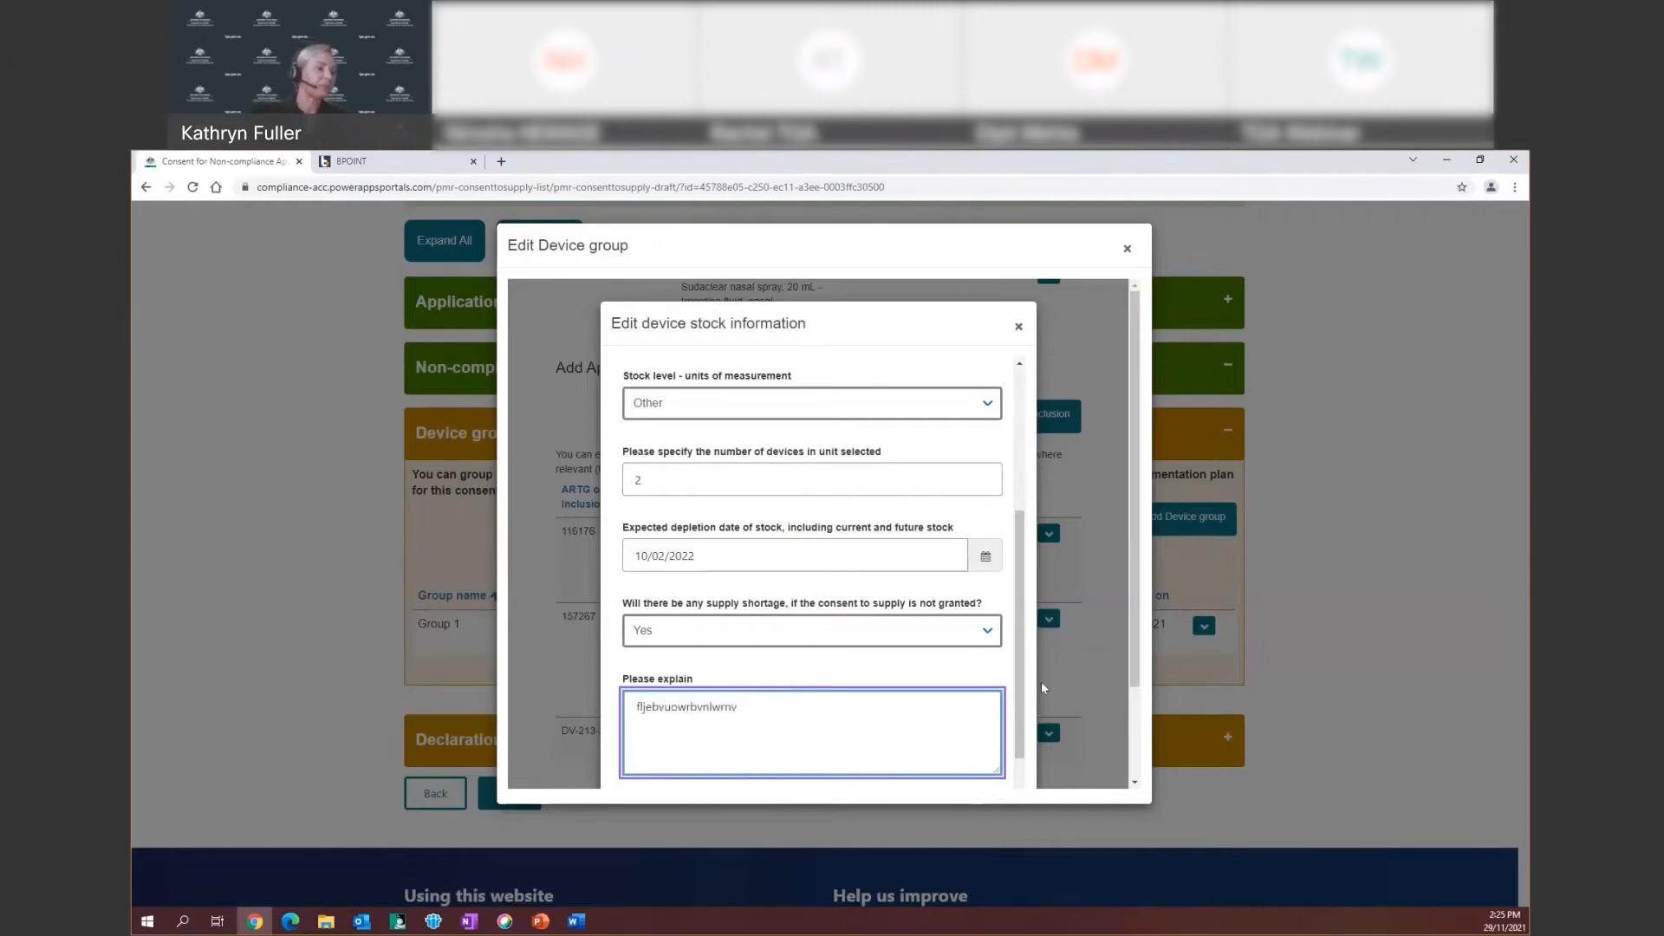
left_click_drag(1020, 681, 1025, 765)
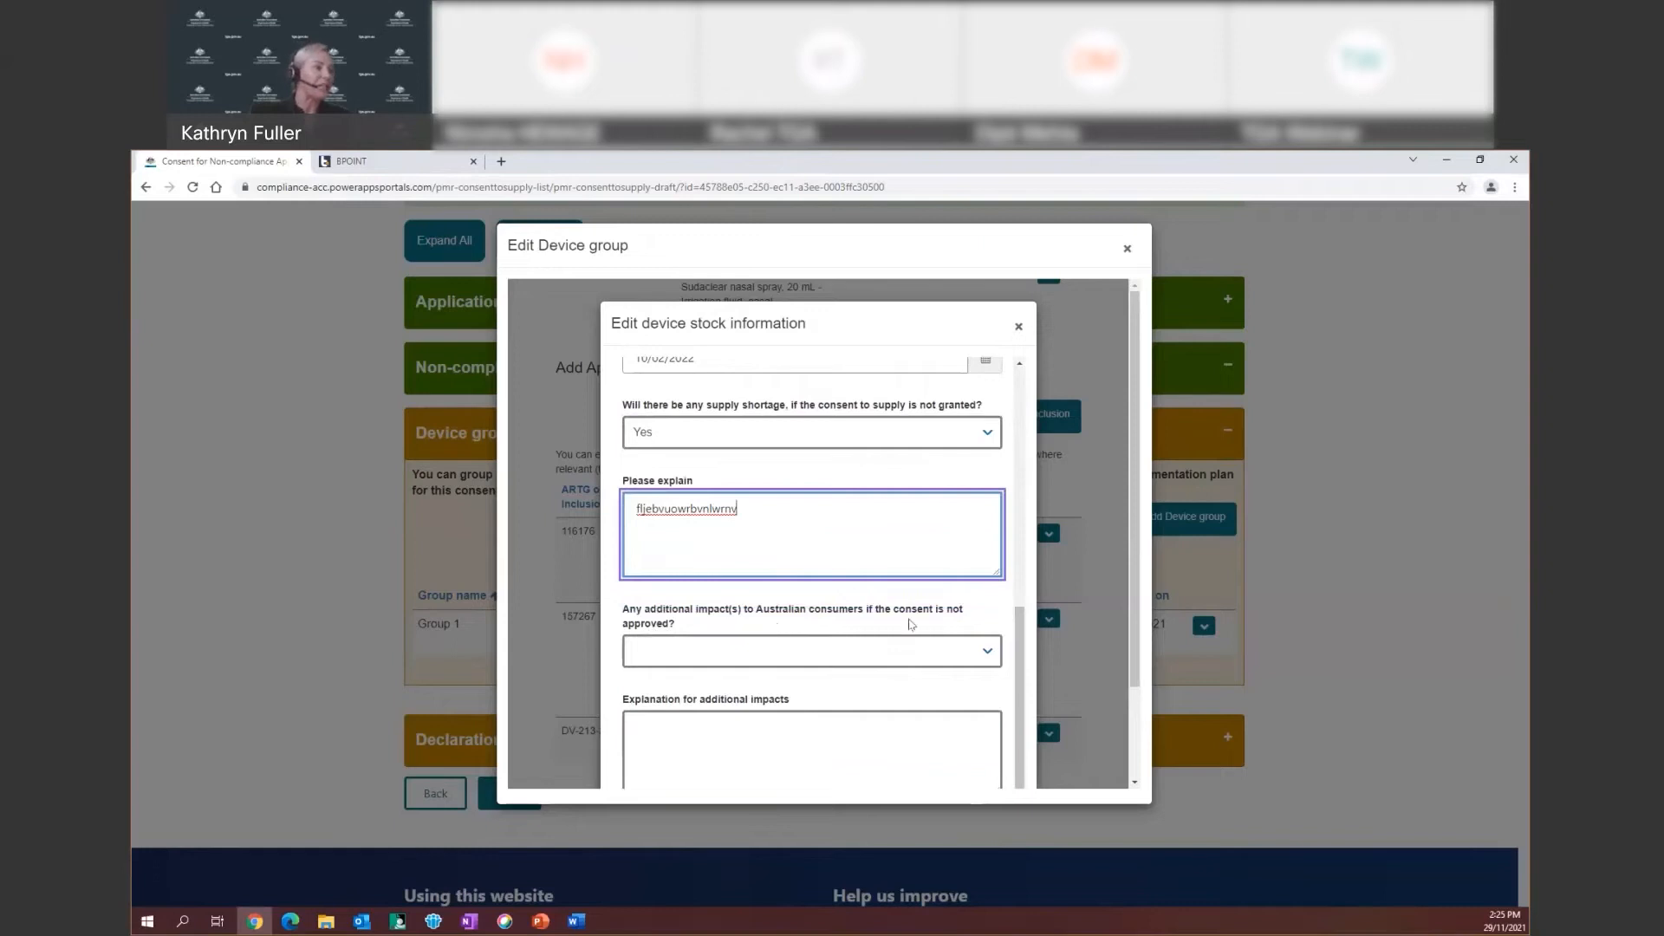
Answer Yes to additional consumer impacts with an explanation, then save the dressing's stock information
left_click(987, 656)
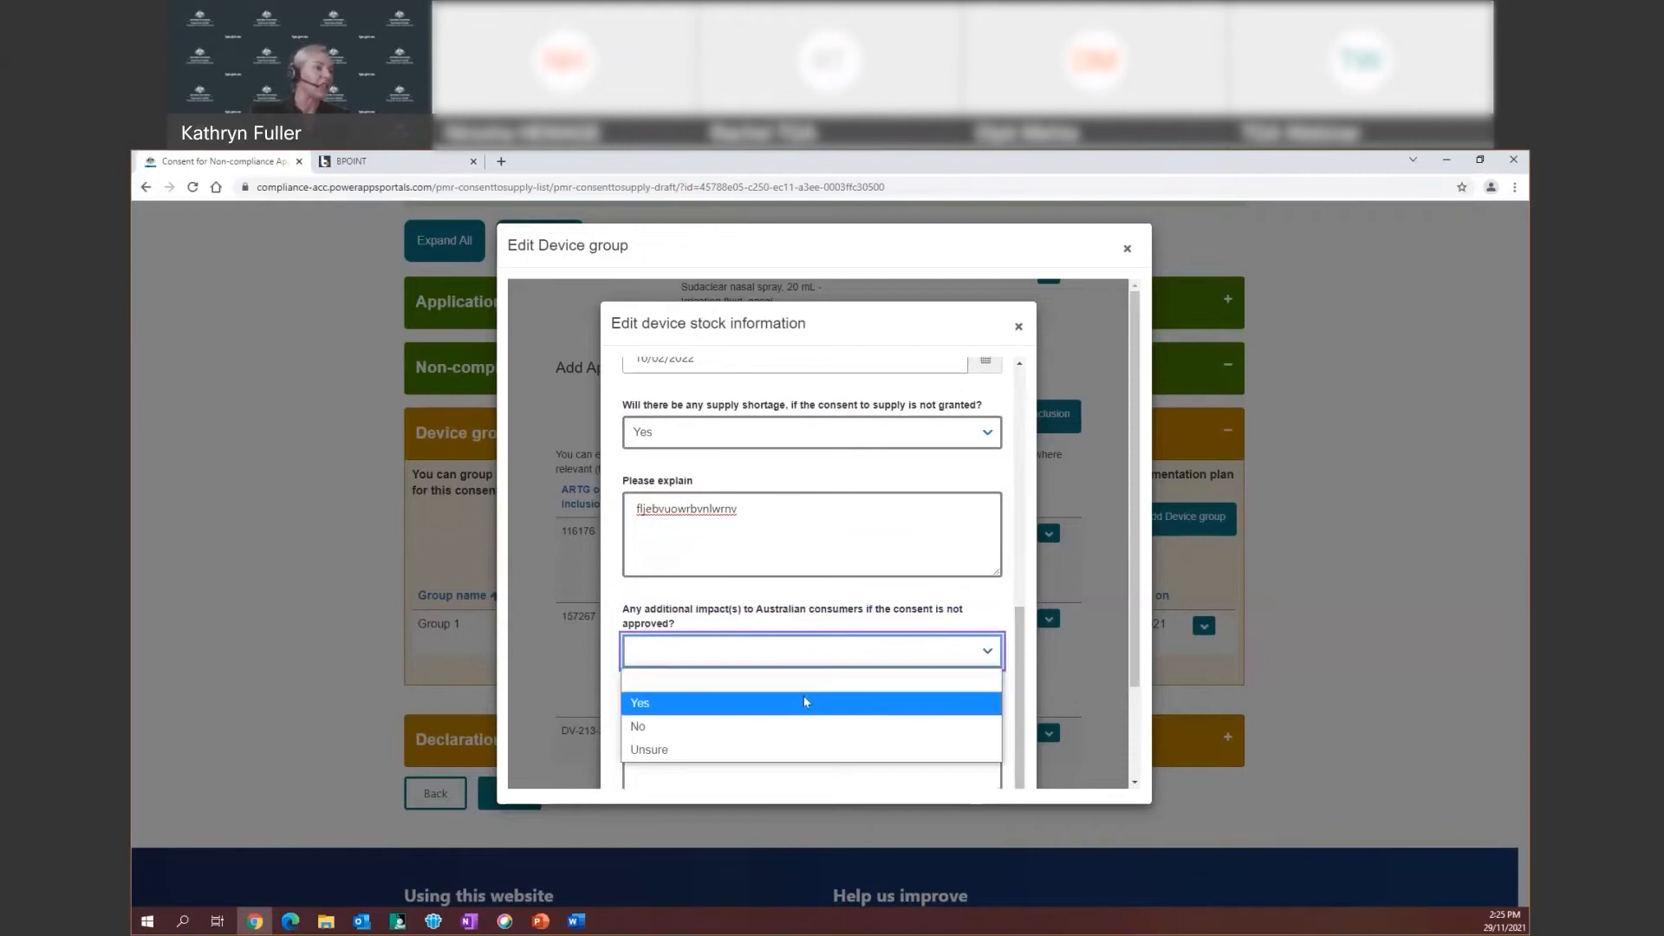
left_click(670, 711)
left_click(661, 728)
scroll(774, 700, "down", 1)
scroll(777, 700, "down", 1)
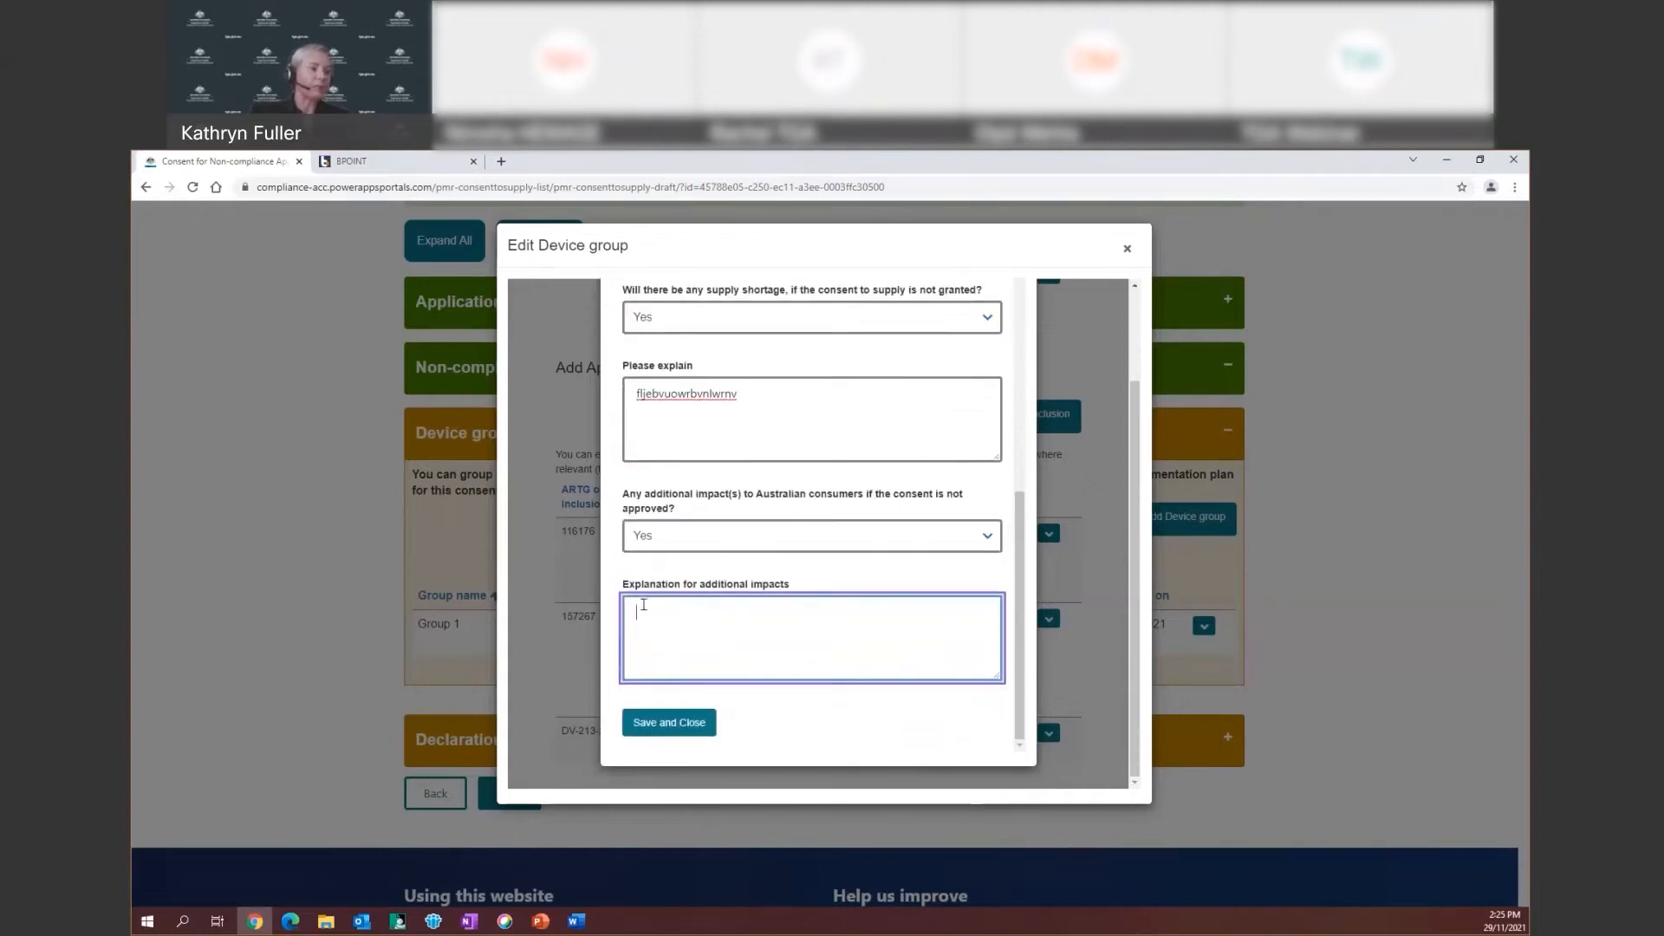
type("jrbewufbowrbf")
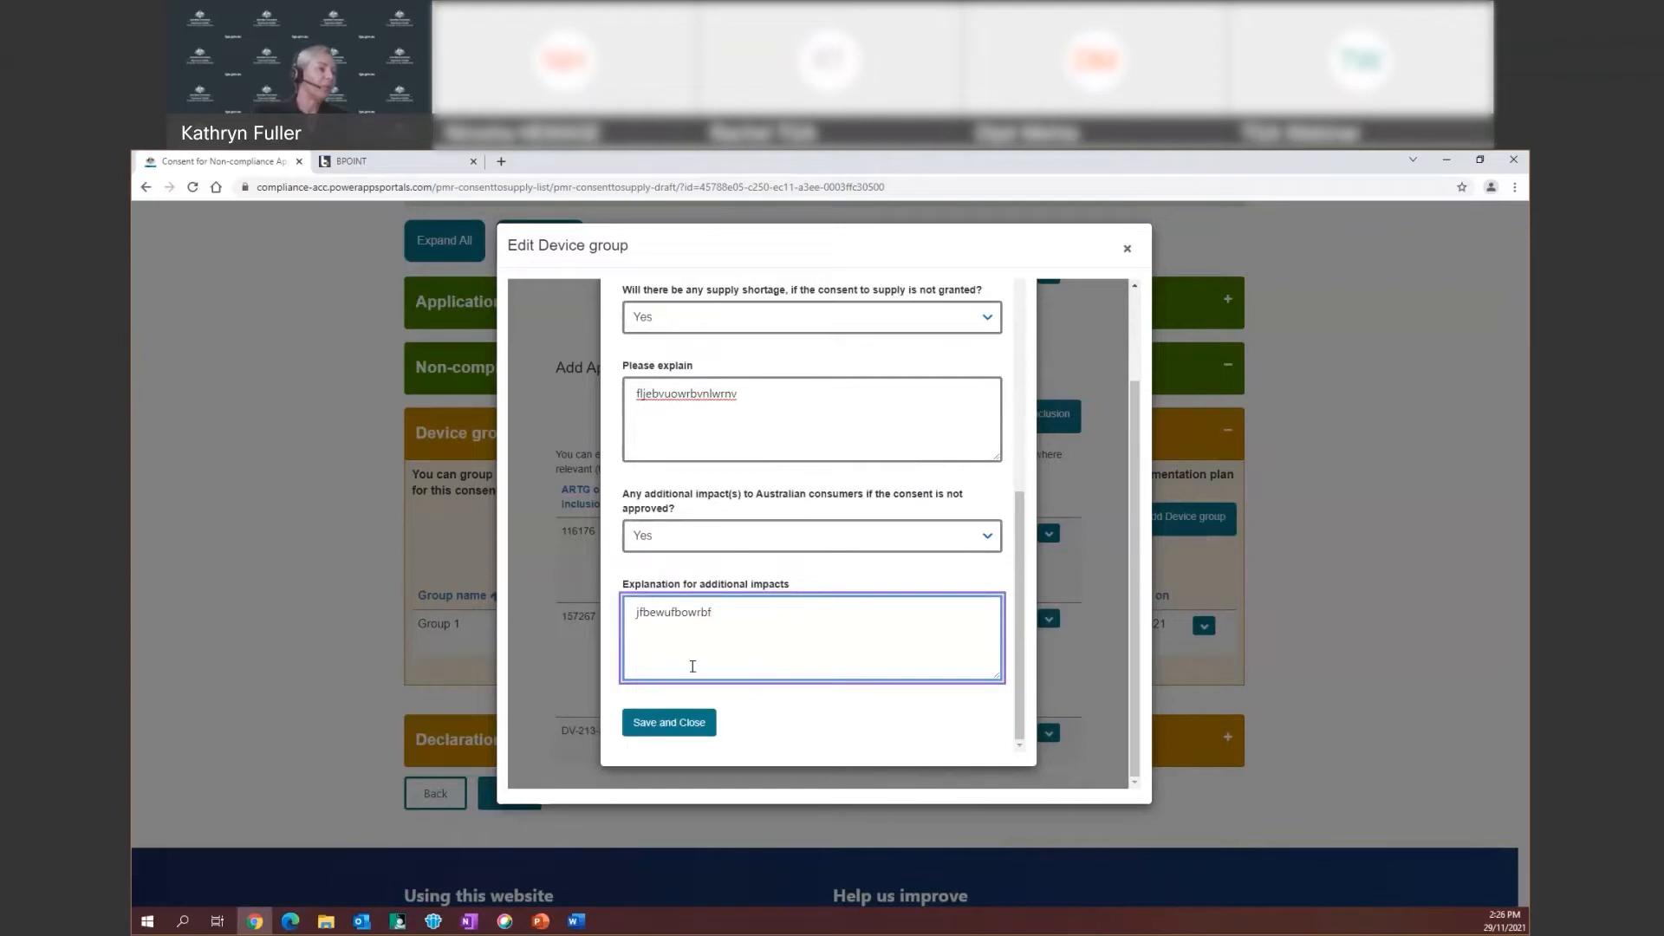
left_click(674, 733)
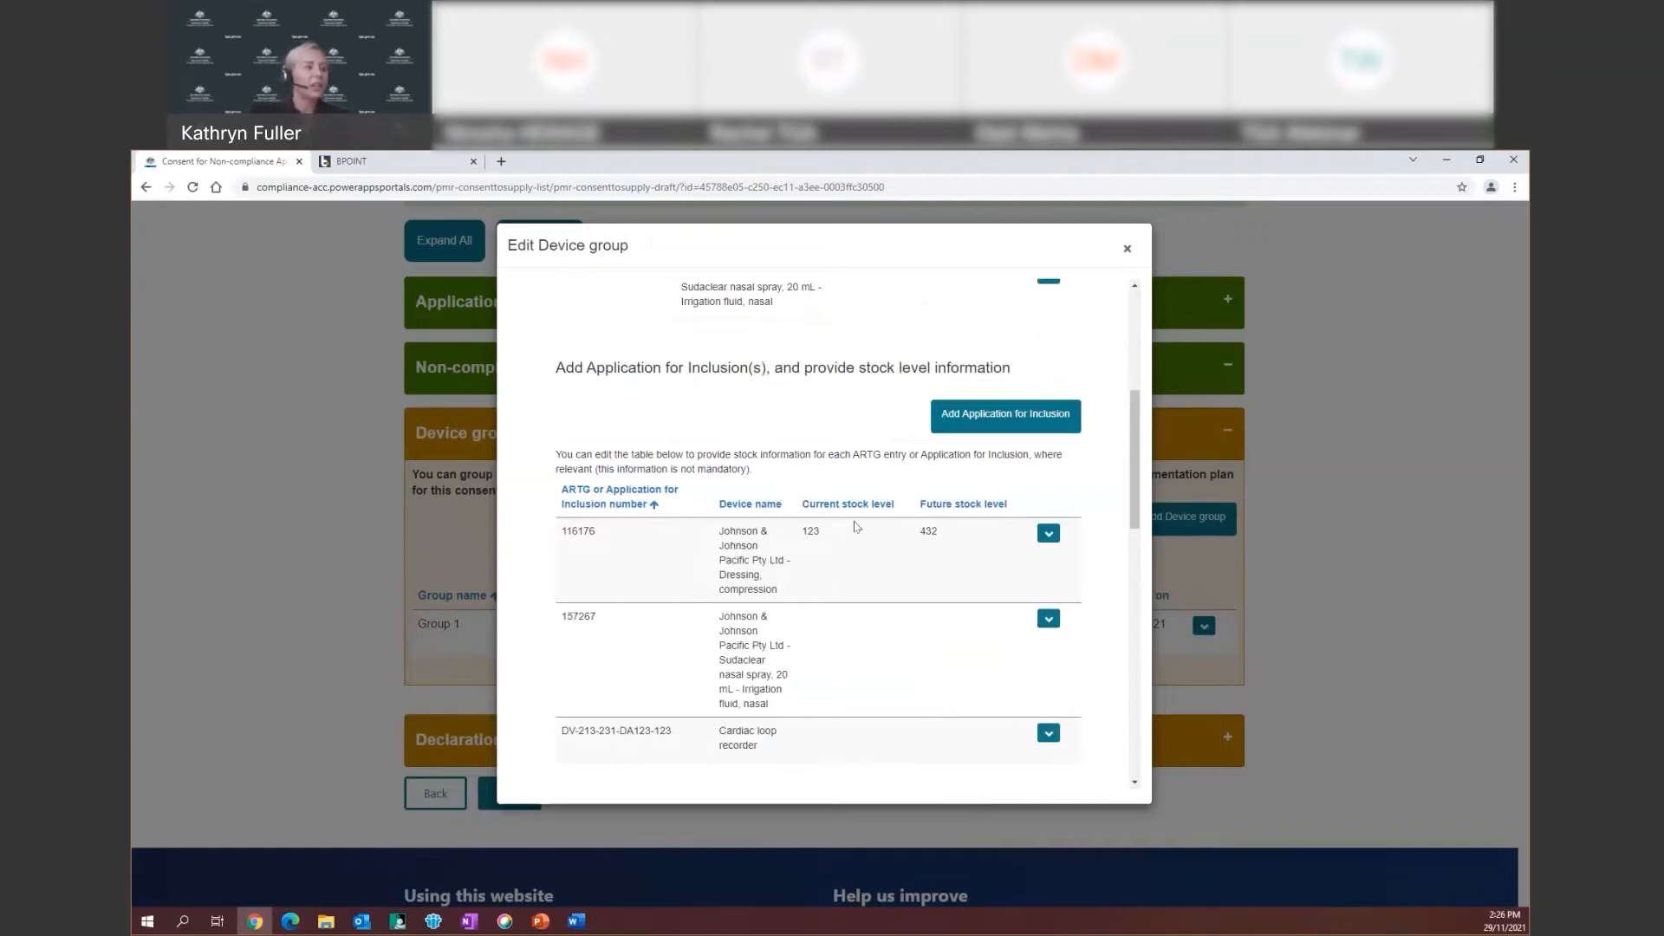
Open the Sudaclear nasal spray's stock information form, review it, and close it unchanged
left_click(1048, 621)
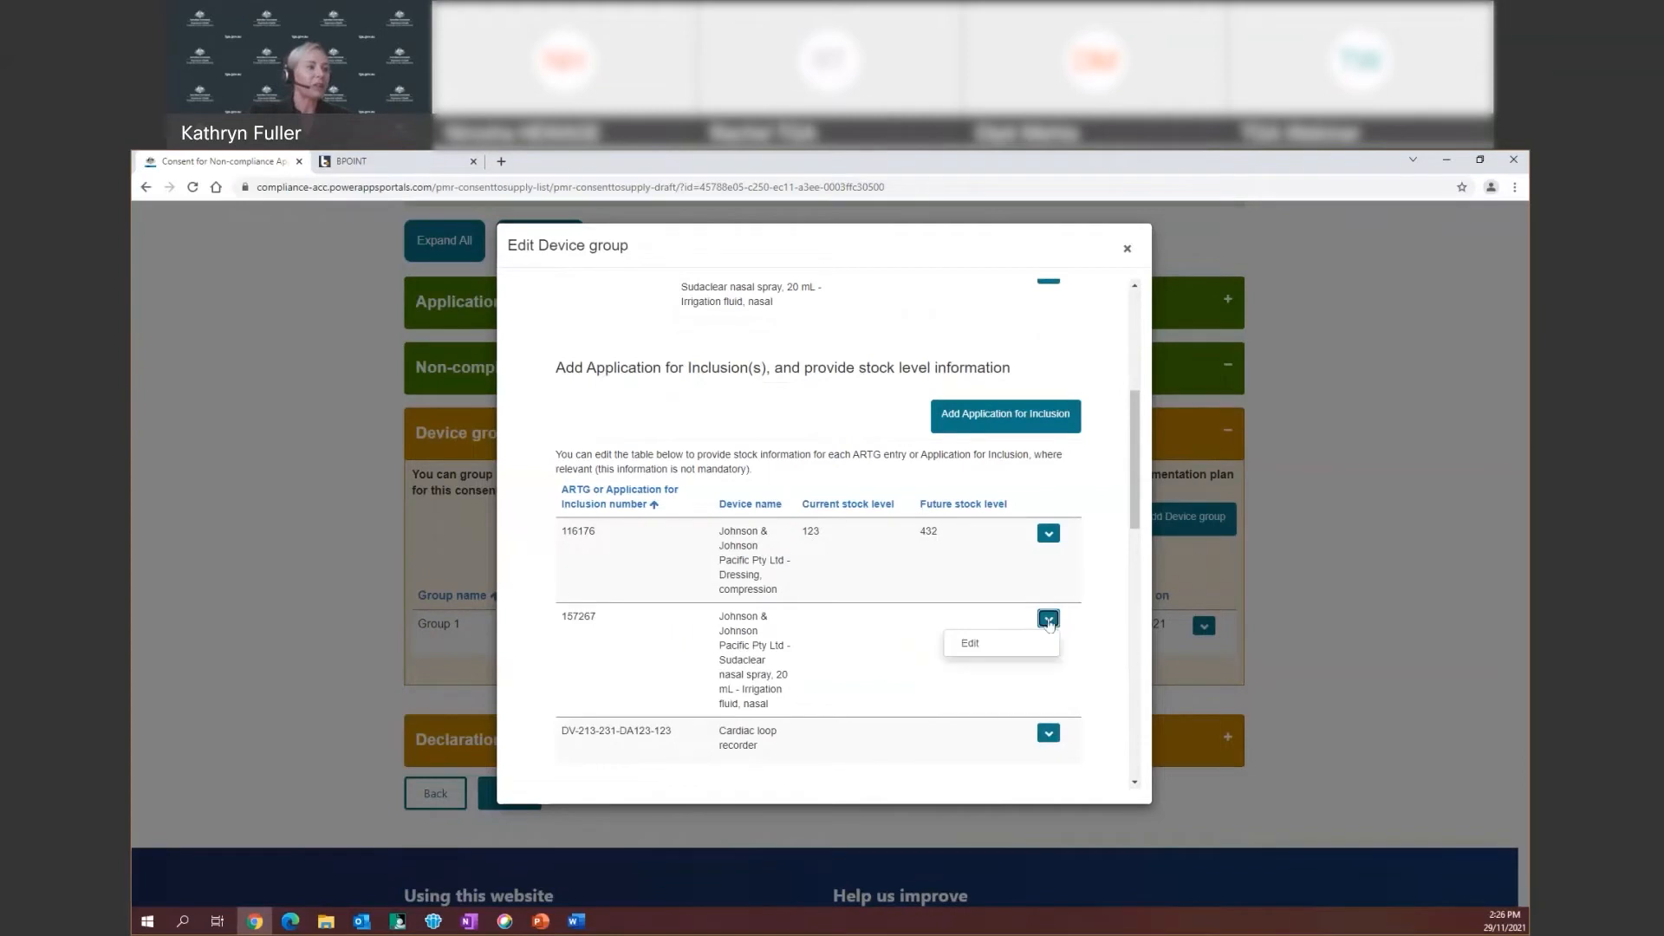
left_click(972, 644)
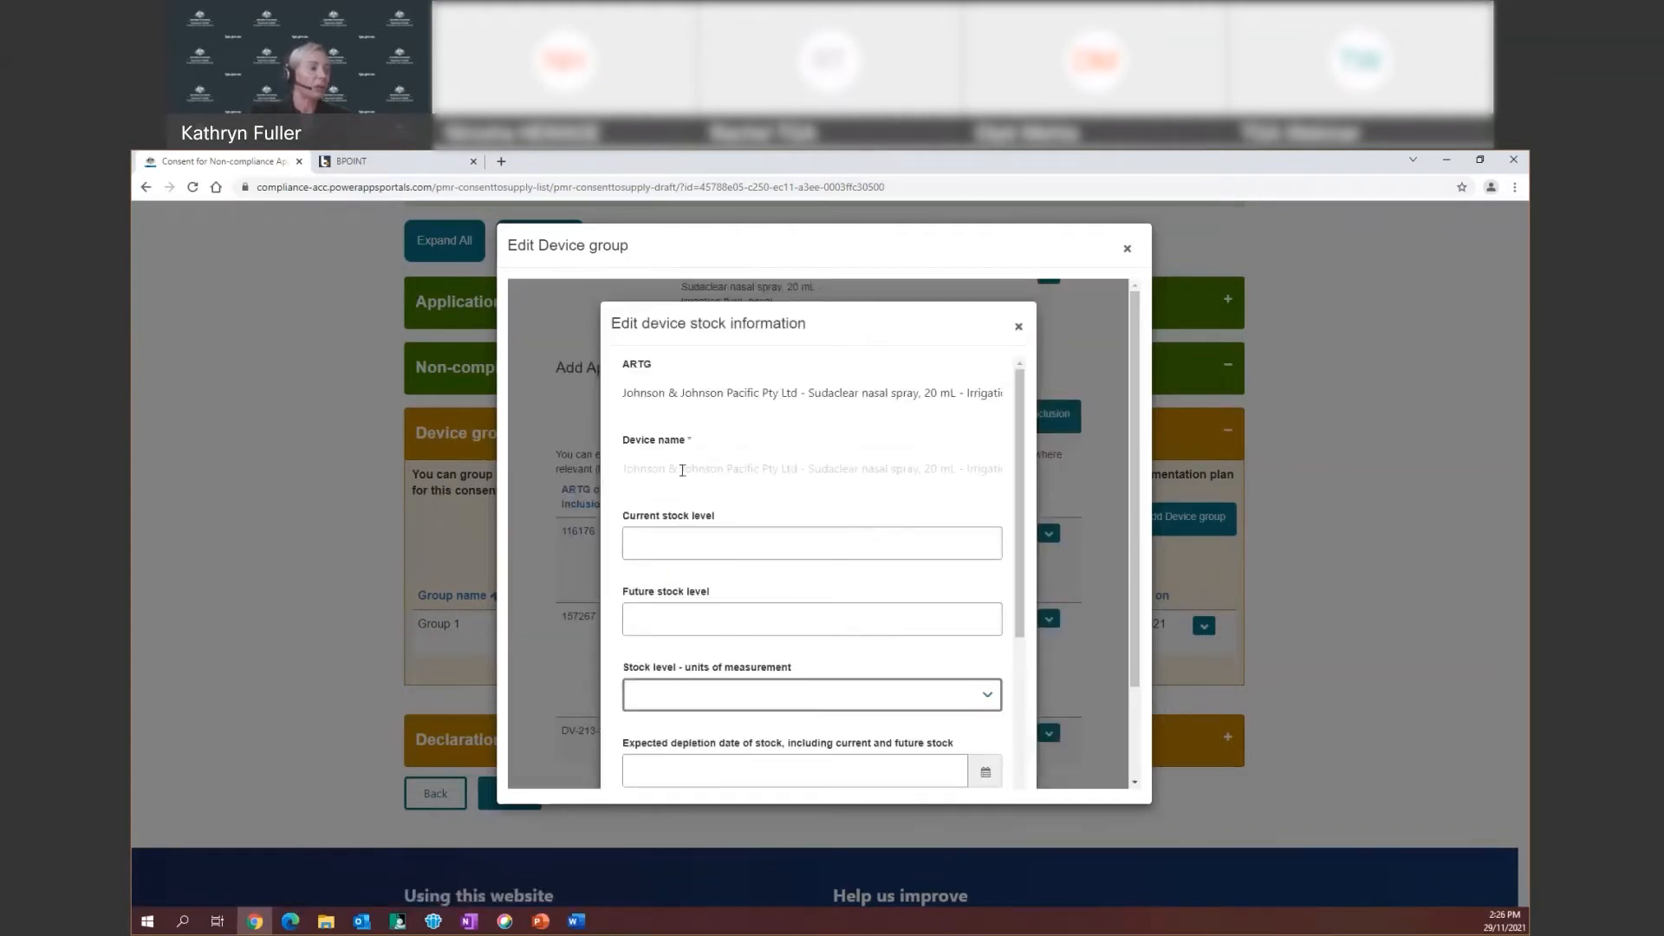
scroll(693, 470, "down", 2)
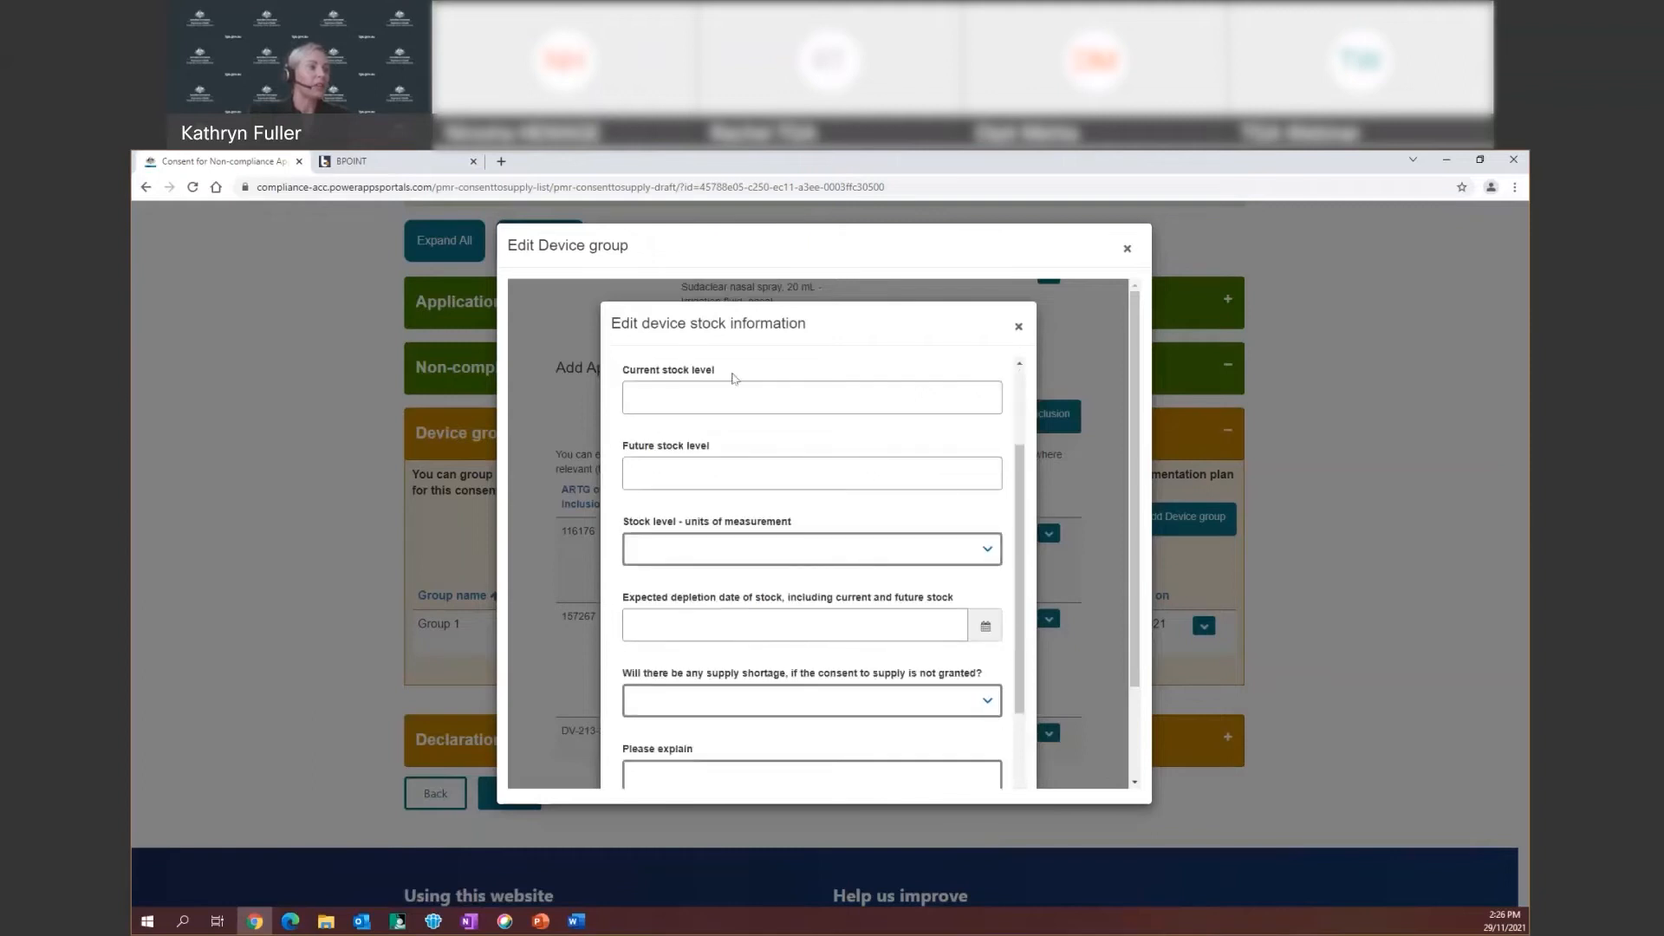
scroll(784, 588, "down", 3)
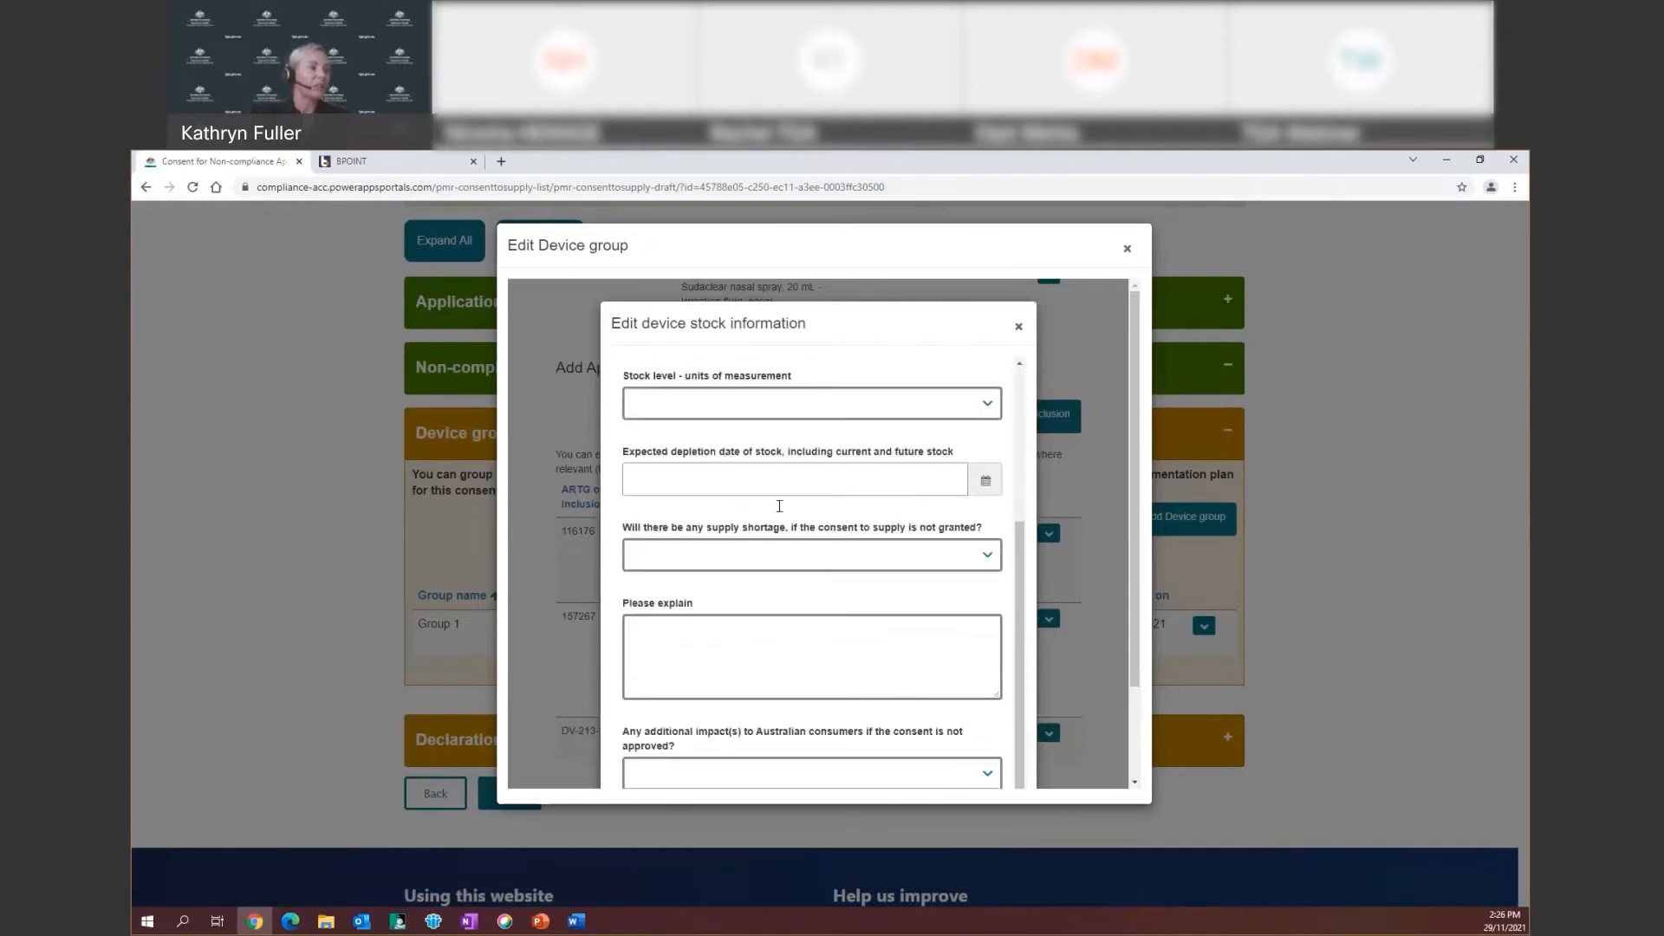
scroll(784, 587, "up", 5)
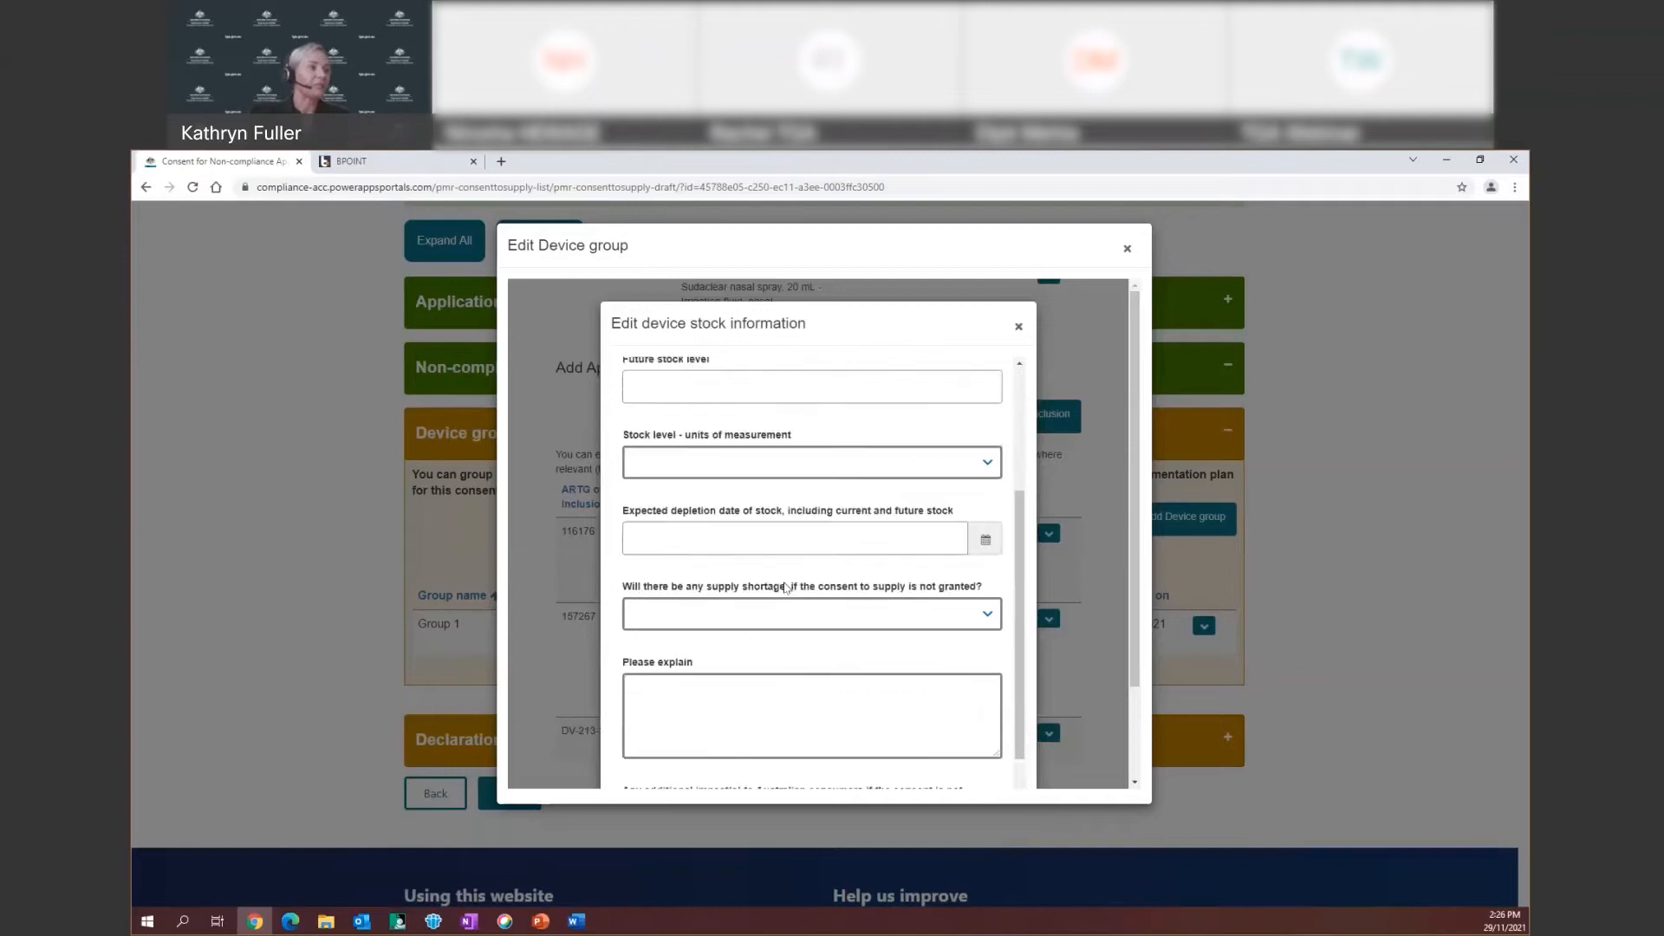
left_click(1018, 326)
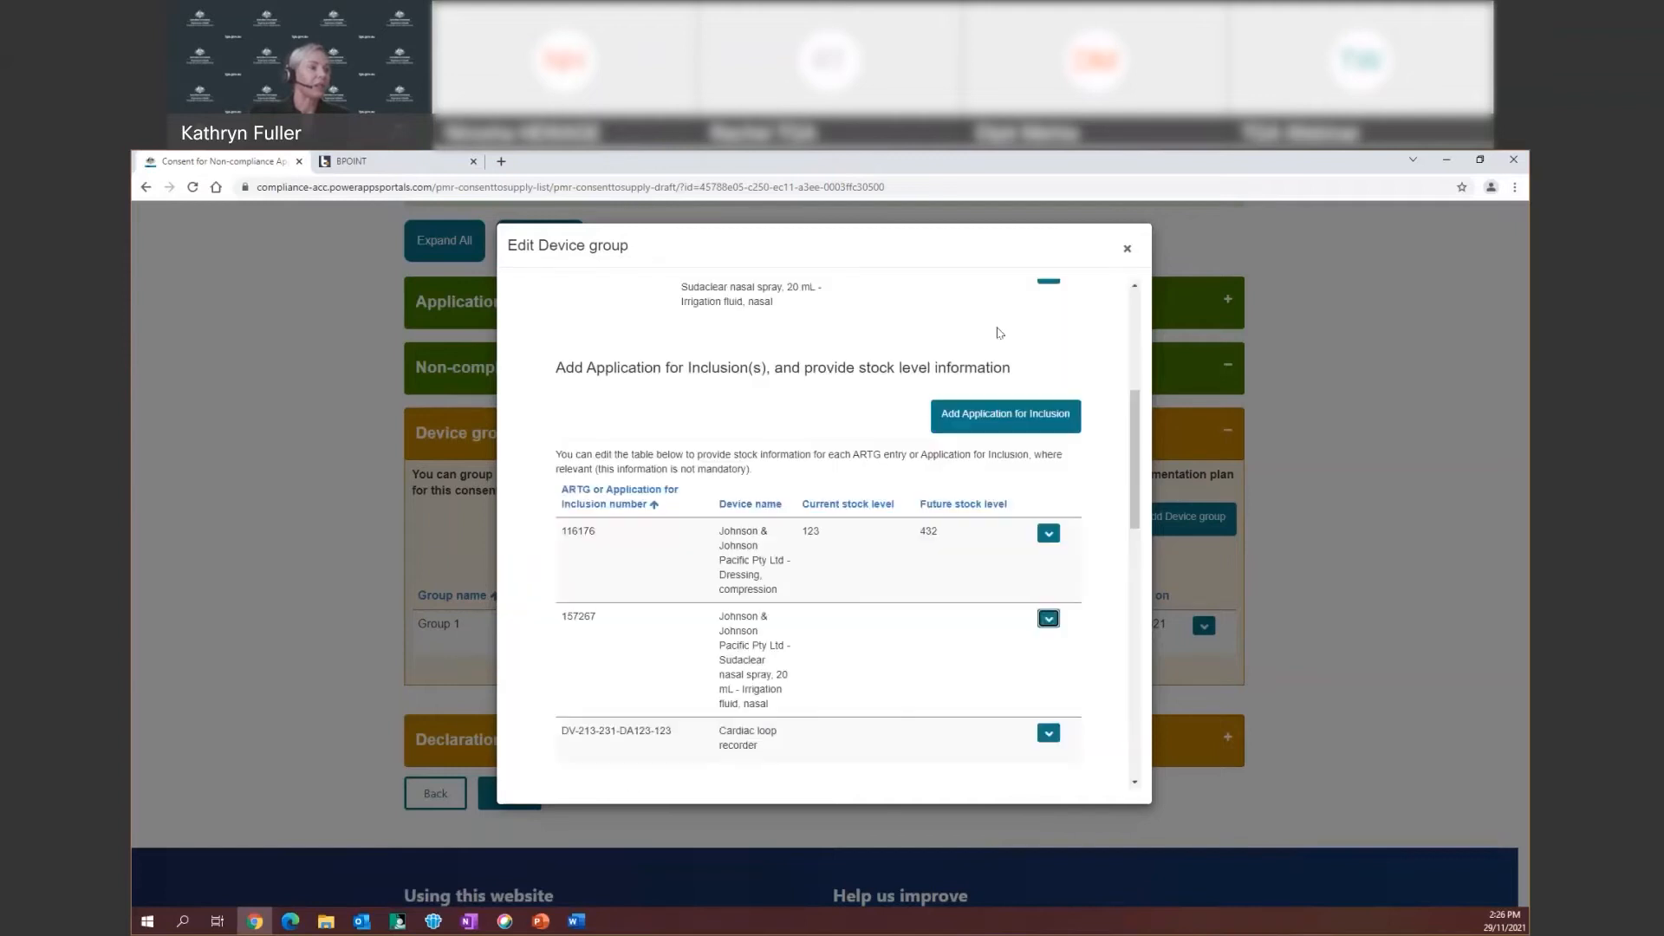
Set the proposed consent start date to 15 December 2021
scroll(866, 555, "down", 2)
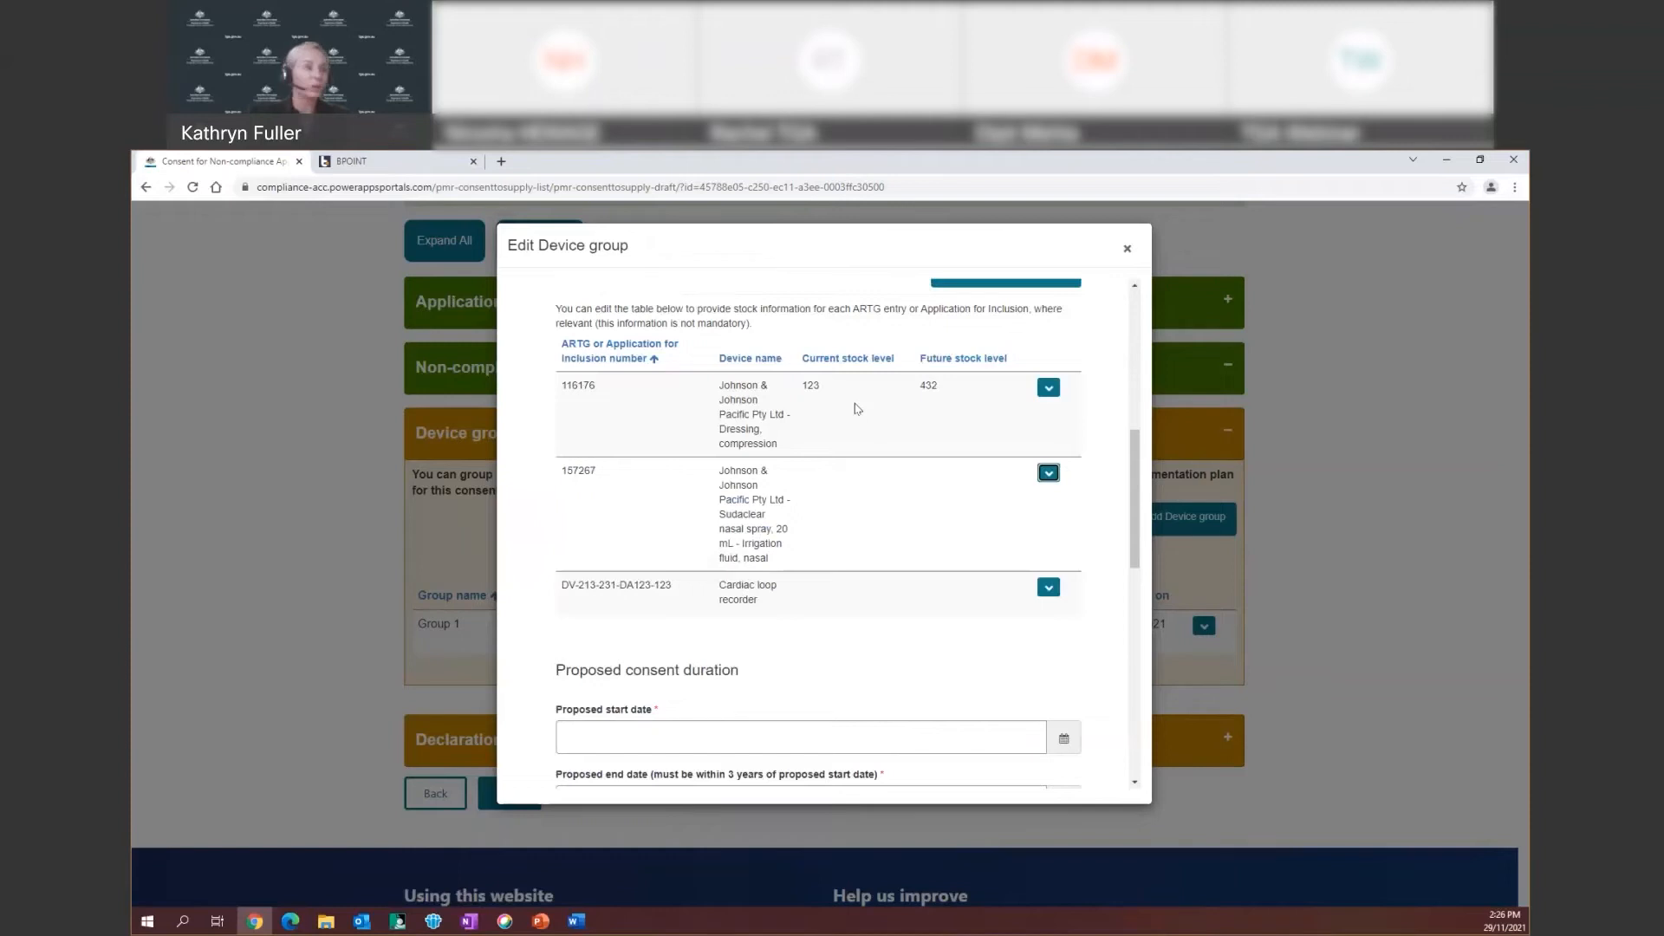
scroll(856, 410, "down", 2)
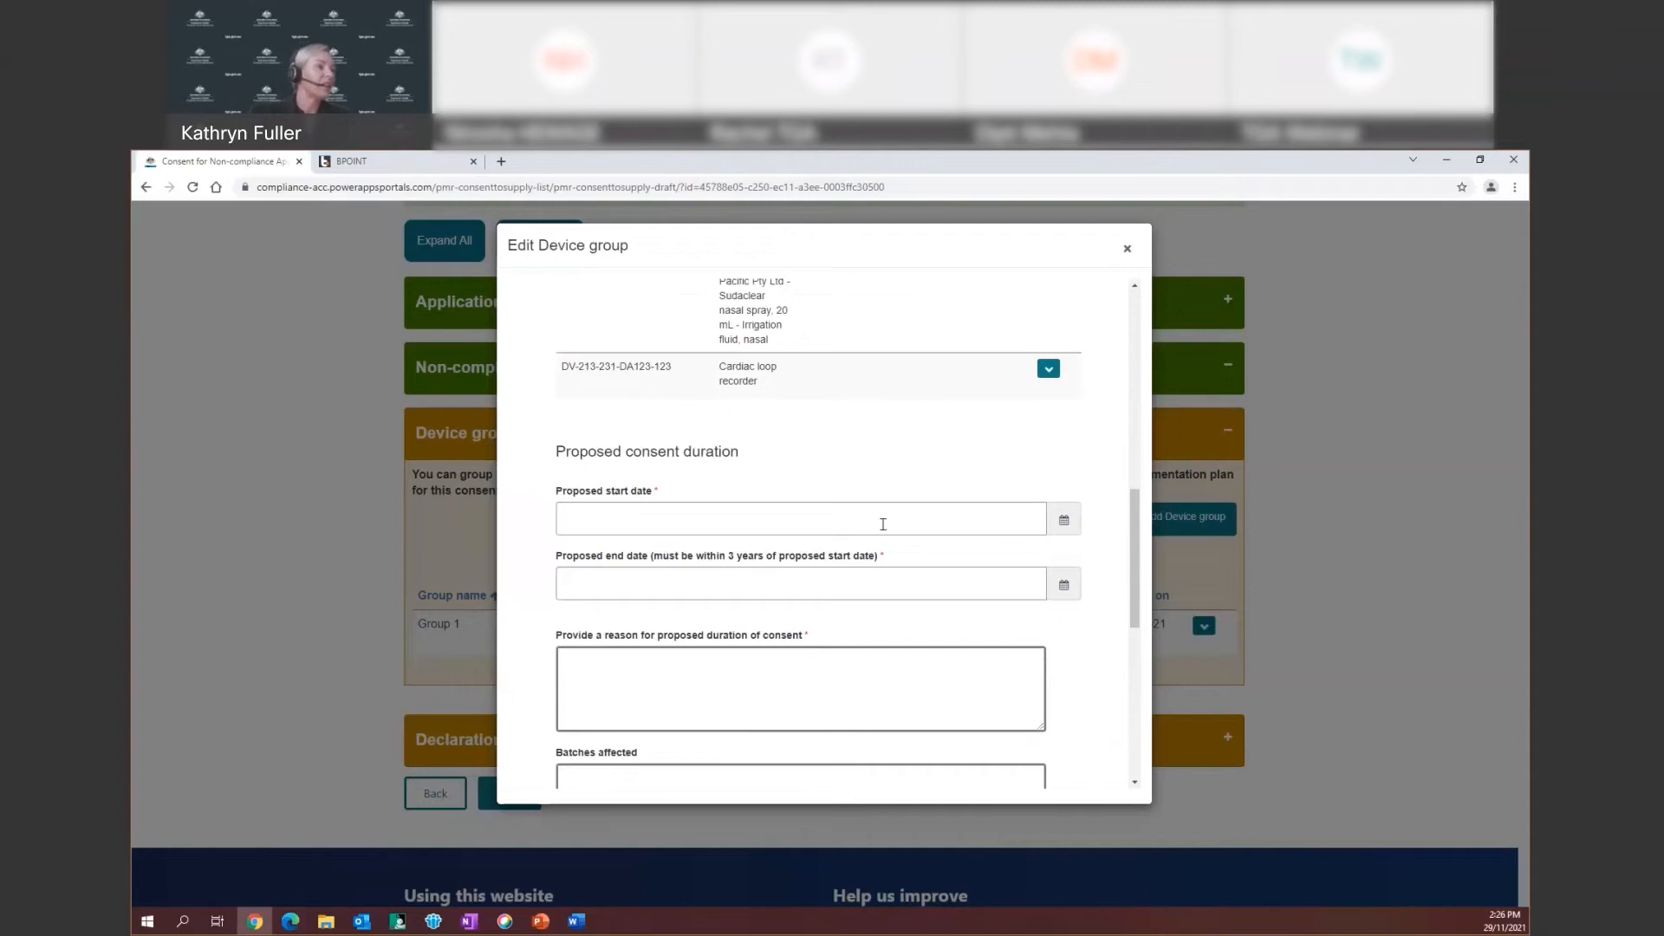
left_click(1064, 523)
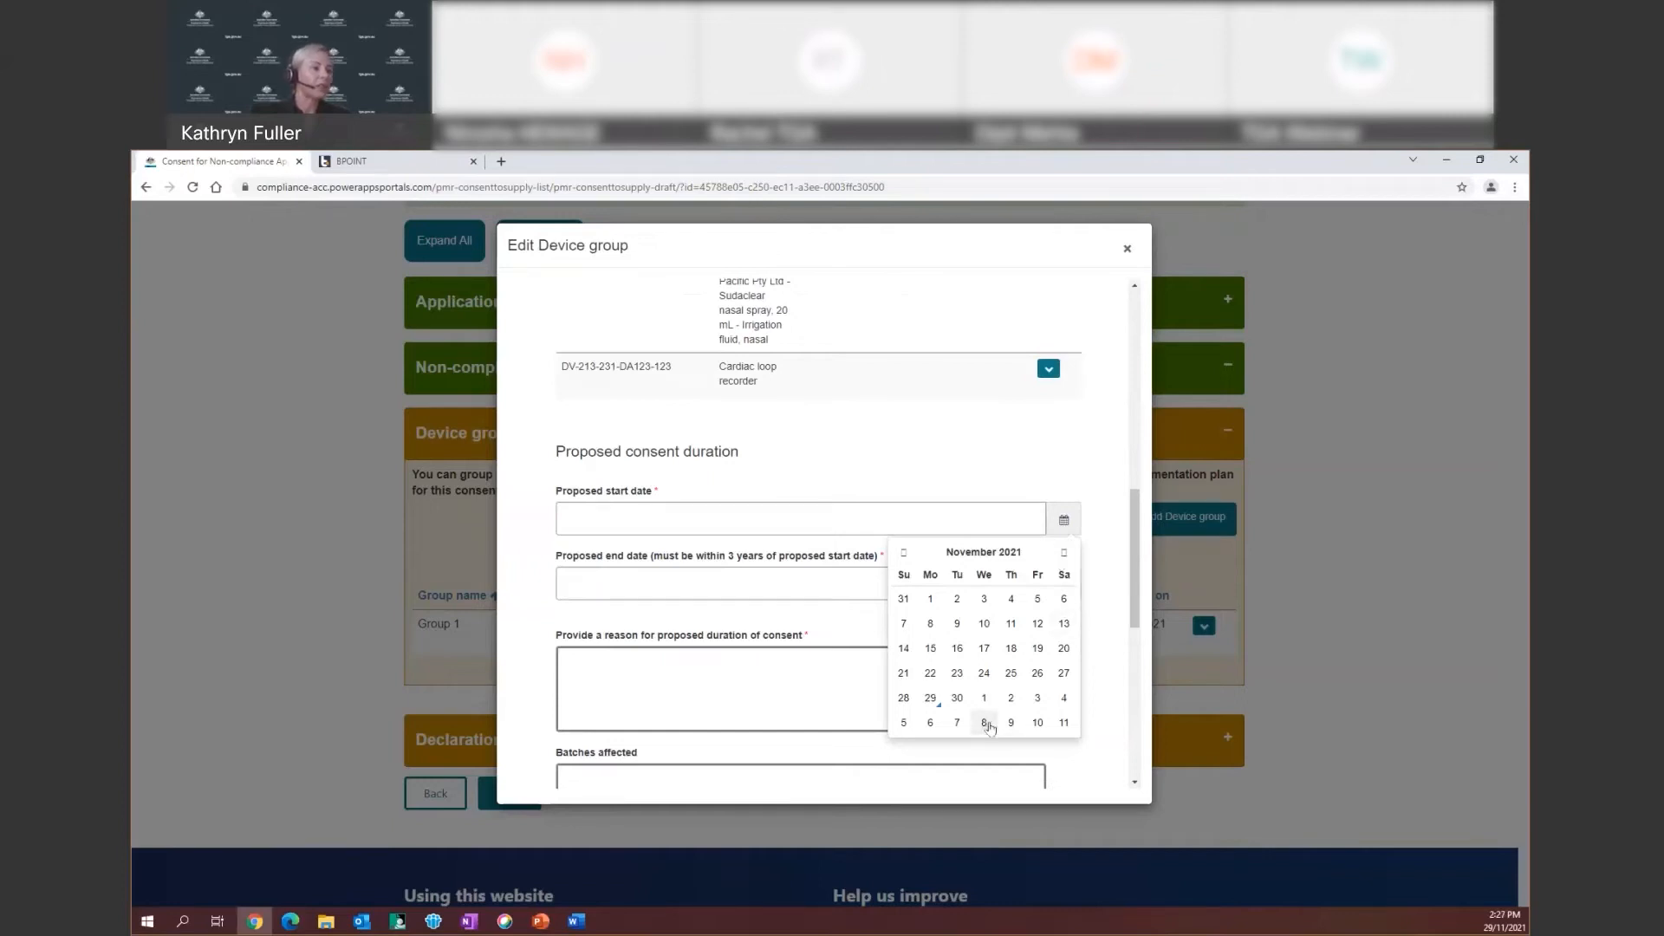
left_click(1064, 552)
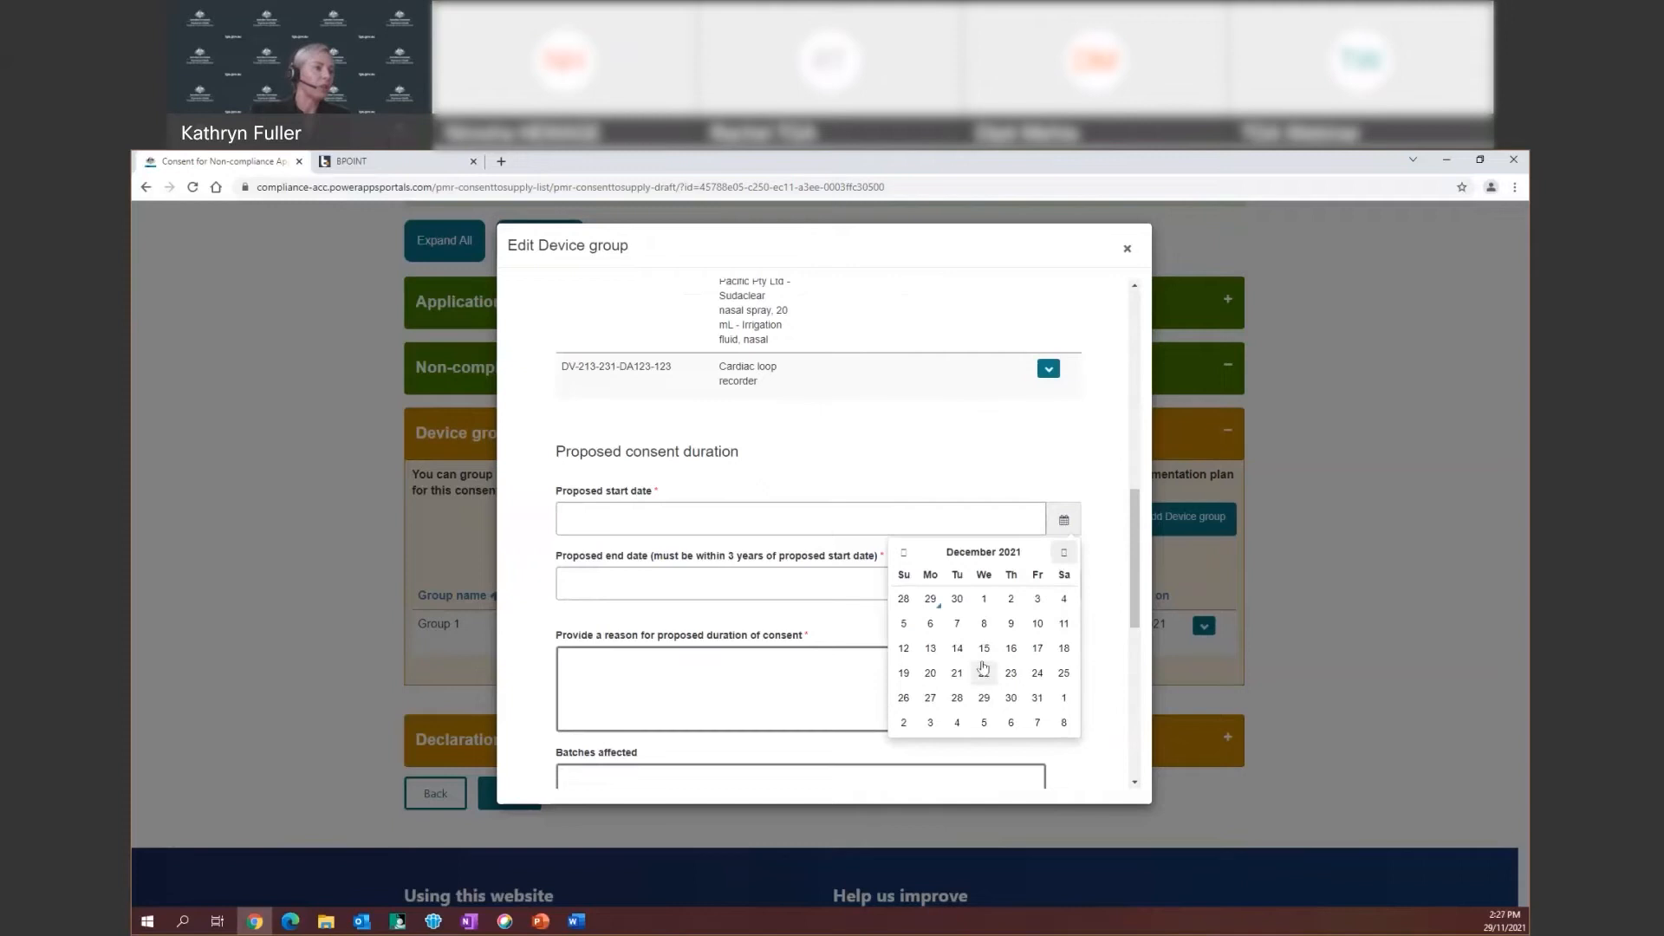
left_click(983, 650)
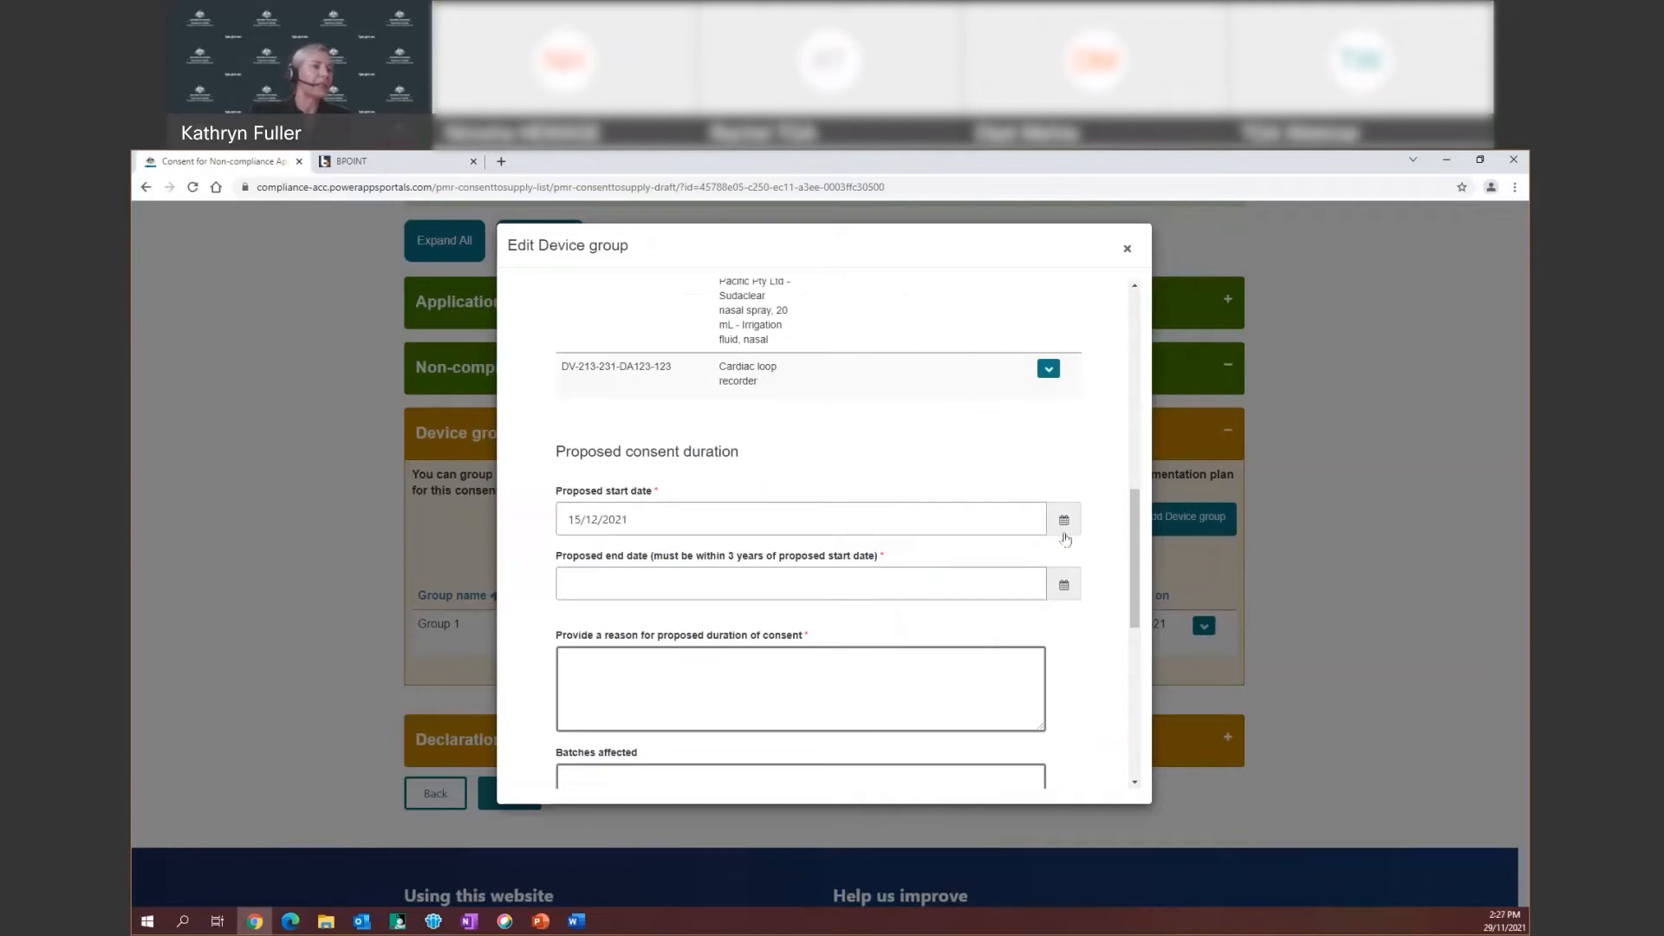
Set the proposed consent end date to 18 May 2023
left_click(1064, 590)
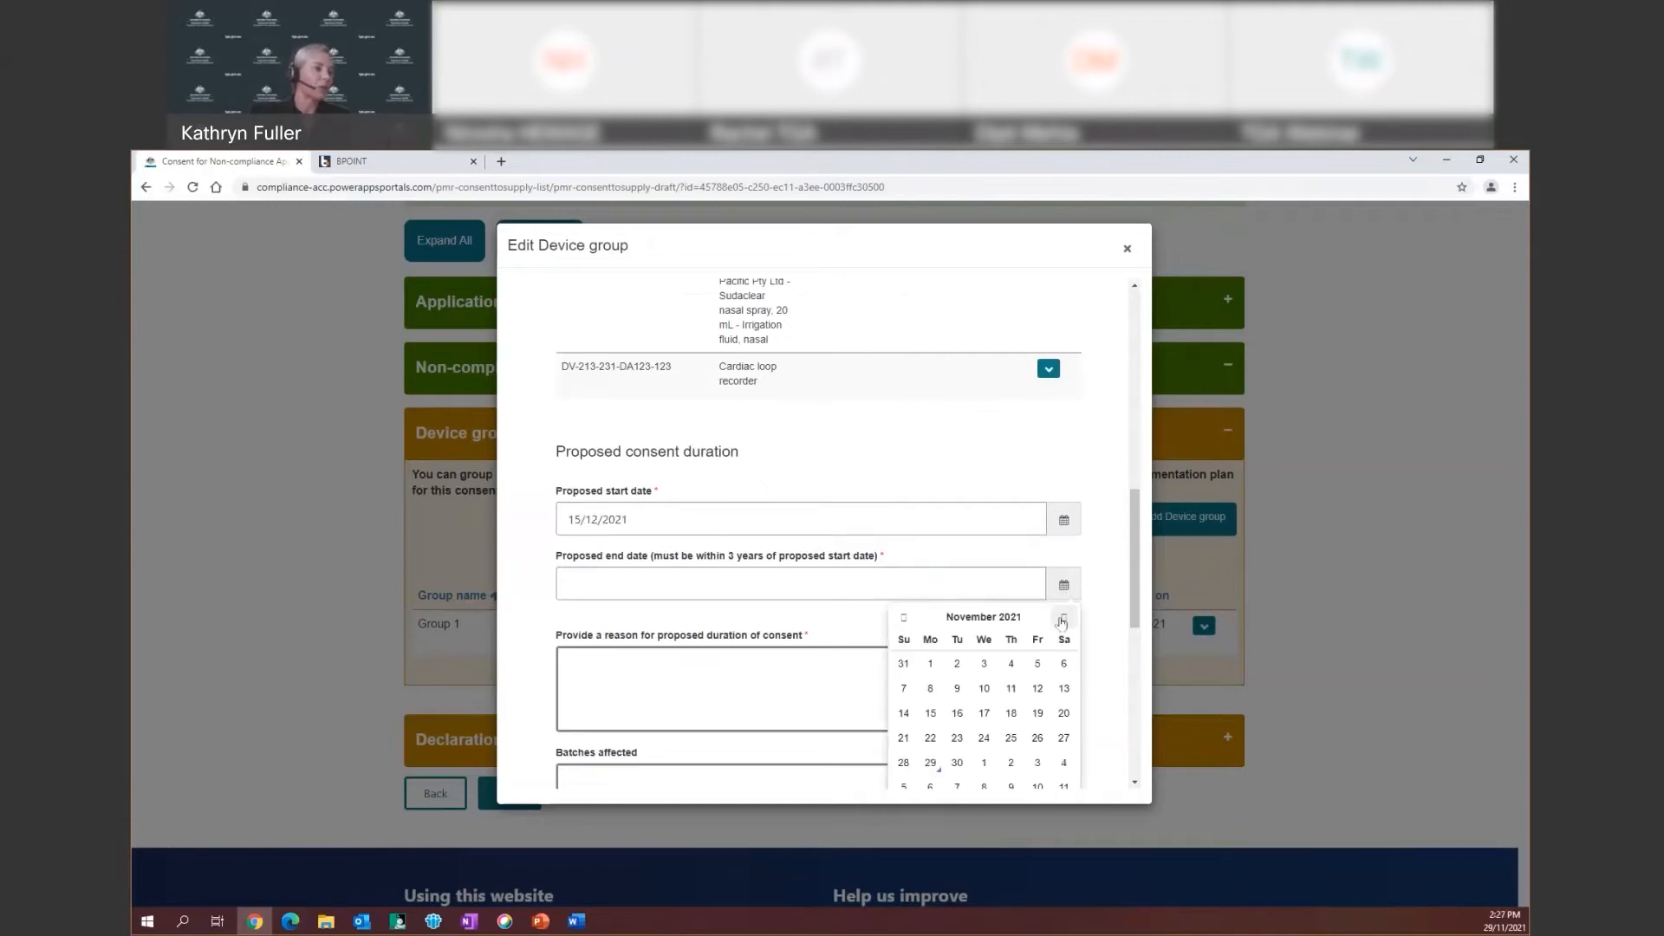
left_click(1063, 618)
left_click(1063, 618)
left_click(1064, 618)
double_click(1063, 618)
double_click(1063, 617)
left_click(1063, 618)
double_click(1063, 618)
left_click(1064, 618)
double_click(1064, 618)
left_click(1064, 618)
left_click(1064, 618)
left_click(1063, 618)
left_click(1064, 618)
left_click(1010, 712)
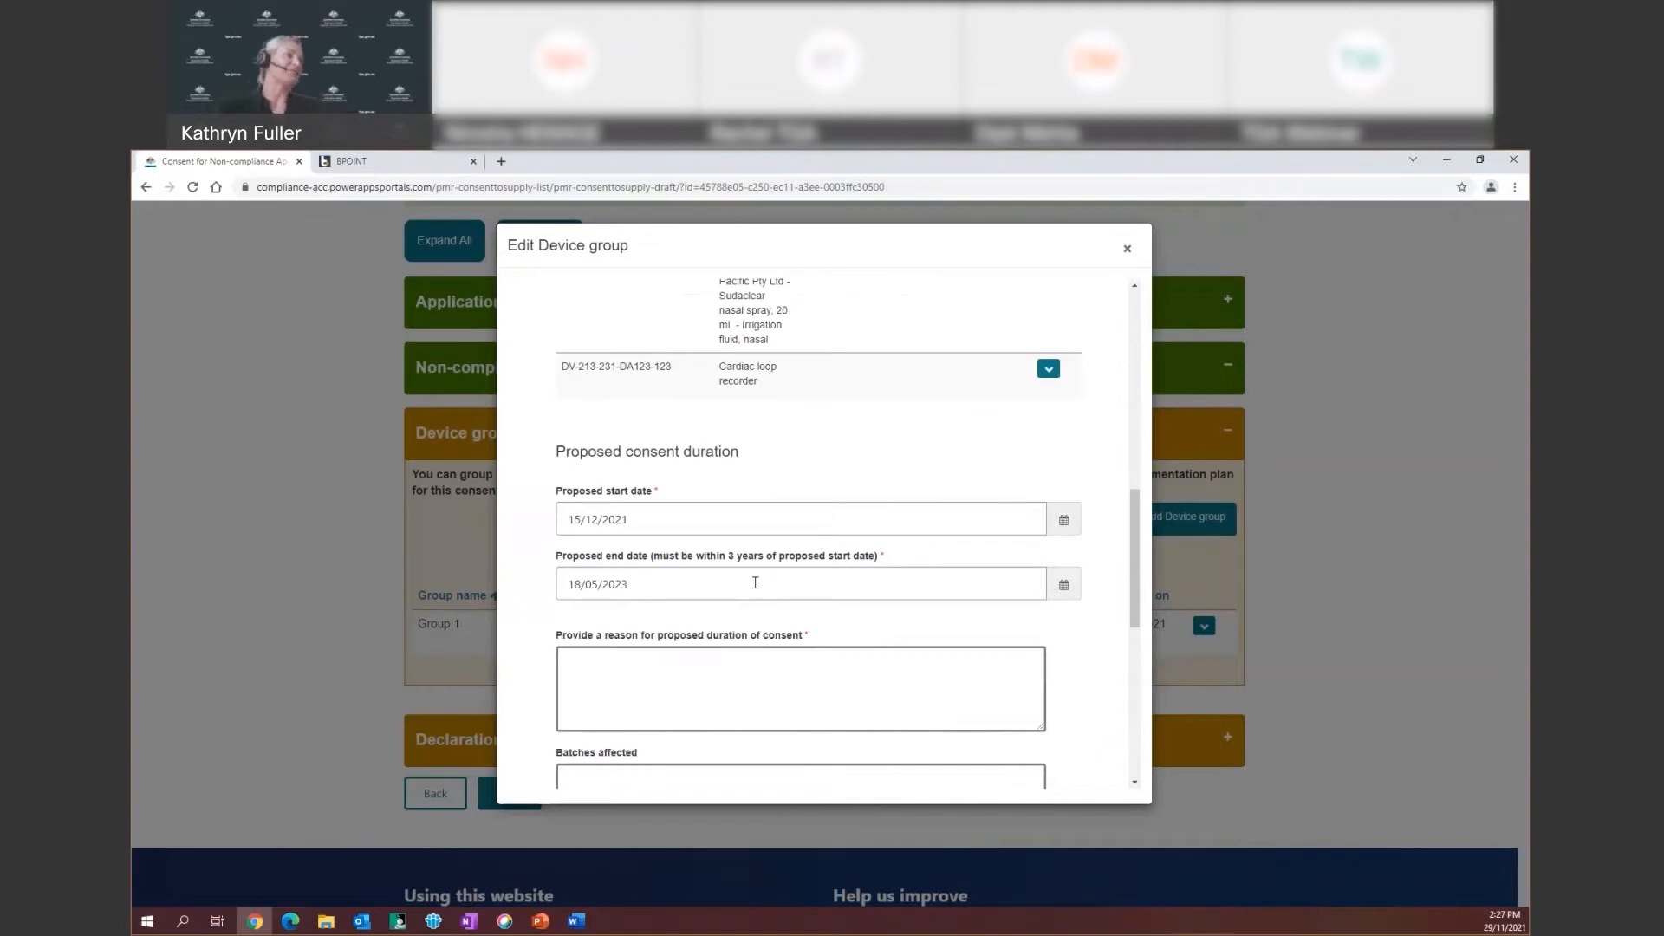
scroll(790, 585, "down", 2)
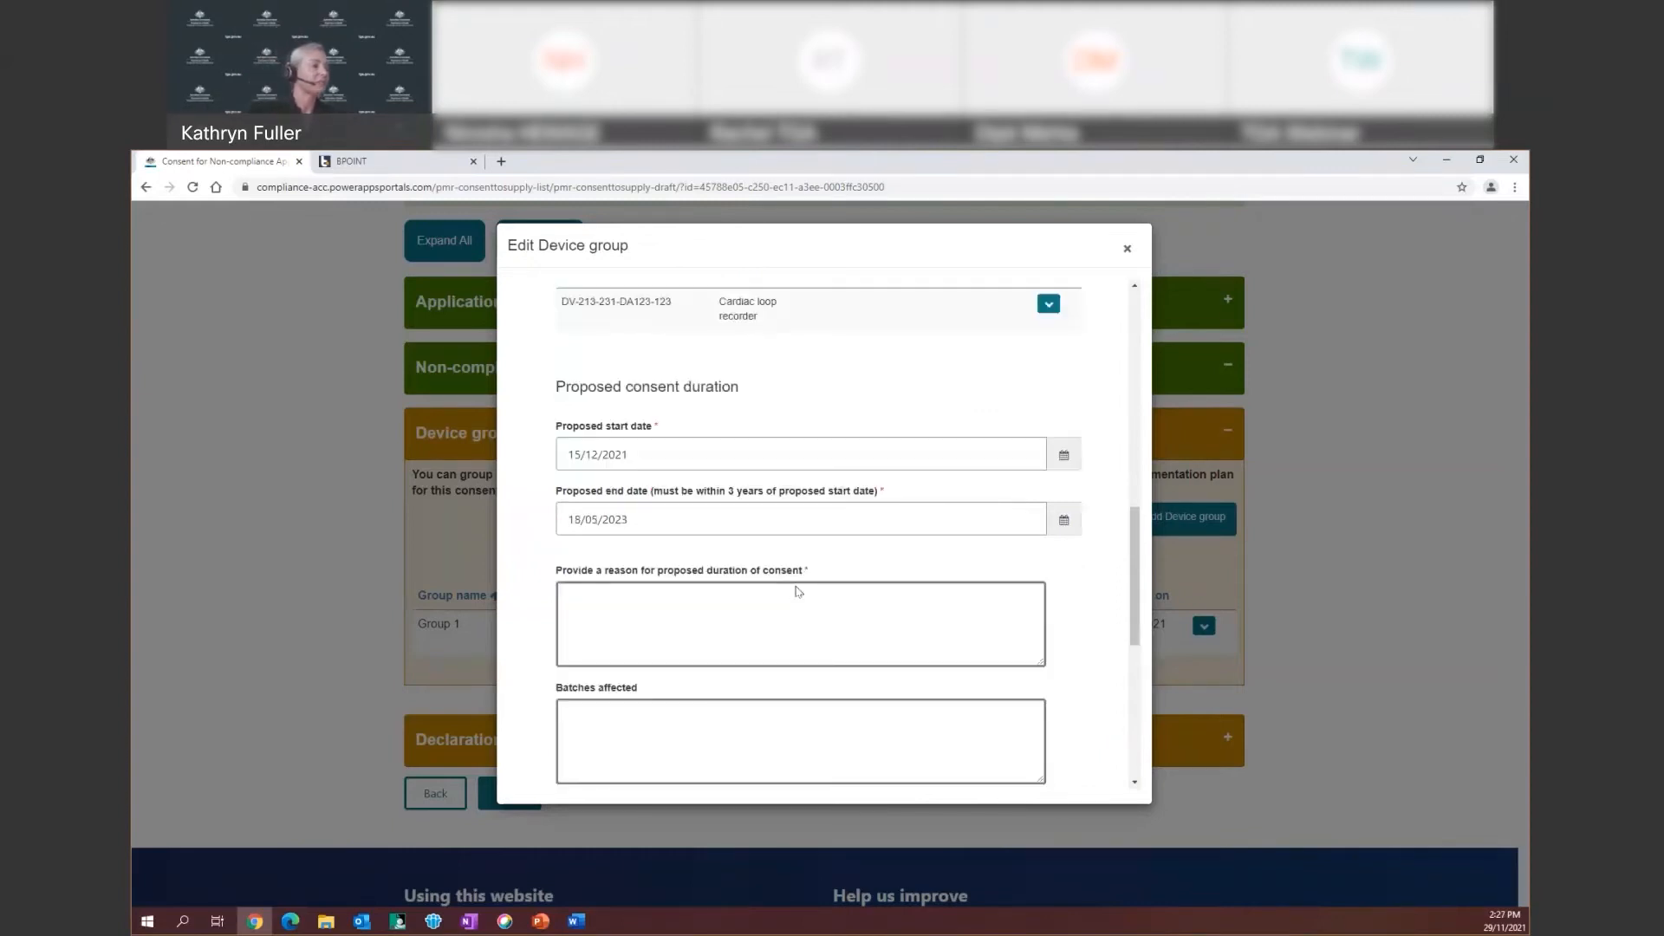
Enter placeholder text as the consent duration reason, leaving Batches affected empty
left_click(877, 540)
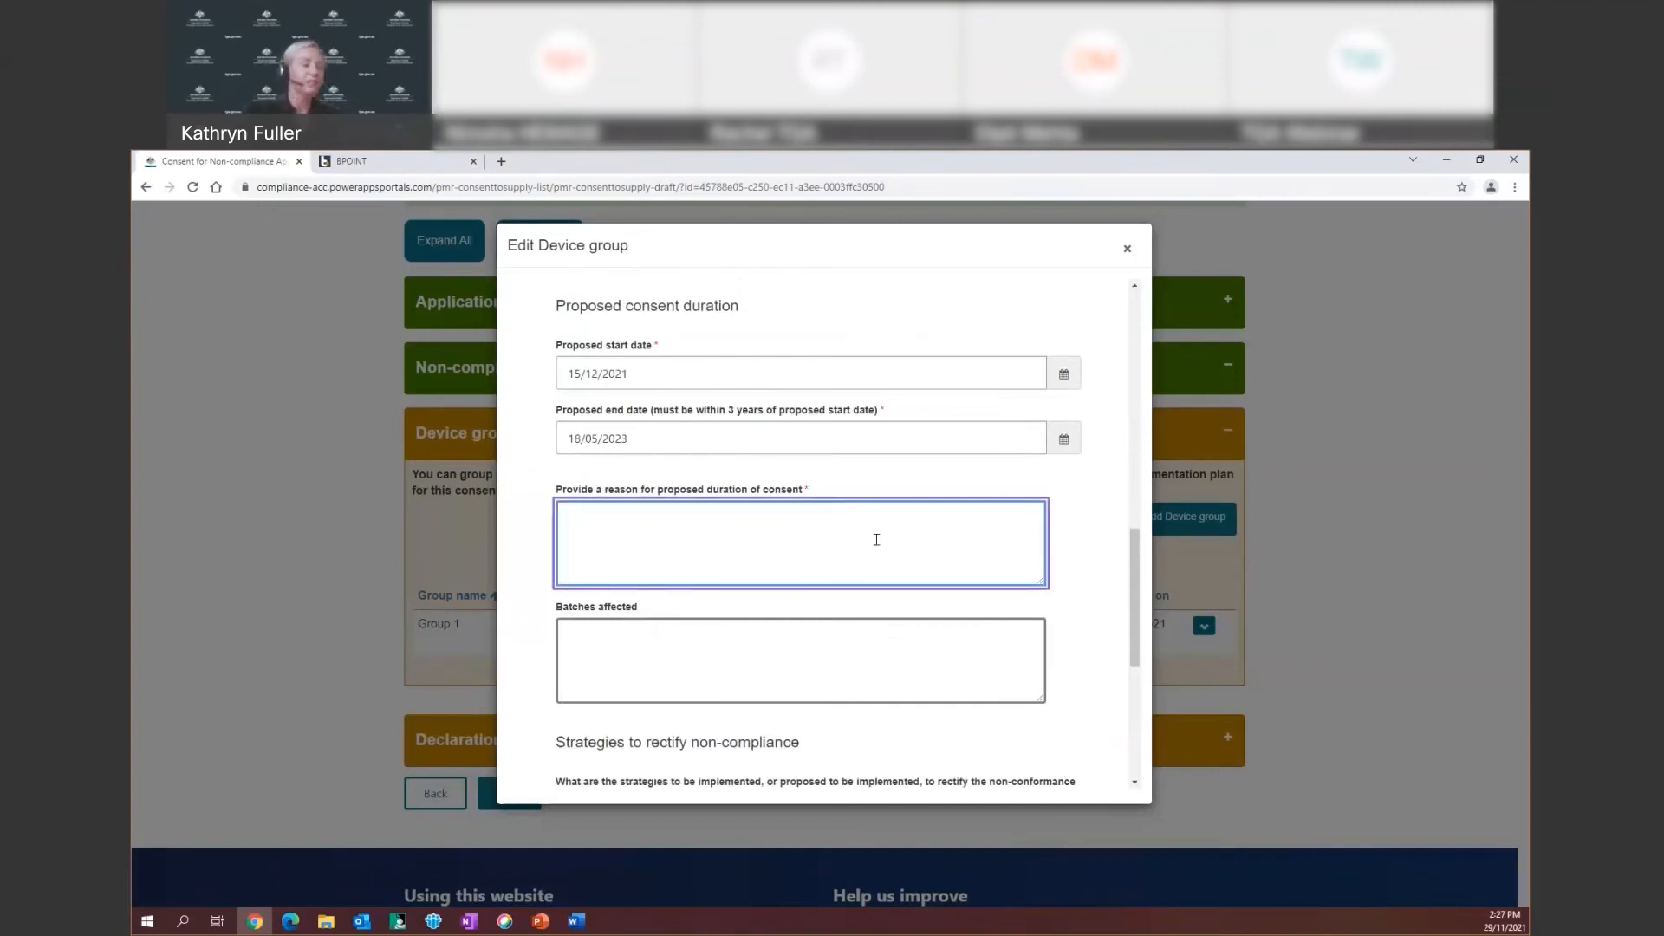
type("gmrpwignetnping;rwng")
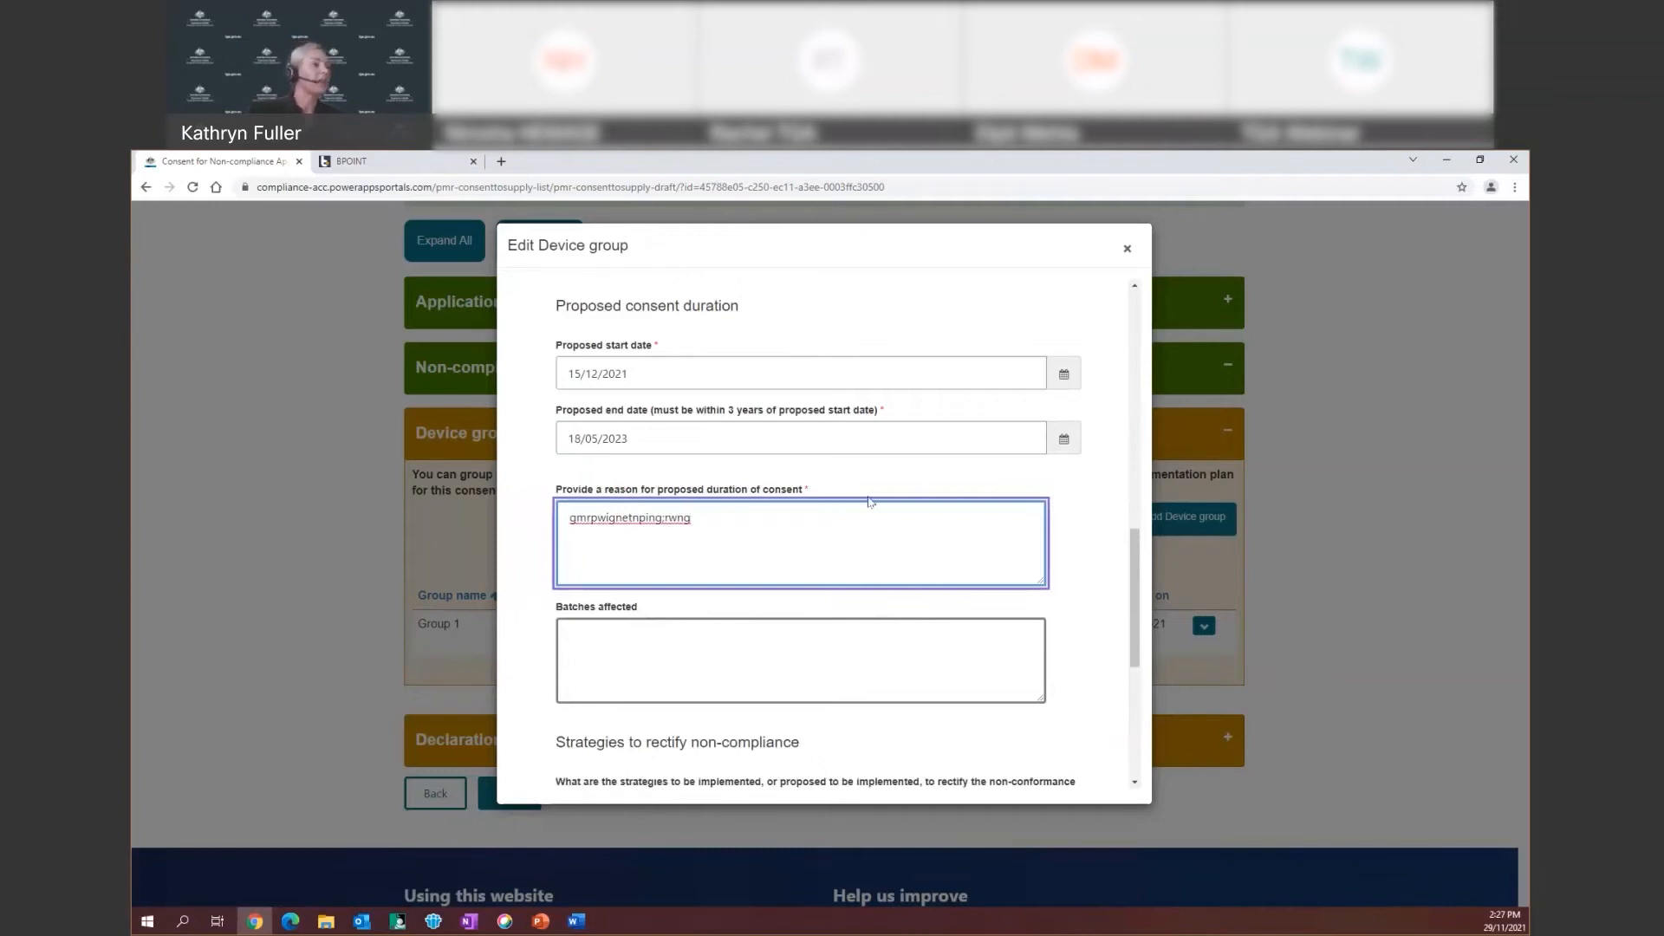
left_click(595, 639)
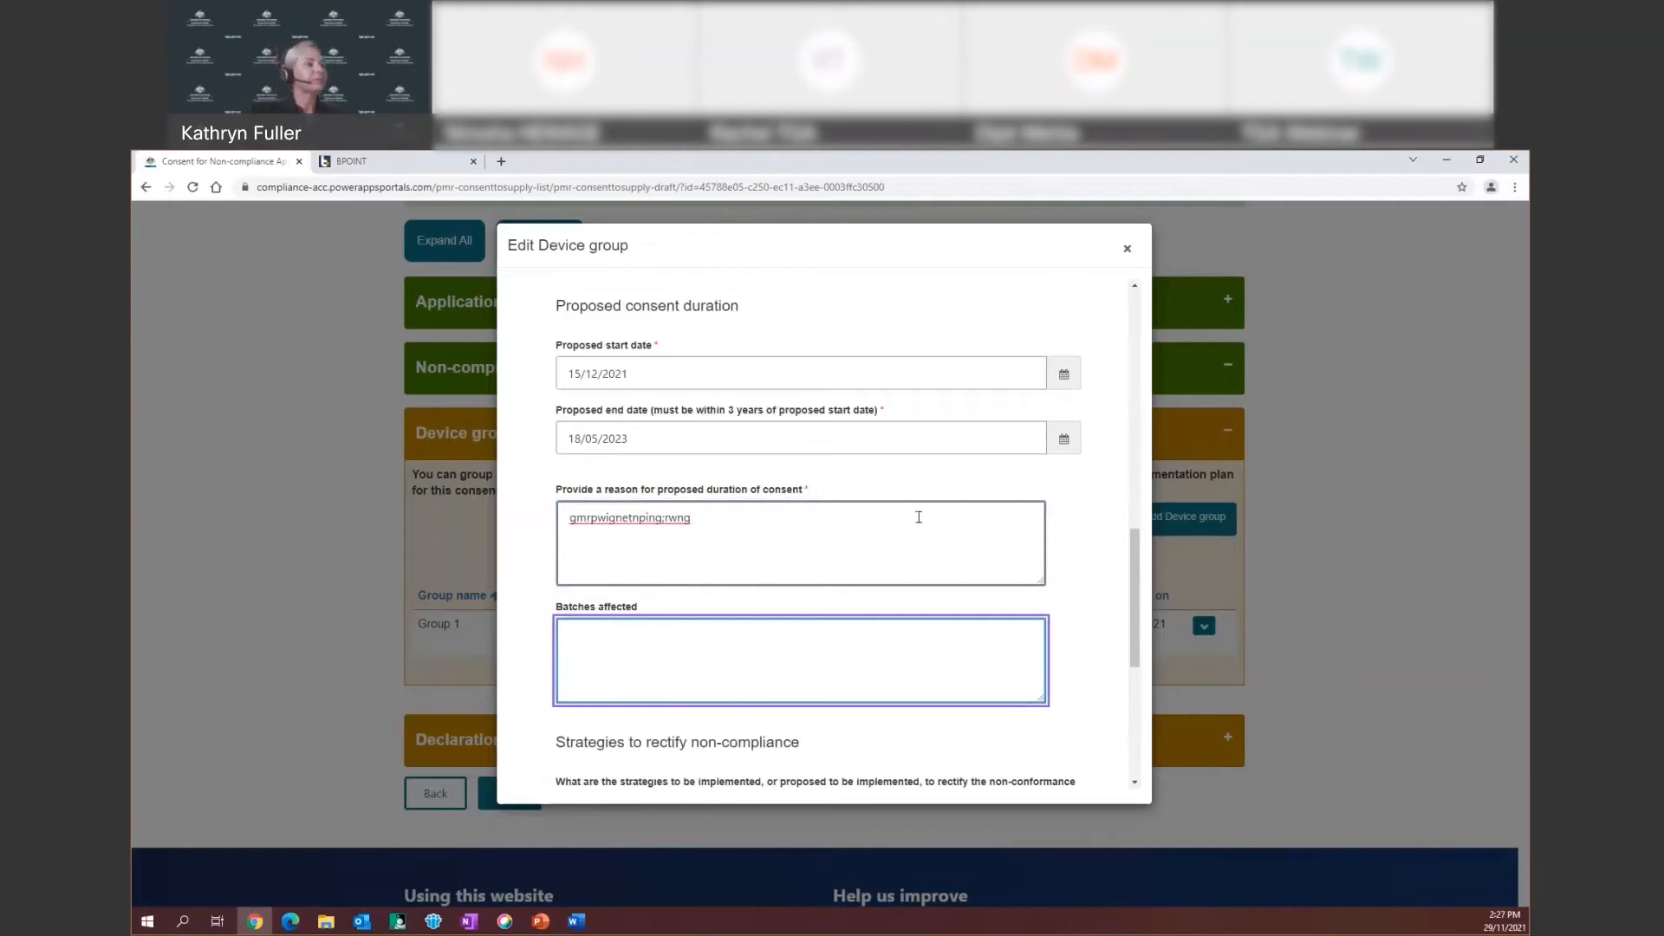
scroll(1137, 658, "down", 3)
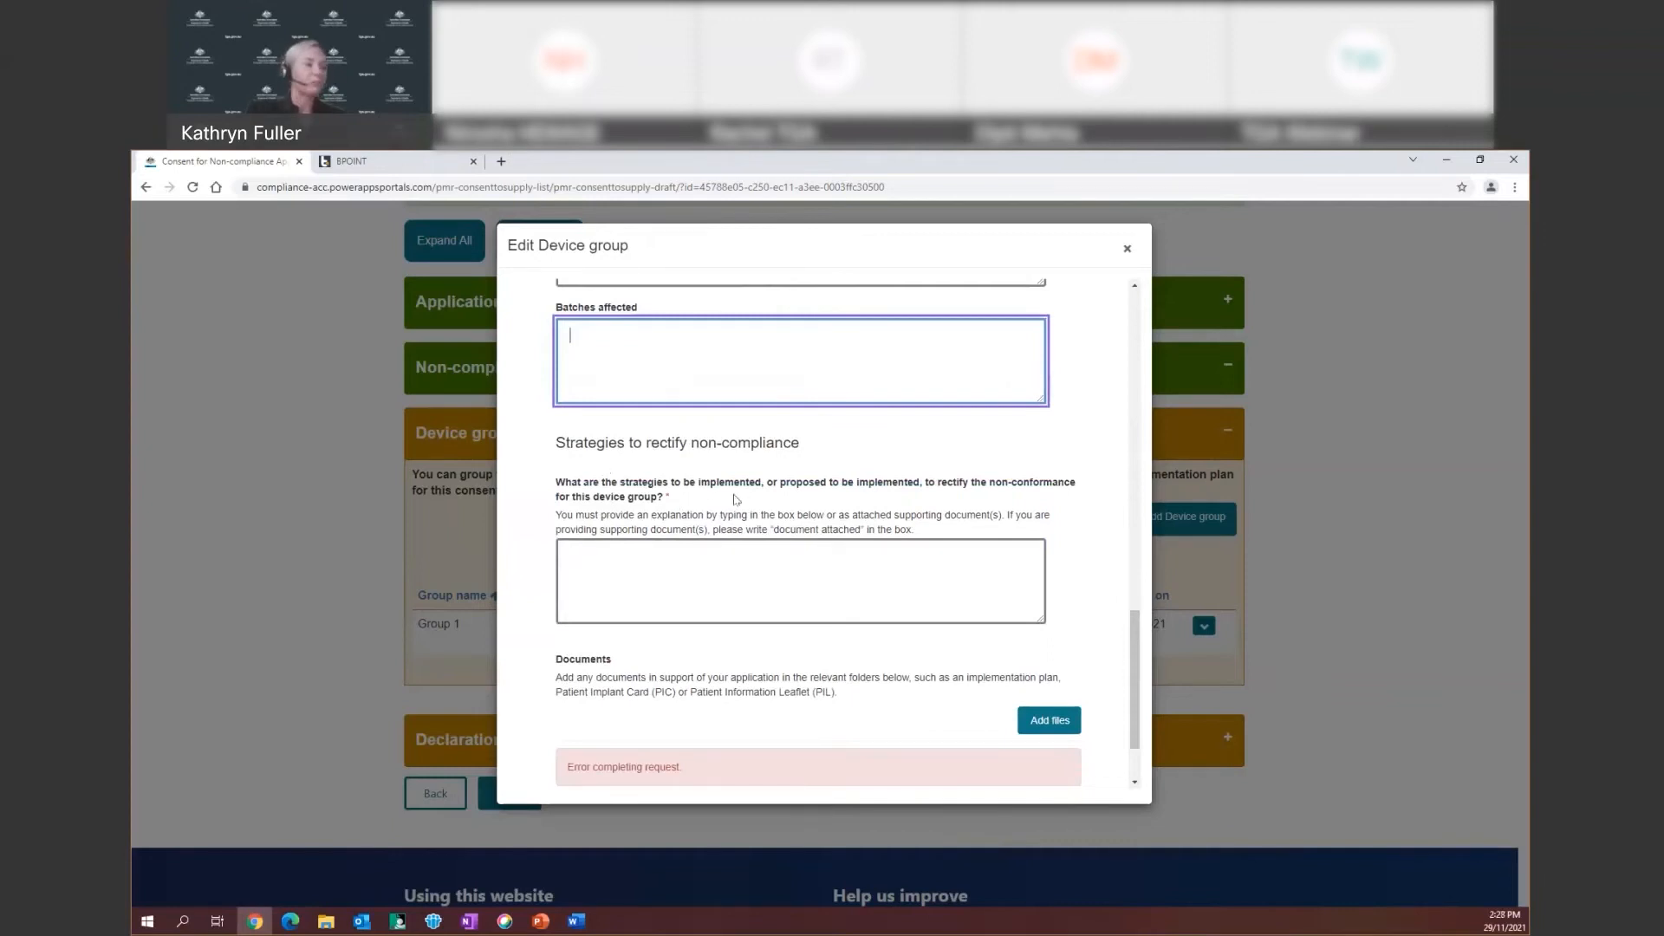
scroll(789, 489, "down", 1)
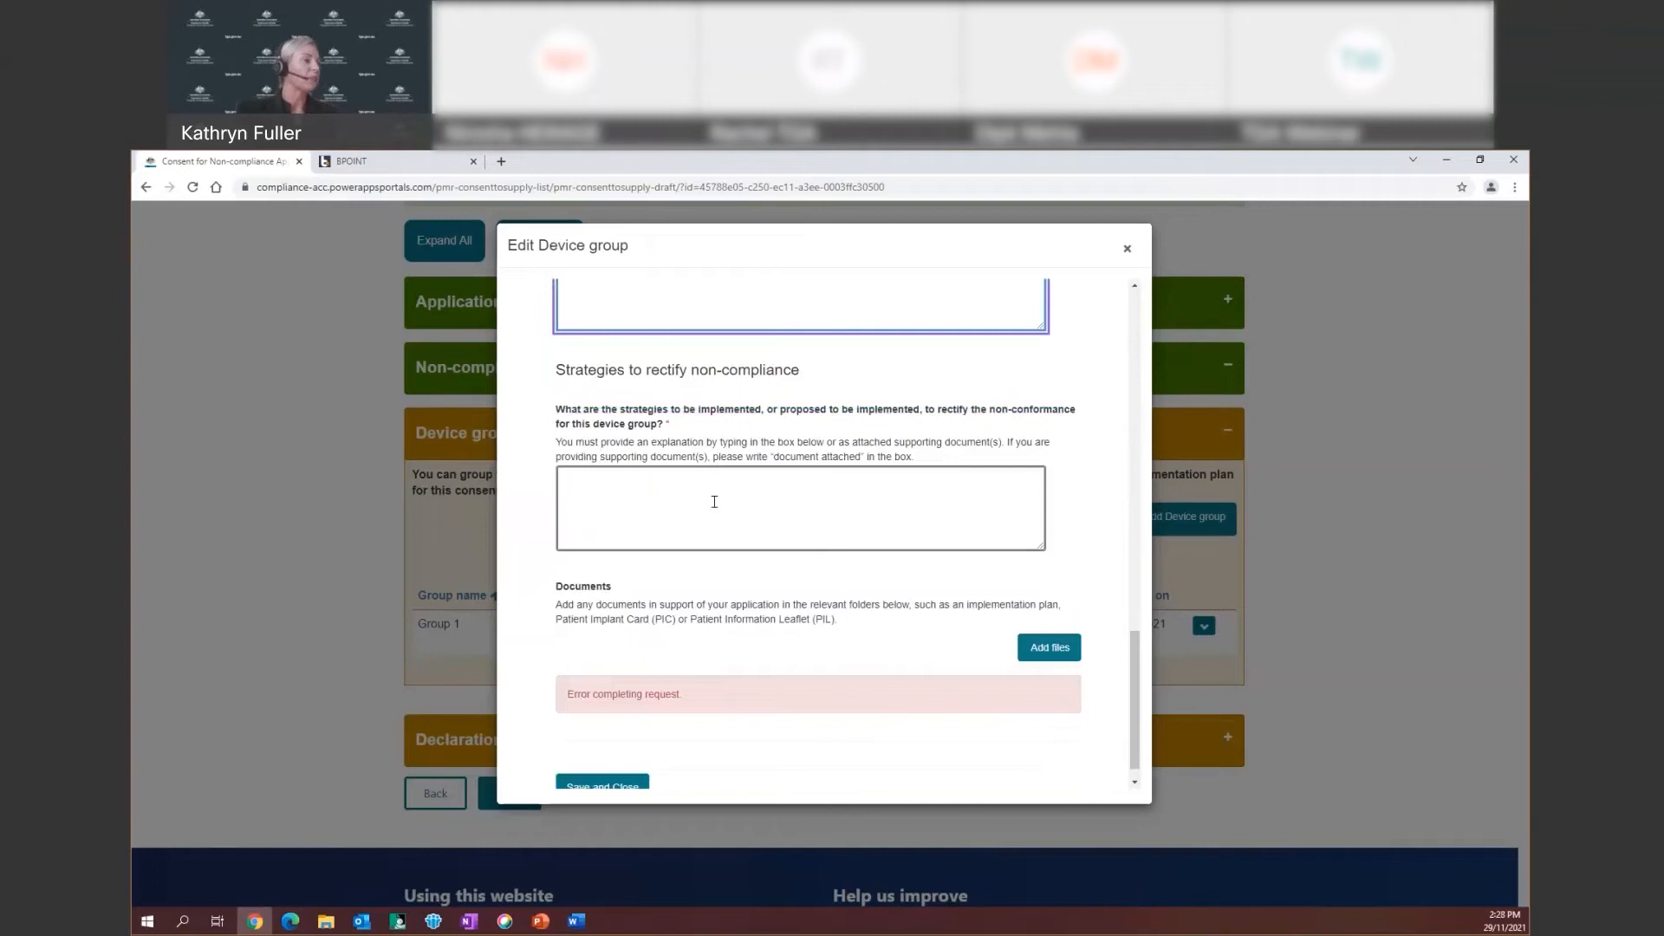
scroll(714, 502, "down", 1)
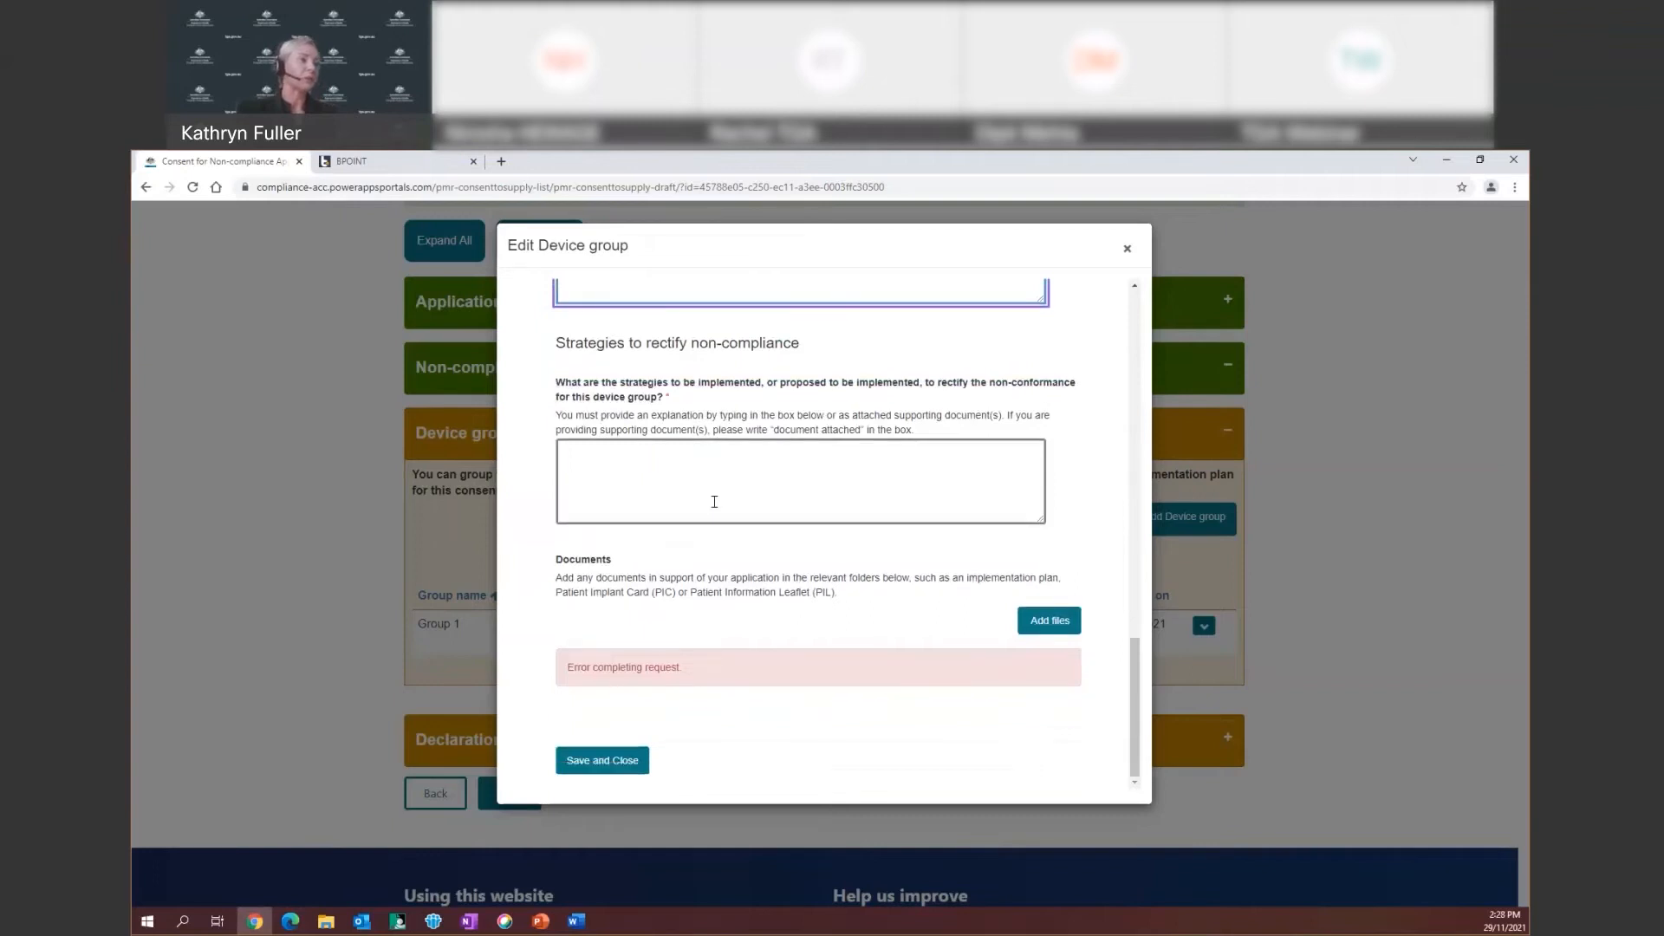
Enter 'document attached' as the rectification strategy and upload Implementation Plan_Group 1_Dec 2021.docx
left_click(586, 453)
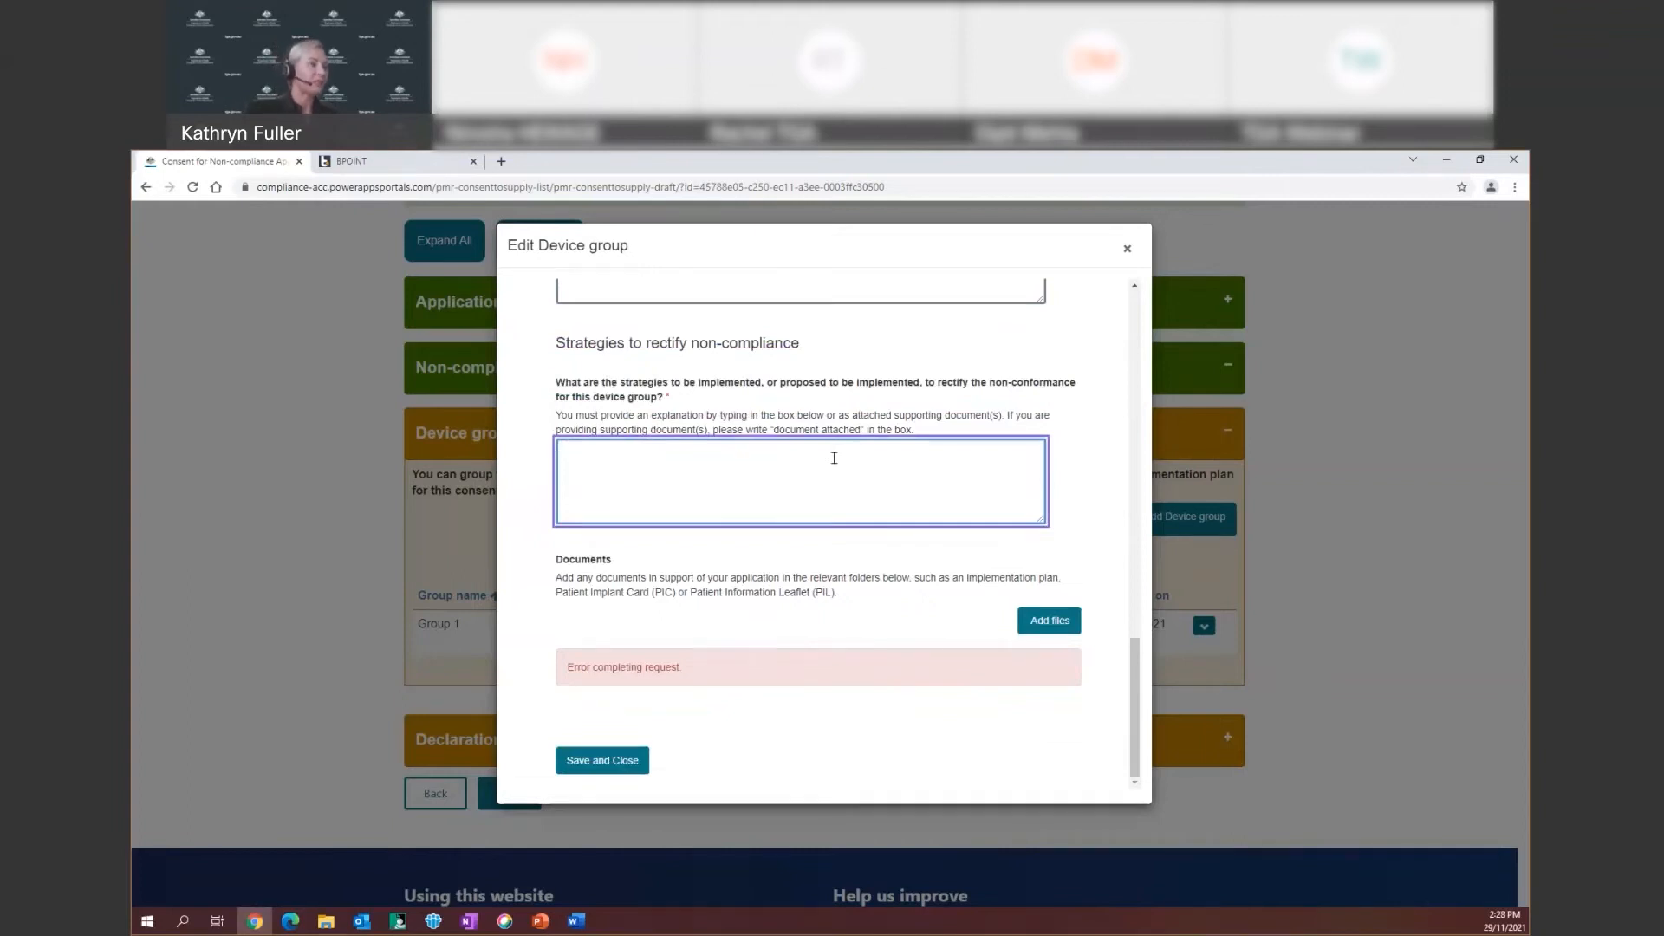
type("doc")
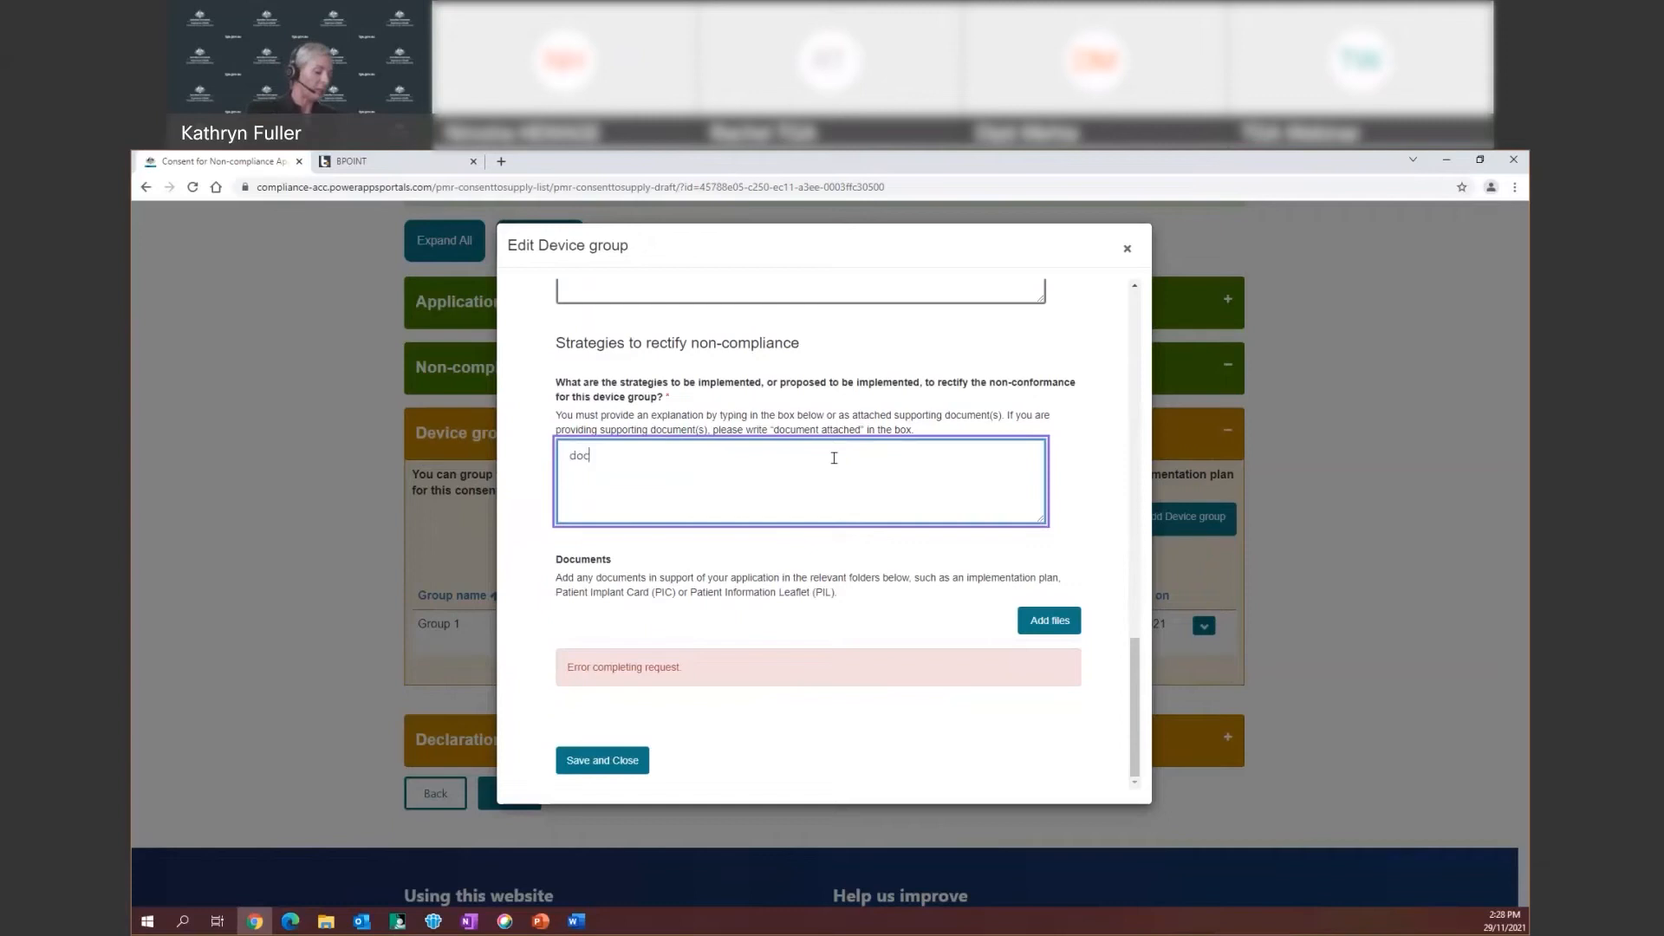
type("ument attached")
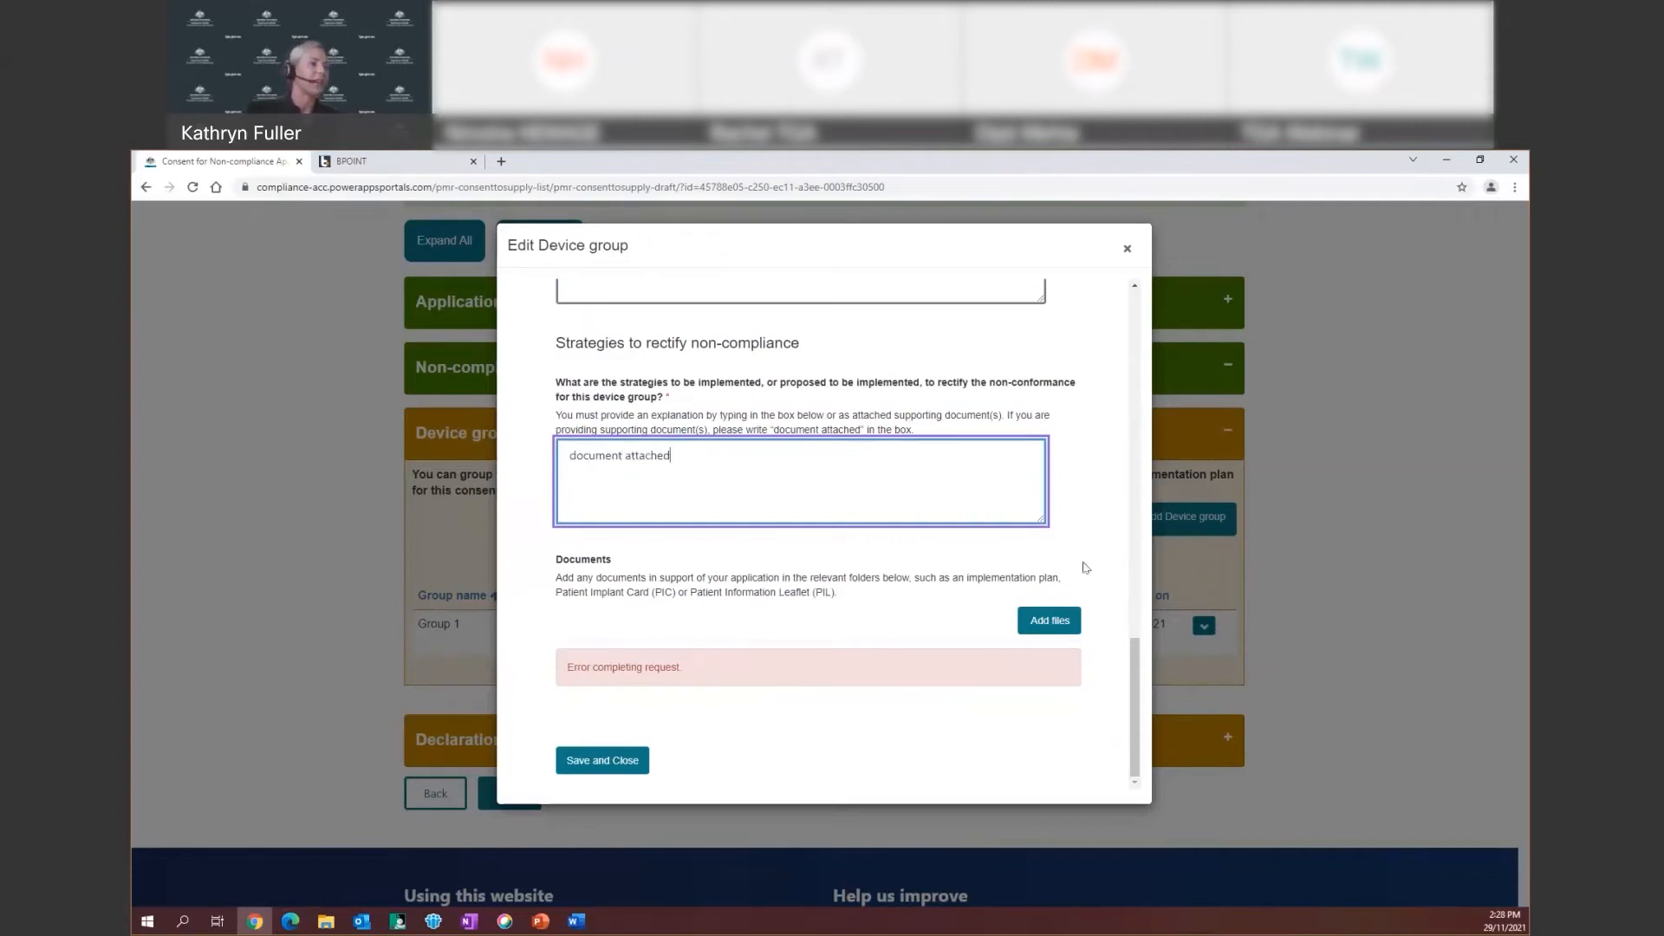
left_click(1040, 624)
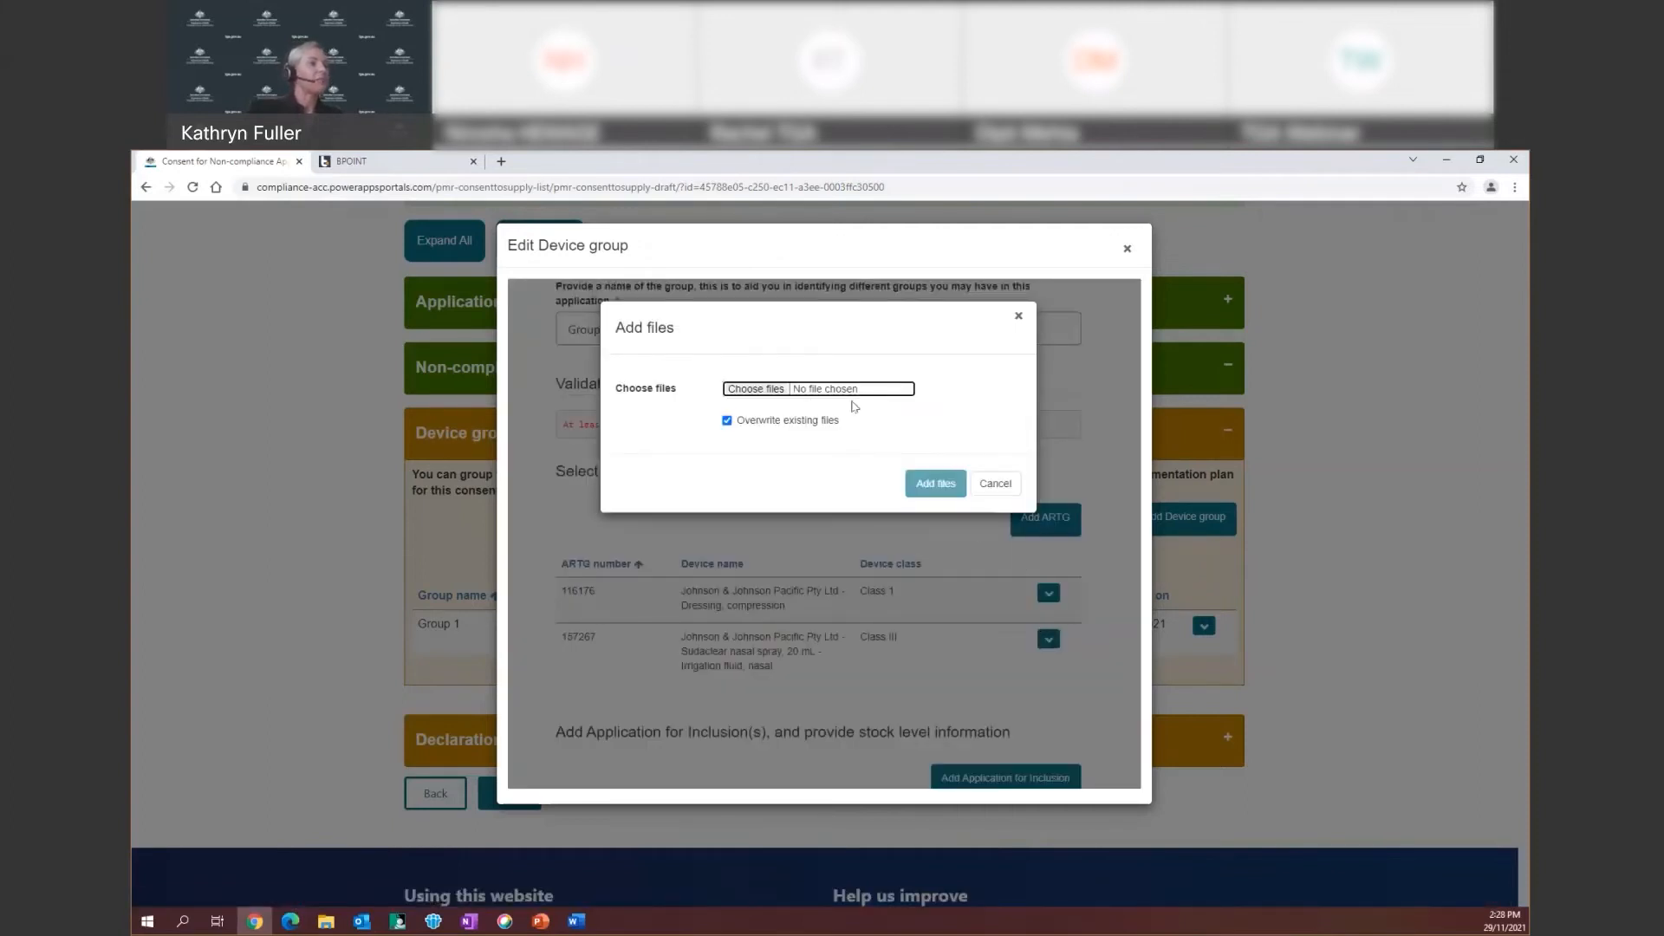
left_click(812, 392)
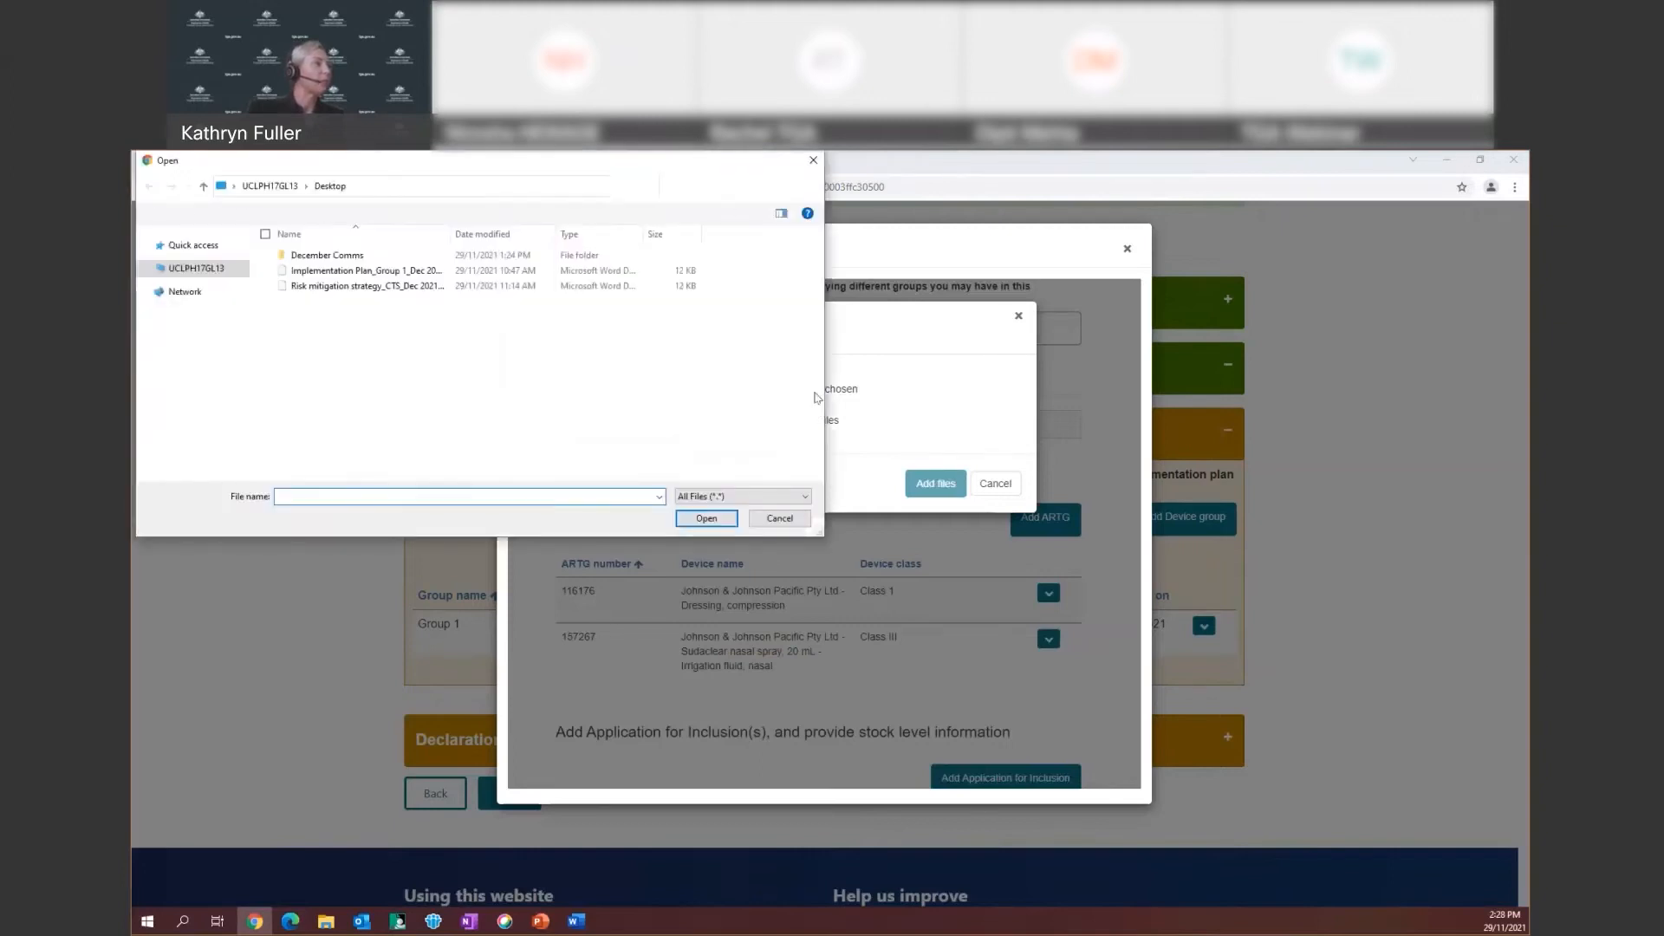
left_click(366, 271)
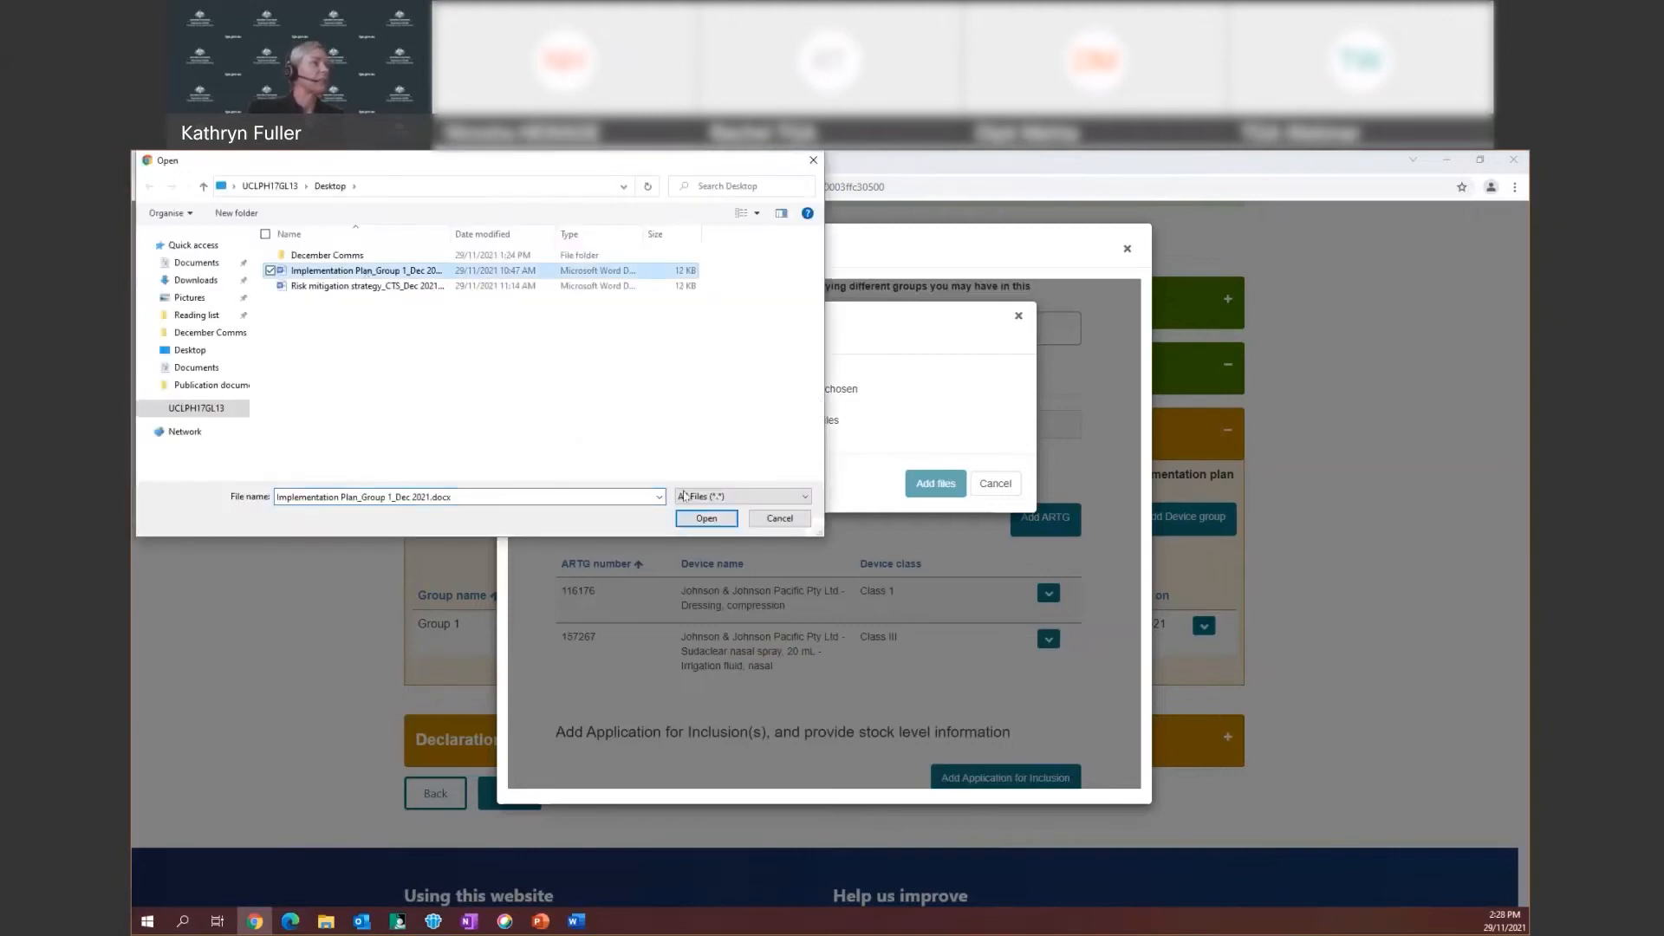
left_click(706, 518)
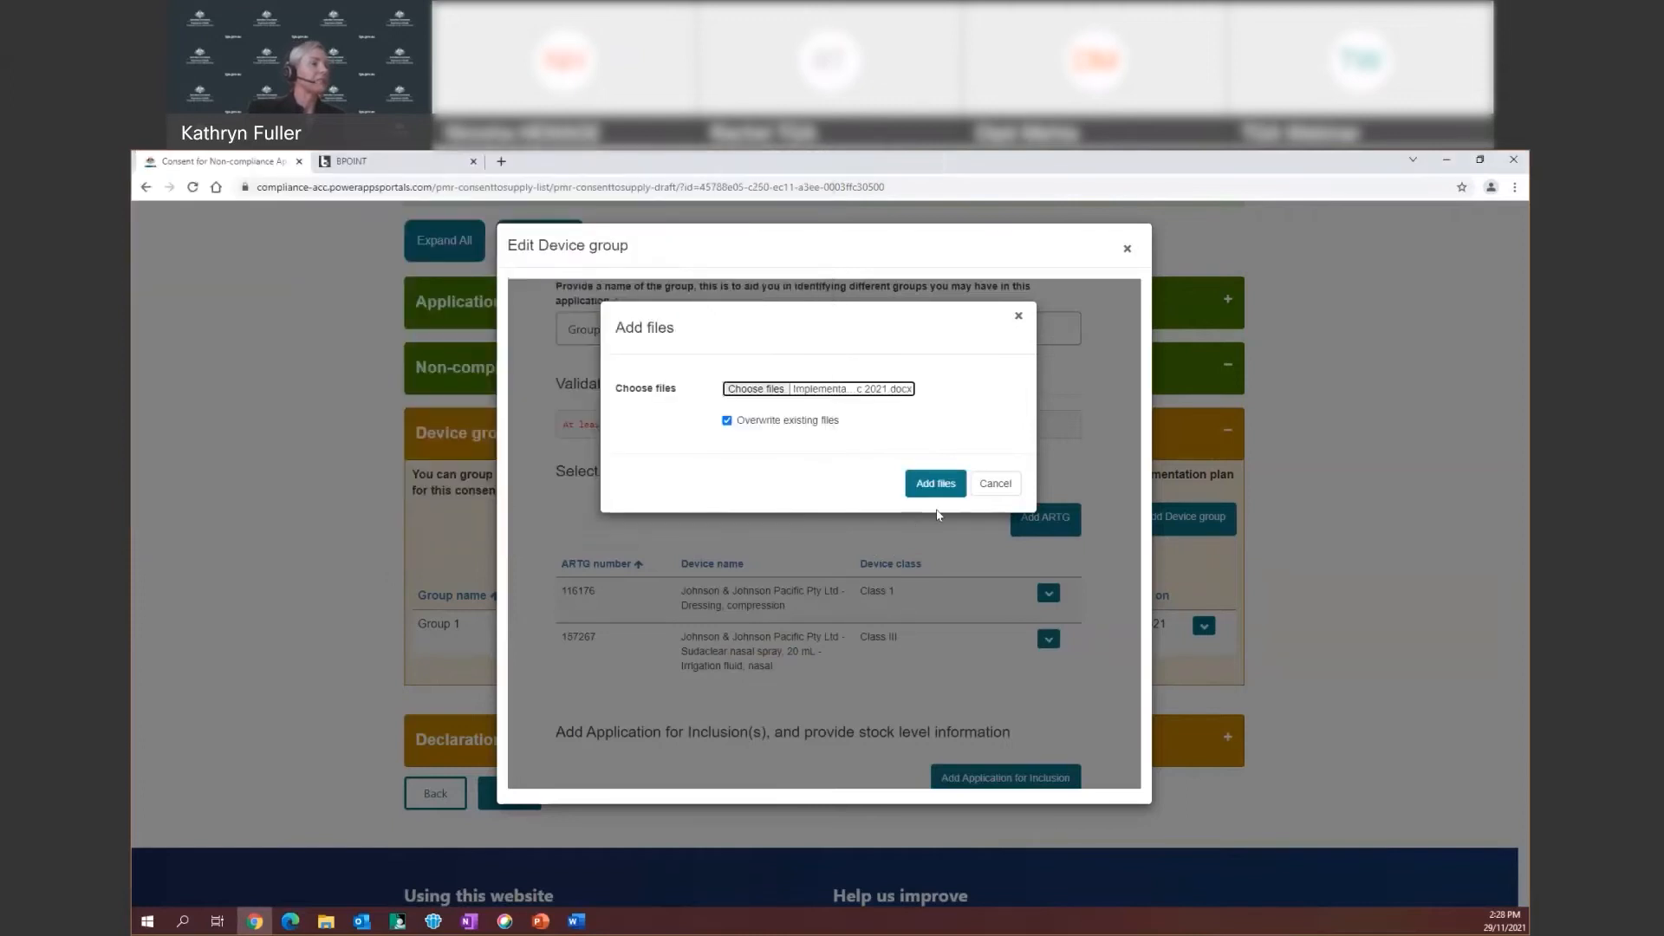
left_click(931, 486)
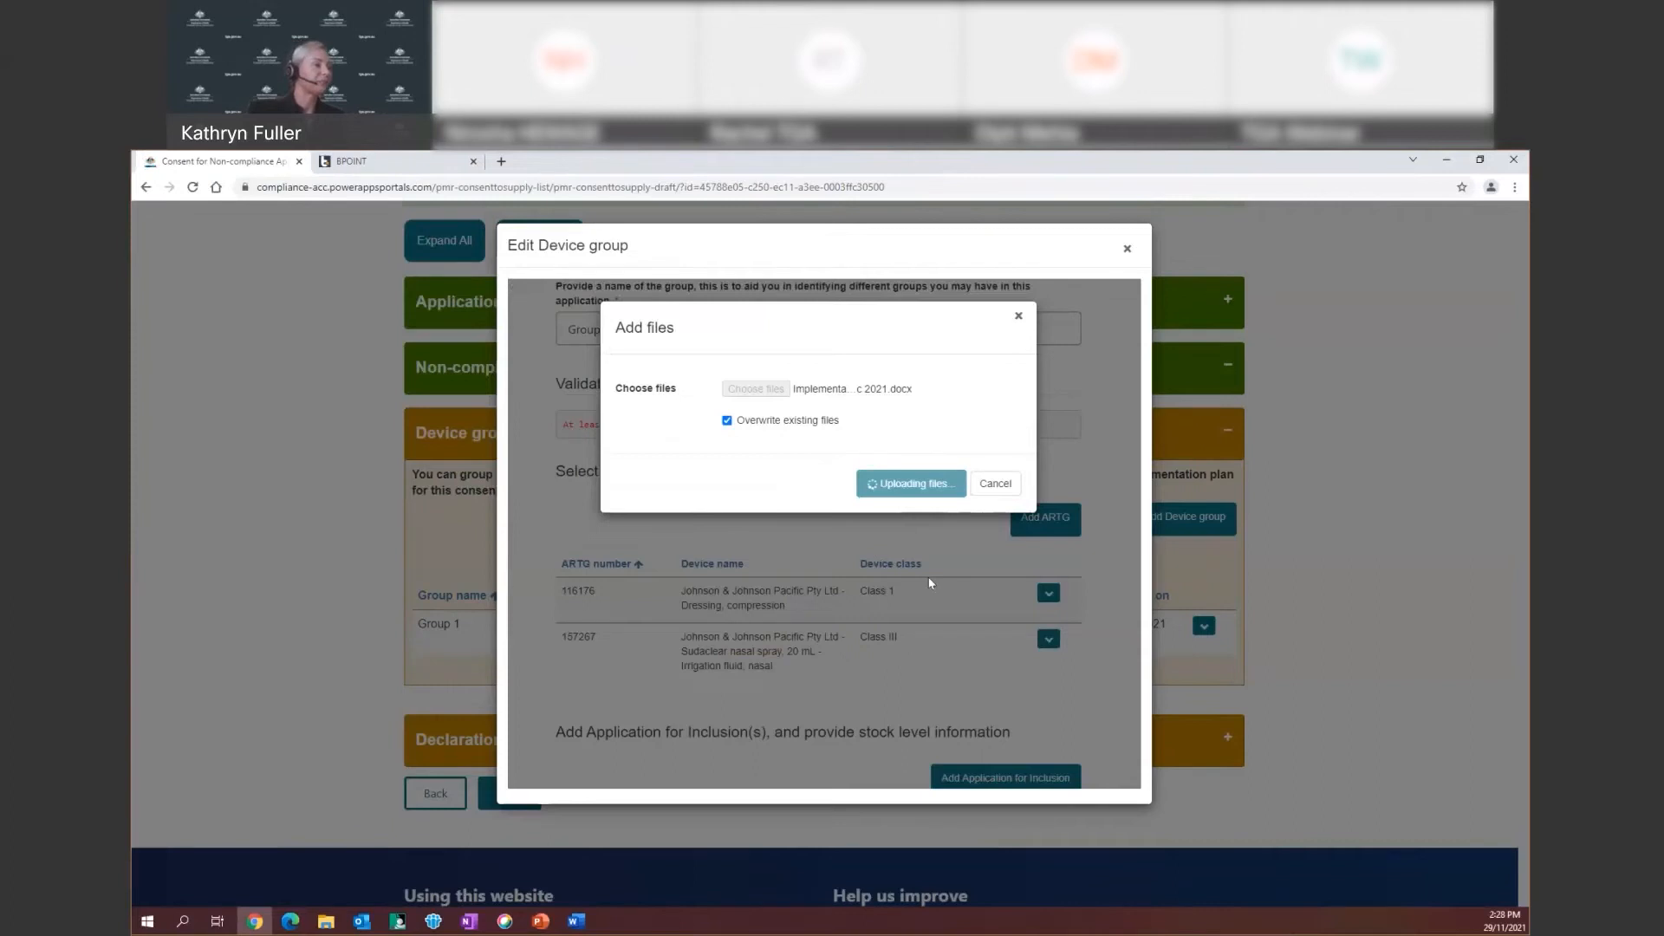
scroll(908, 613, "down", 3)
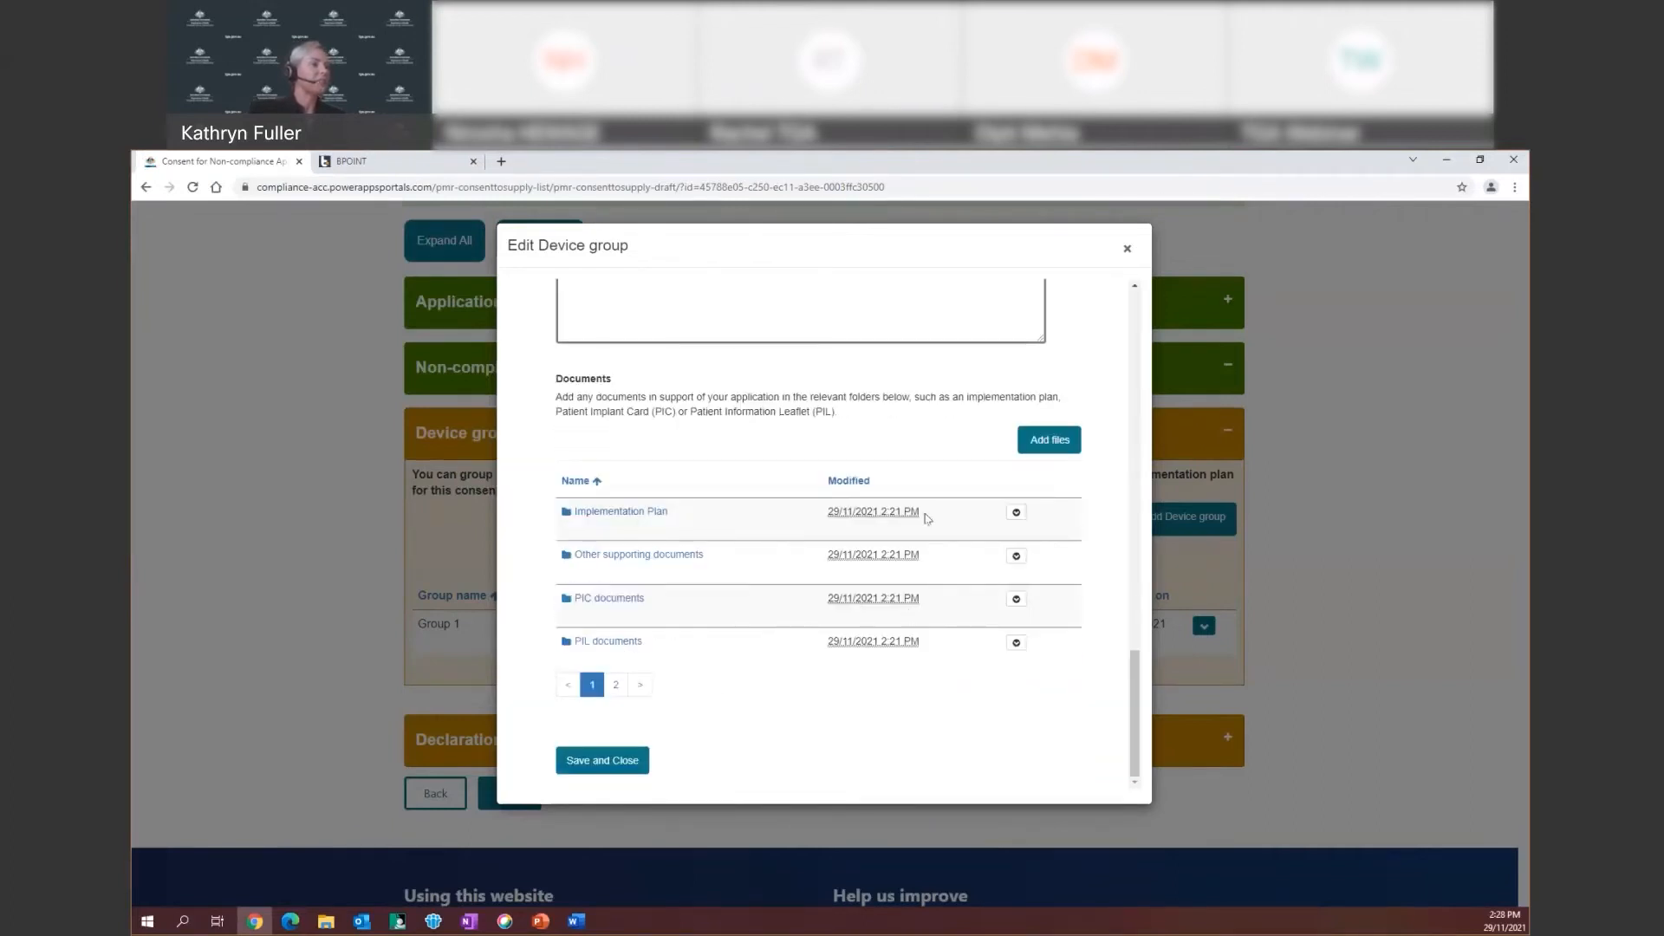
Open the Implementation Plan folder, return to the folder list, then reopen the folder
left_click(605, 513)
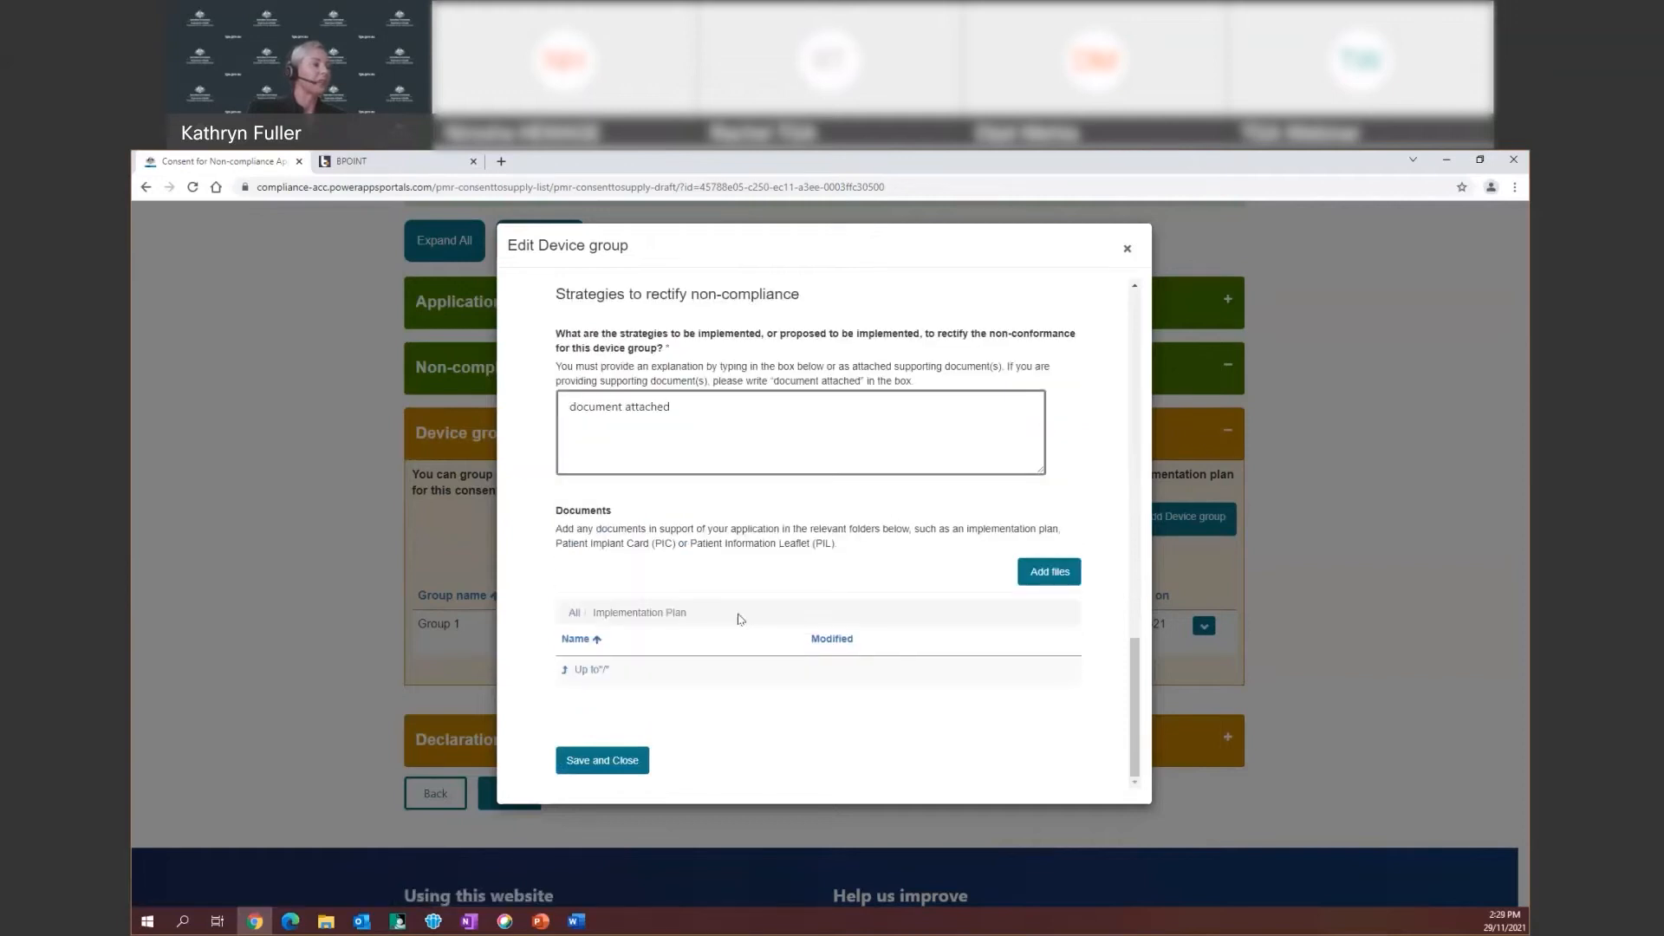
left_click(593, 670)
scroll(673, 630, "down", 2)
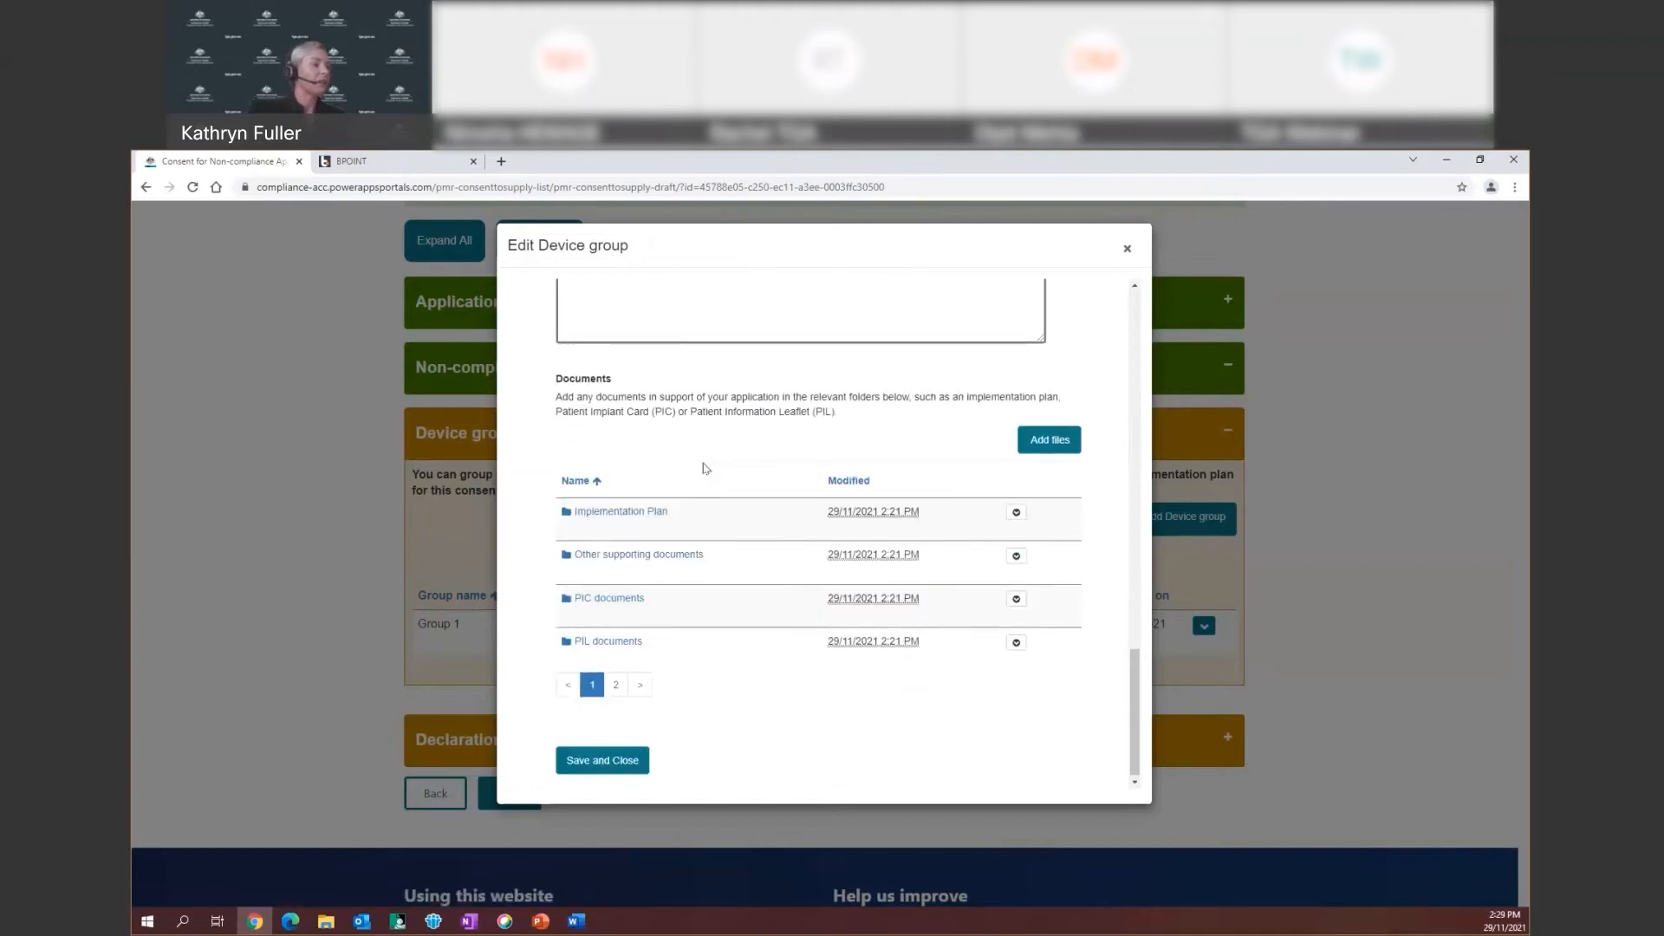
left_click(612, 513)
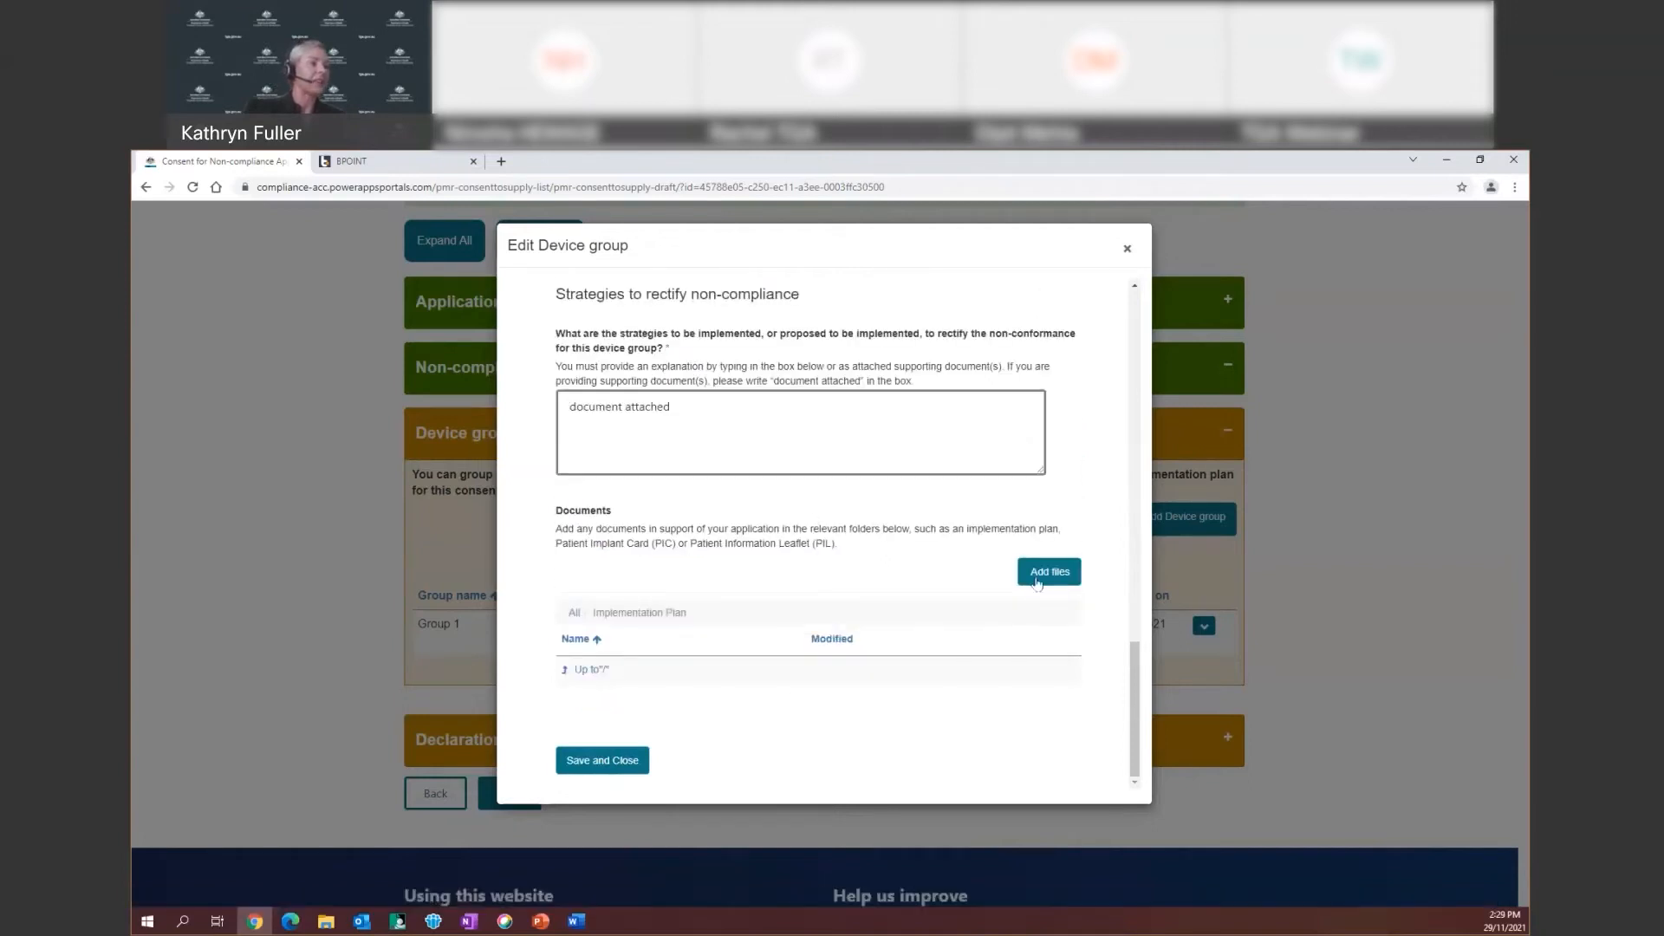
Pick Implementation Plan_Group 1_Dec 2021.docx for the Implementation Plan folder, then return to the top-level folders
left_click(1031, 574)
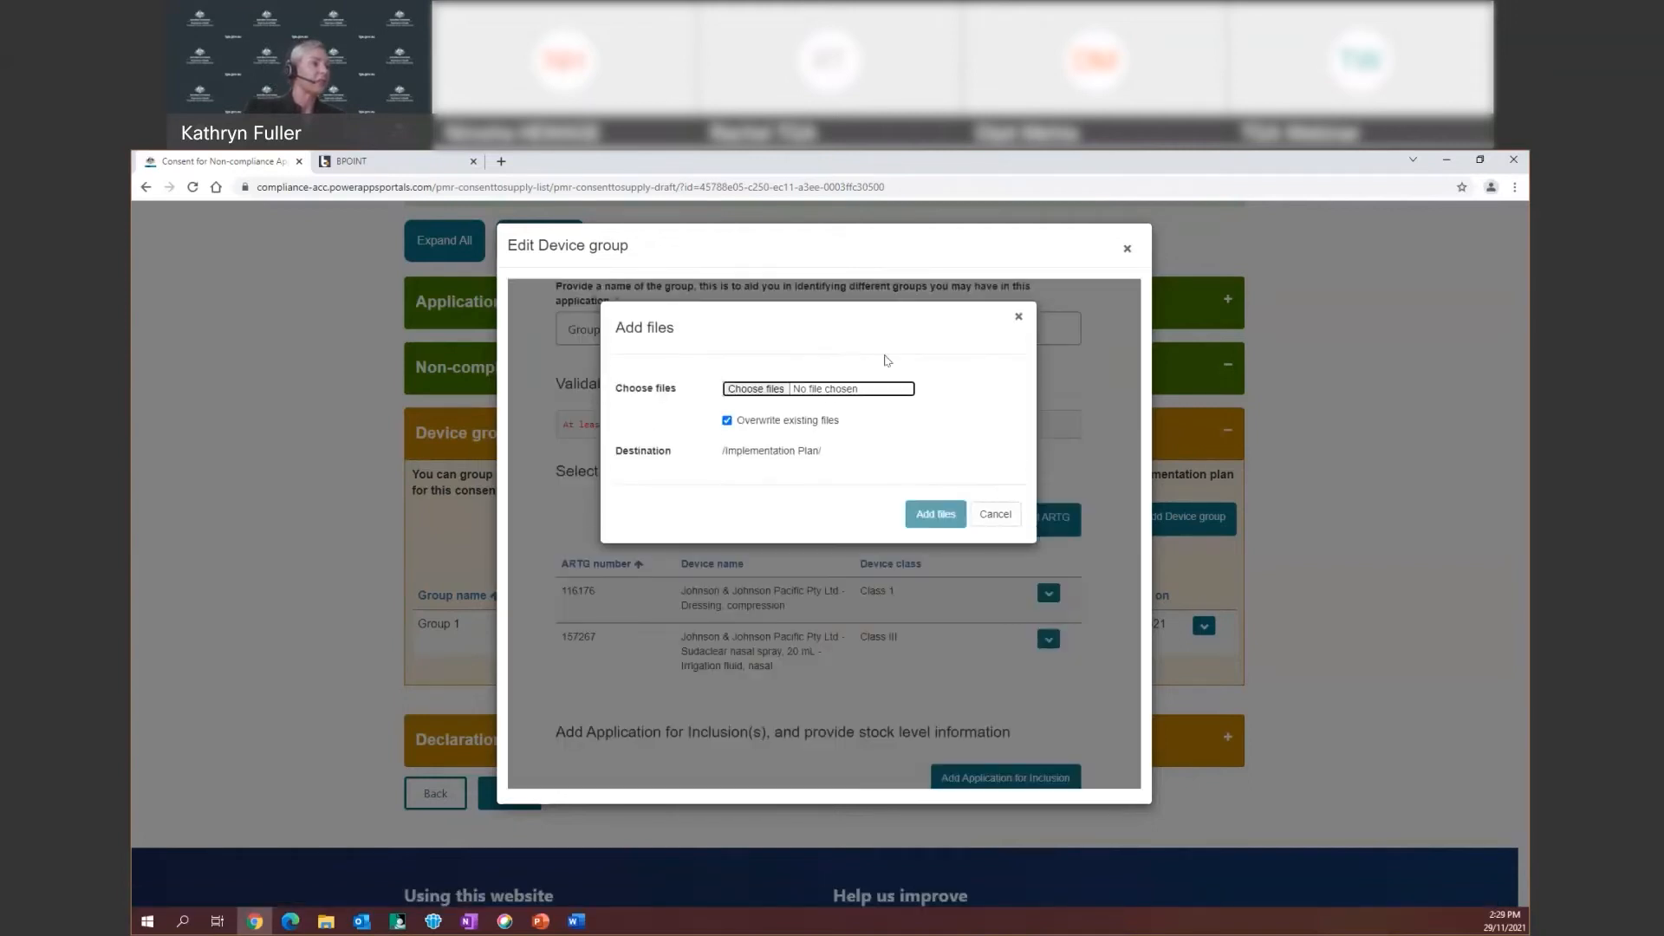
left_click(829, 389)
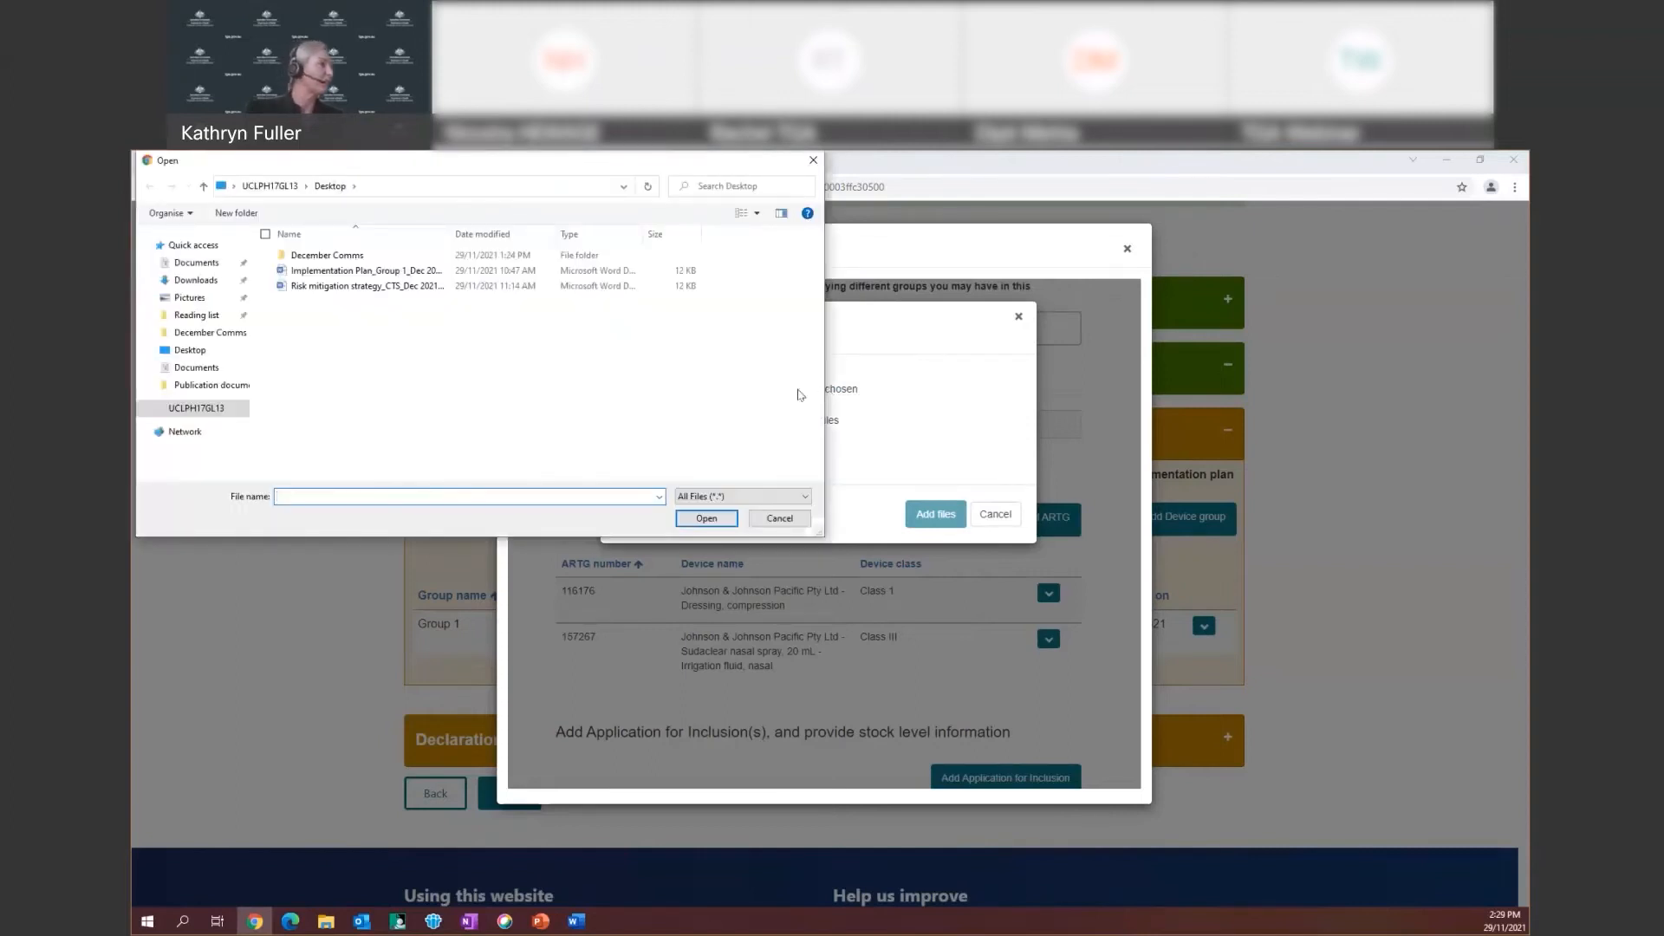
left_click(362, 271)
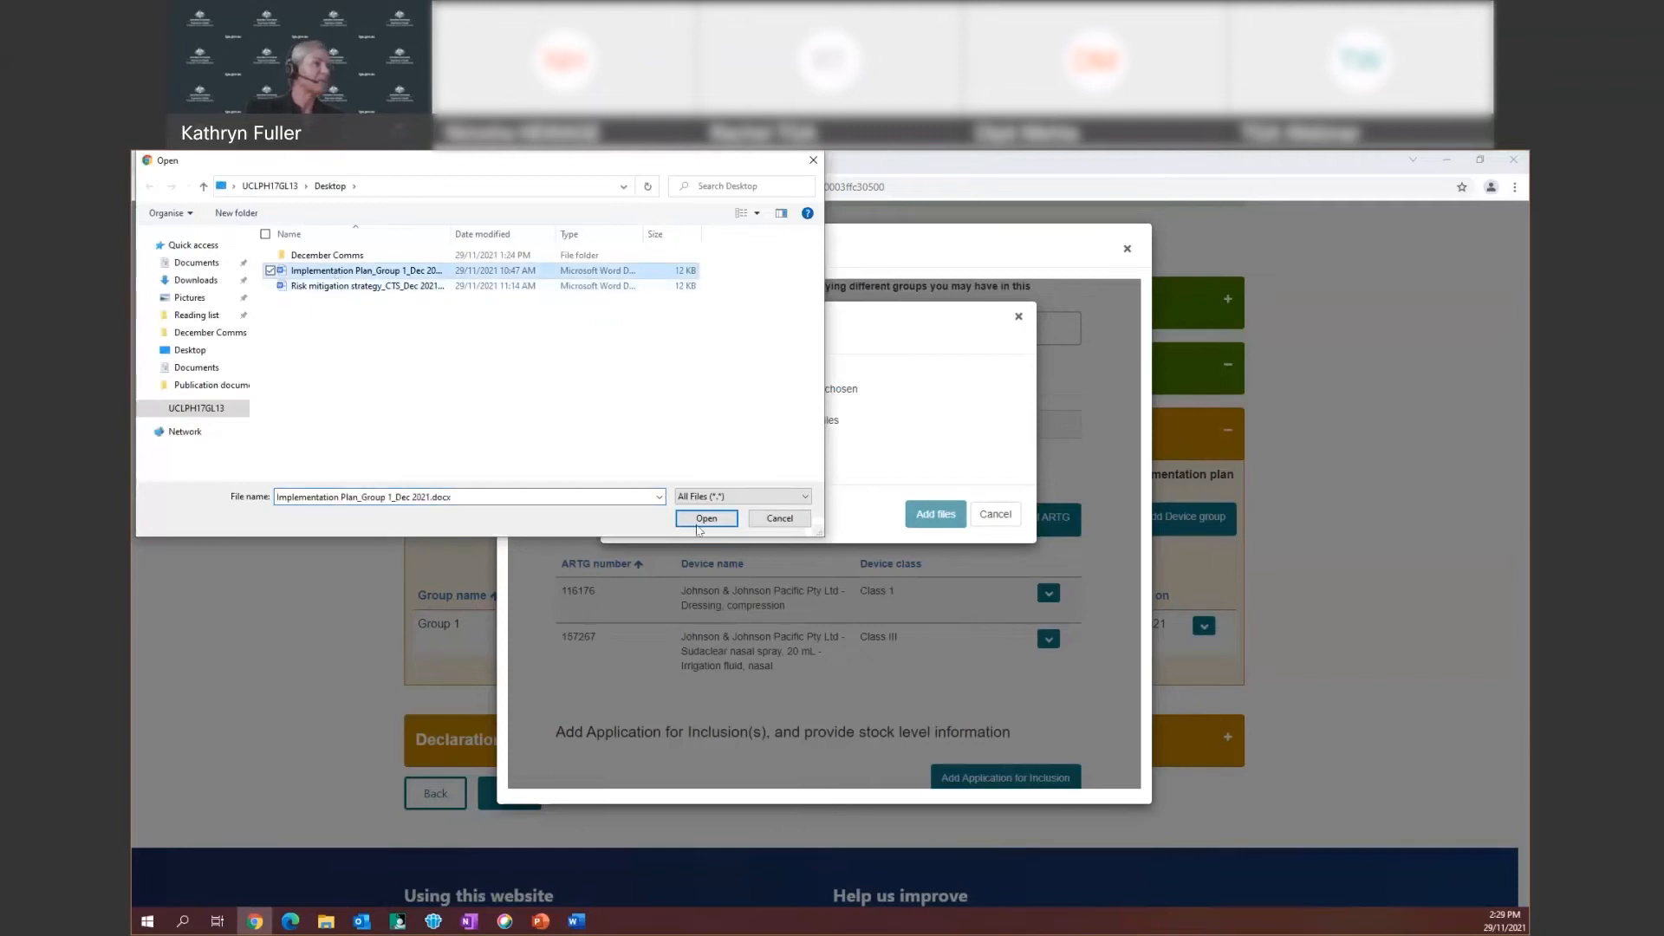
key("Escape")
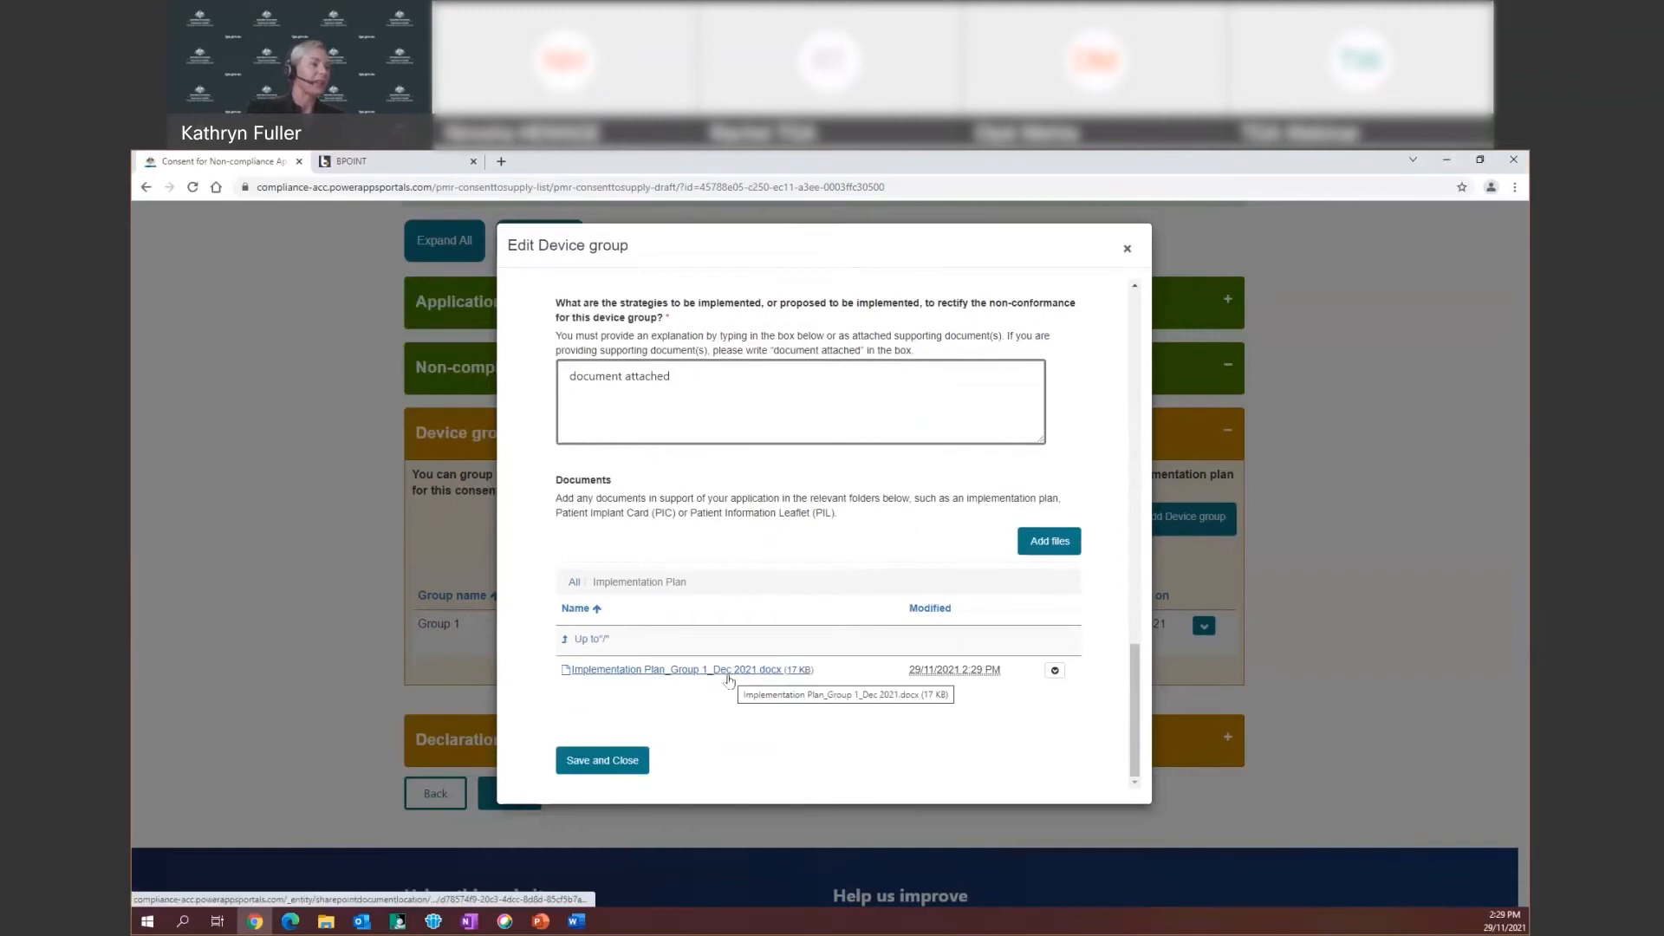
left_click(590, 641)
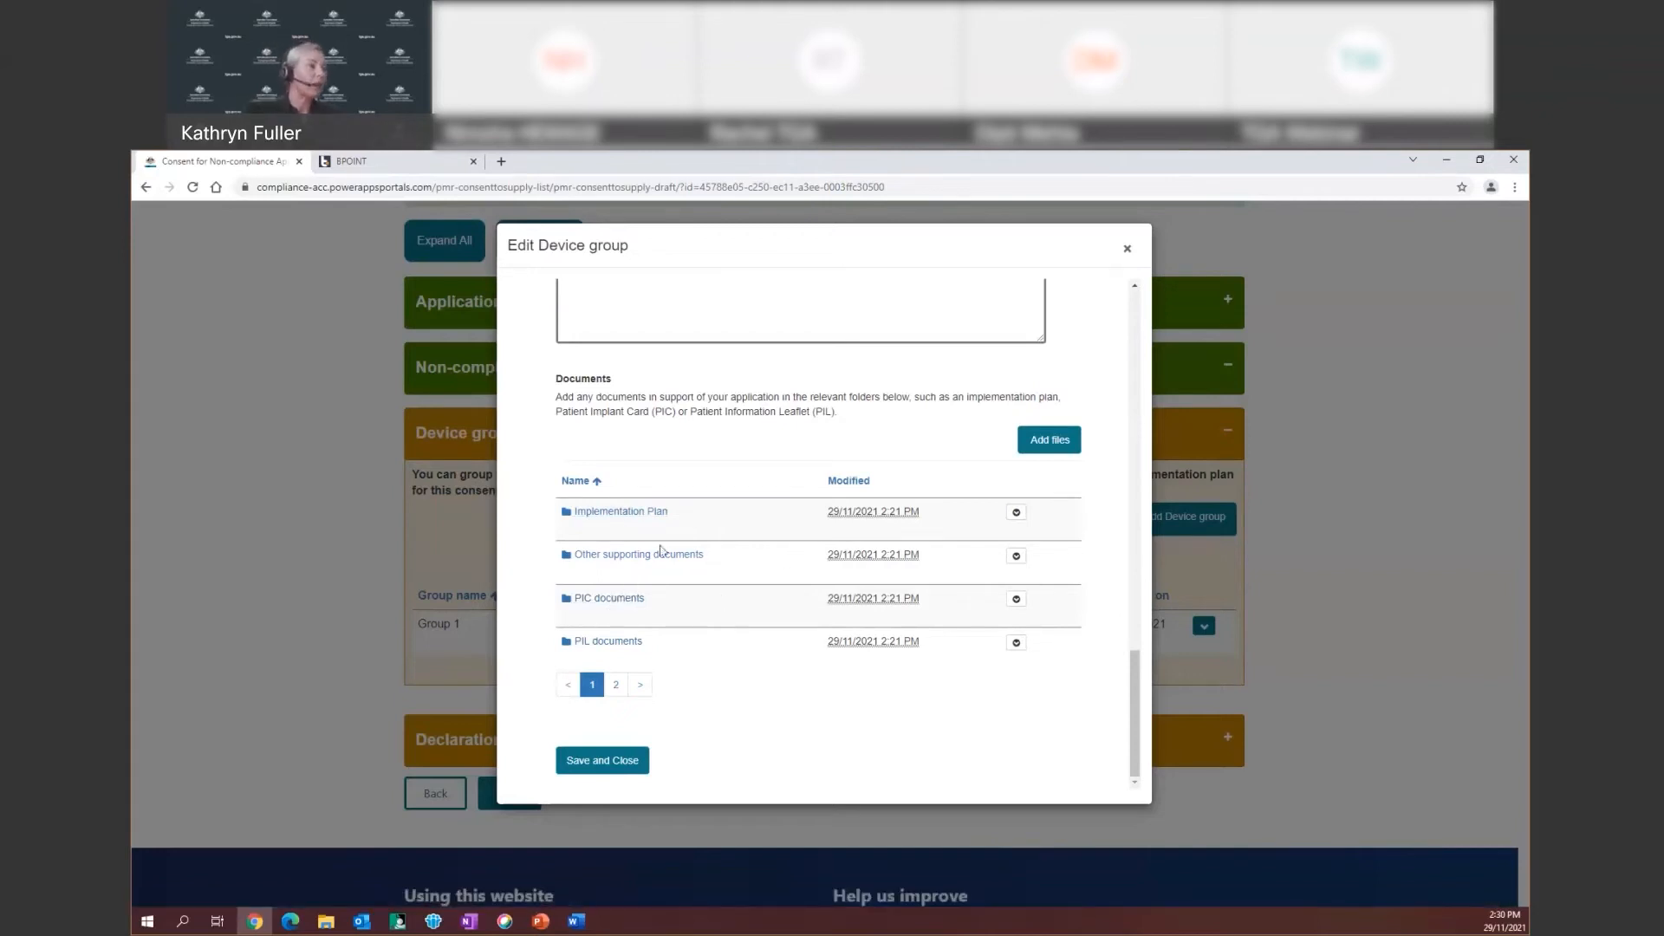
scroll(726, 666, "up", 2)
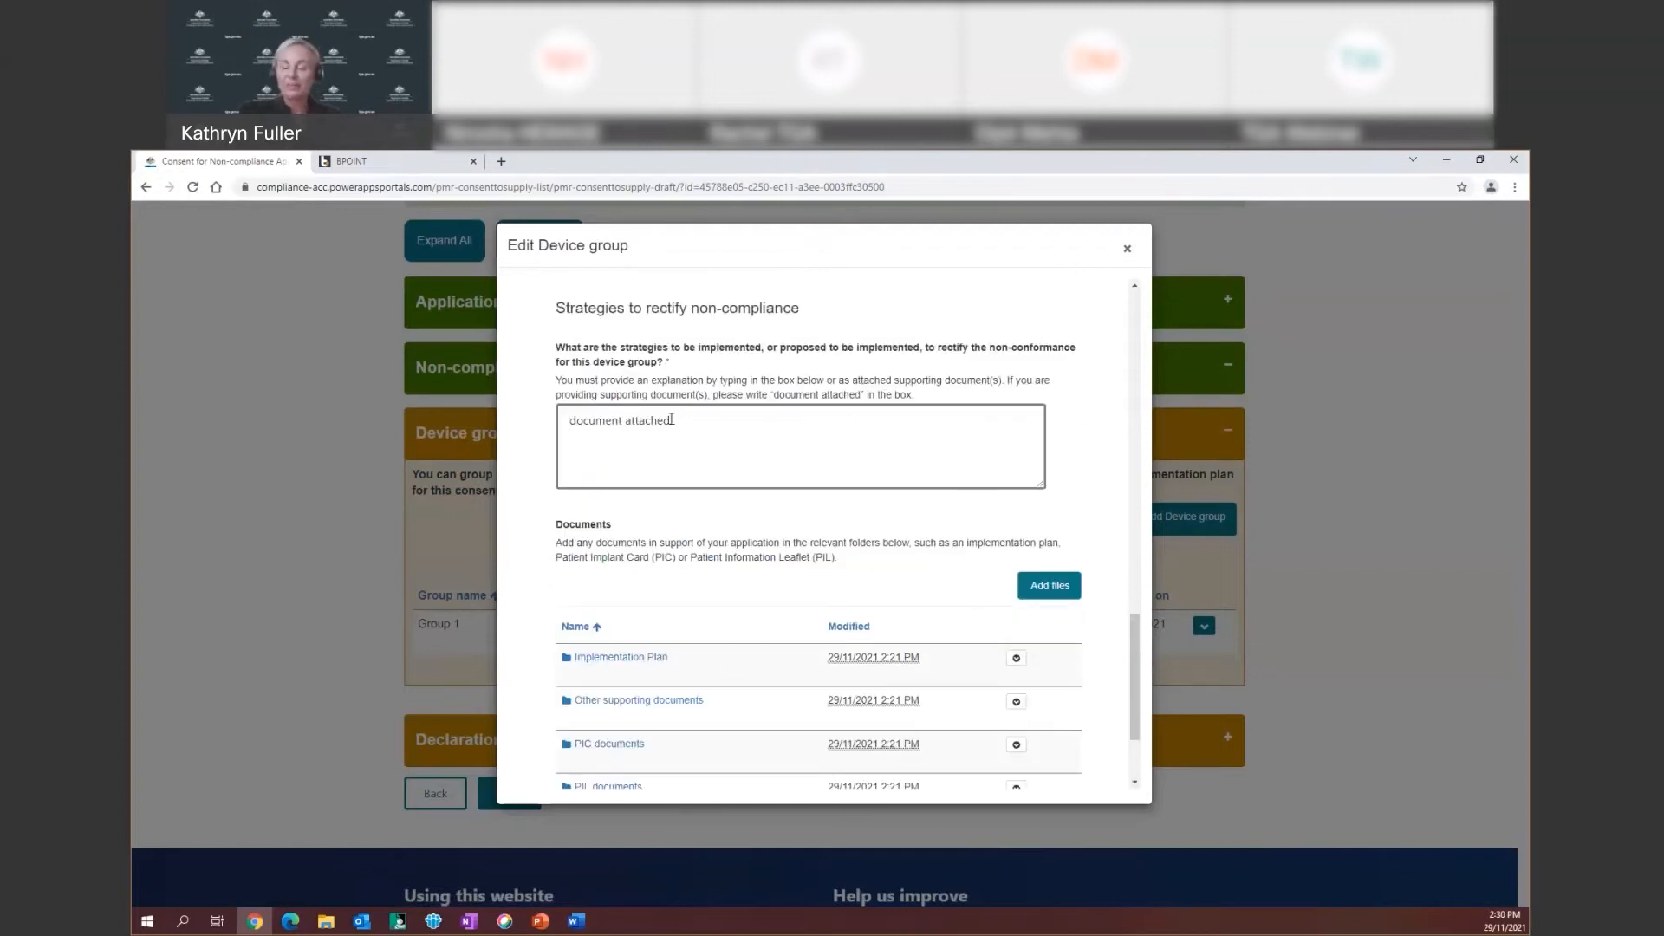
scroll(657, 564, "down", 3)
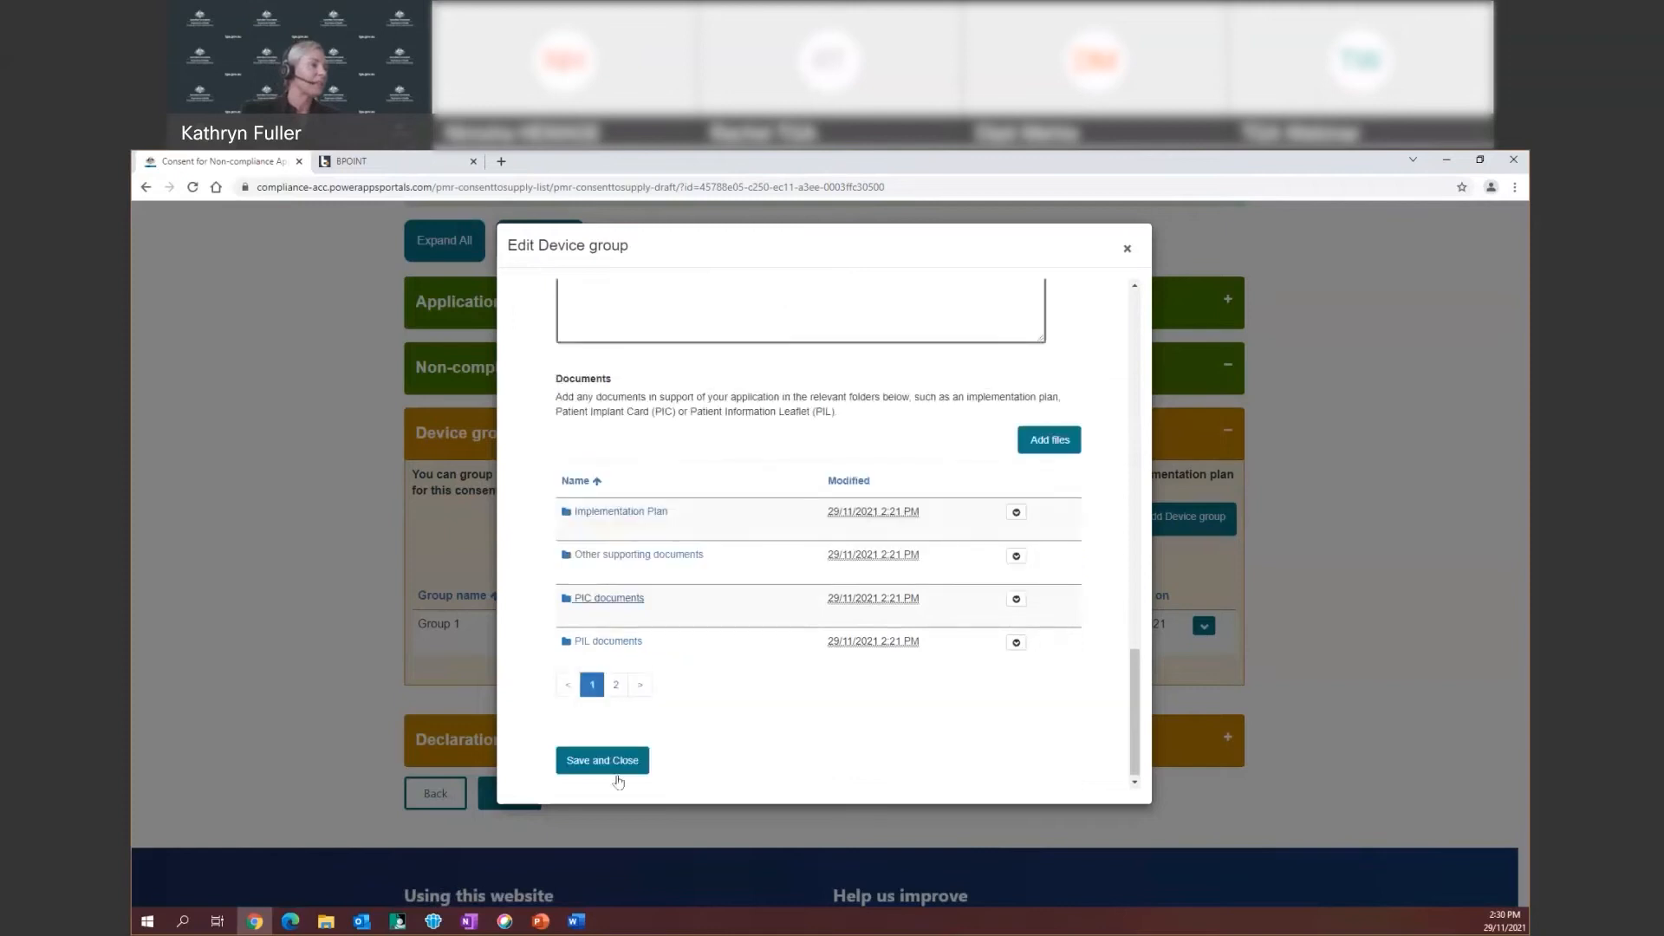
Save and close the Group 1 device group, then check its row actions
left_click(598, 763)
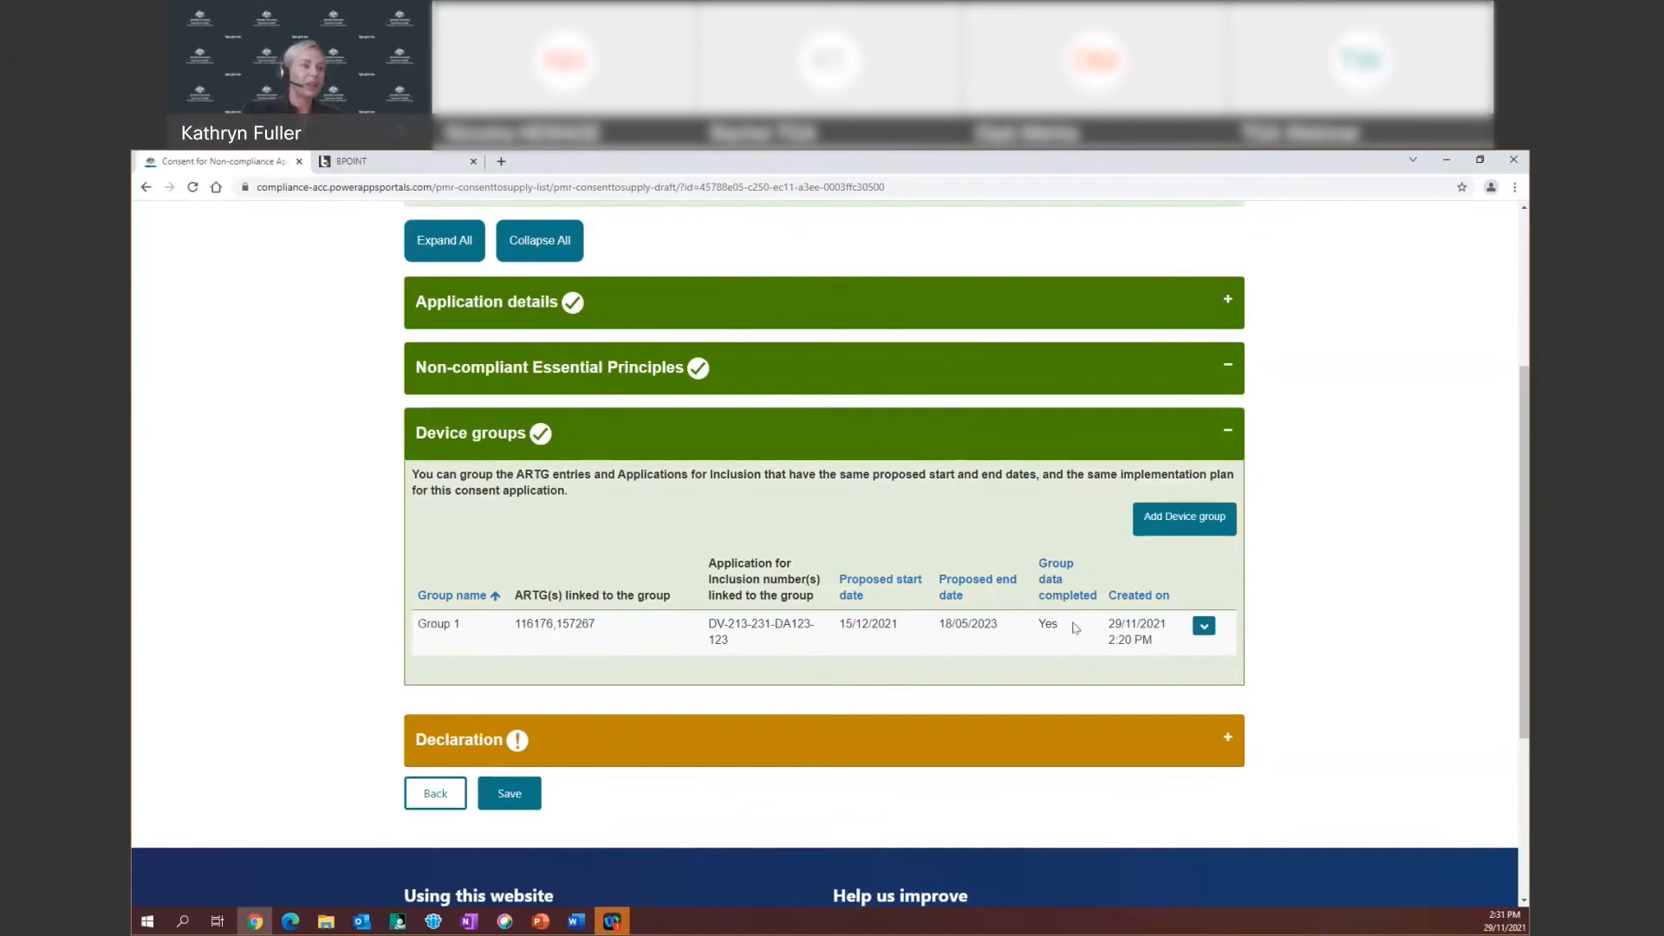
left_click(1204, 627)
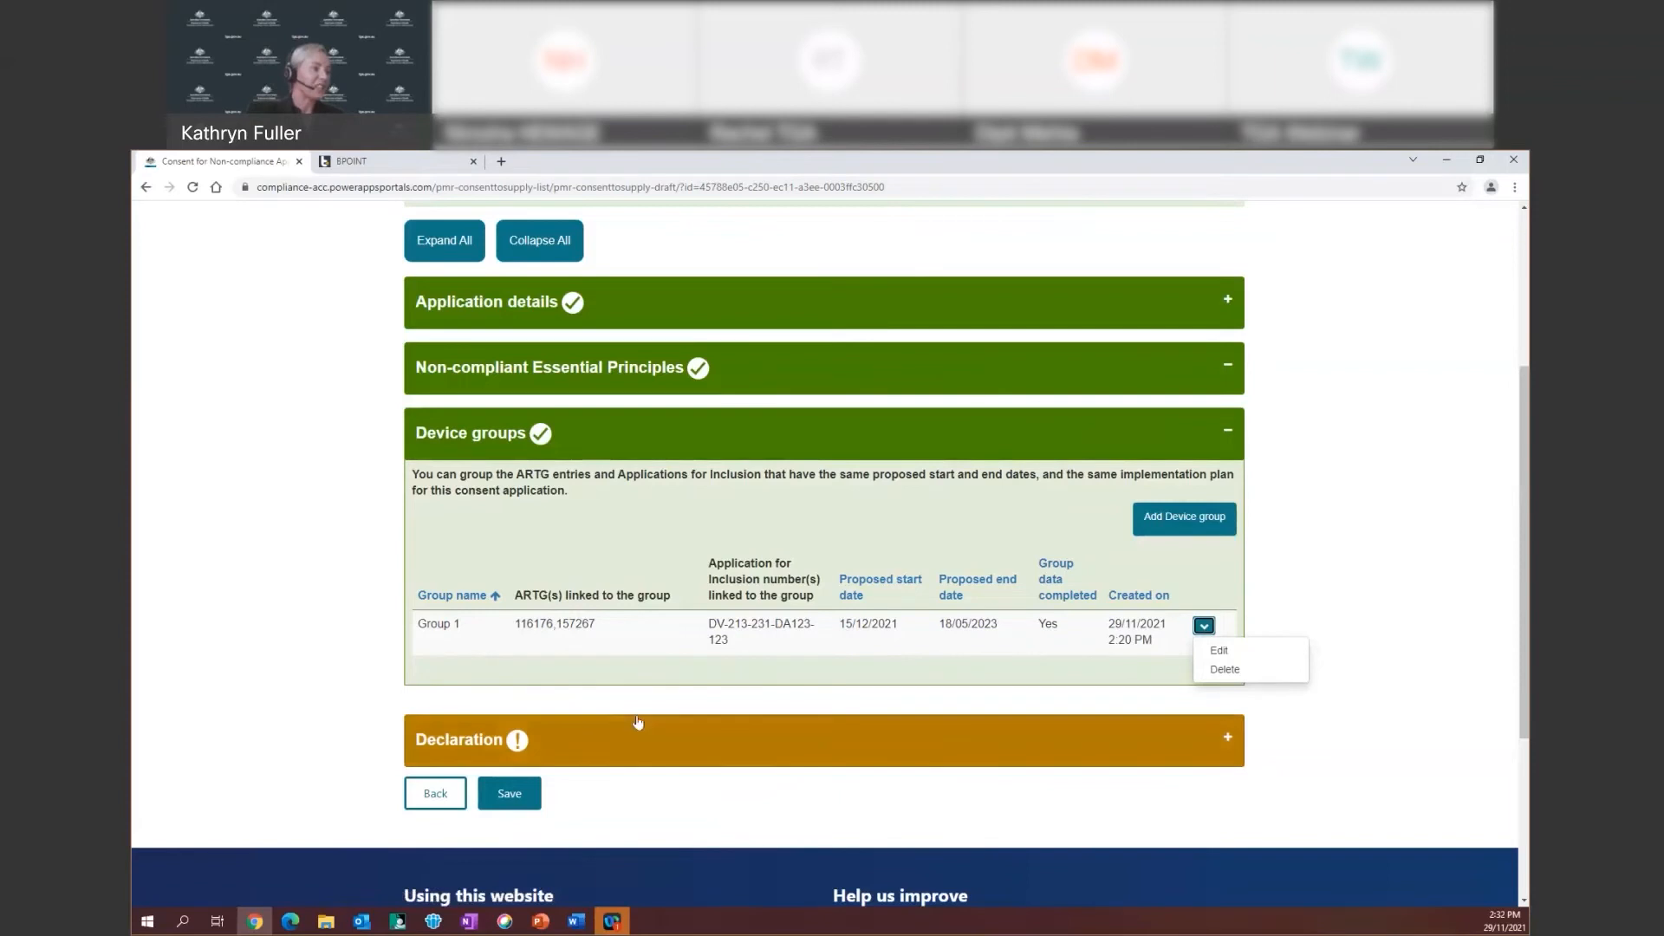
Leave the Declaration checkbox unticked and save the application as a draft
left_click(590, 747)
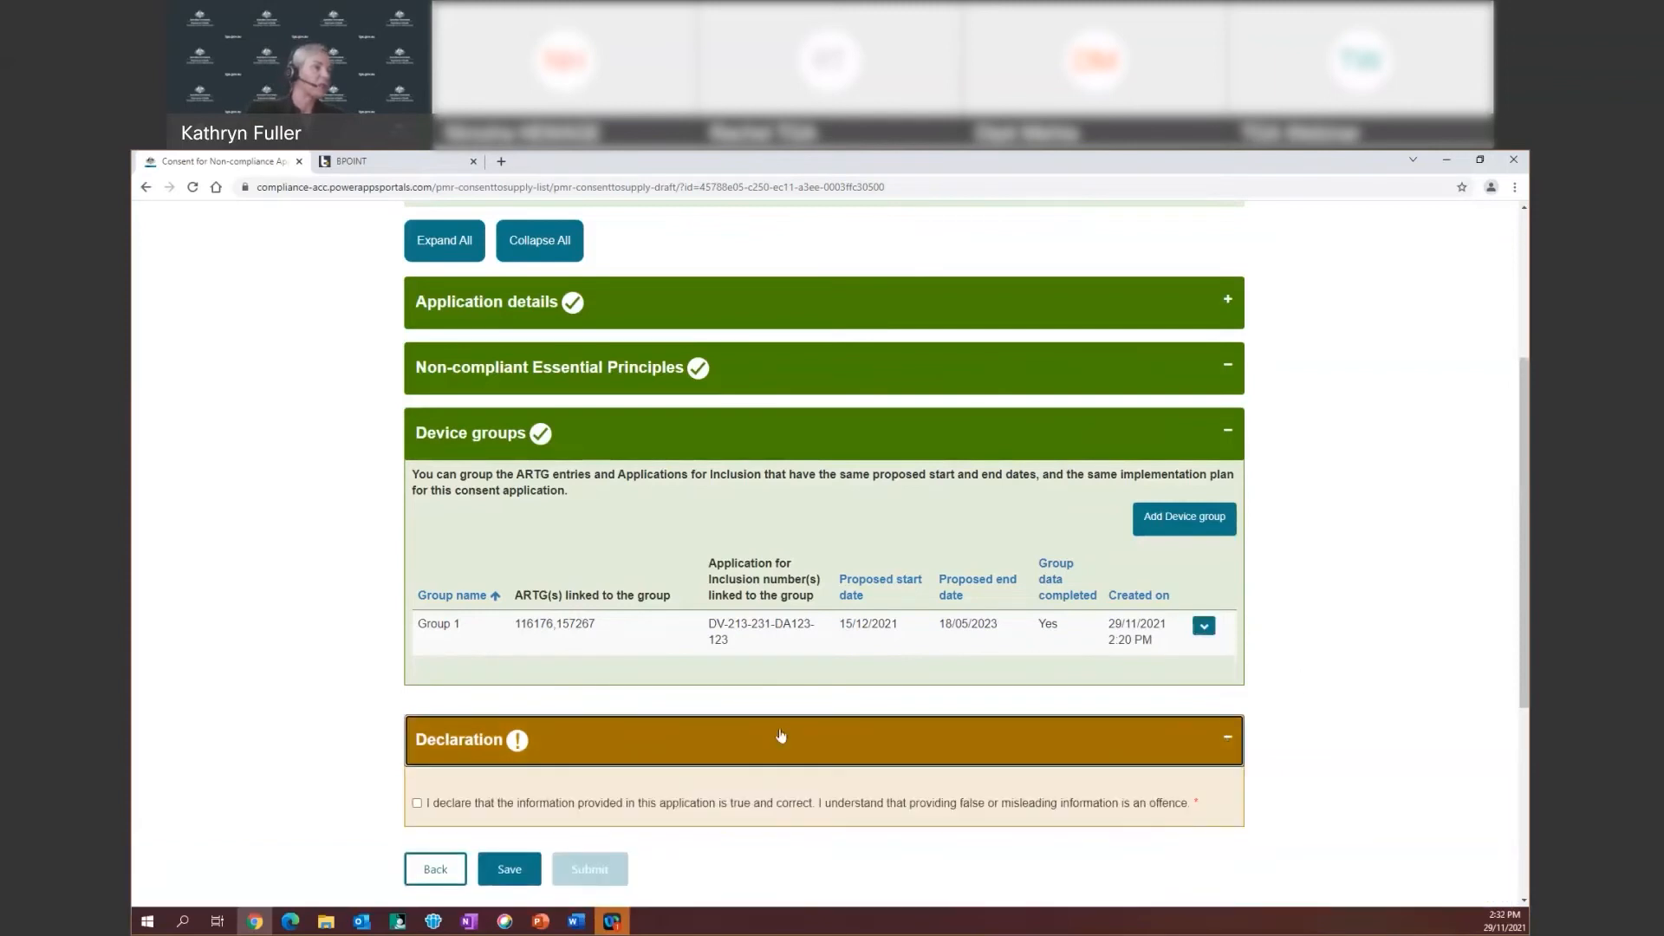
scroll(613, 486, "down", 3)
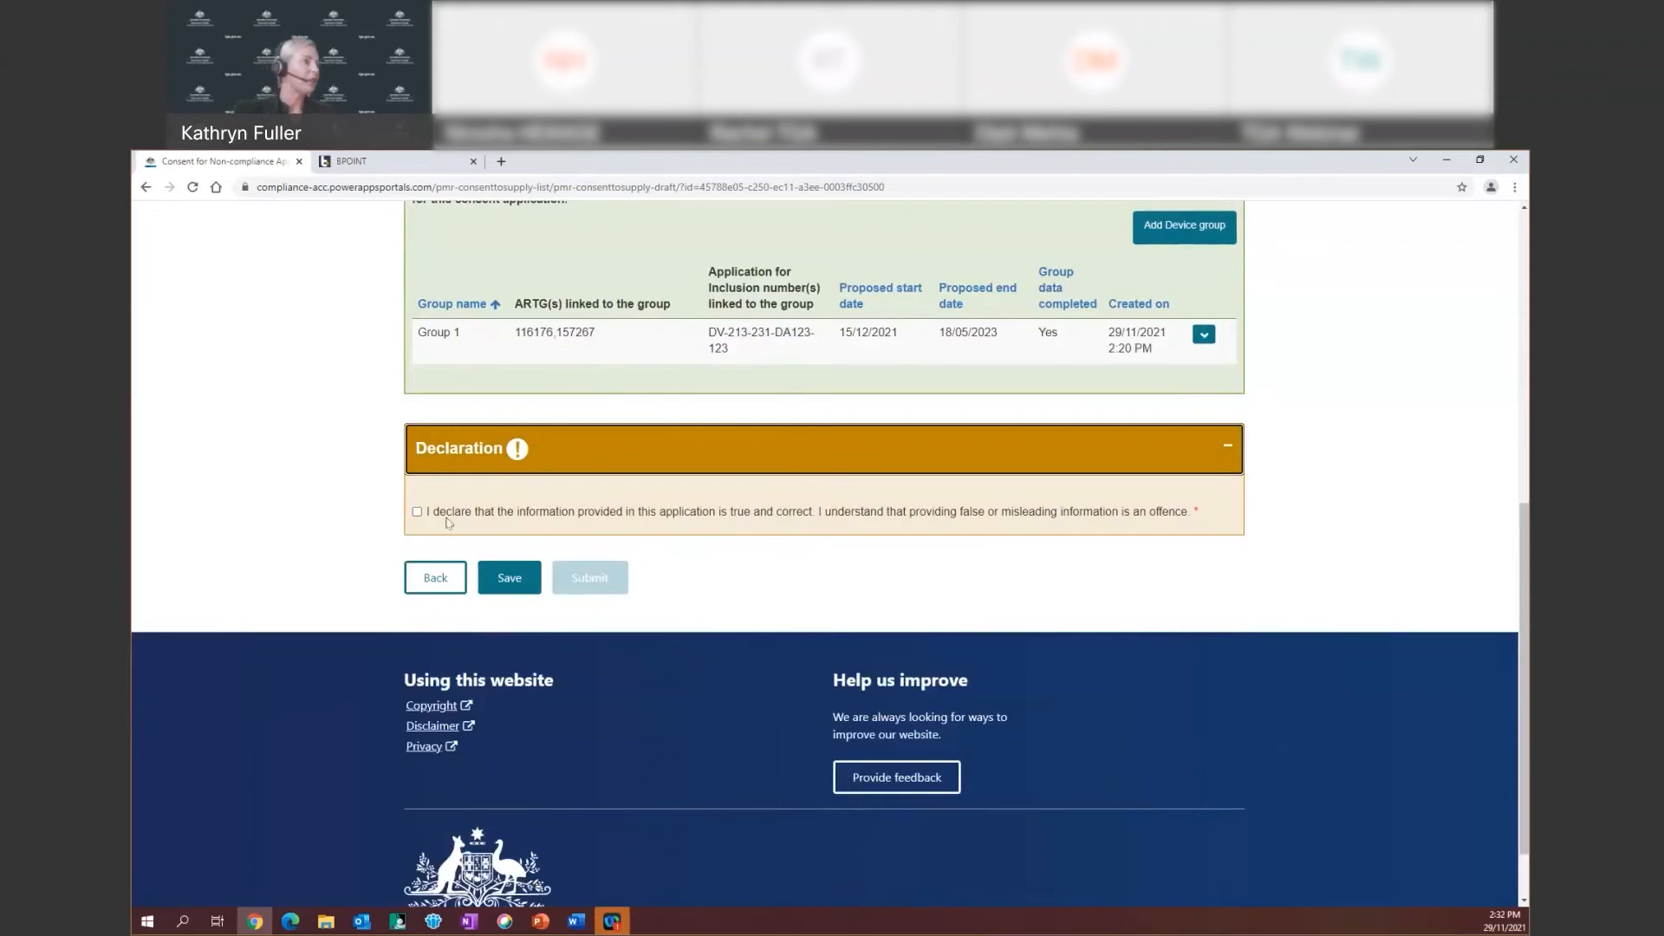
left_click(417, 512)
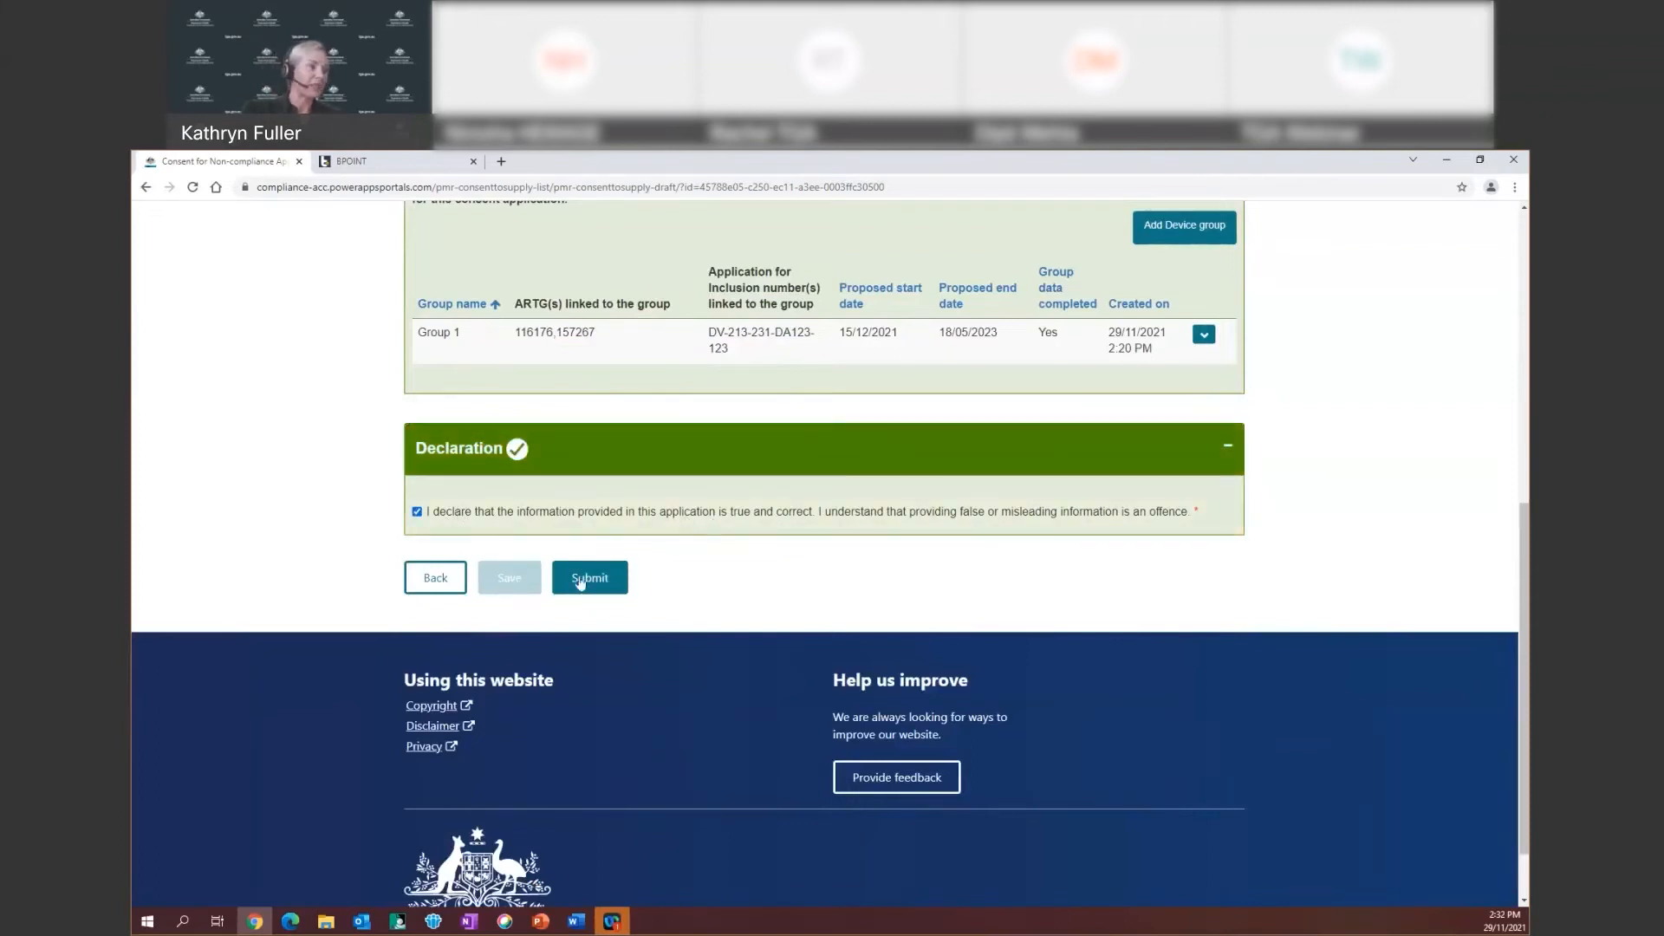
left_click(417, 512)
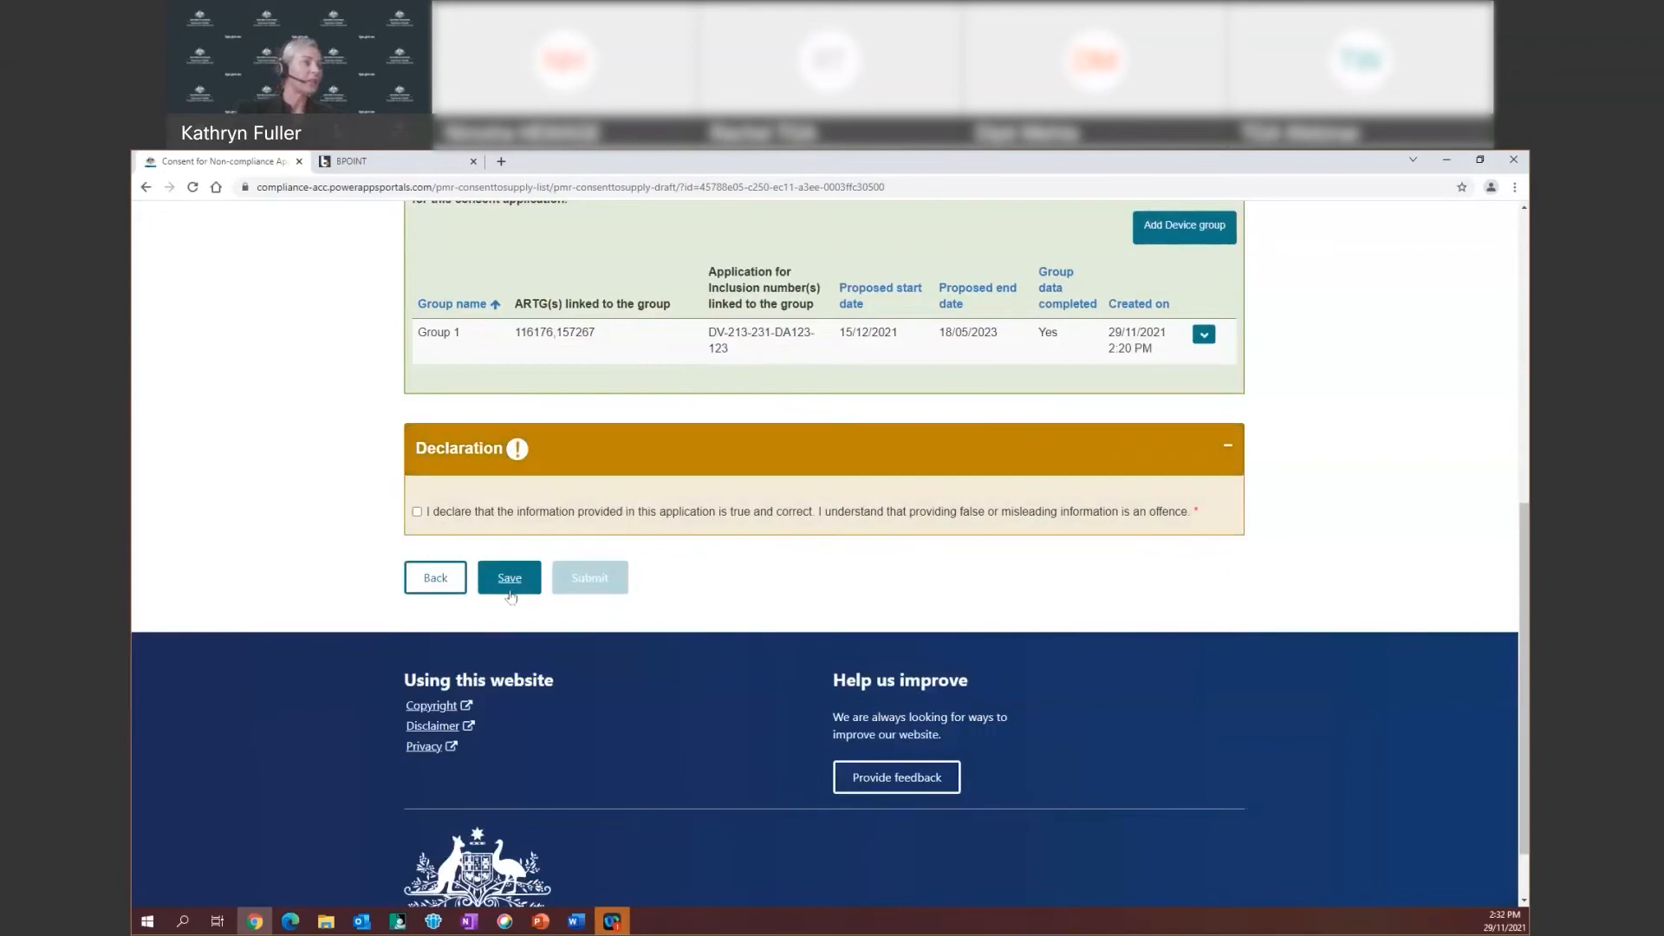
left_click(509, 577)
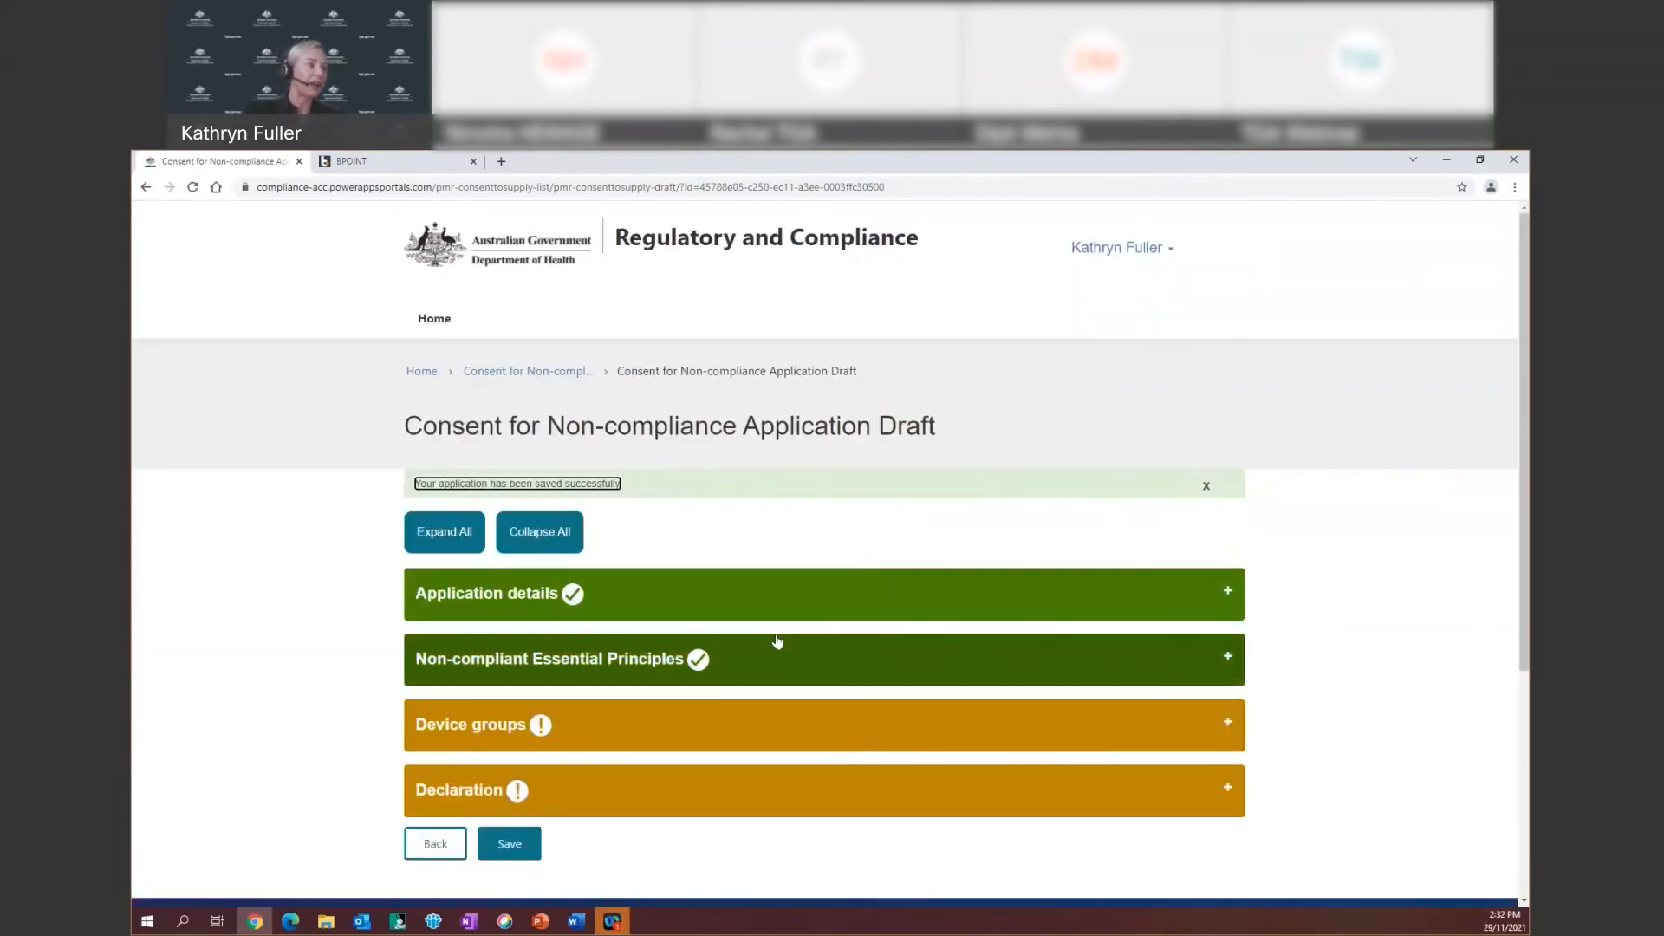
Tick the declaration that the information is true and submit the PIC PIL Dec 21 application
scroll(1132, 619, "down", 2)
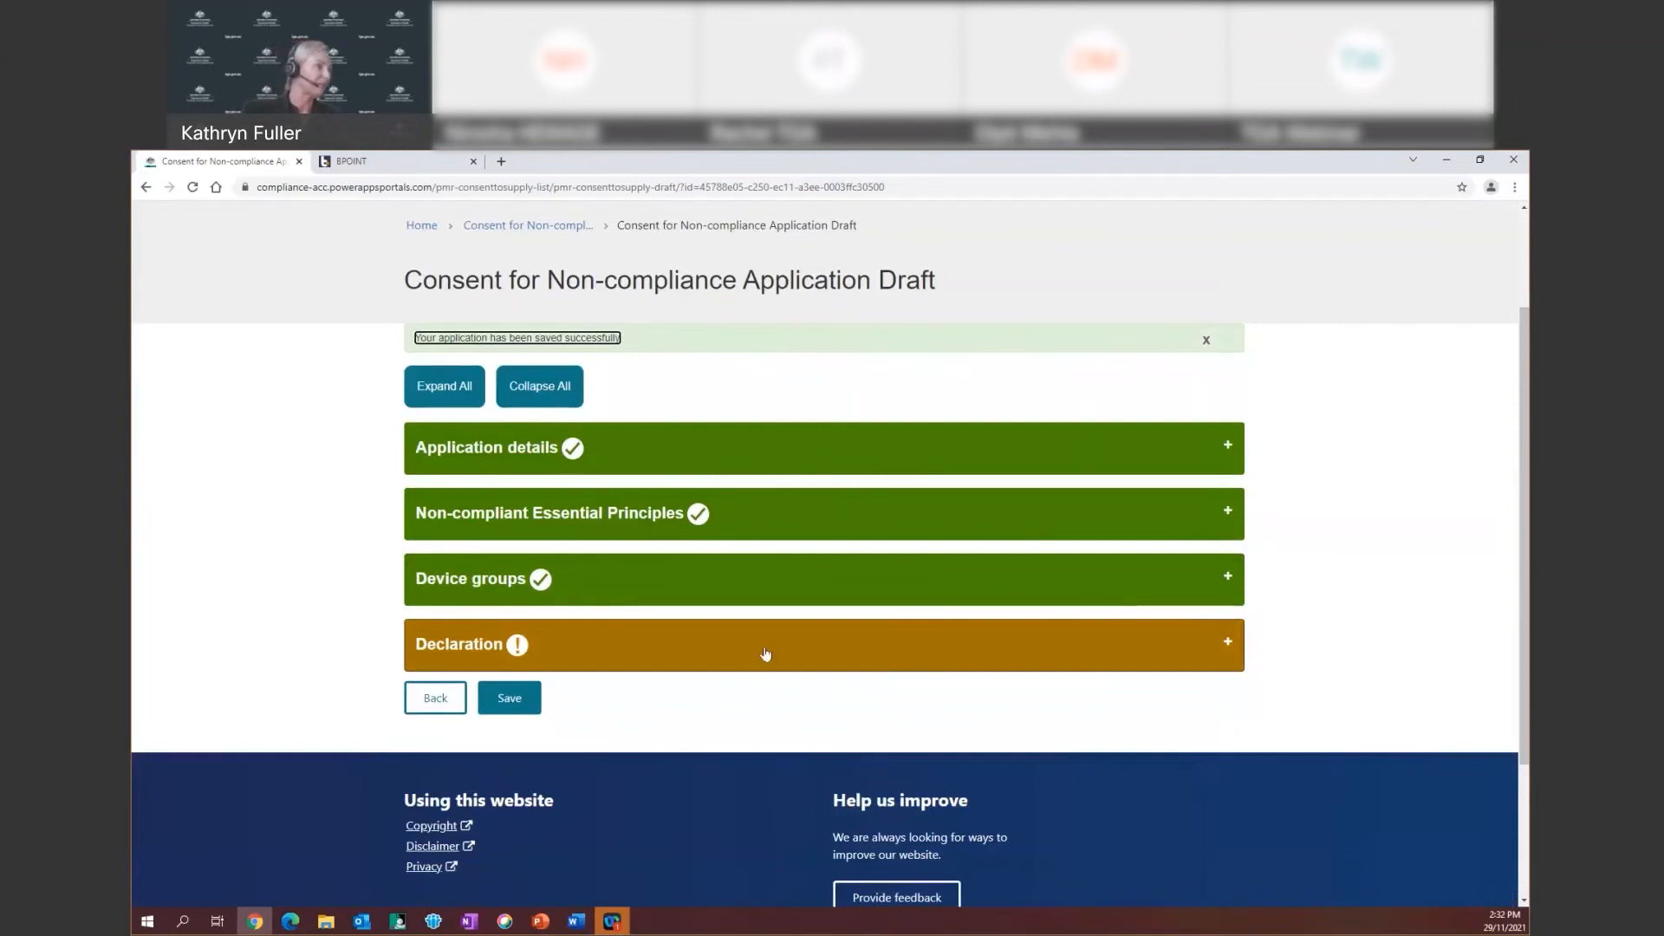
left_click(693, 656)
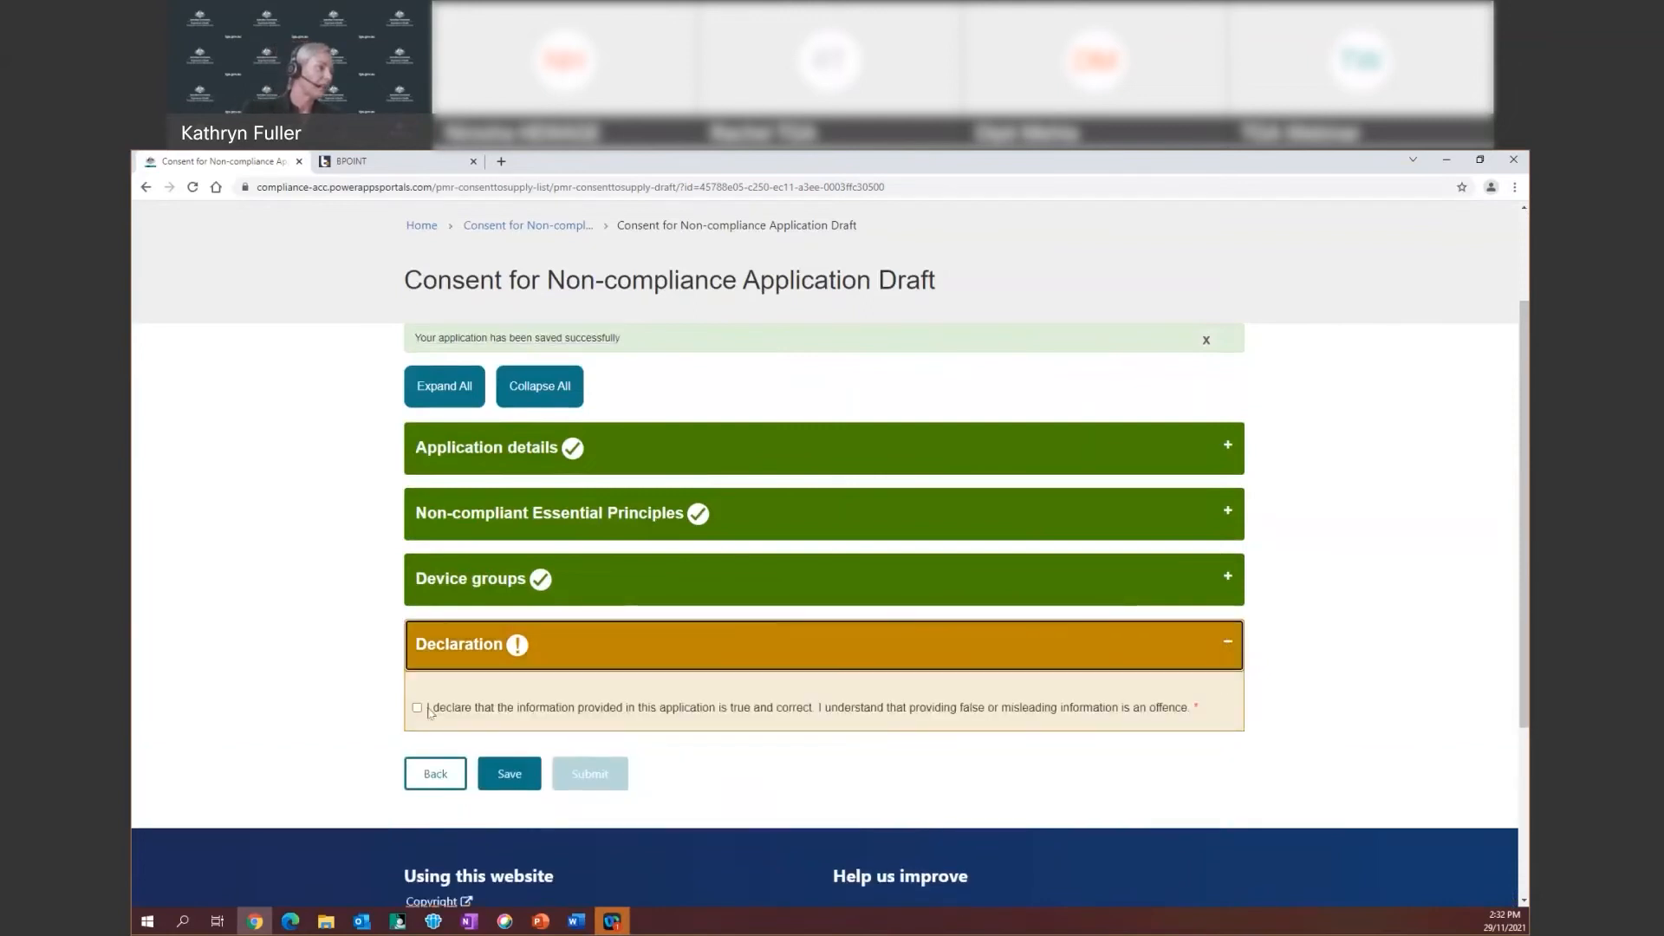
left_click(417, 707)
scroll(659, 666, "down", 2)
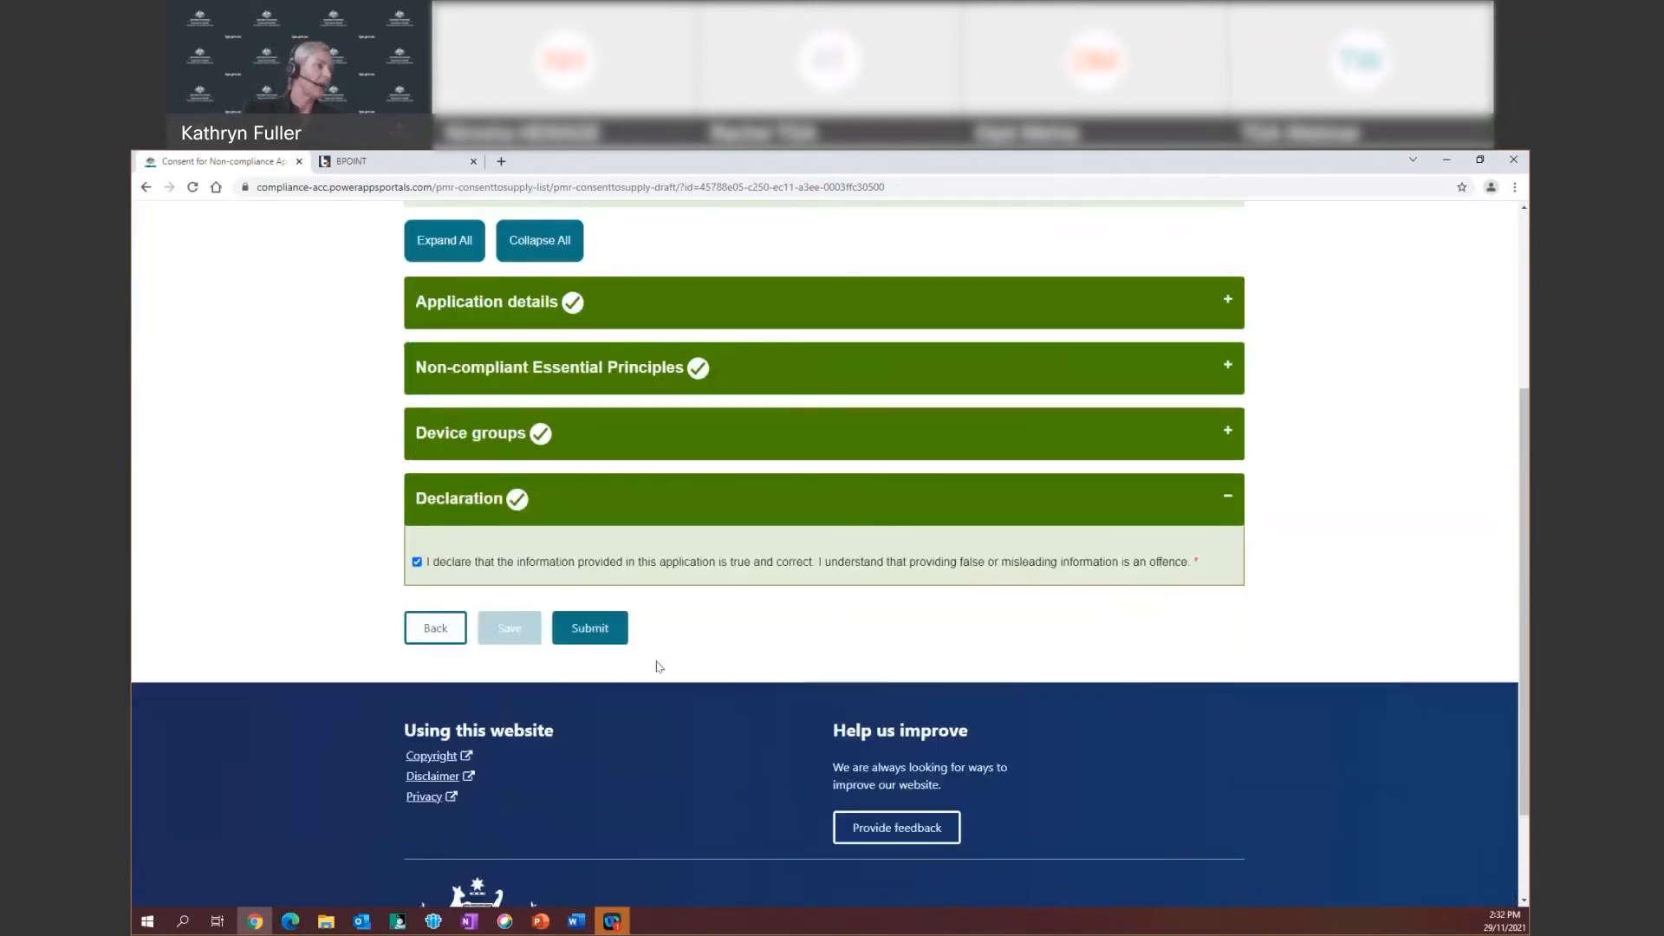
left_click(588, 633)
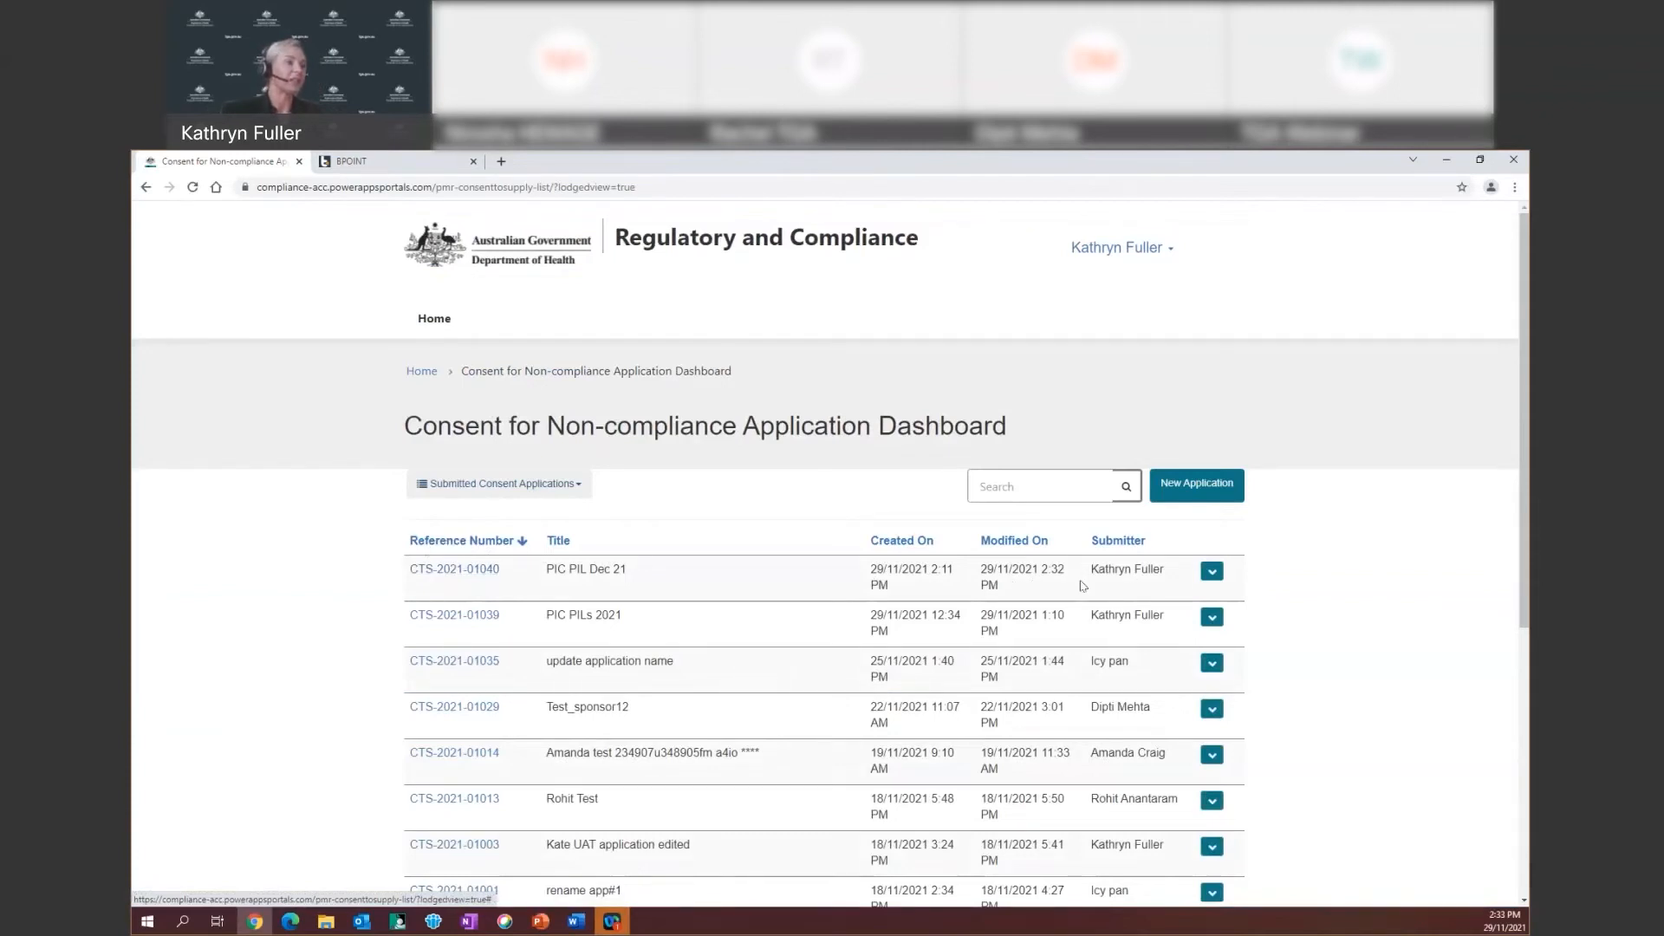
Open CTS-2021-01040 from the submitted applications and scroll through its read-only details
right_click(476, 574)
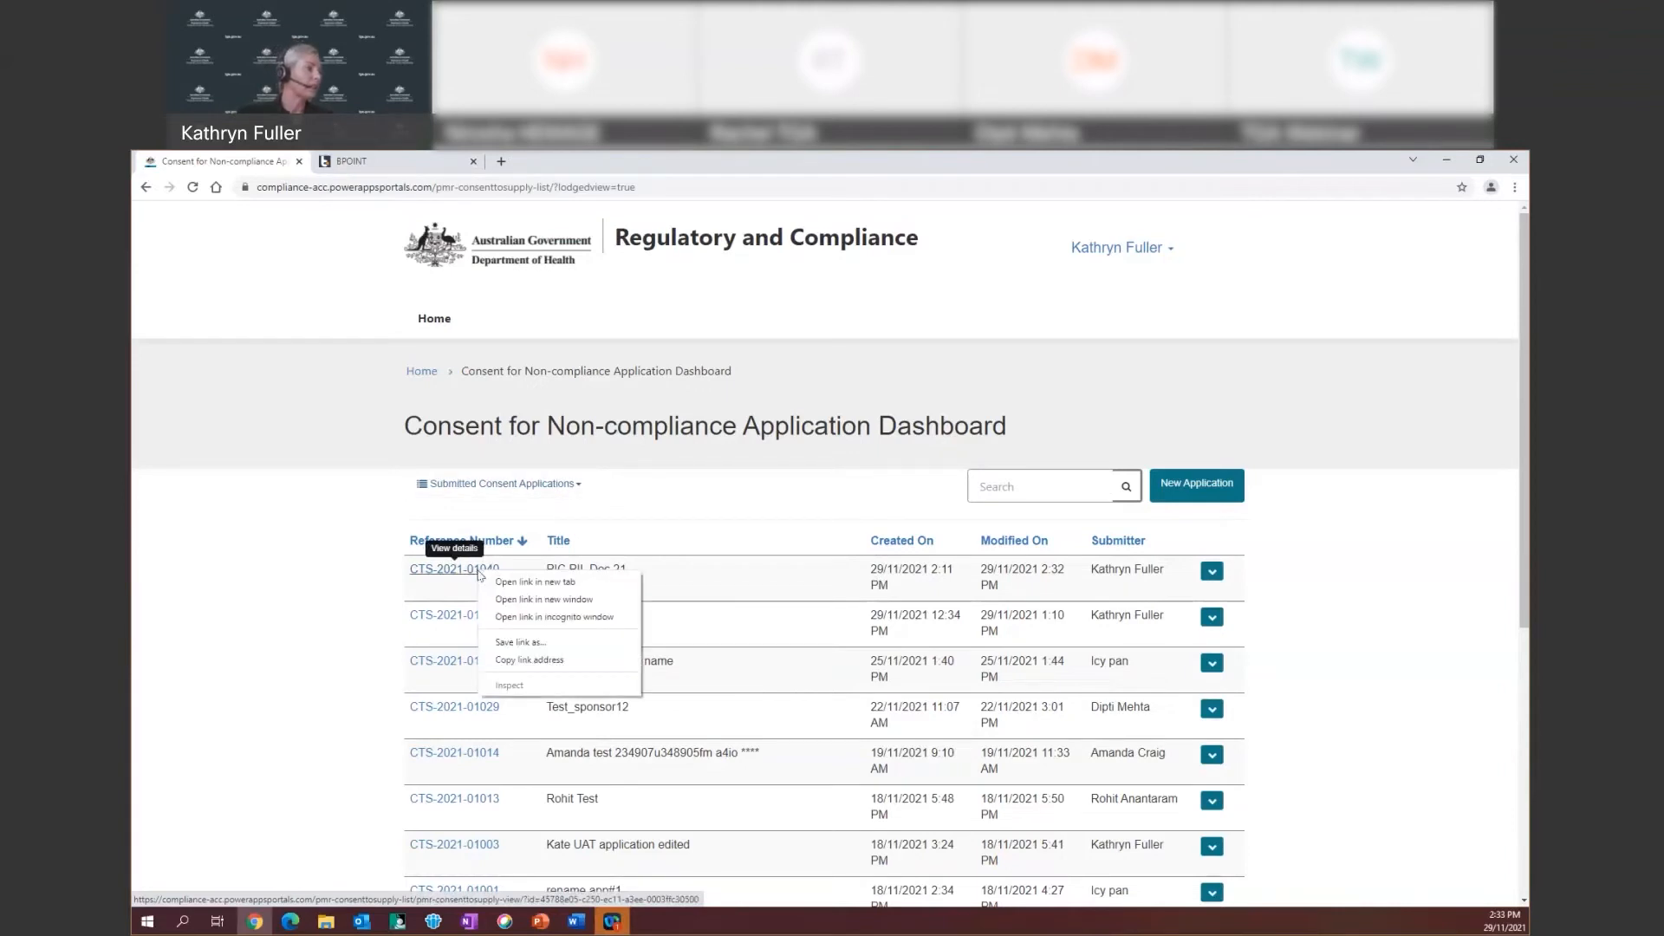
left_click(466, 578)
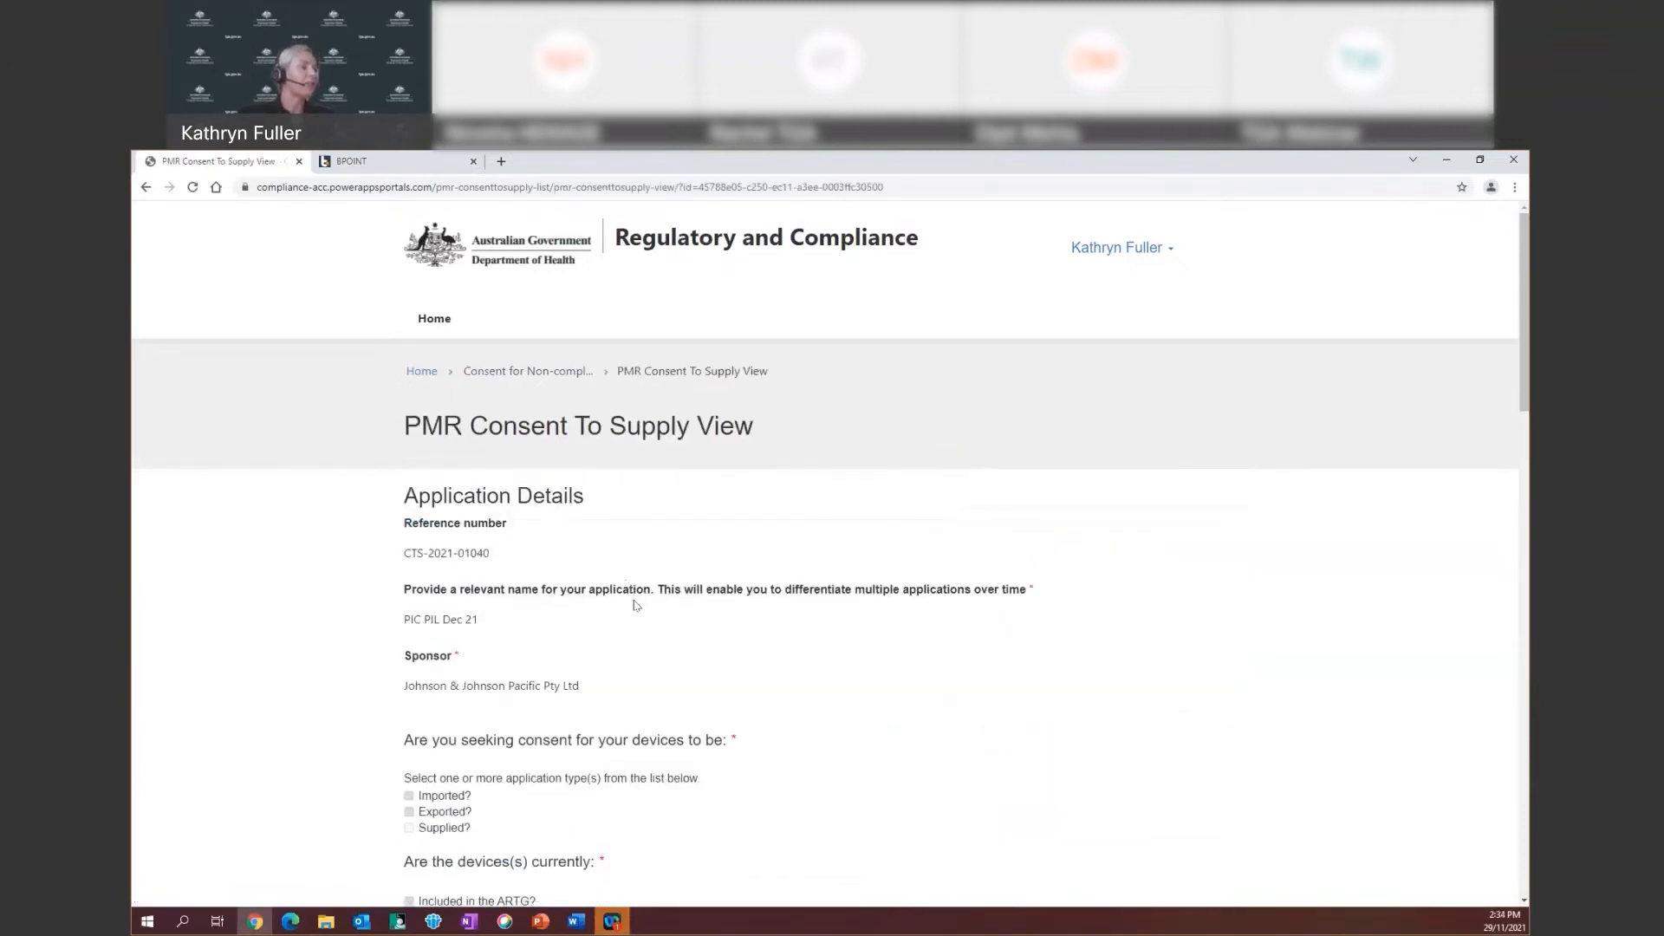
scroll(566, 604, "down", 8)
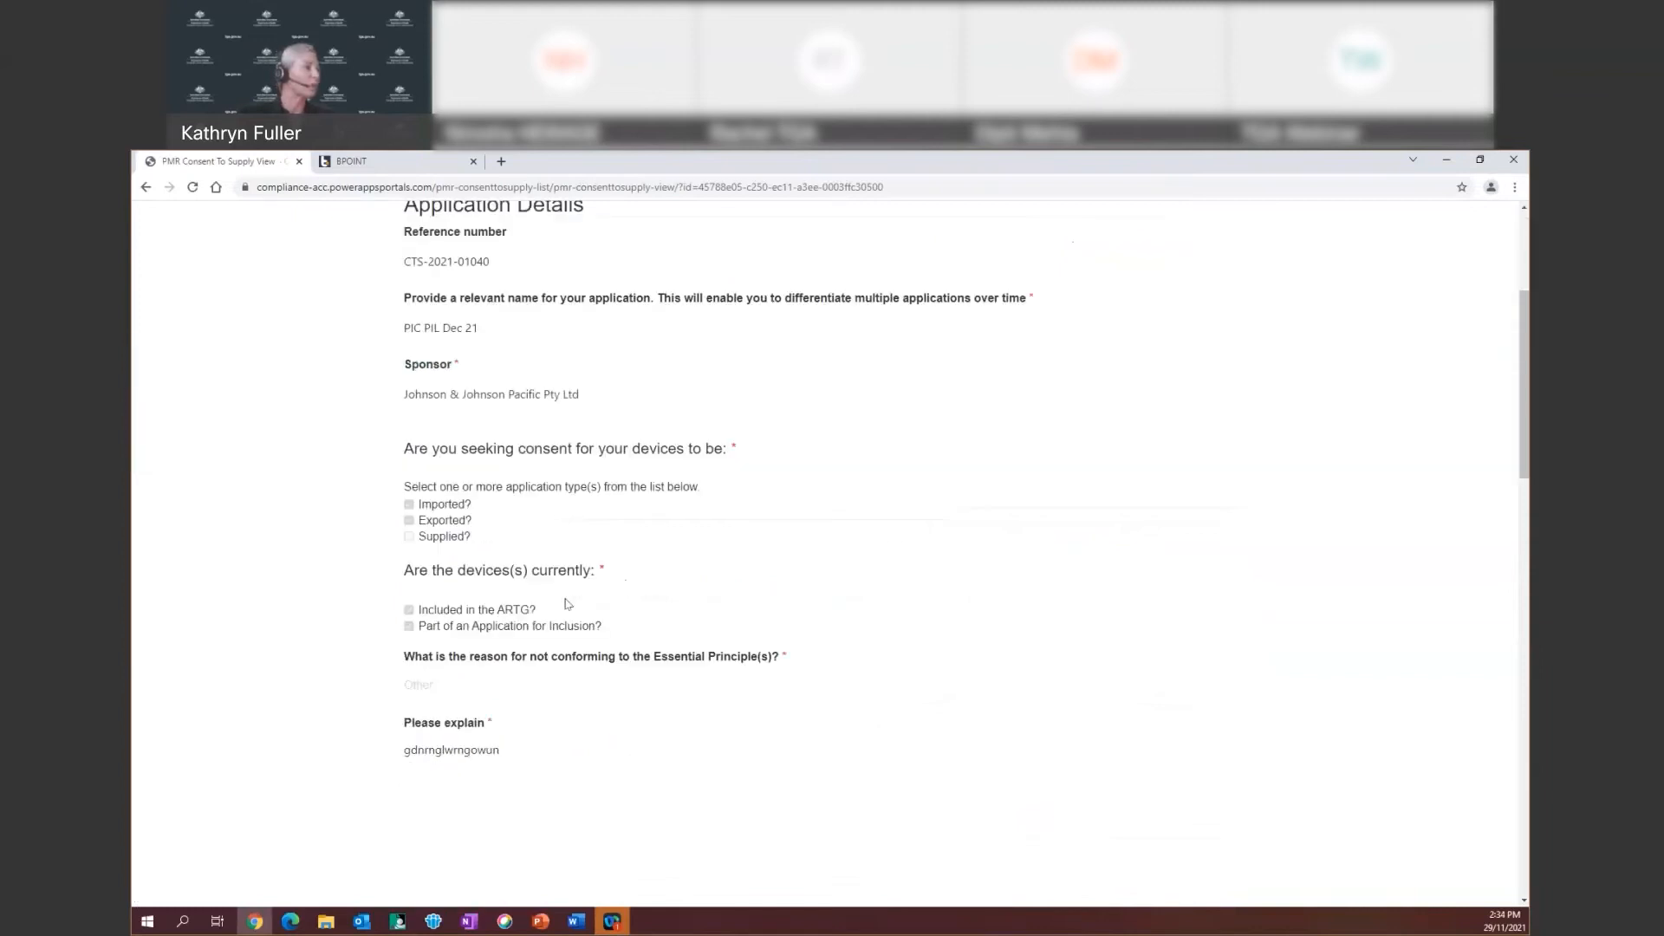
scroll(566, 604, "down", 8)
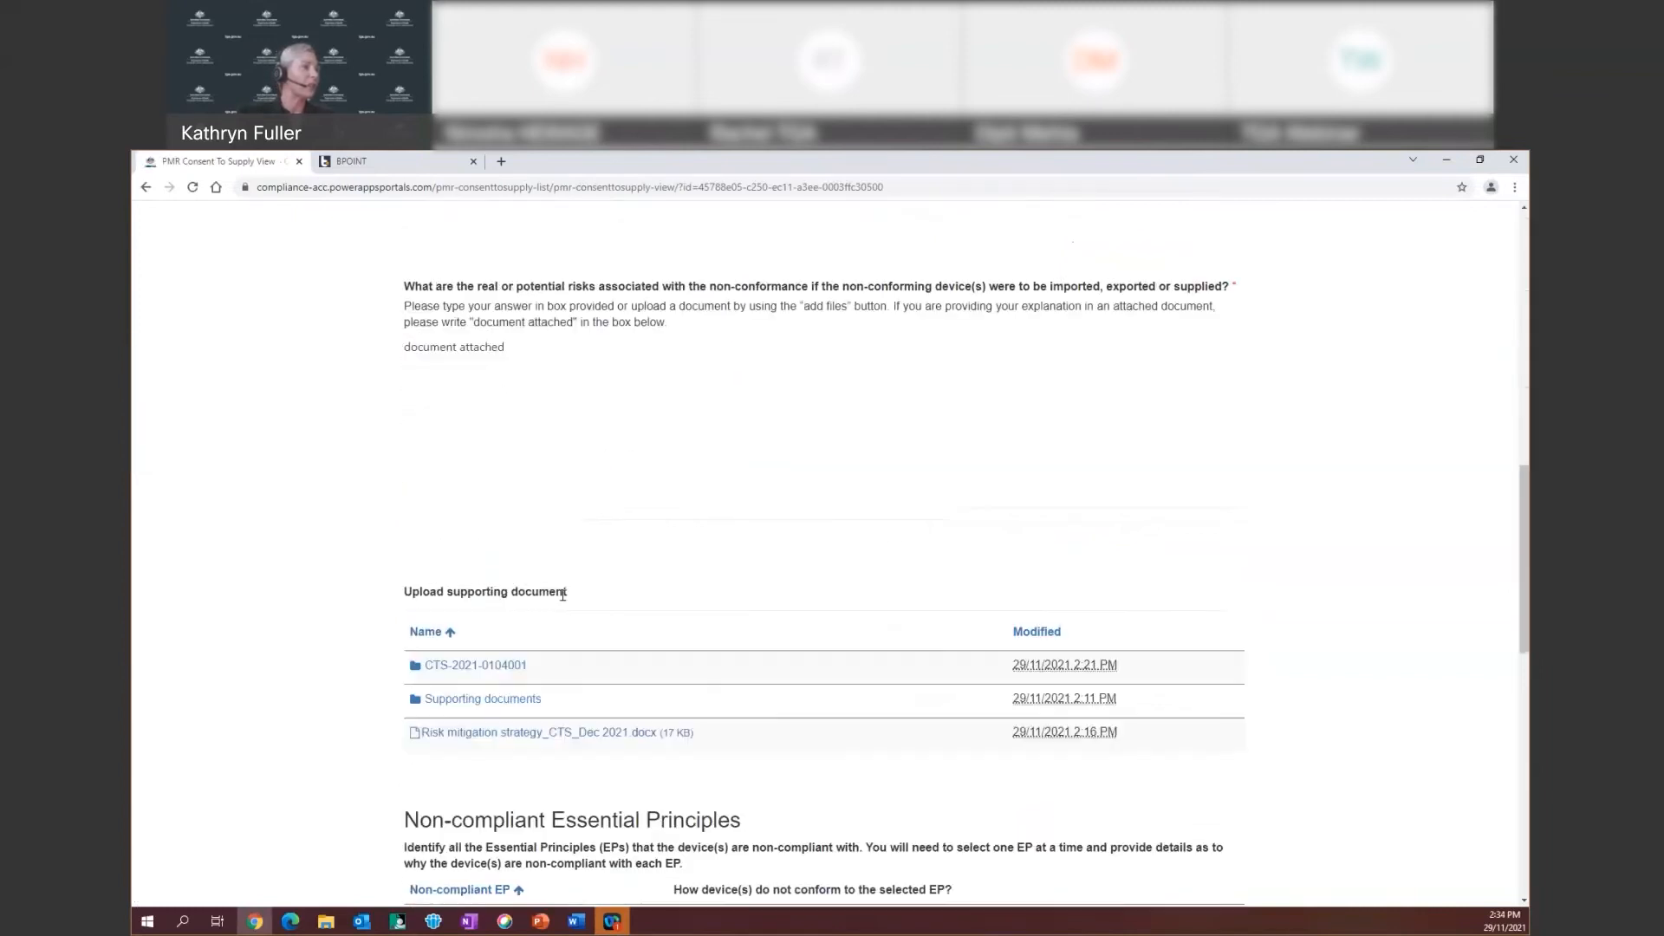
scroll(566, 604, "down", 2)
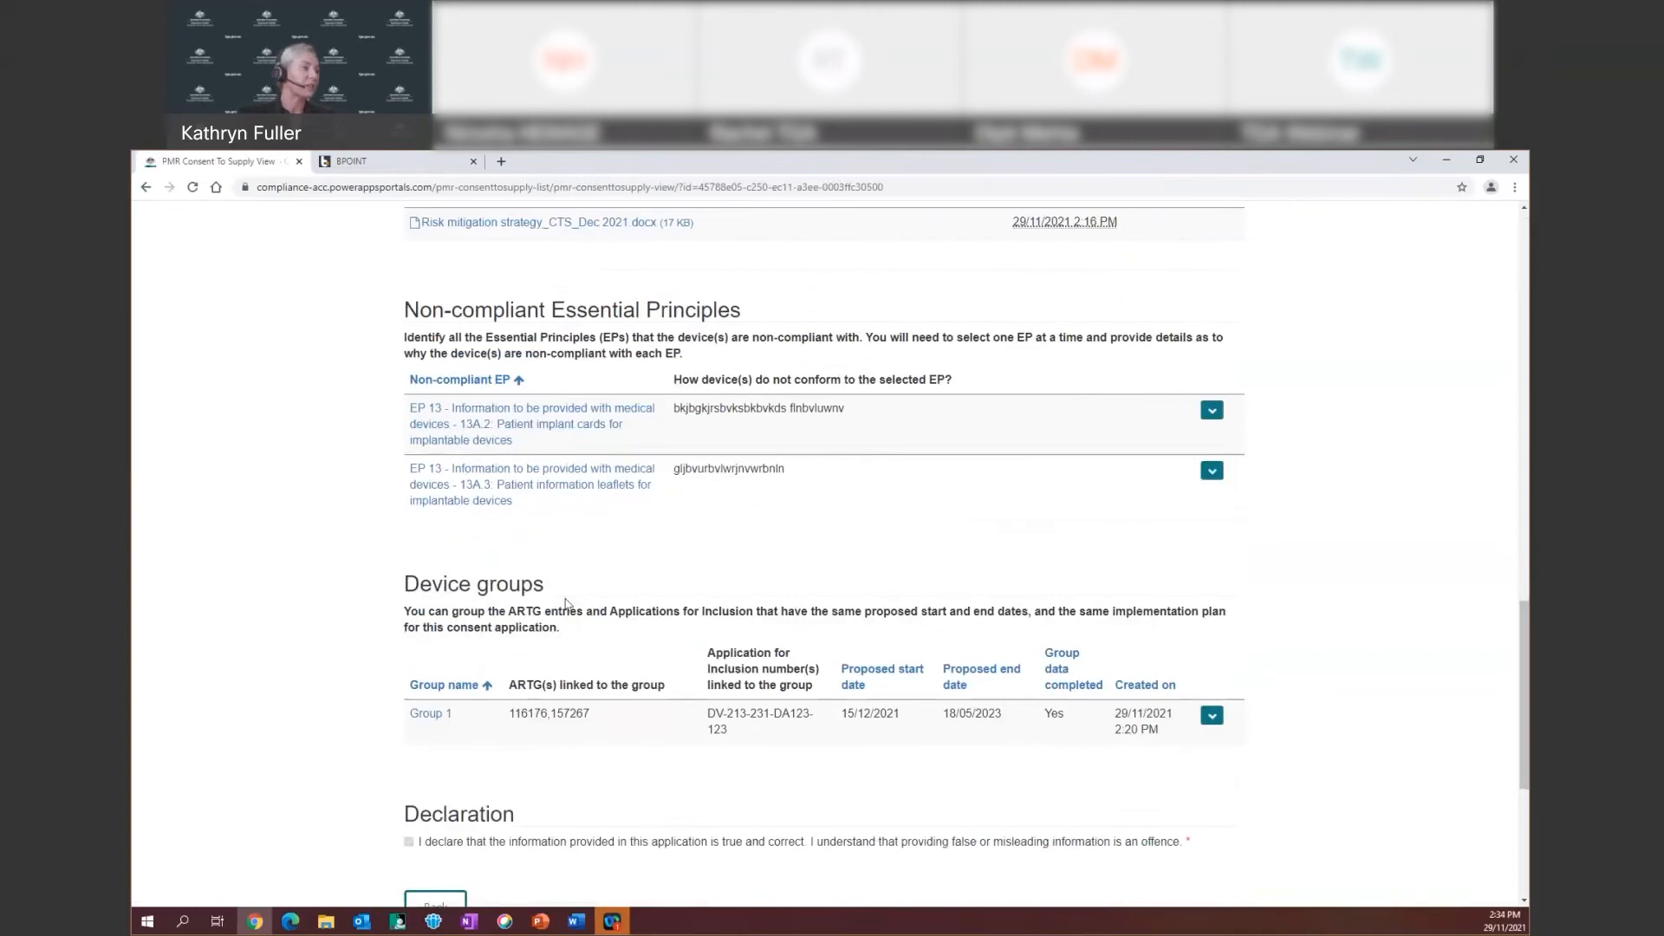
scroll(565, 604, "down", 5)
scroll(565, 605, "up", 5)
scroll(565, 604, "up", 10)
scroll(565, 604, "up", 8)
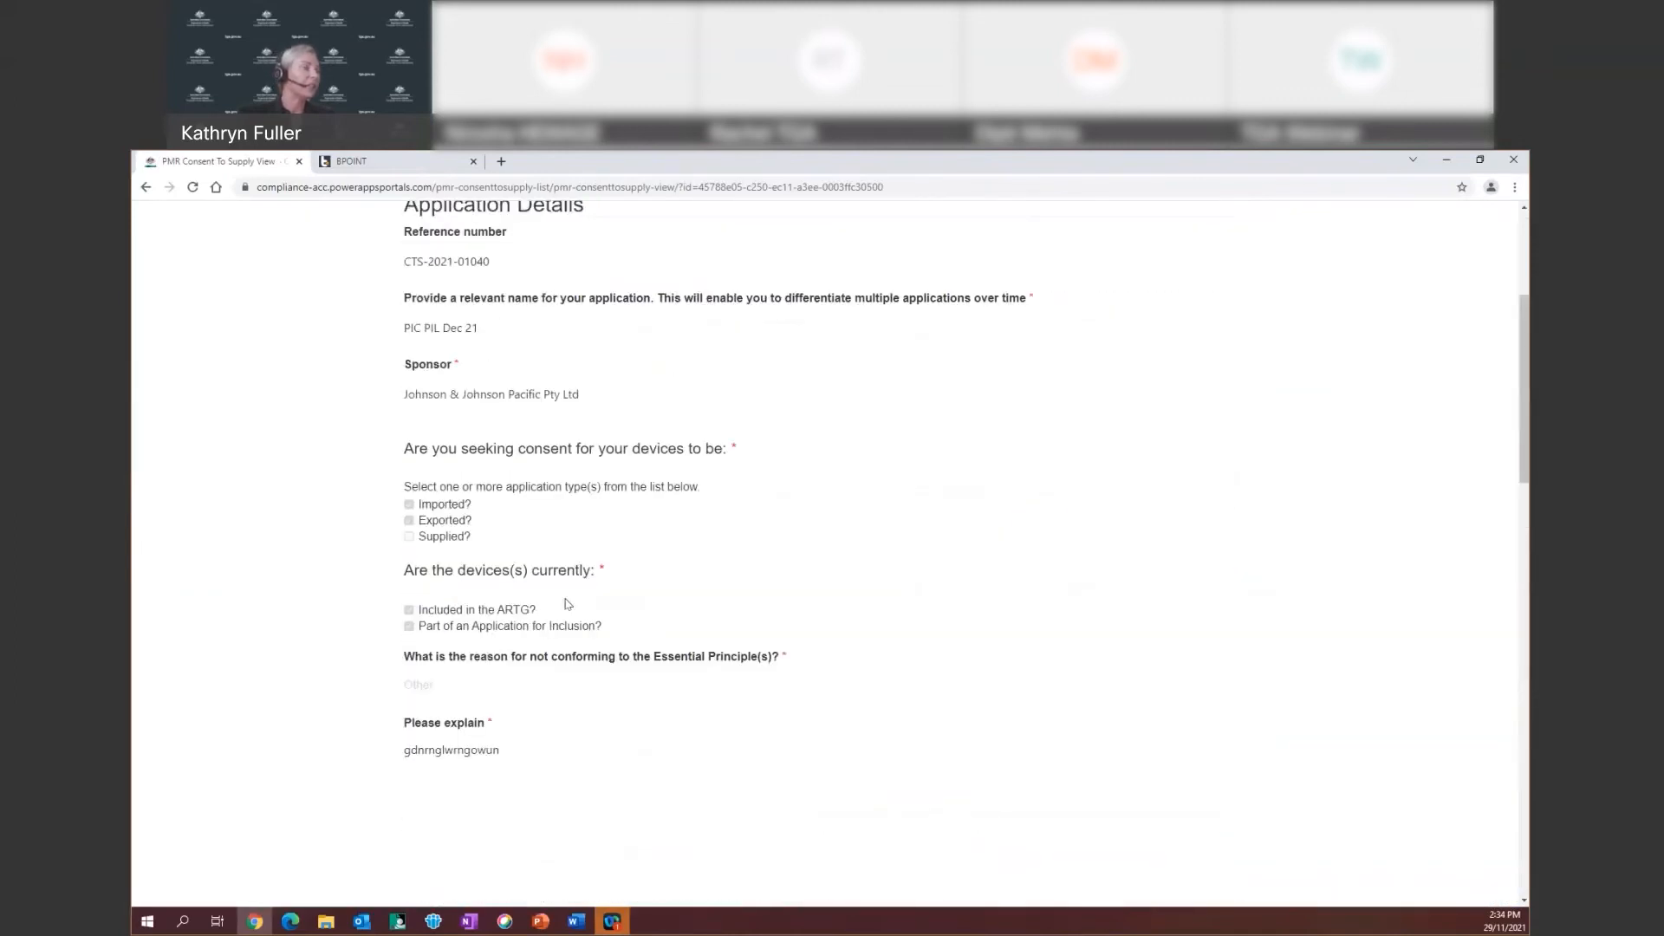
Preview 'PIC PIL Dec 21' for printing, cancel without printing, then return via the Consent for Non-compliance breadcrumb
right_click(797, 530)
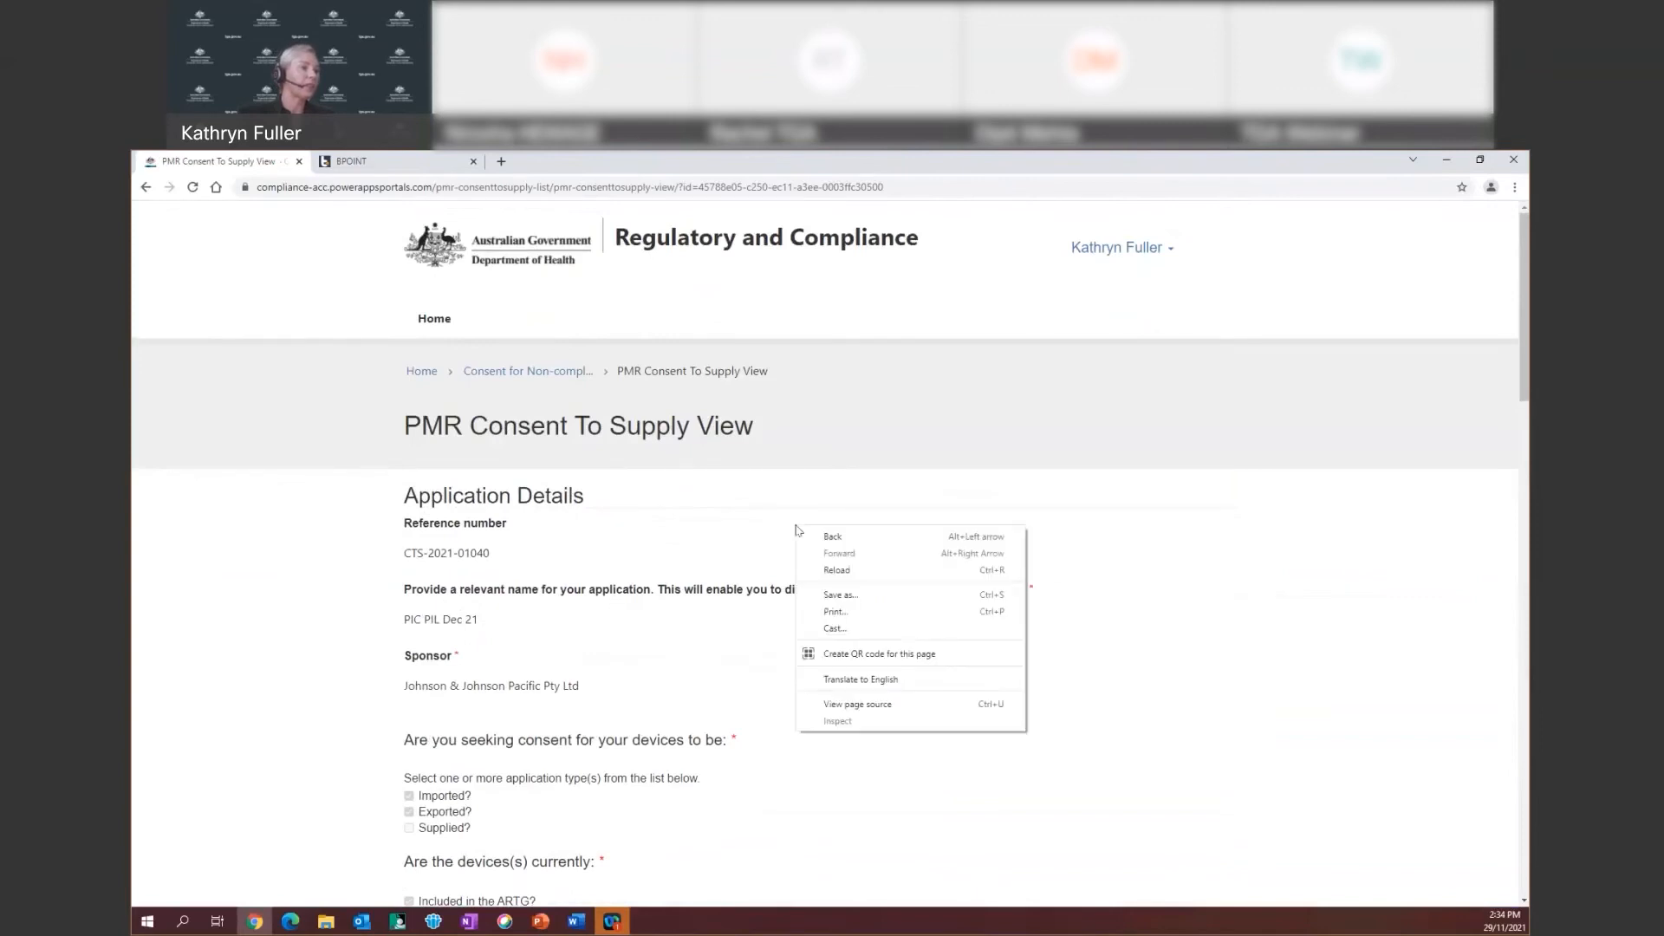
left_click(834, 612)
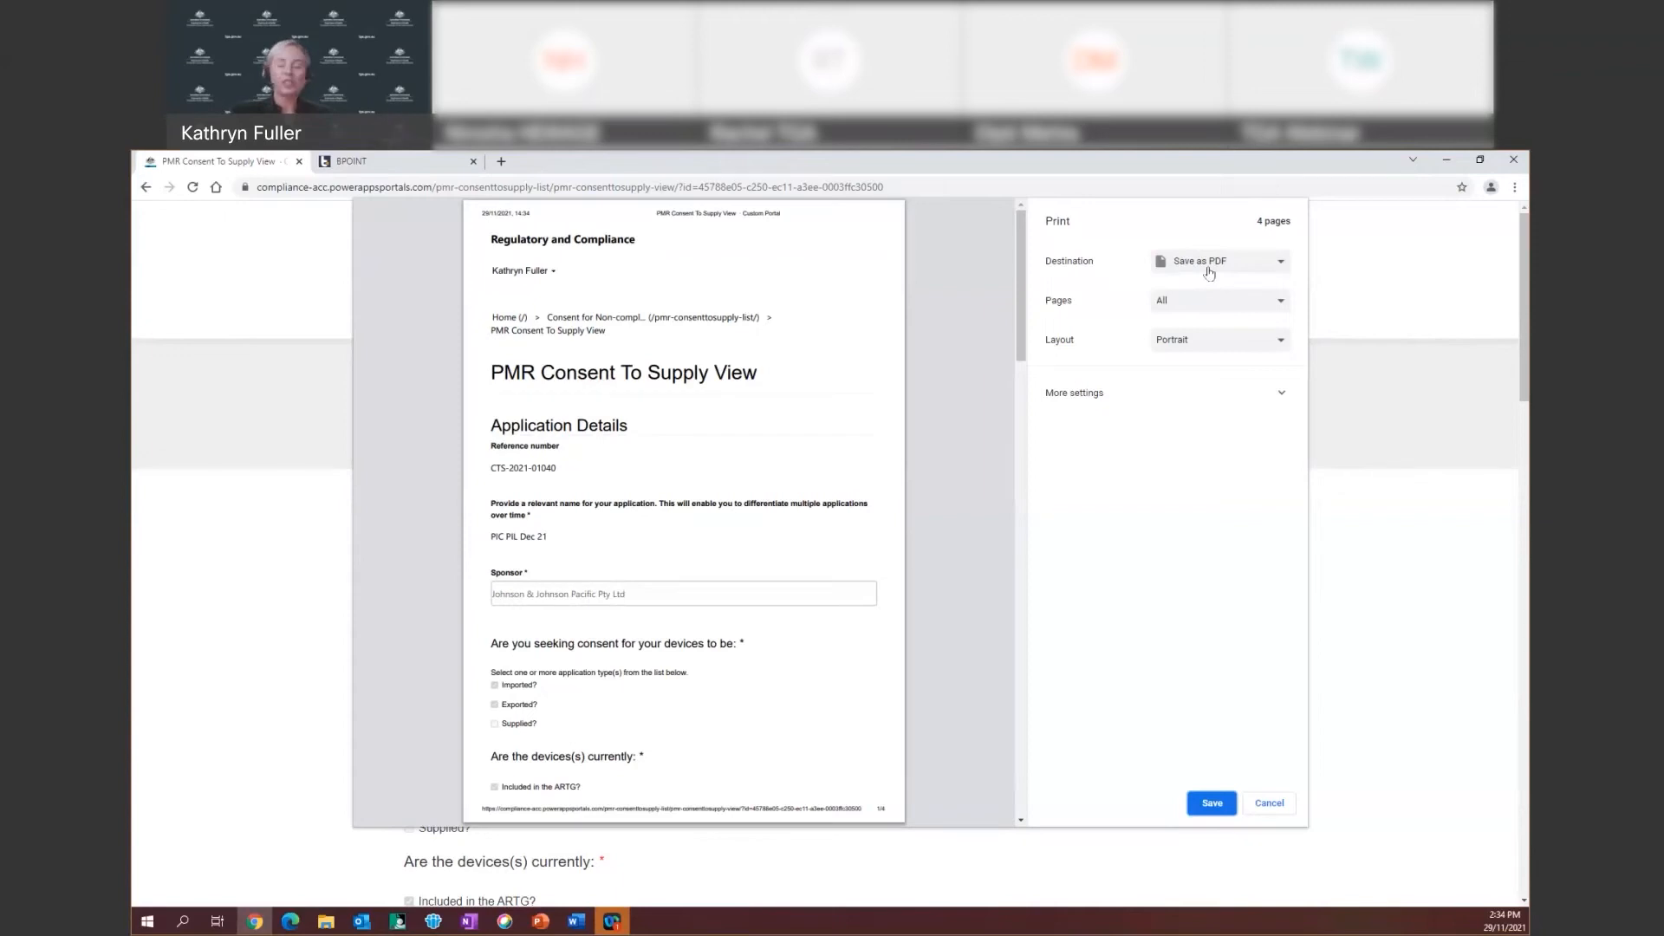
left_click(1269, 803)
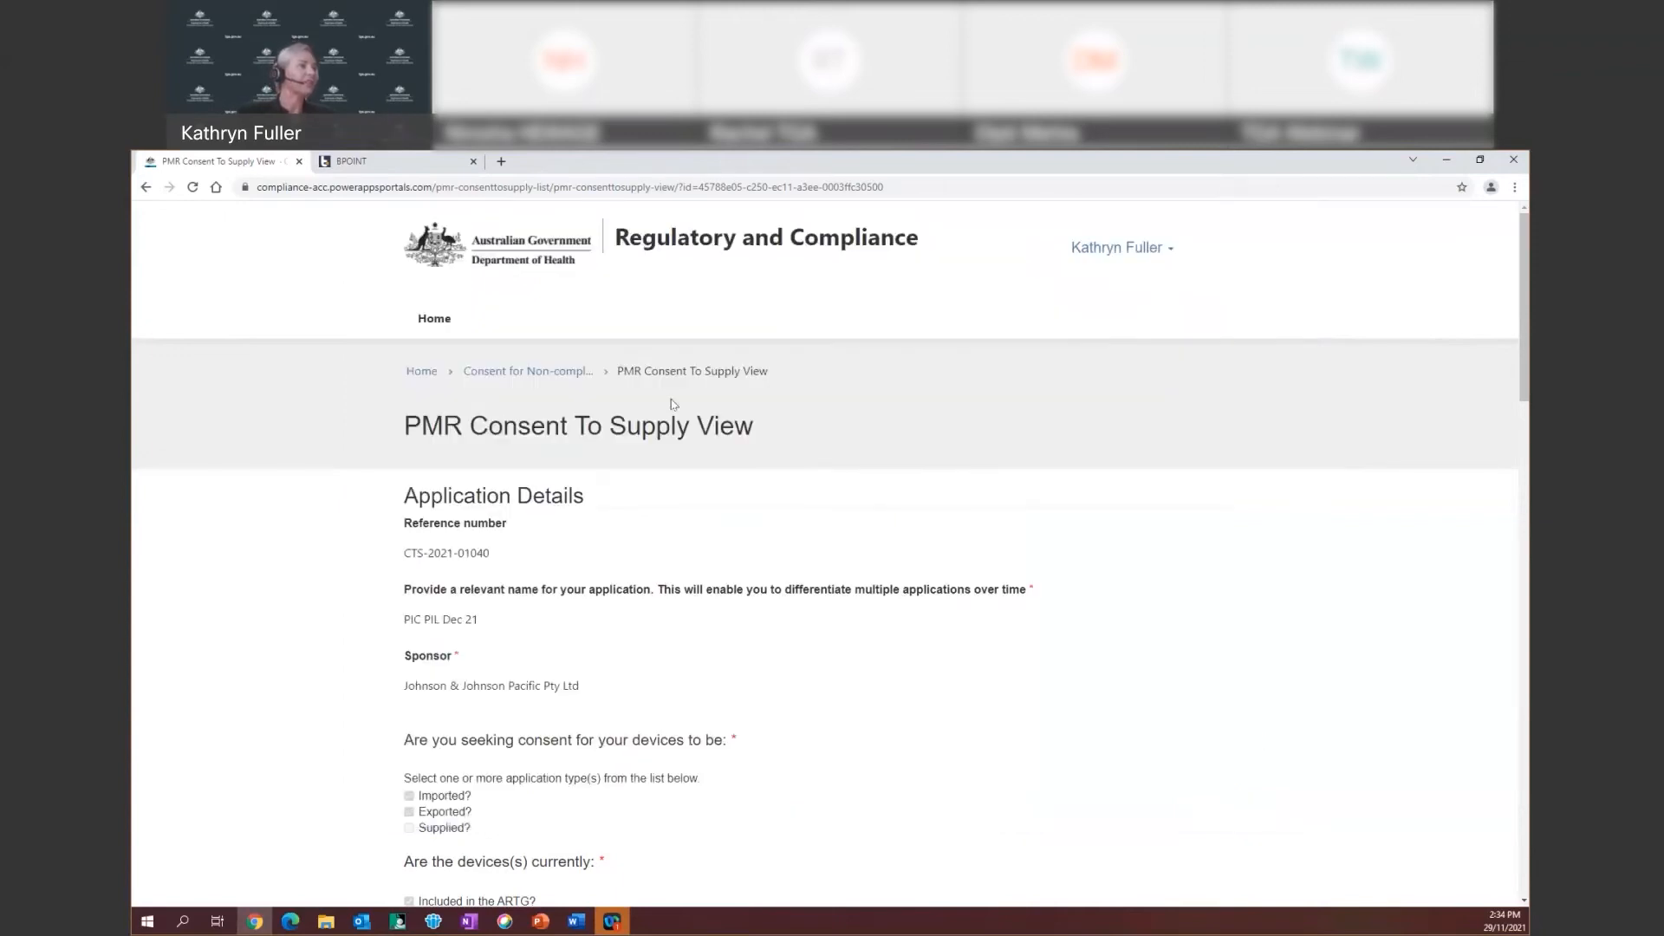
left_click(528, 371)
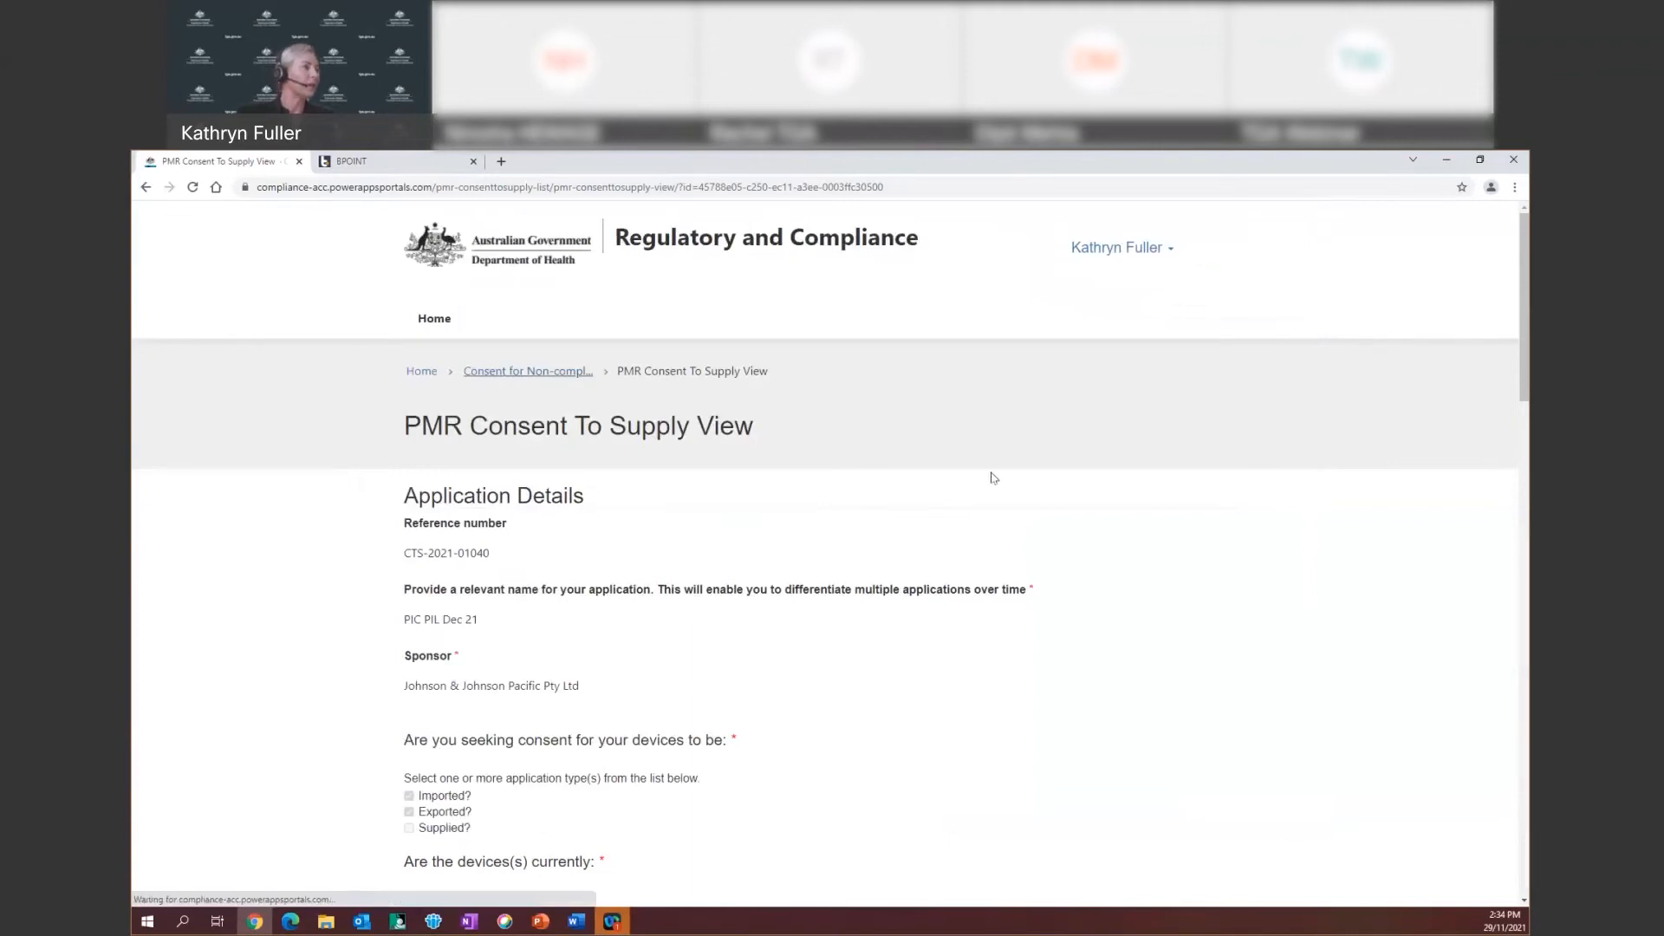